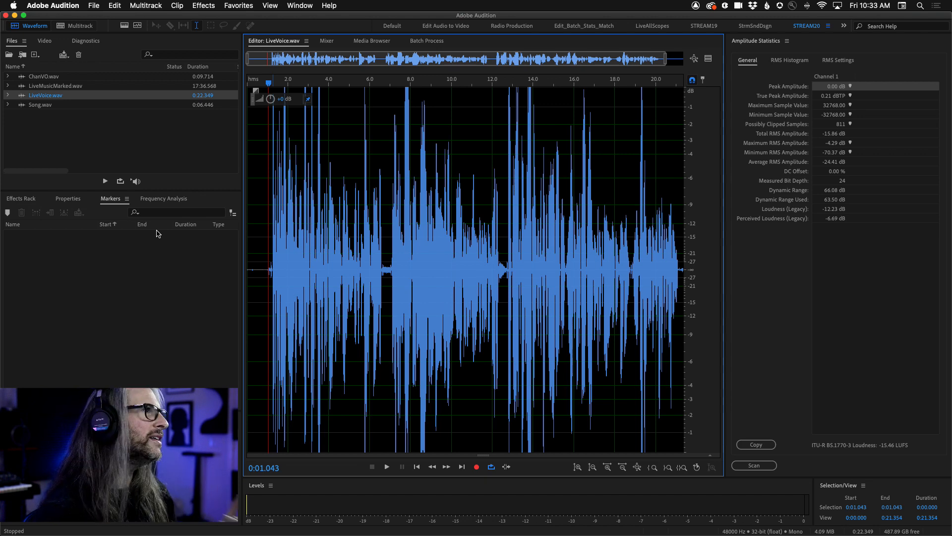
Close the Amplitude Statistics display to give the LiveVoice.wav waveform the full editor width.
click(293, 5)
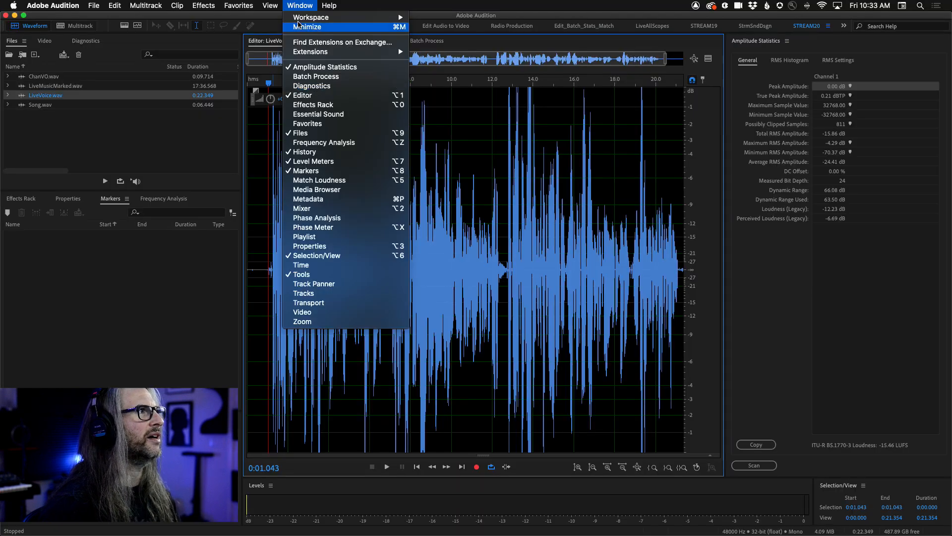
click(297, 5)
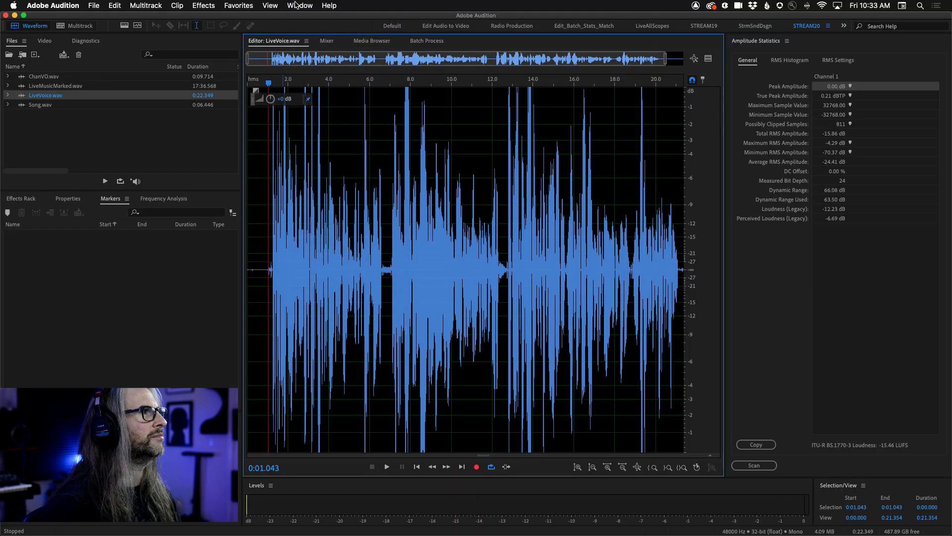
click(293, 5)
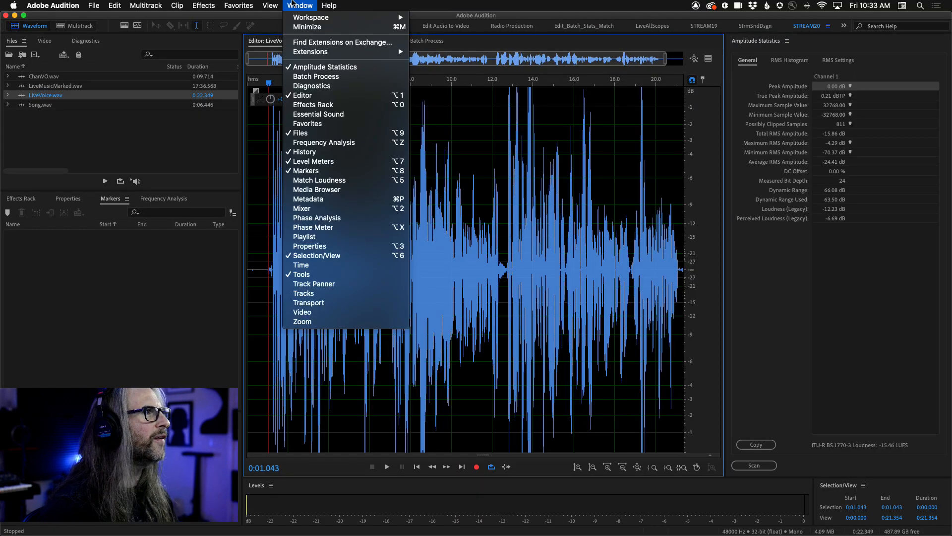
click(302, 3)
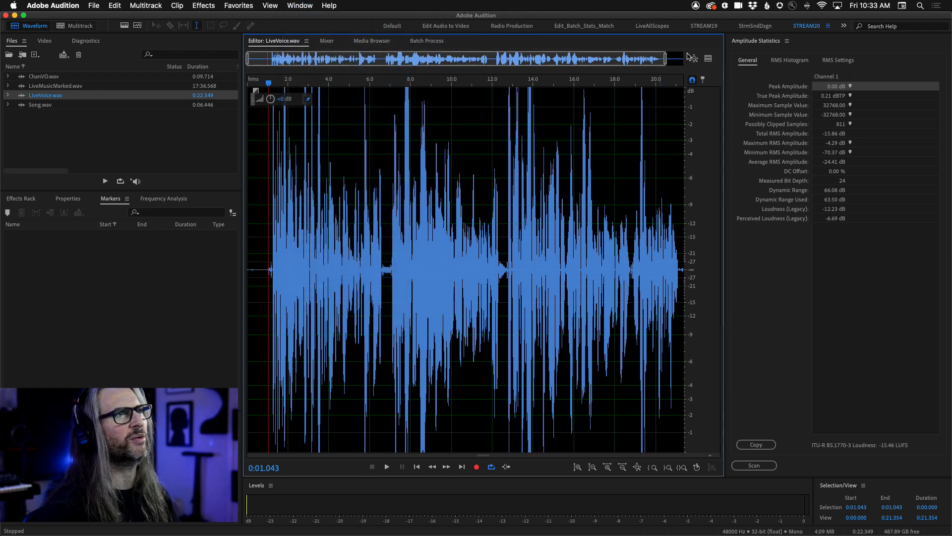
click(787, 41)
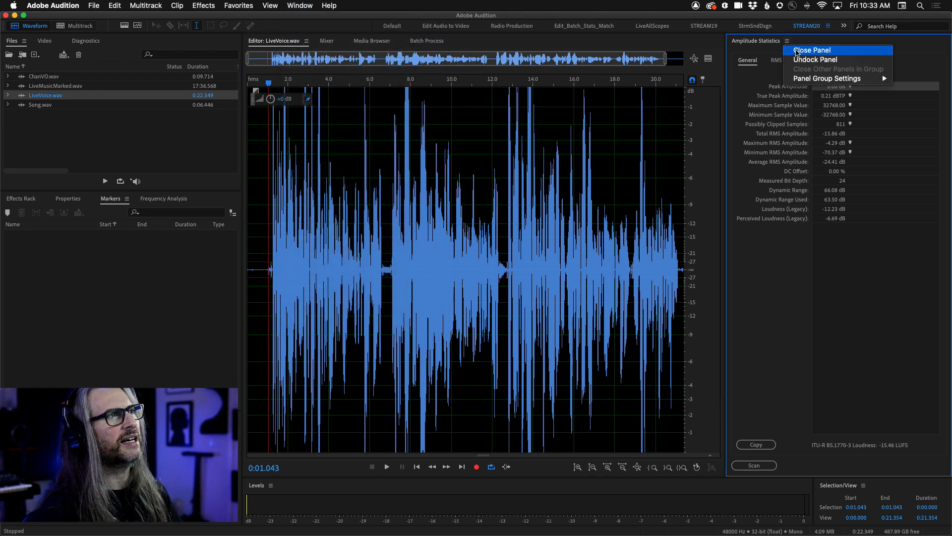
click(797, 51)
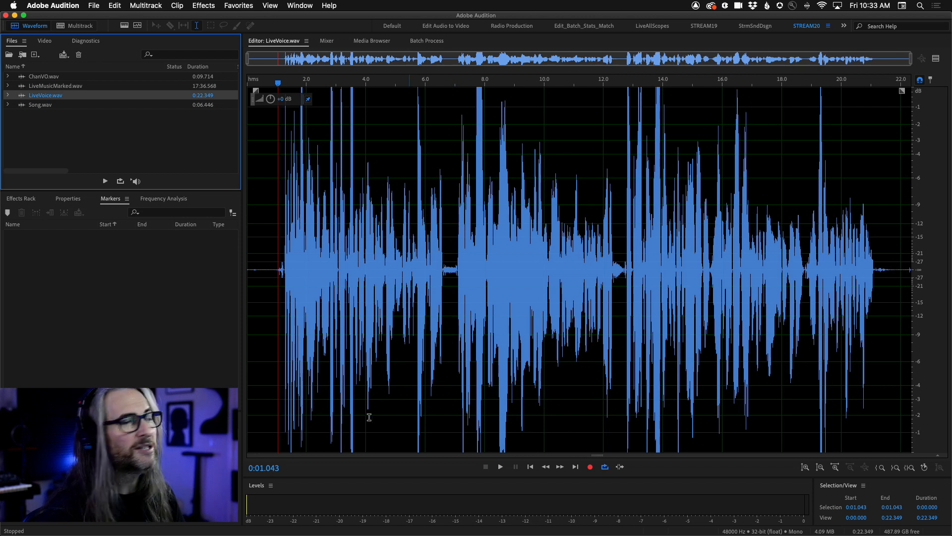
Show the Diagnostics tools and set the diagnostic effect to DeClipper.
click(82, 42)
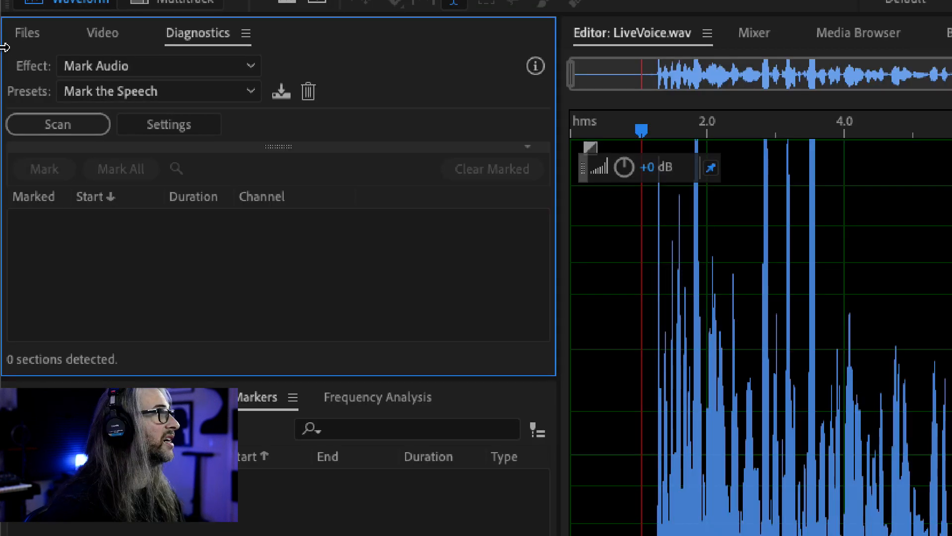
click(84, 53)
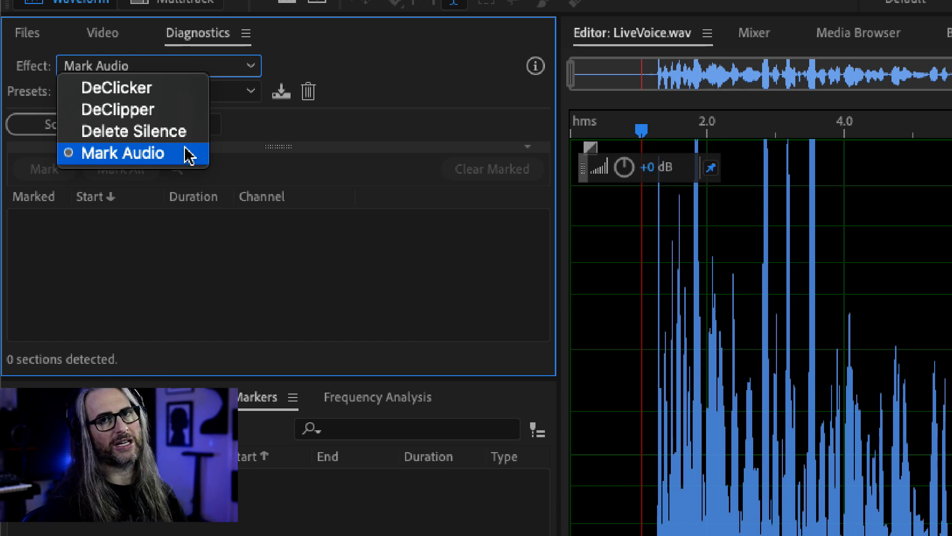
click(174, 110)
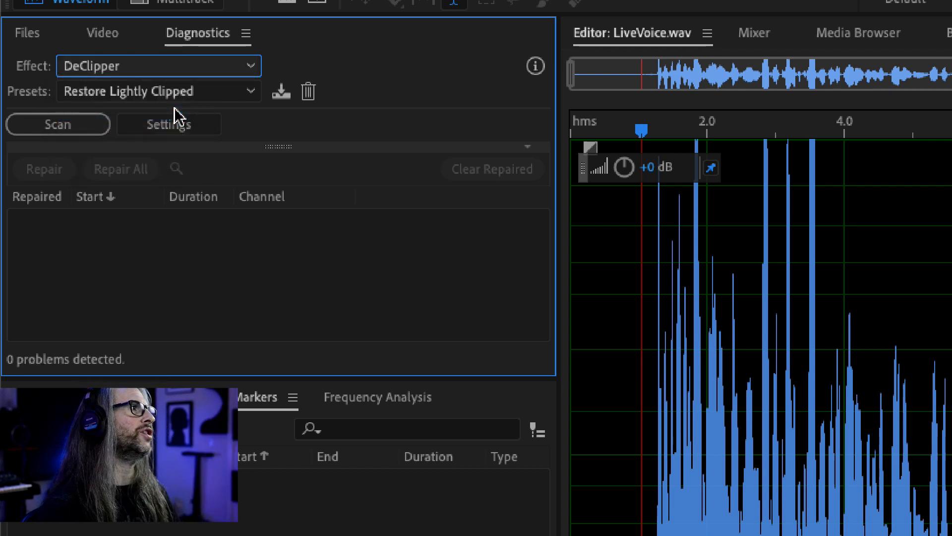
Place the playhead just before the speech begins and move the floating volume control away from the start of the waveform.
click(608, 267)
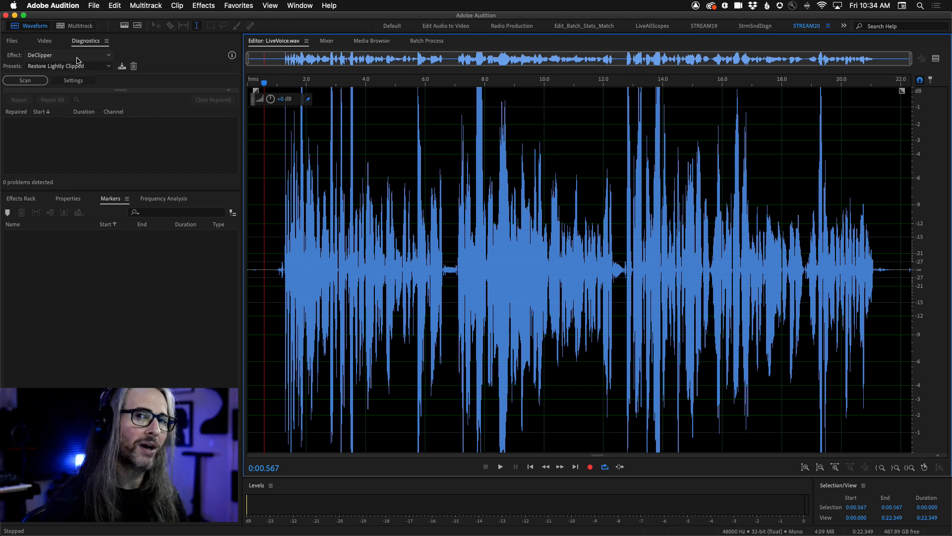
click(282, 268)
click(276, 266)
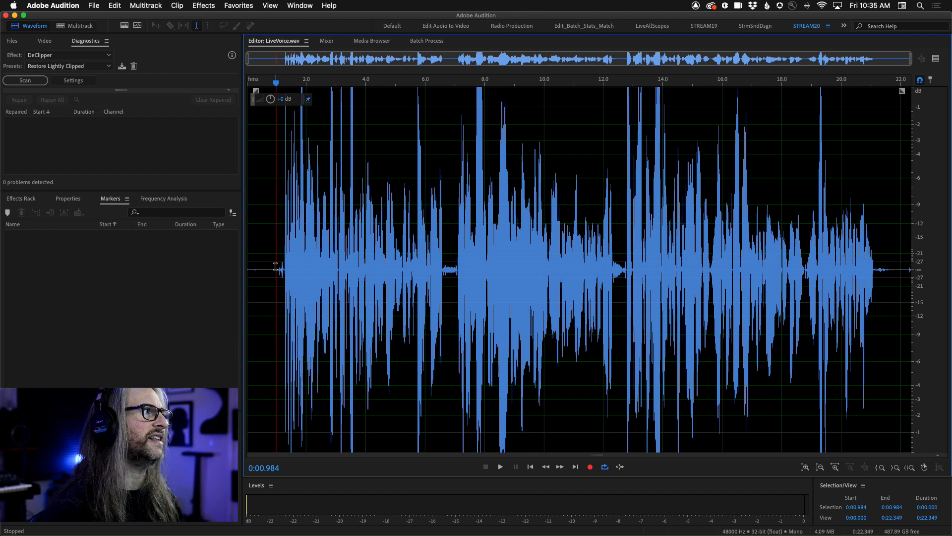
click(272, 183)
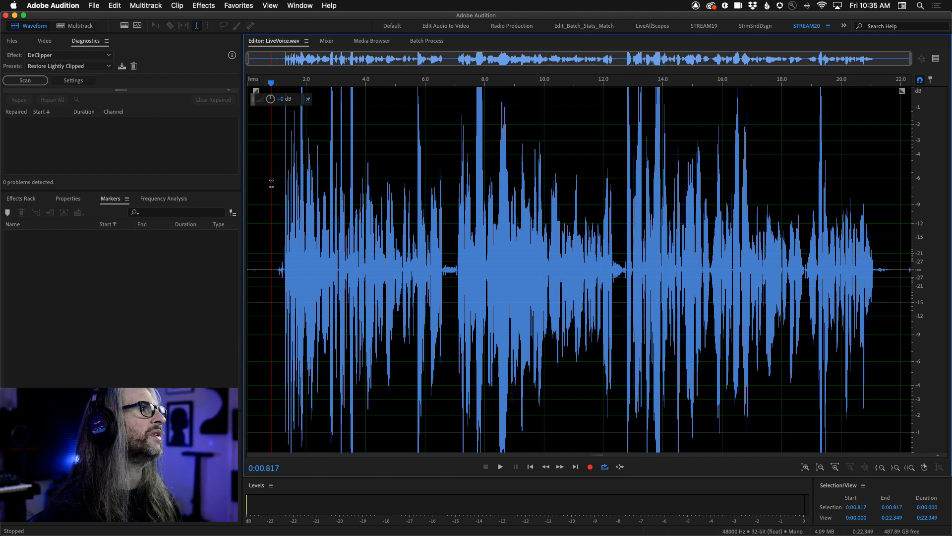
drag(295, 103, 582, 103)
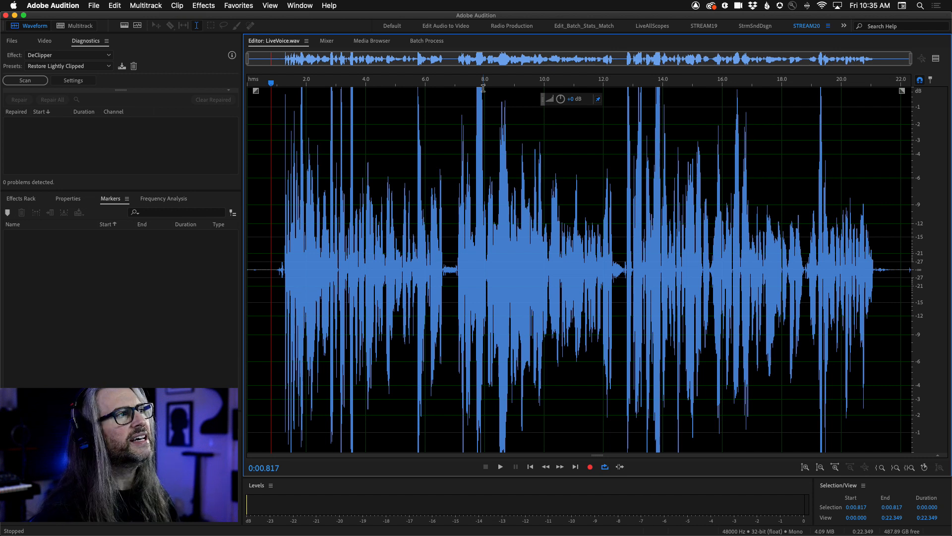
Listen to the LiveVoice.wav recording from about 0:00.8, just before the speech begins.
click(271, 229)
key(space)
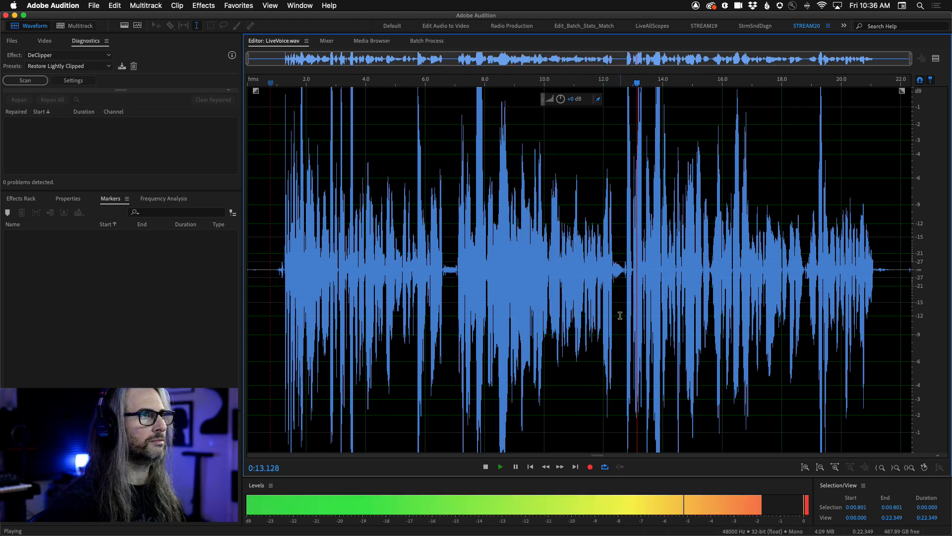
key(space)
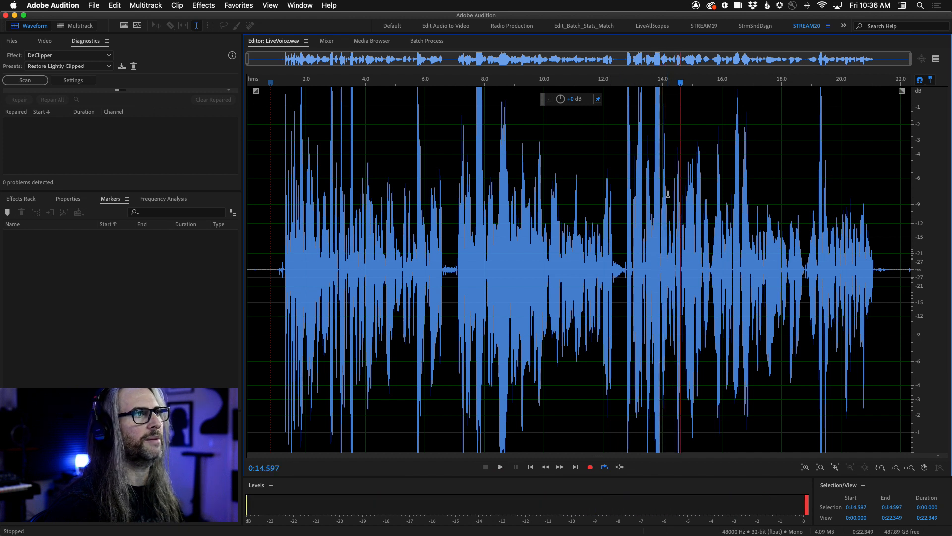
Listen to short passages at the clipped peaks, starting from about 0:07.6 and 0:13.6.
click(473, 133)
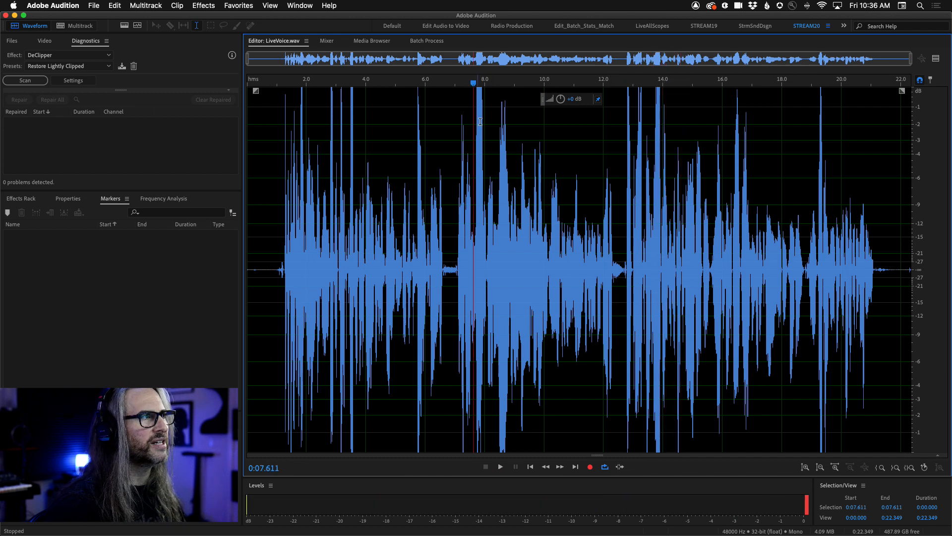
key(space)
key(space)
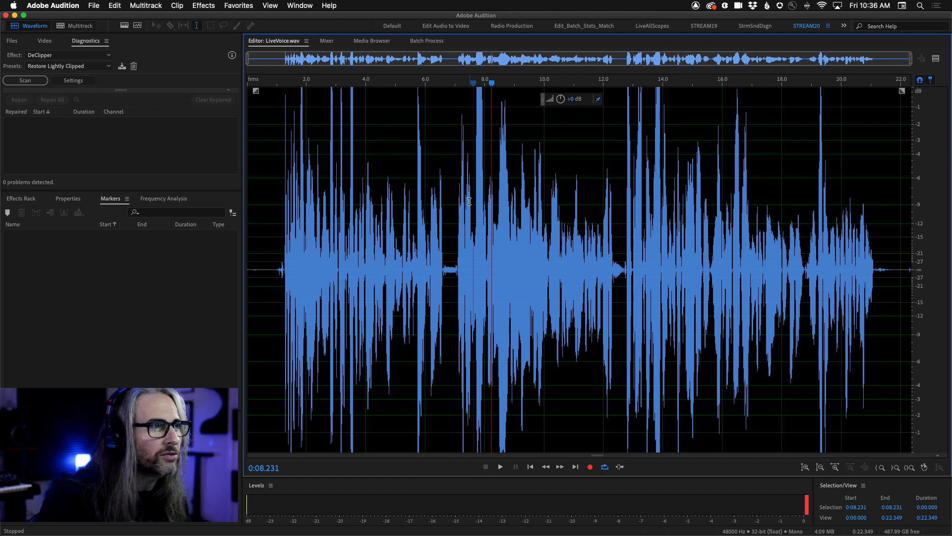
click(649, 196)
key(space)
key(space)
click(652, 202)
key(space)
key(space)
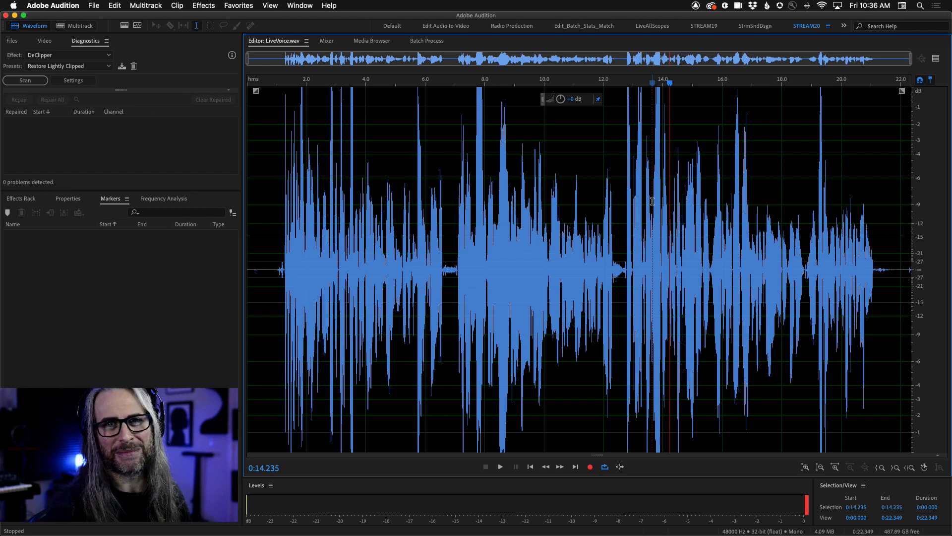
Scan the whole LiveVoice.wav file for its amplitude statistics, including possibly clipped samples, and close the statistics display.
click(278, 192)
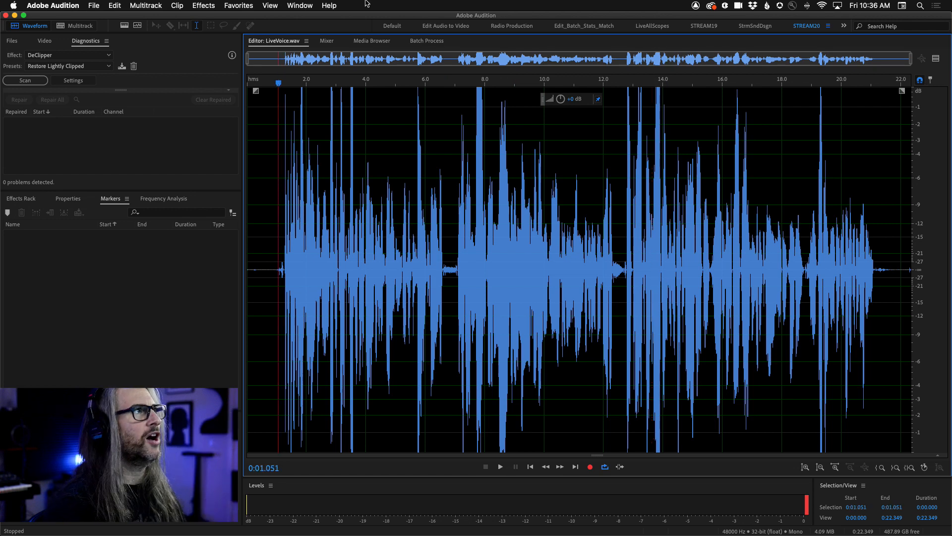
click(308, 5)
click(332, 68)
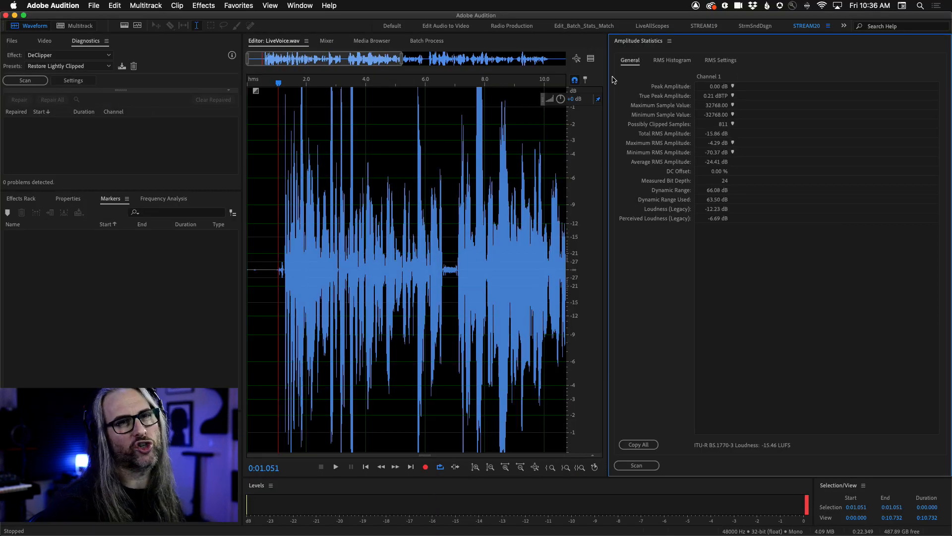
click(637, 465)
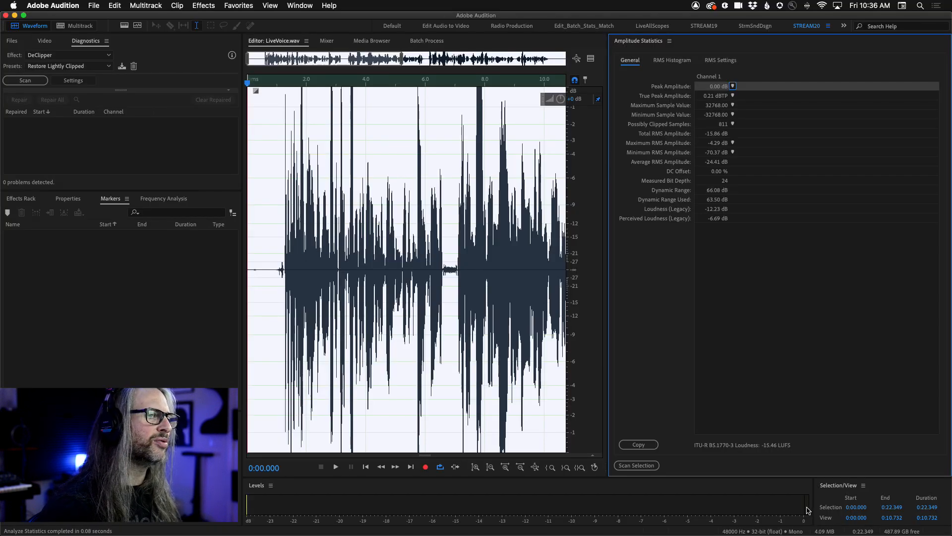
click(672, 40)
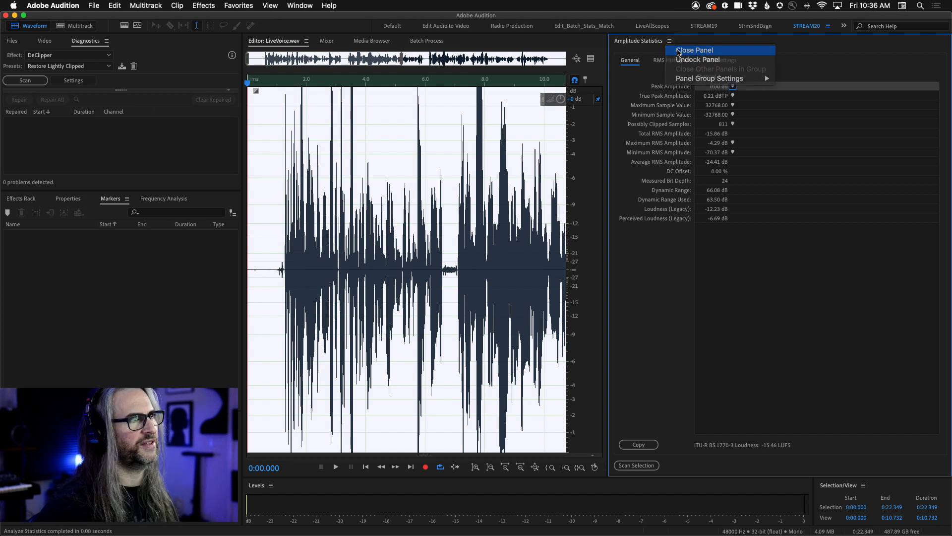
click(678, 49)
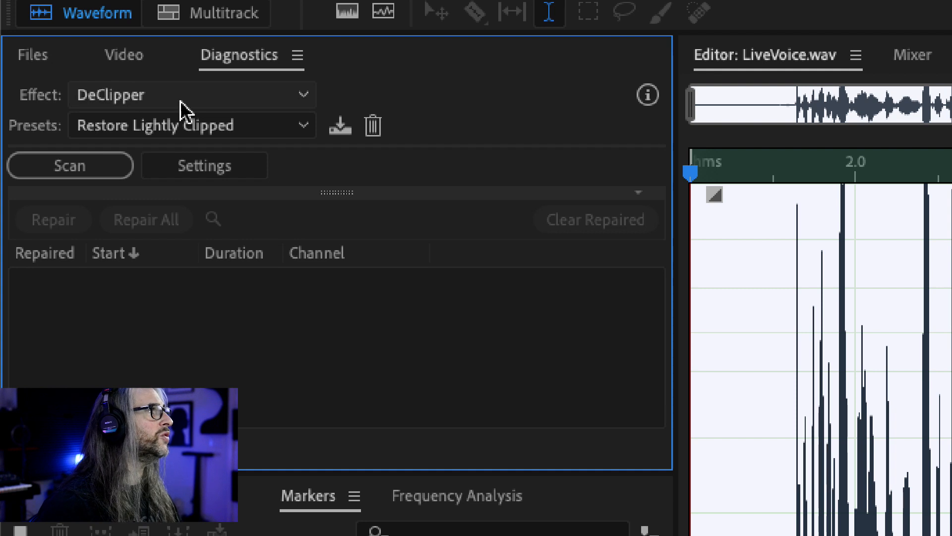
Examine the presets available for the DeClipper effect, keeping Restore Lightly Clipped.
click(149, 88)
click(184, 149)
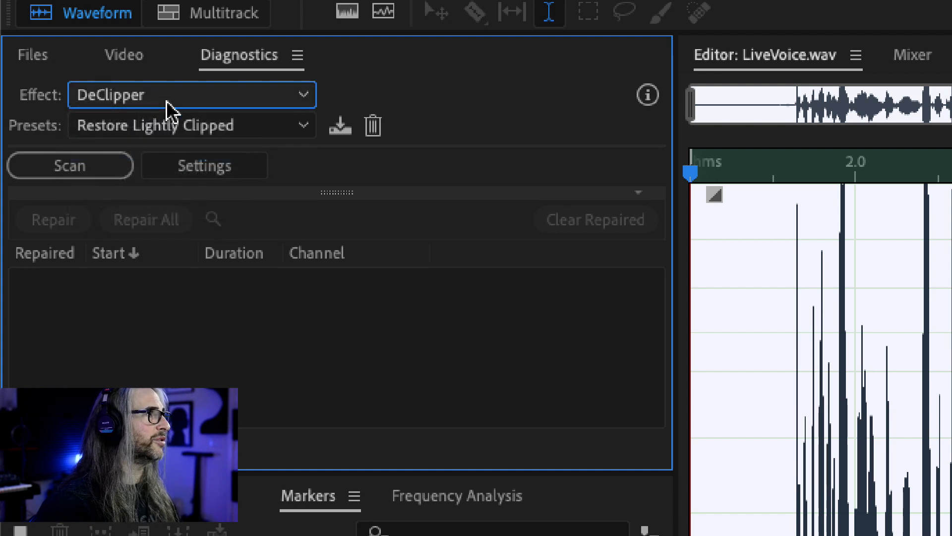
click(192, 130)
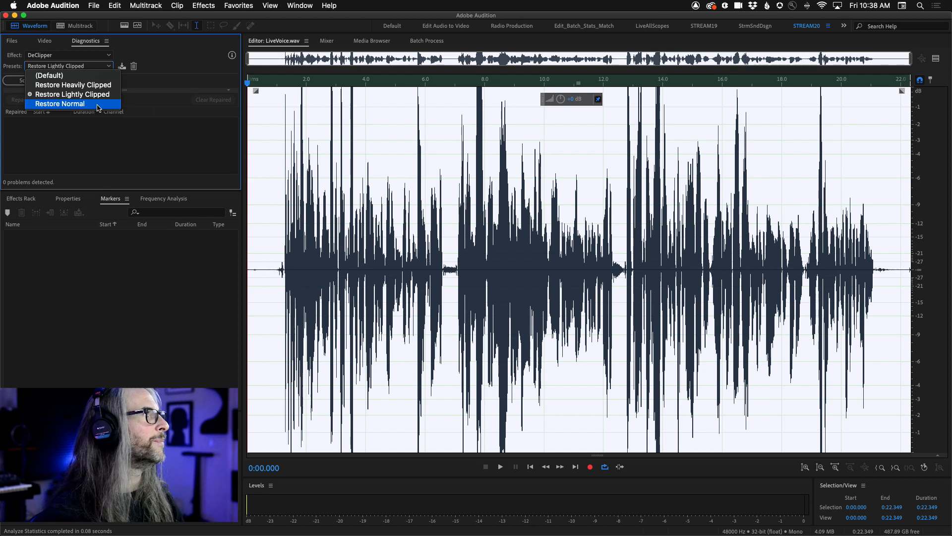
click(463, 103)
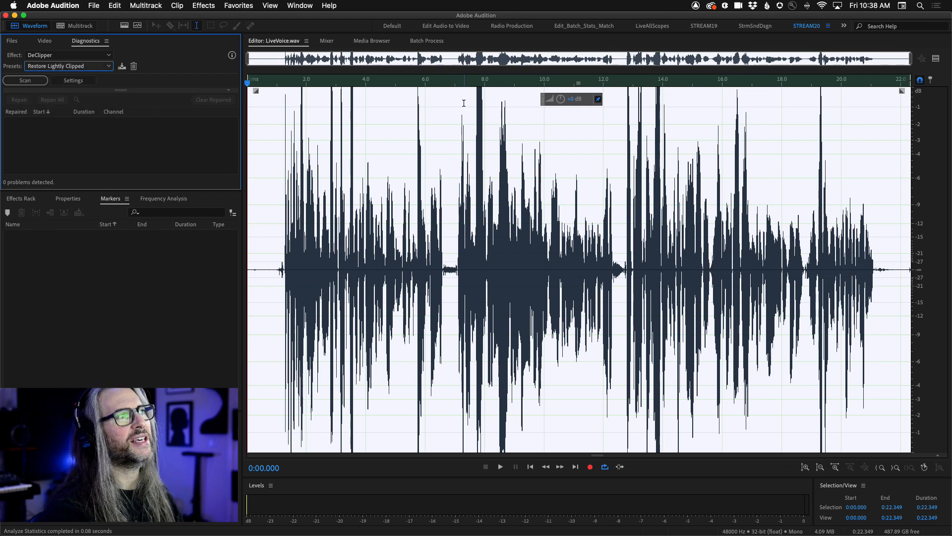
Highlight the clipped passages near 0:07.5 and from 0:12.568 to 0:15.005, review the DeClipper presets again, and clear the selection.
drag(465, 103, 495, 106)
drag(620, 116, 693, 129)
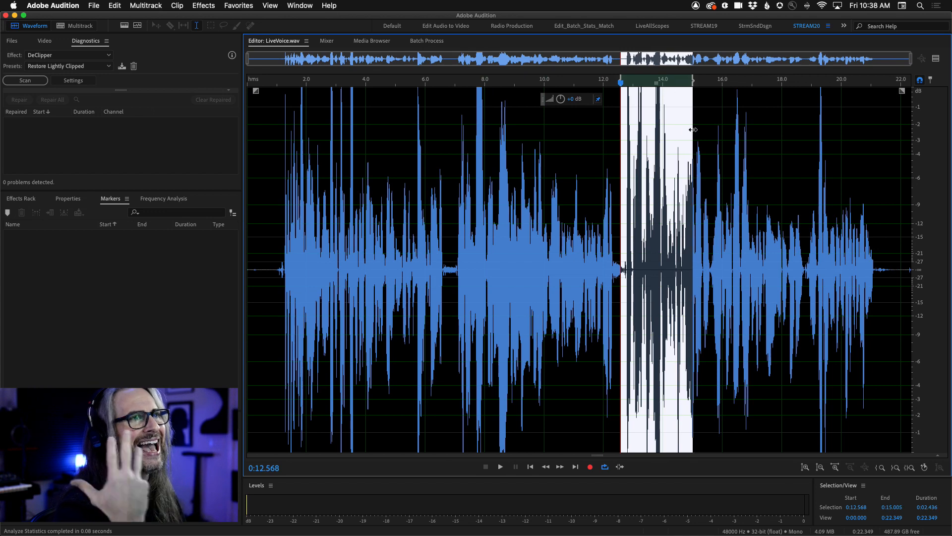
click(76, 65)
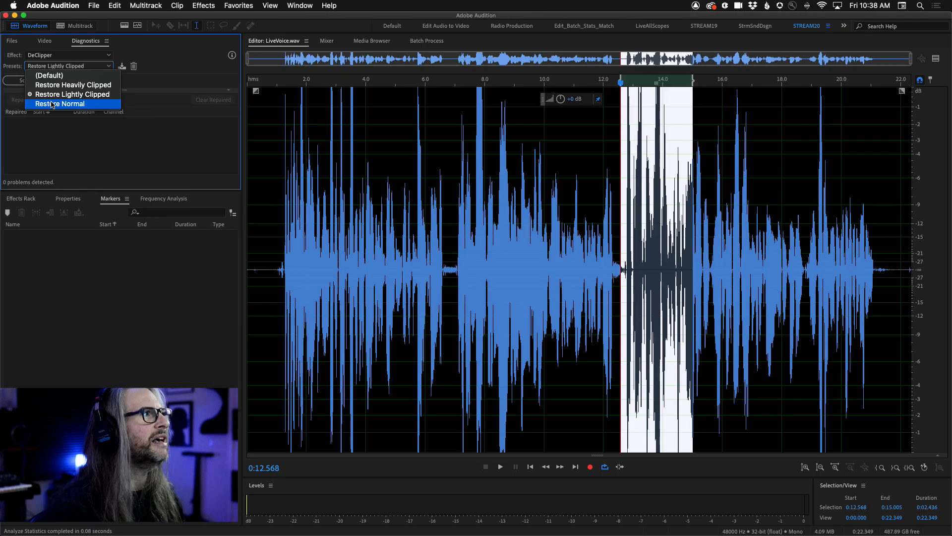
click(127, 130)
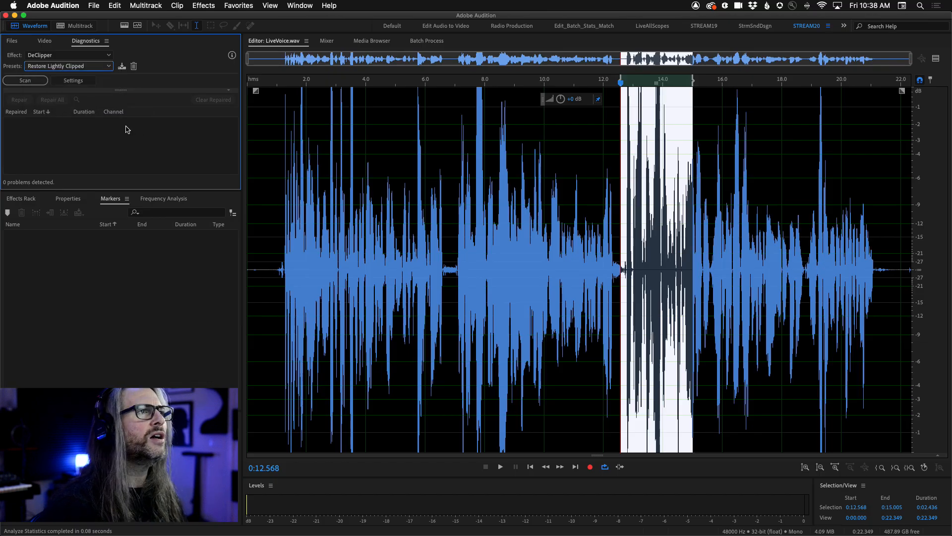
click(431, 108)
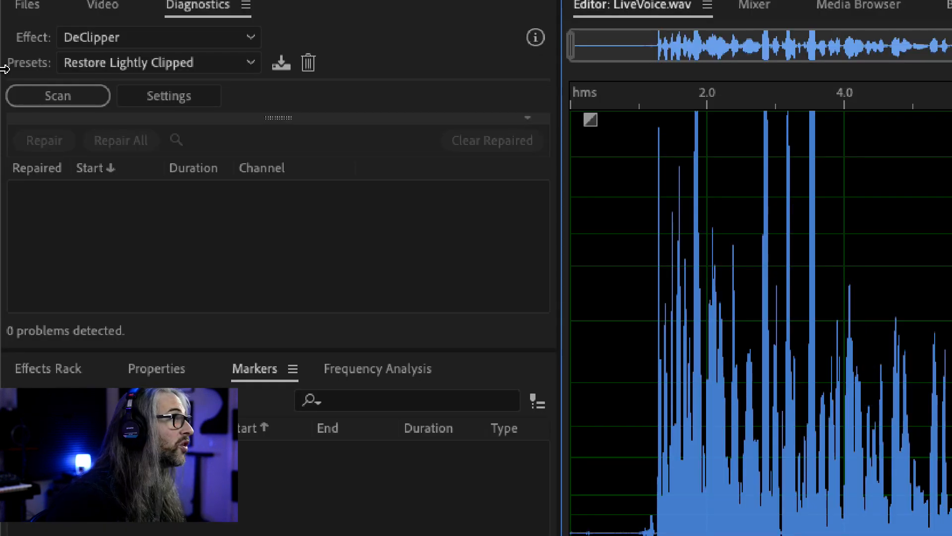
Scan the recording for clipping with DeClipper's Restore Lightly Clipped preset and repair all detected problems.
click(12, 83)
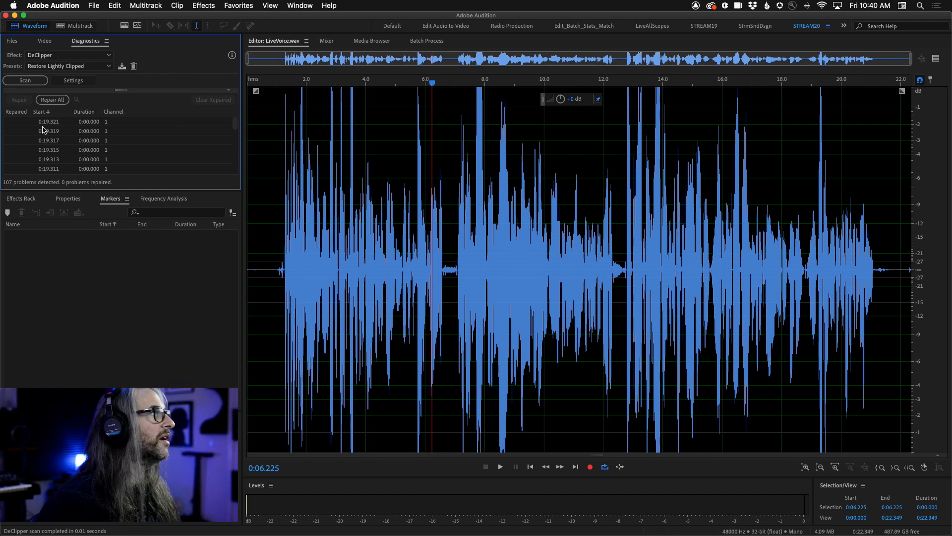
click(53, 99)
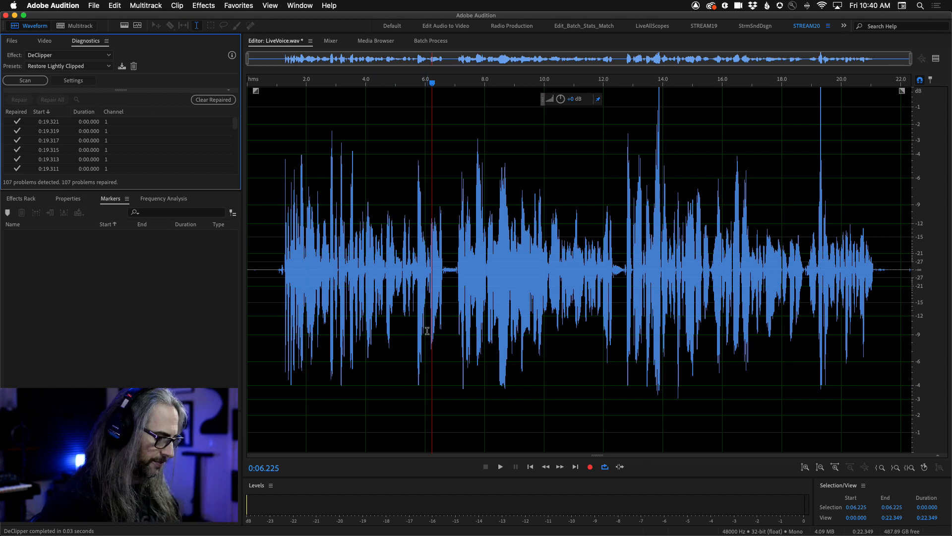
Undo the DeClipper repair and inspect the clipped peaks between 0:07.701 and 0:07.874 up close.
key(super+z)
scroll(478, 97, up, 15)
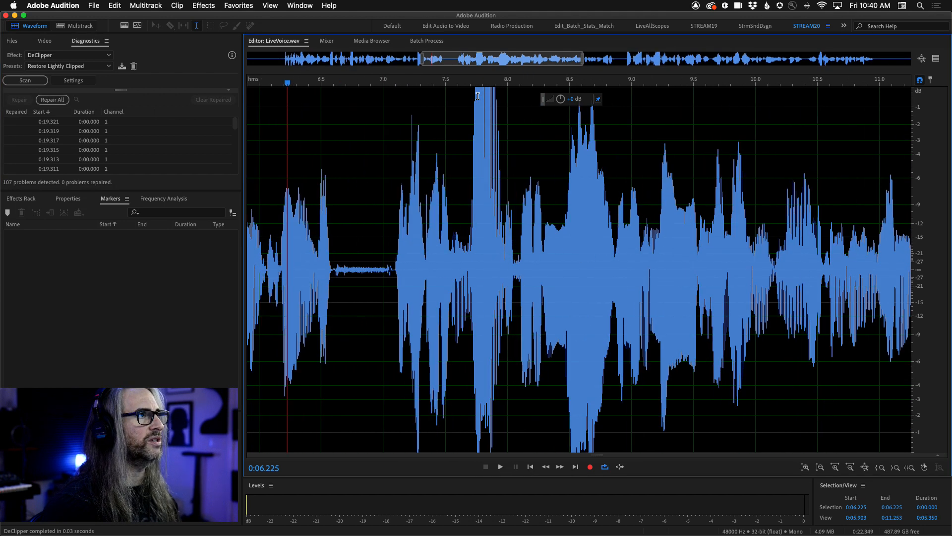
scroll(477, 96, down, 3)
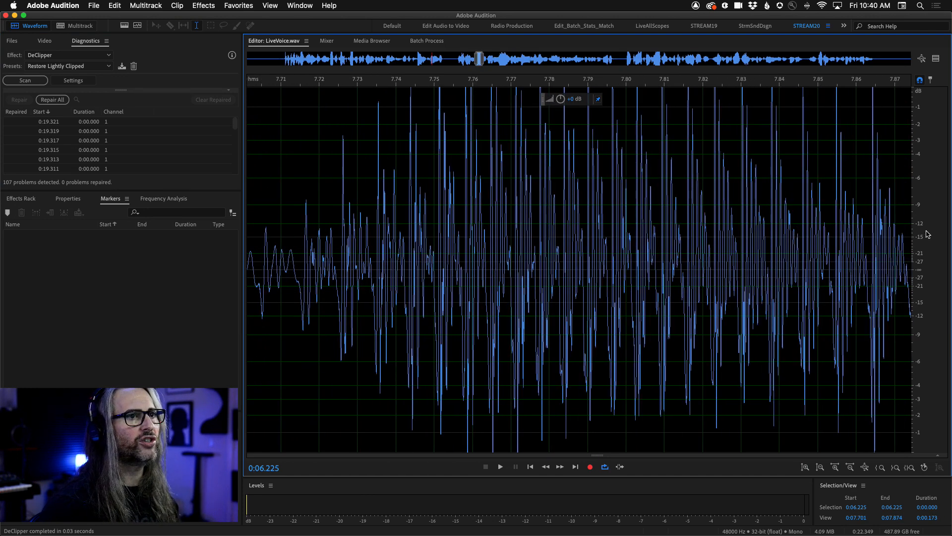
scroll(923, 174, up, 3)
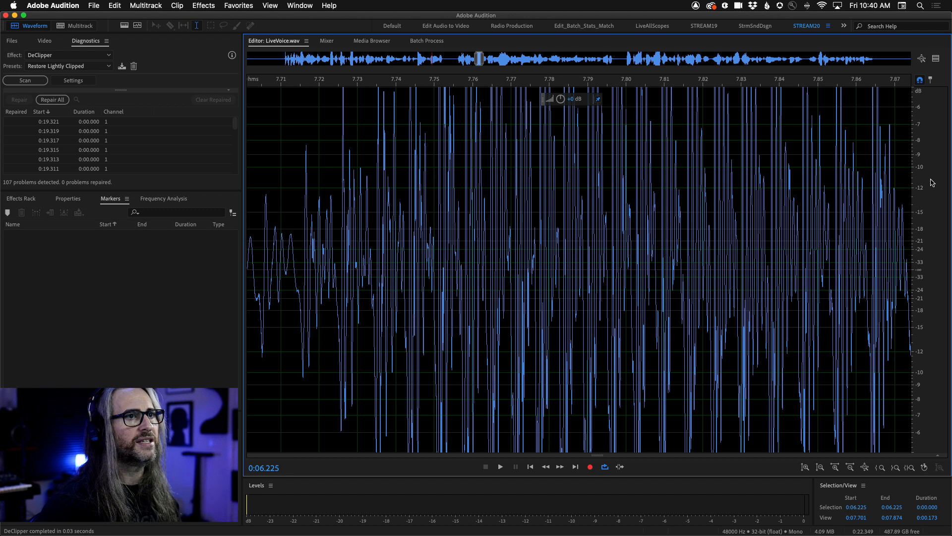
Inspect the clipped peak near 0:07.784 at sample level and repair all detected clipping problems.
scroll(921, 269, down, 3)
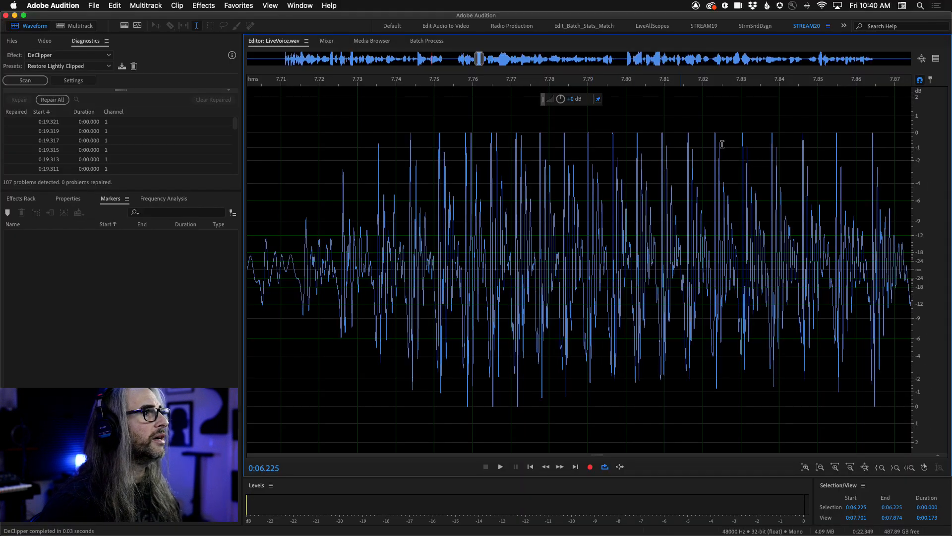
scroll(550, 133, up, 6)
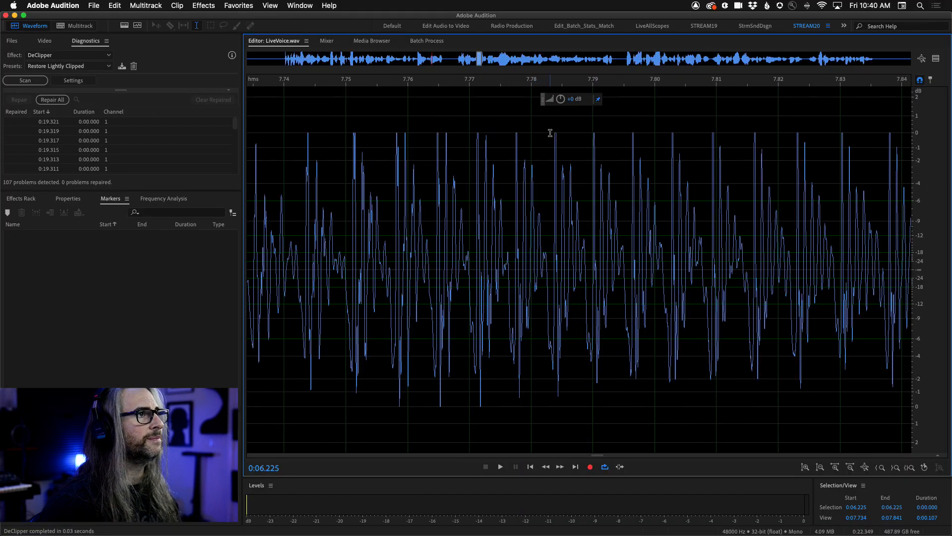
scroll(426, 107, up, 5)
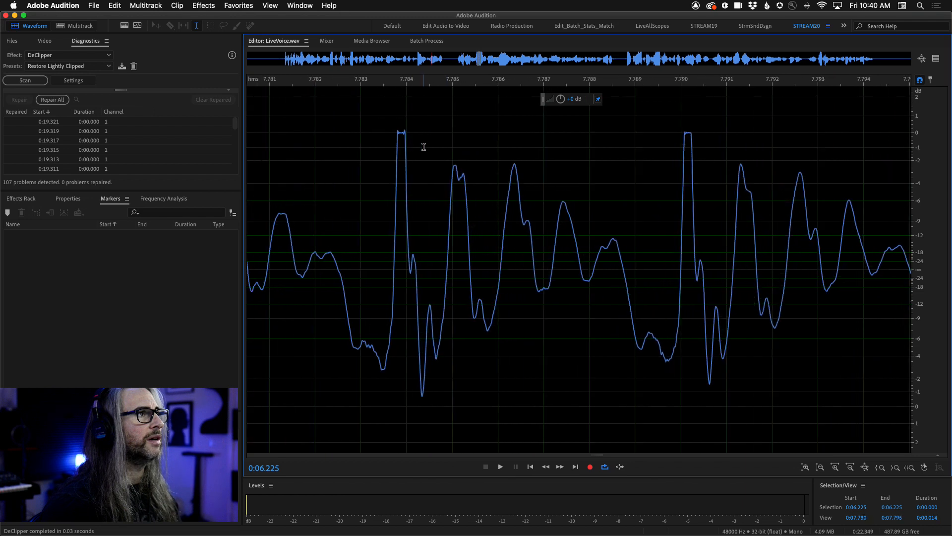
scroll(314, 89, up, 9)
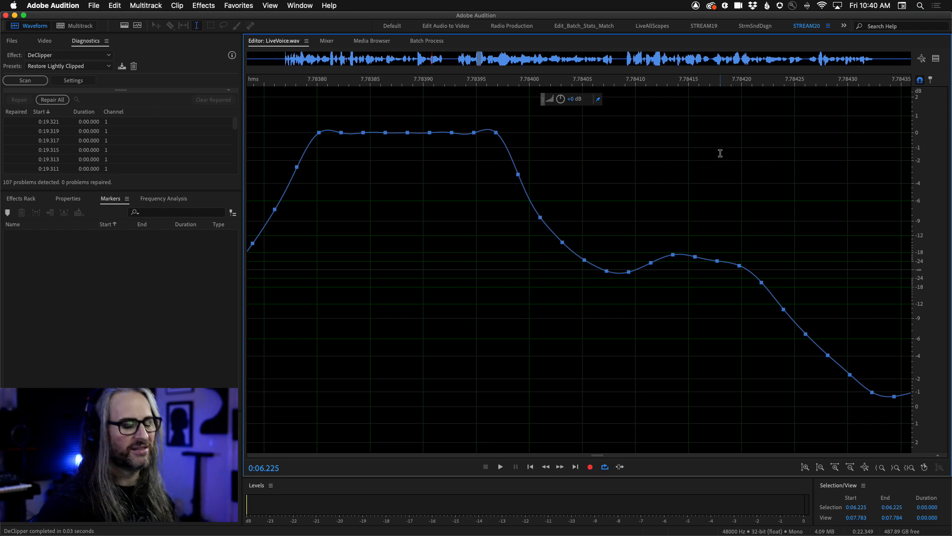
click(50, 101)
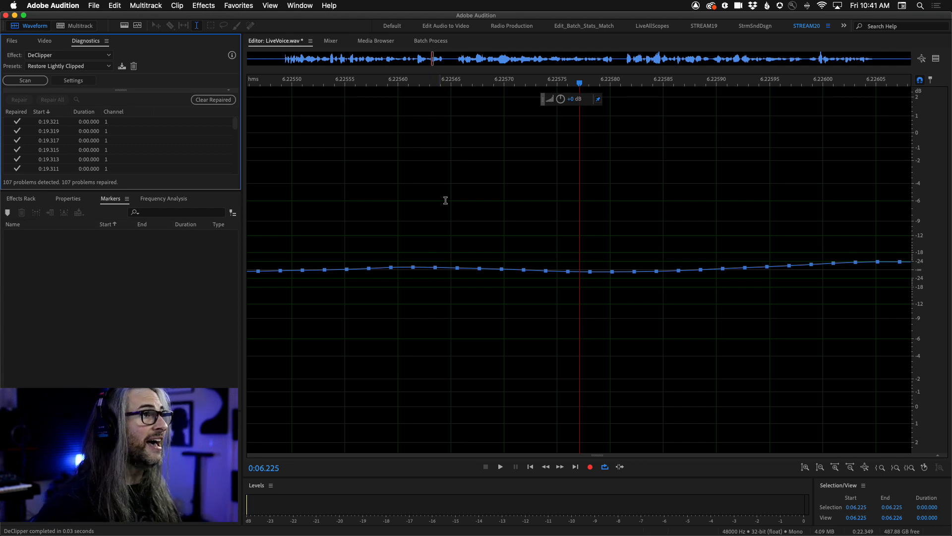
Play back the repaired recording from 0:01.101.
key(backslash)
click(280, 245)
key(space)
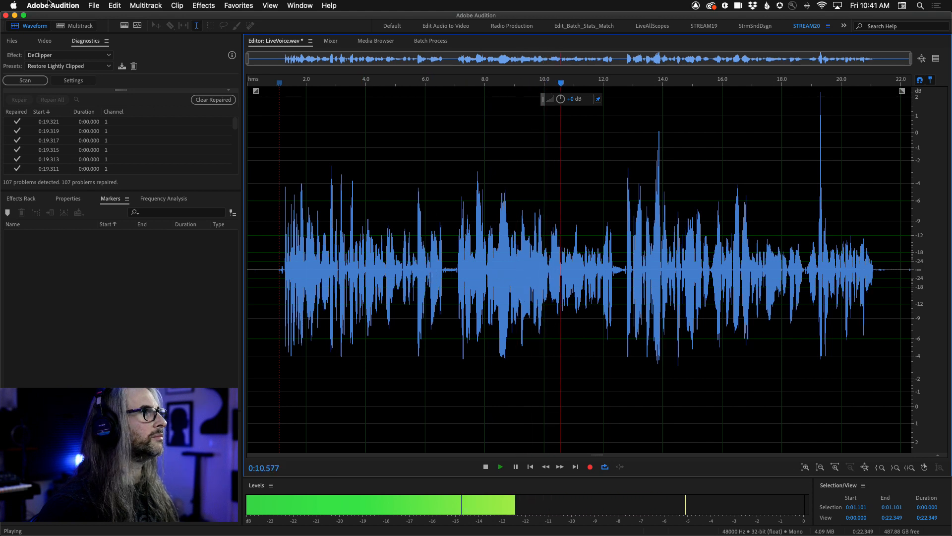
Undo the DeClipper repair and listen to the clipped passages starting at about 0:02.6 and 0:07.060.
click(114, 5)
click(134, 18)
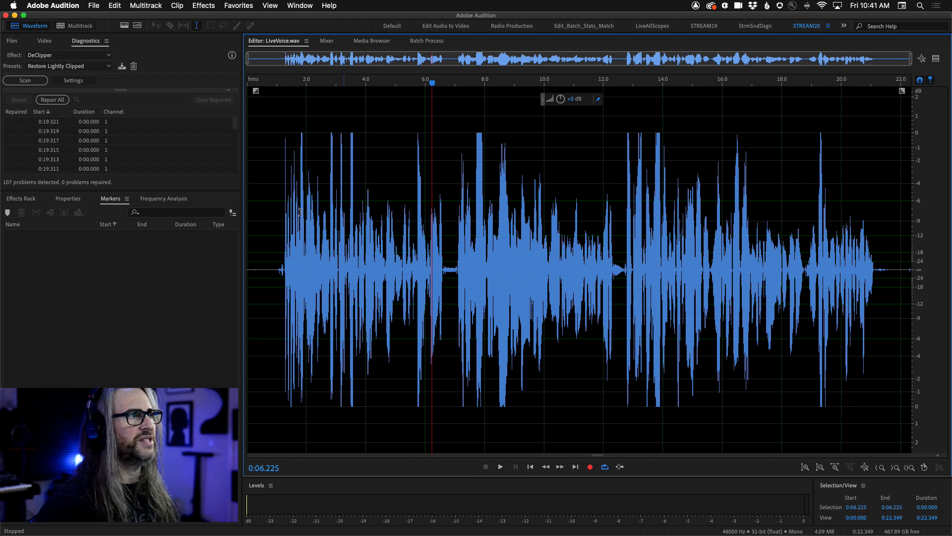
click(327, 159)
key(space)
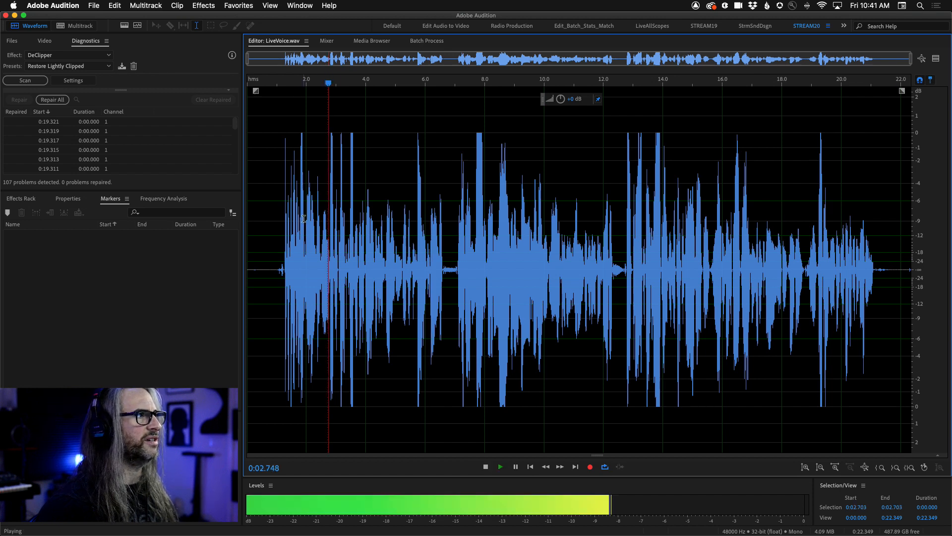
key(space)
click(325, 178)
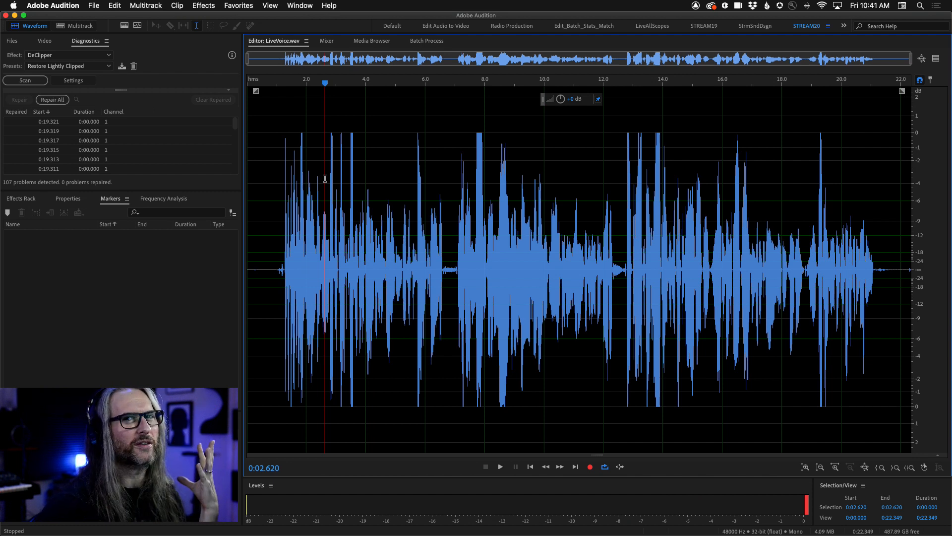
key(space)
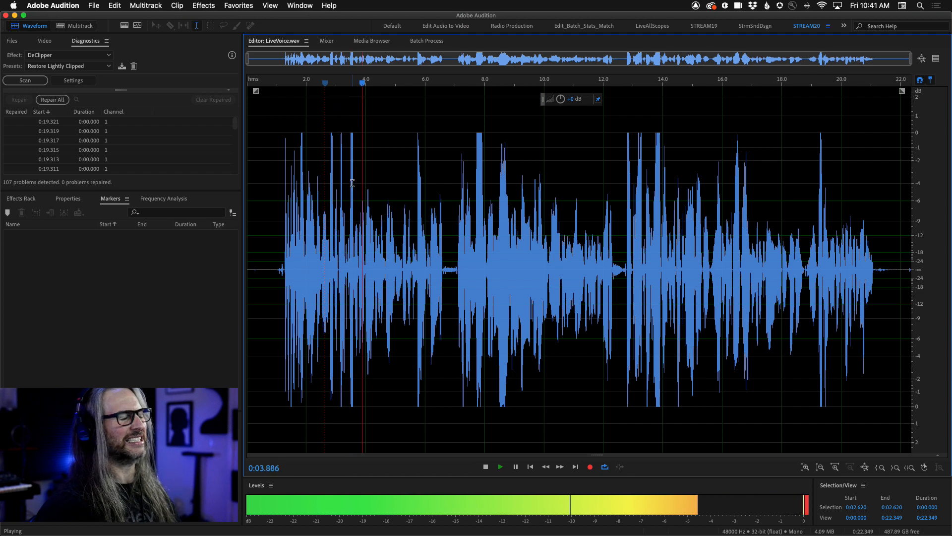
click(457, 209)
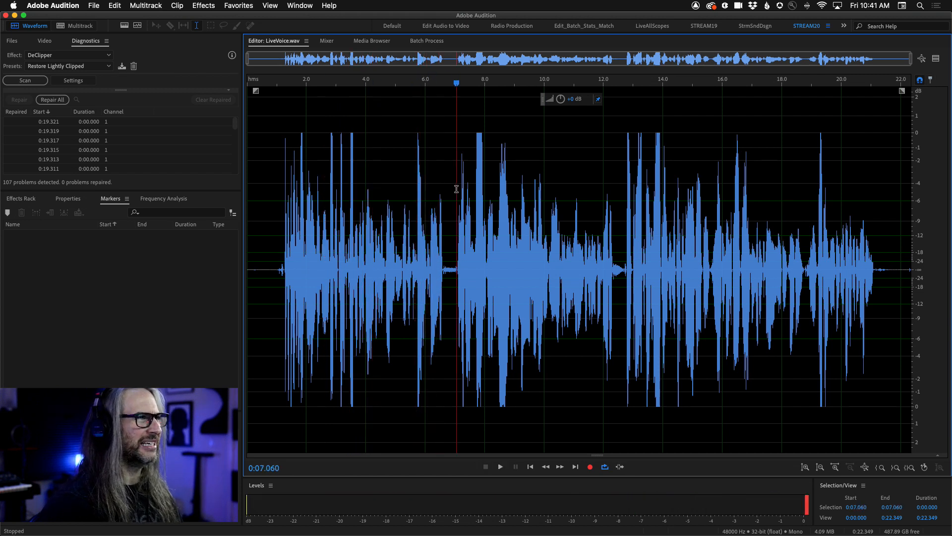
key(space)
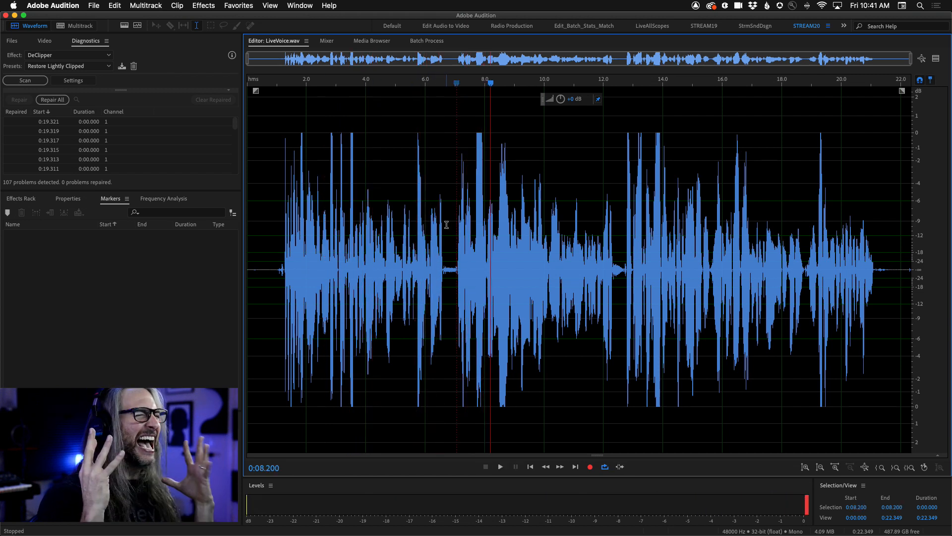
Redo the DeClipper repair and listen to the repaired voice, skipping from about 0:02.6 to 0:06.860.
click(117, 6)
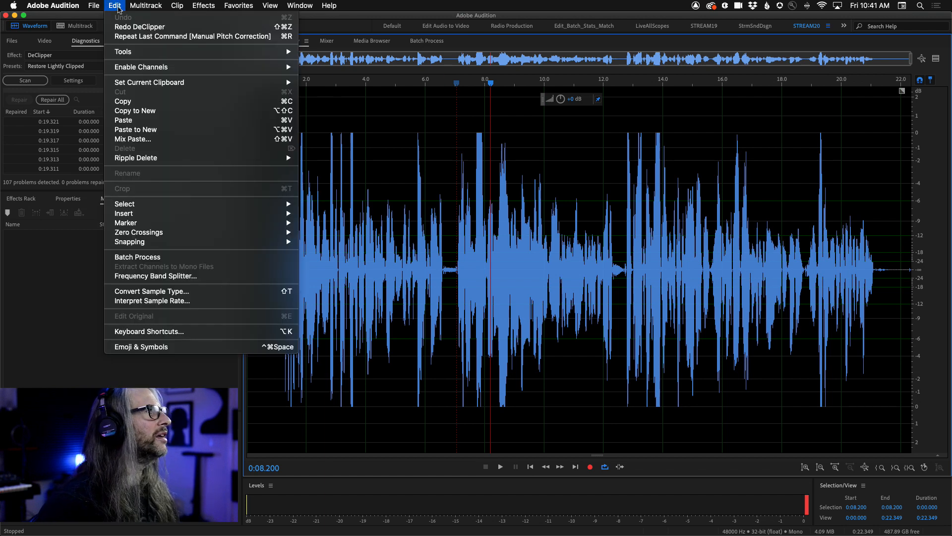
click(120, 26)
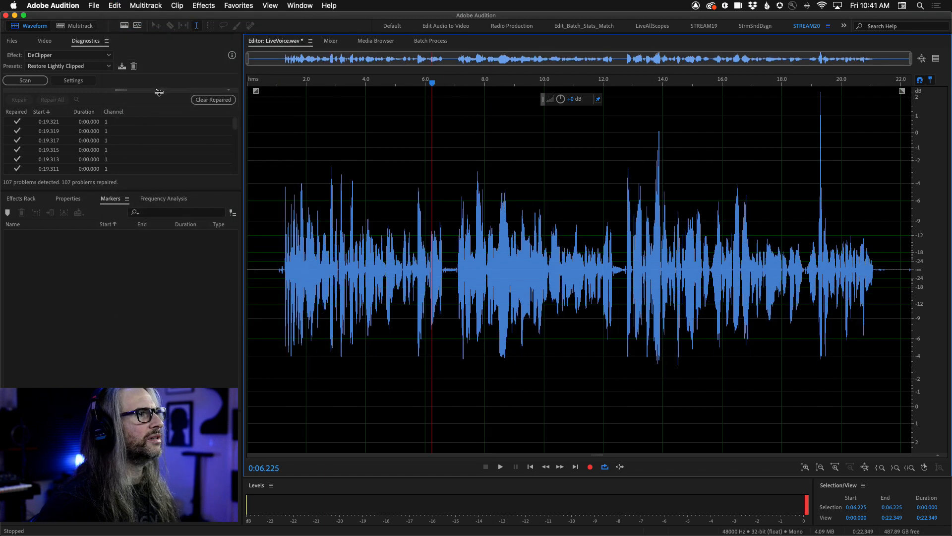
click(325, 197)
key(space)
click(326, 206)
click(409, 214)
click(451, 213)
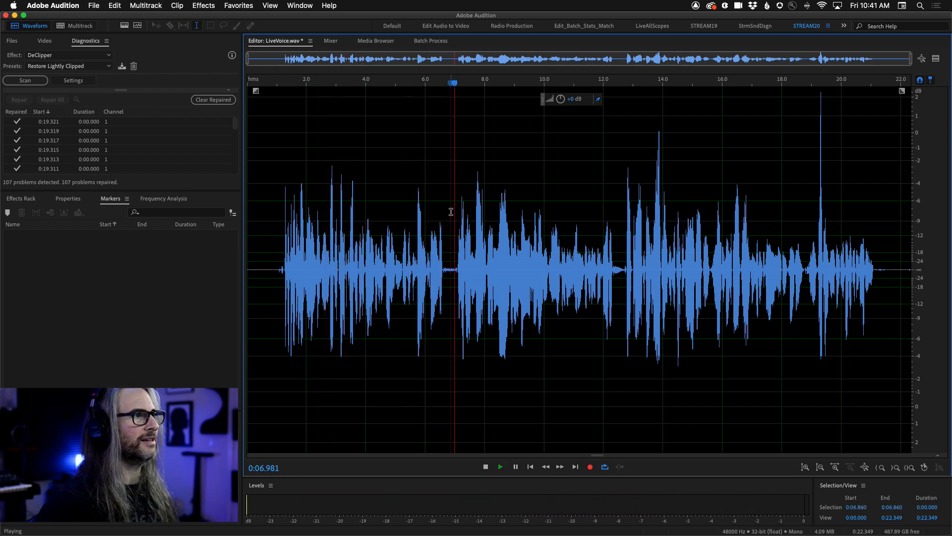
Listen closely to the repaired passage starting at 0:07.611.
click(453, 214)
click(474, 215)
key(space)
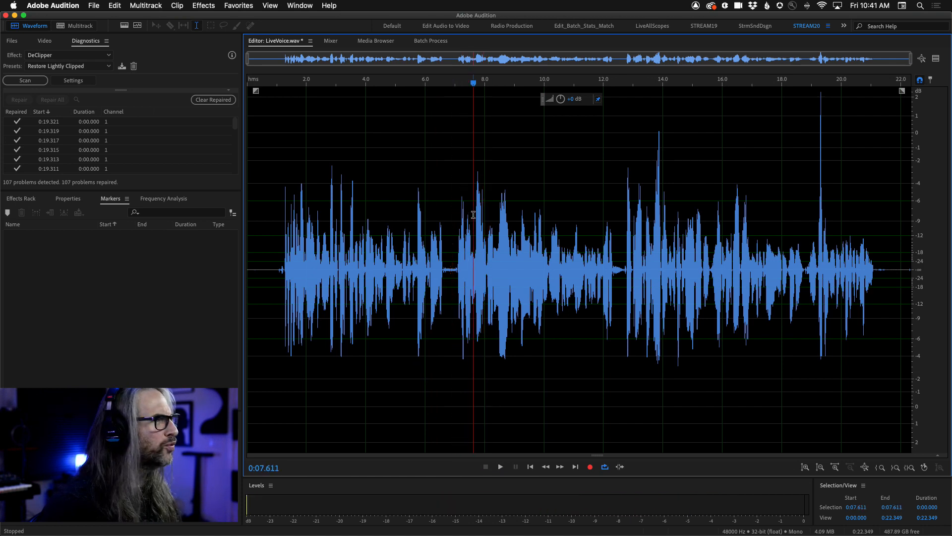
scroll(473, 215, up, 3)
key(space)
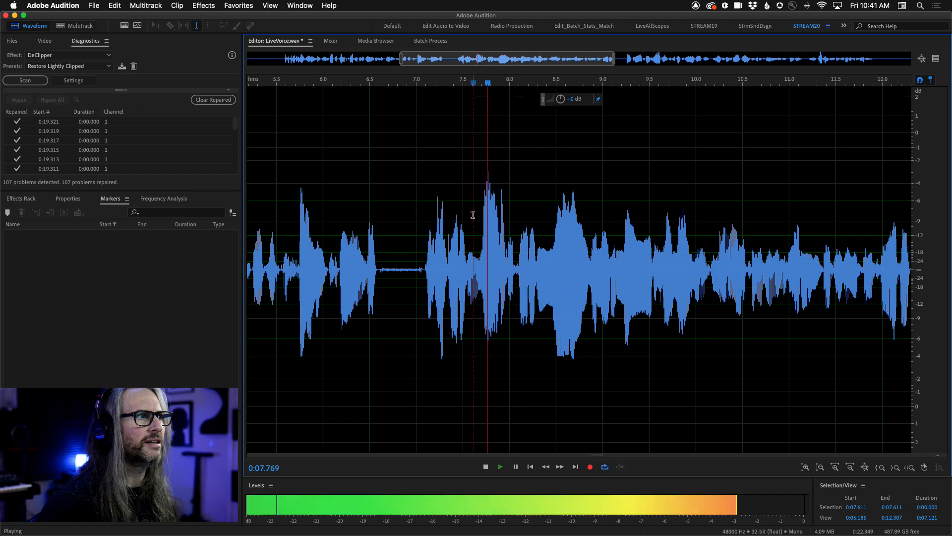
key(space)
key(space)
key(space)
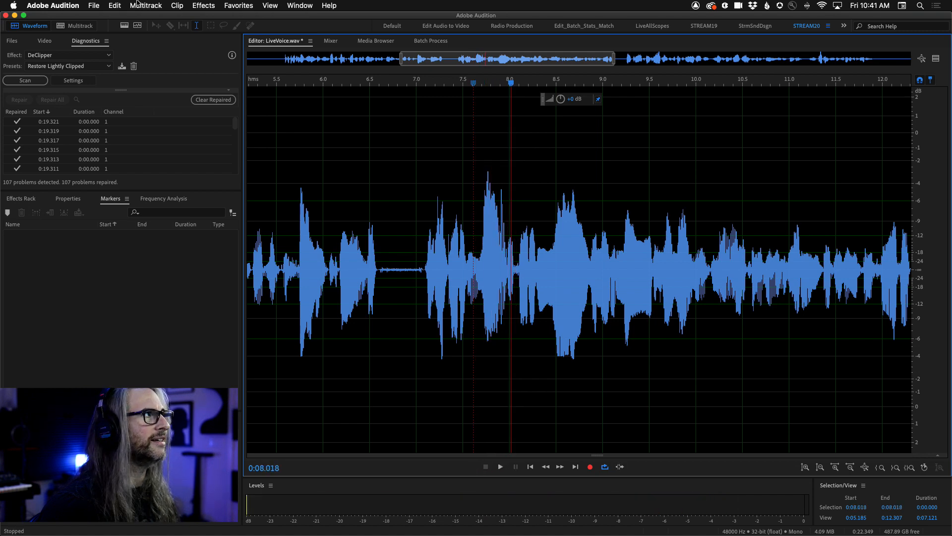
Undo the DeClipper repair again, replay the clipped passage from 0:07.643 and highlight 0:07.563 to 0:08.174.
click(115, 6)
click(124, 18)
click(475, 222)
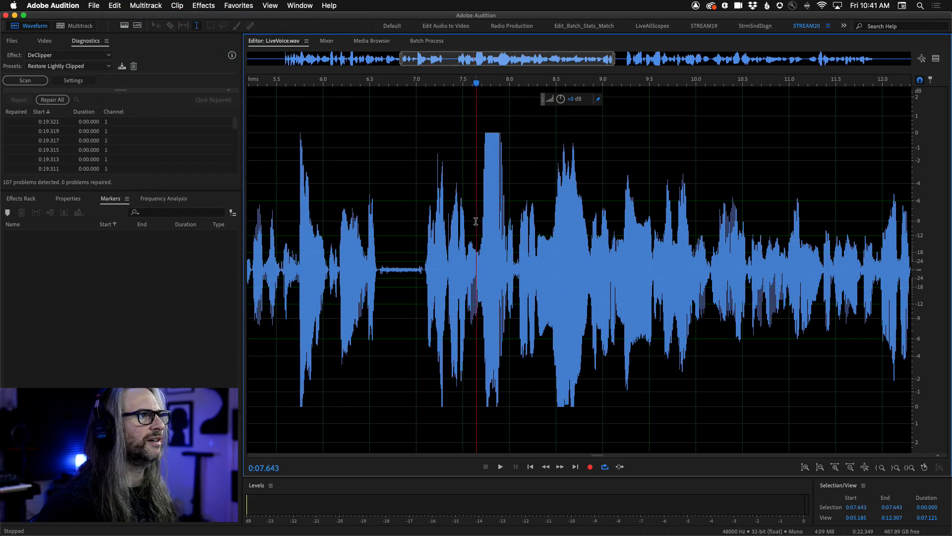
key(space)
key(space)
key(space)
key(space)
key(space)
key(space)
click(469, 209)
shift+click(525, 208)
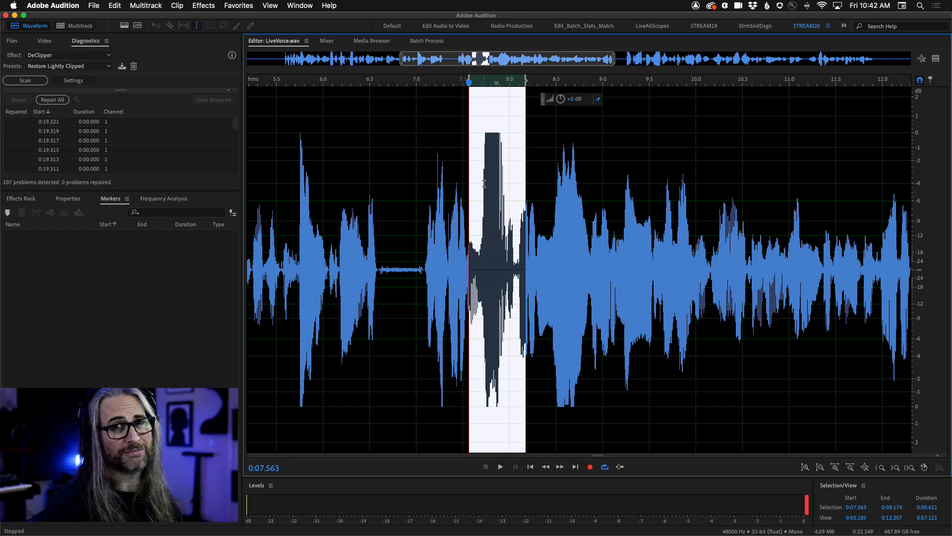
click(363, 287)
Redo the DeClipper repair and highlight the repaired peak near 0:07.8 to inspect its shape.
click(124, 5)
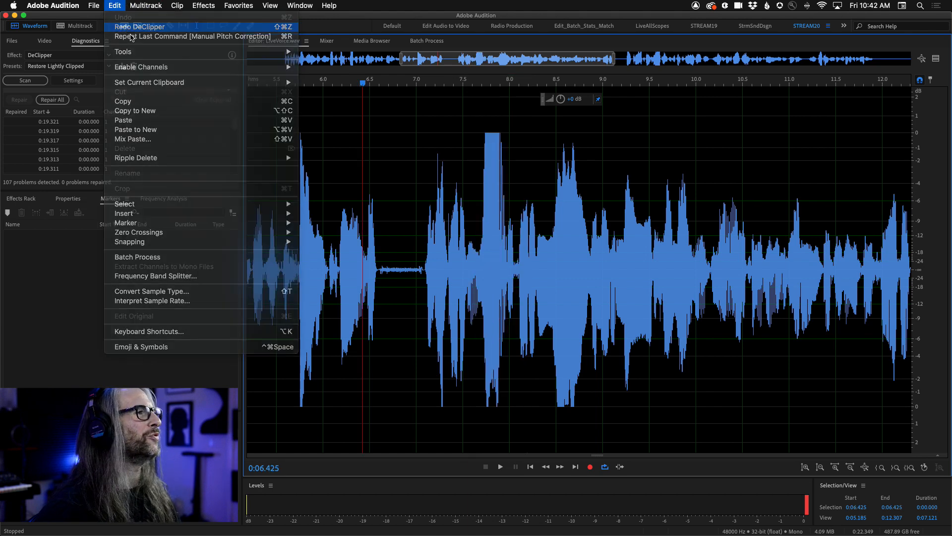
click(126, 27)
drag(475, 194, 509, 210)
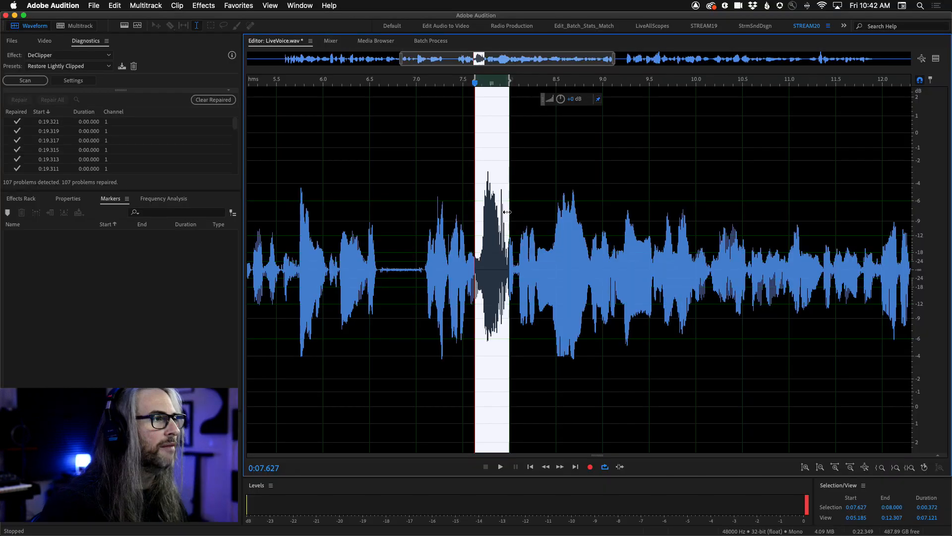
click(198, 308)
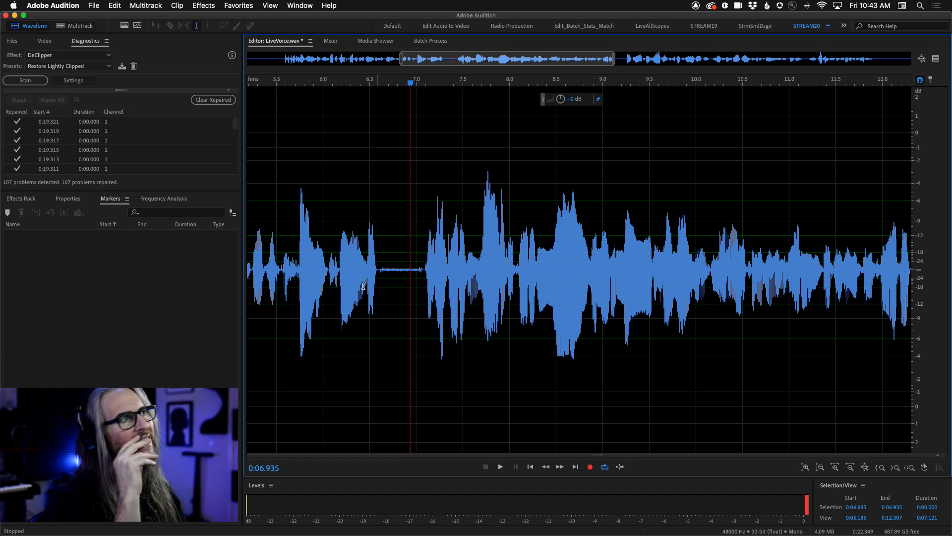
Delete the end of the recording from 0:18.860 onward.
key(backslash)
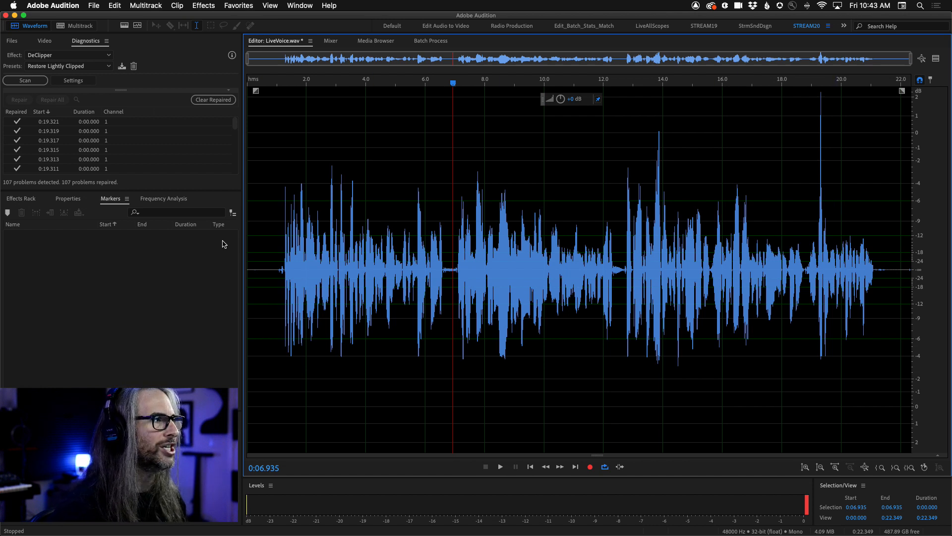
drag(808, 231, 912, 233)
key(Delete)
Show the Amplitude Statistics and scan the trimmed recording.
click(300, 6)
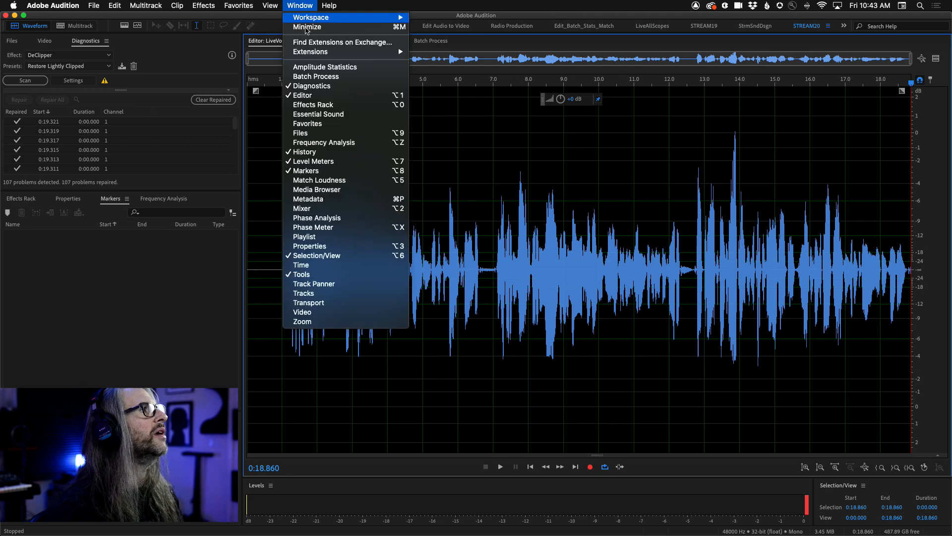
click(315, 68)
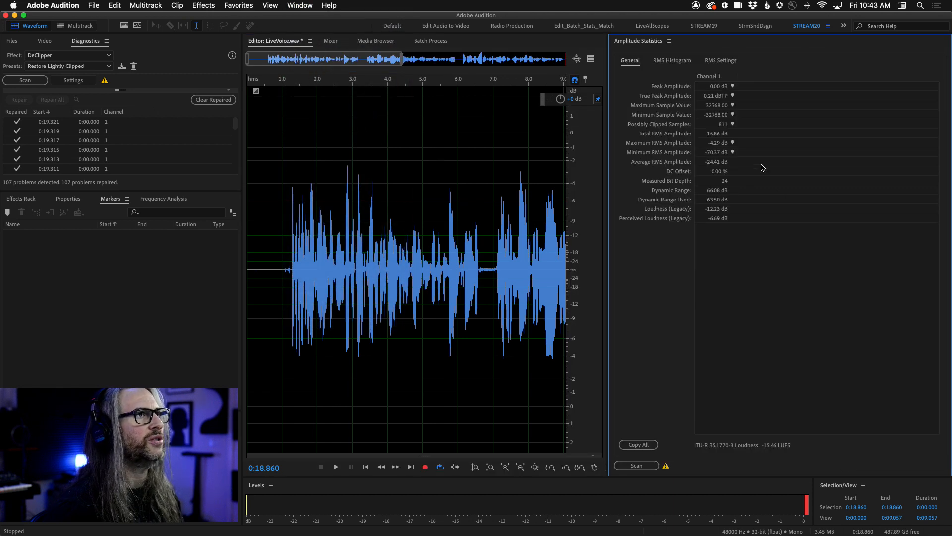
click(636, 465)
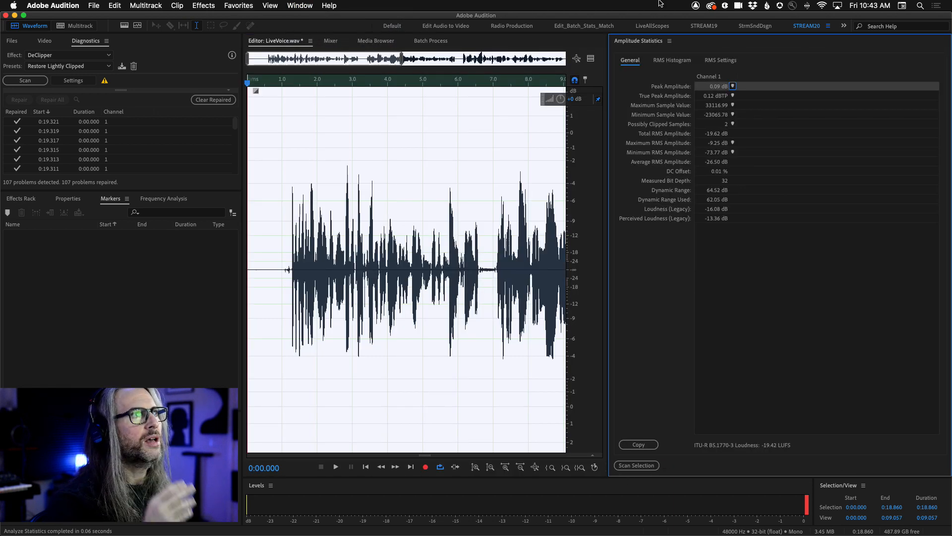
Add a very short fade-in and fade-out at the recording's ends and rescan the amplitude statistics.
click(429, 304)
scroll(431, 304, down, 3)
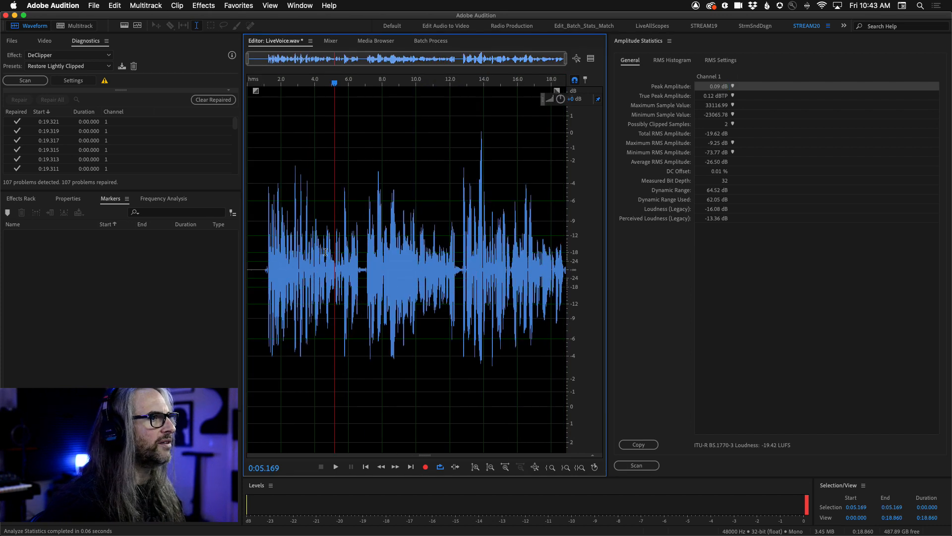
drag(557, 92, 558, 94)
drag(254, 88, 263, 90)
click(636, 464)
click(403, 298)
click(359, 222)
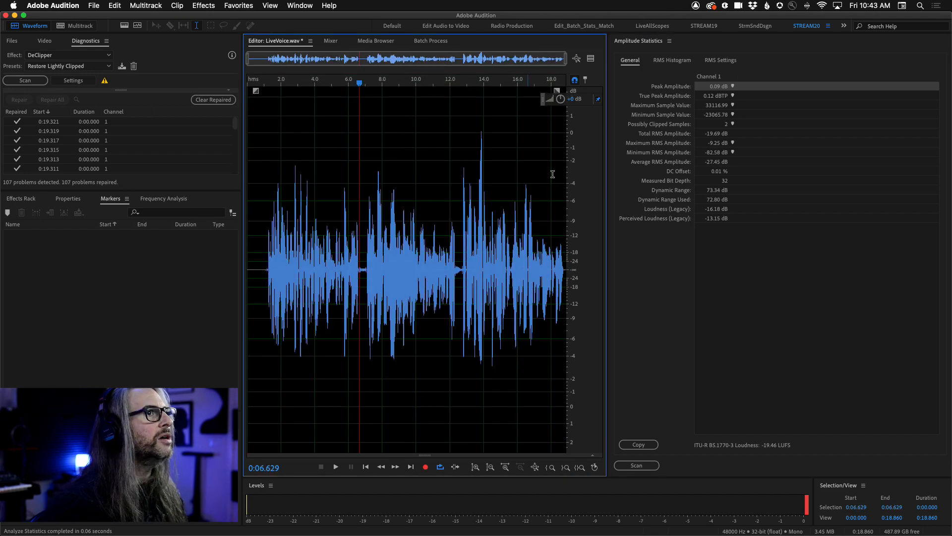
Lower the whole recording's gain slightly and rescan the amplitude statistics to locate the peak amplitude in the waveform.
drag(559, 99, 559, 102)
click(637, 464)
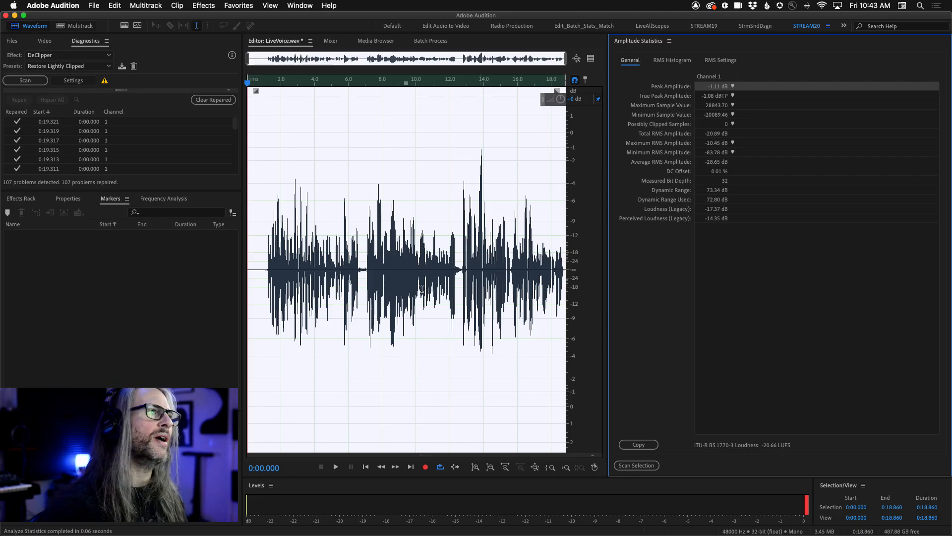
click(417, 287)
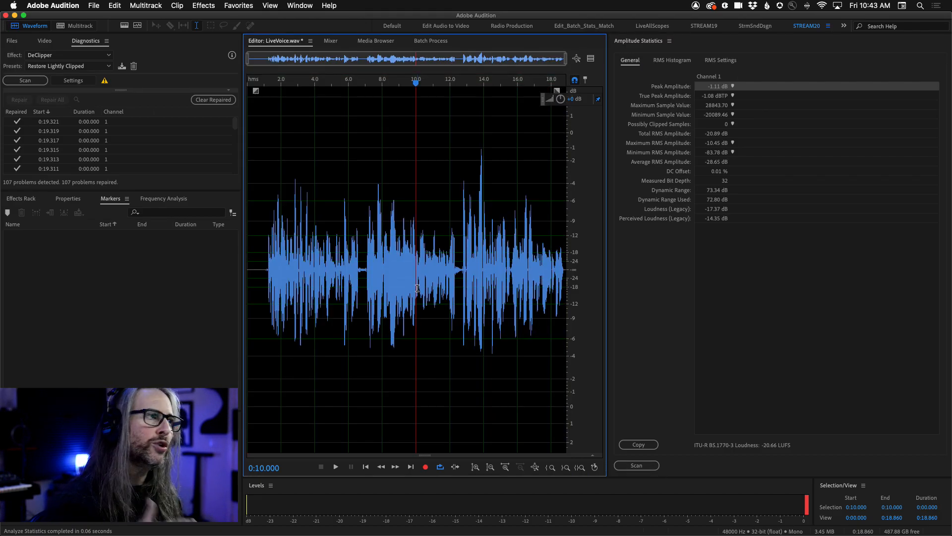
click(535, 467)
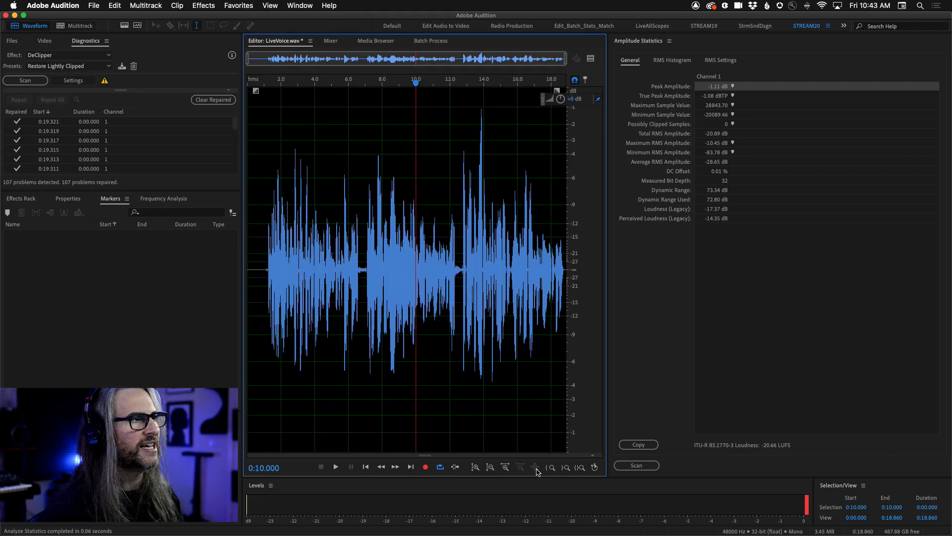
click(733, 86)
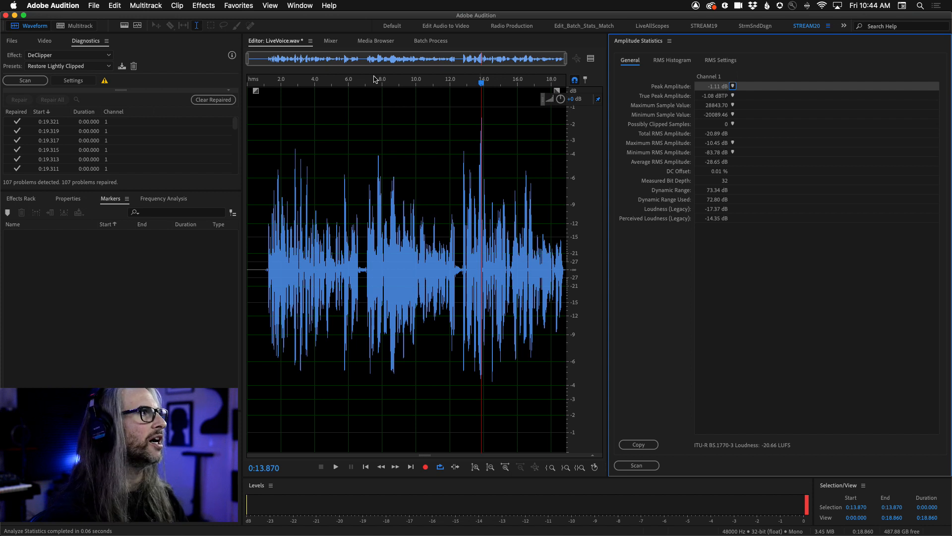
Normalize the whole recording to -5 dB and rescan the amplitude statistics.
click(203, 5)
mouse_move(277, 120)
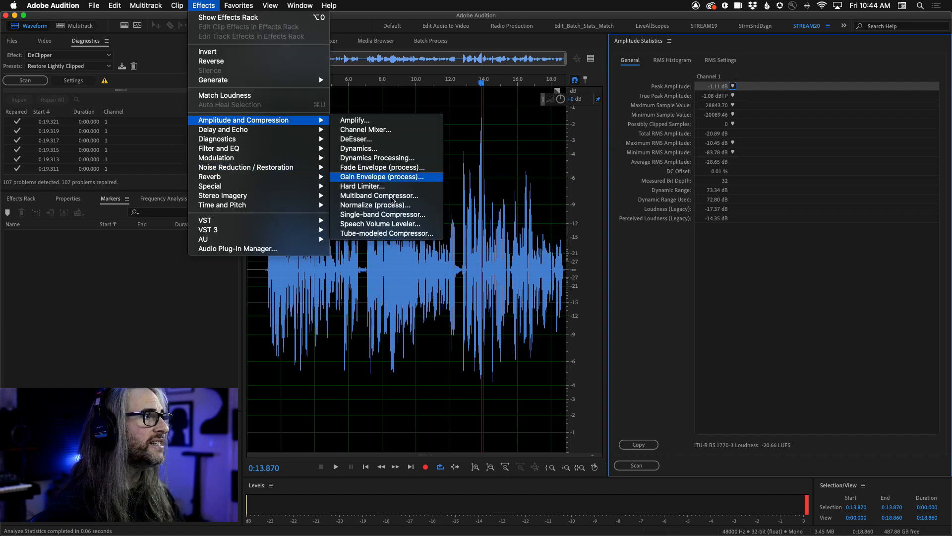
click(376, 205)
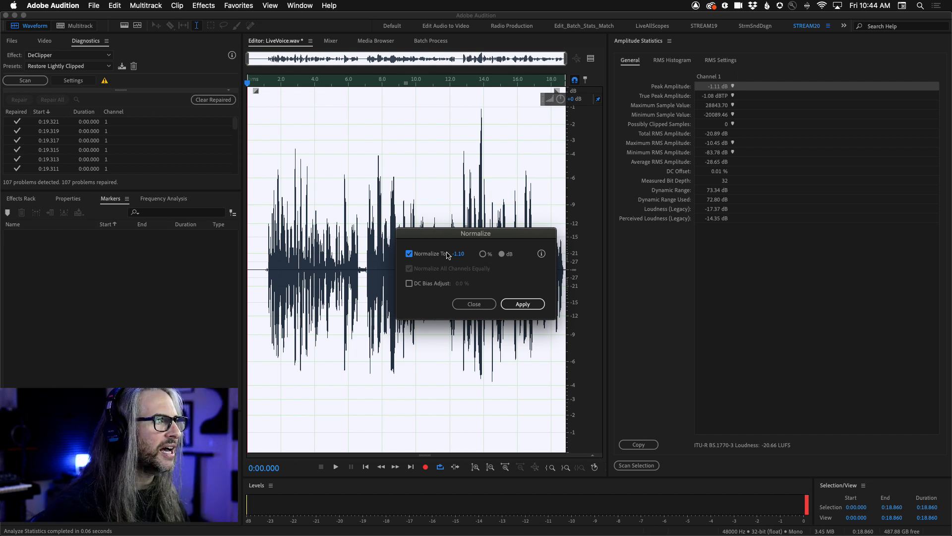
click(458, 254)
text(-5)
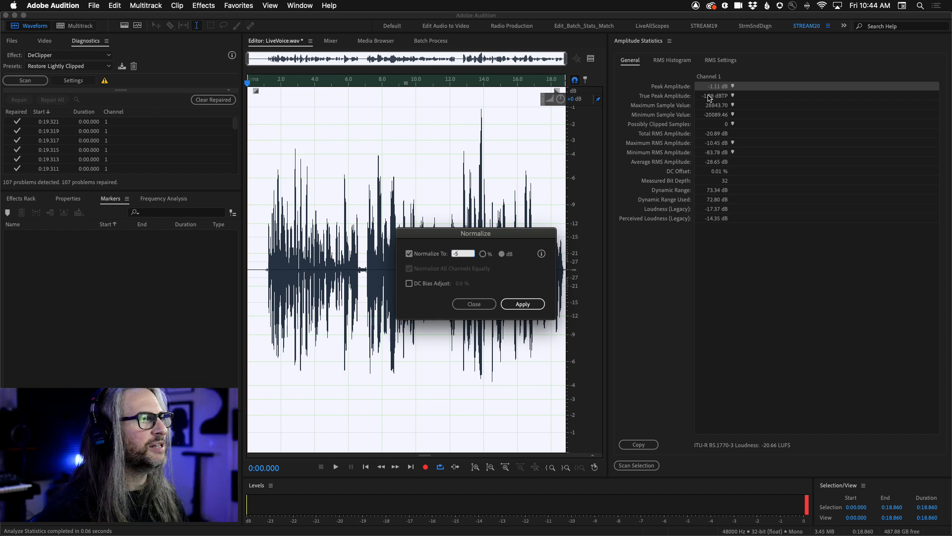
click(519, 308)
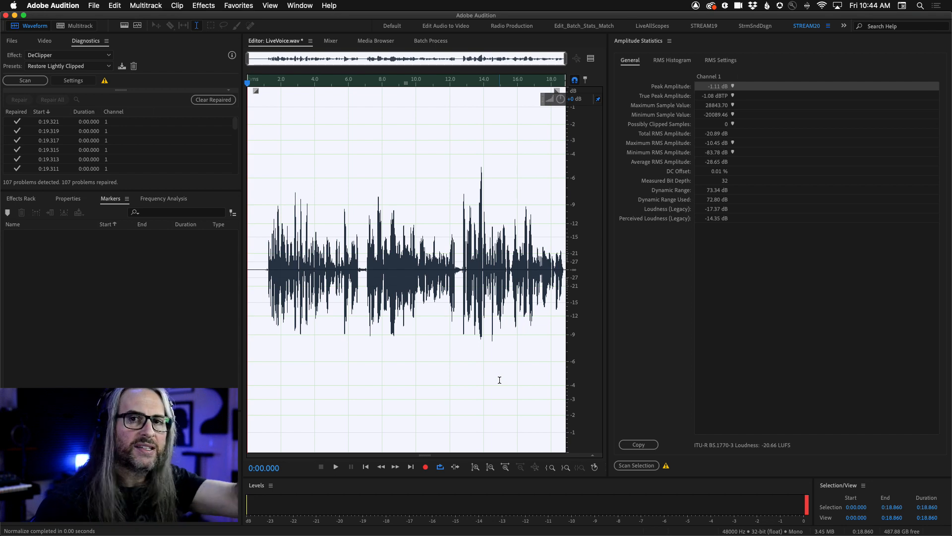
click(639, 465)
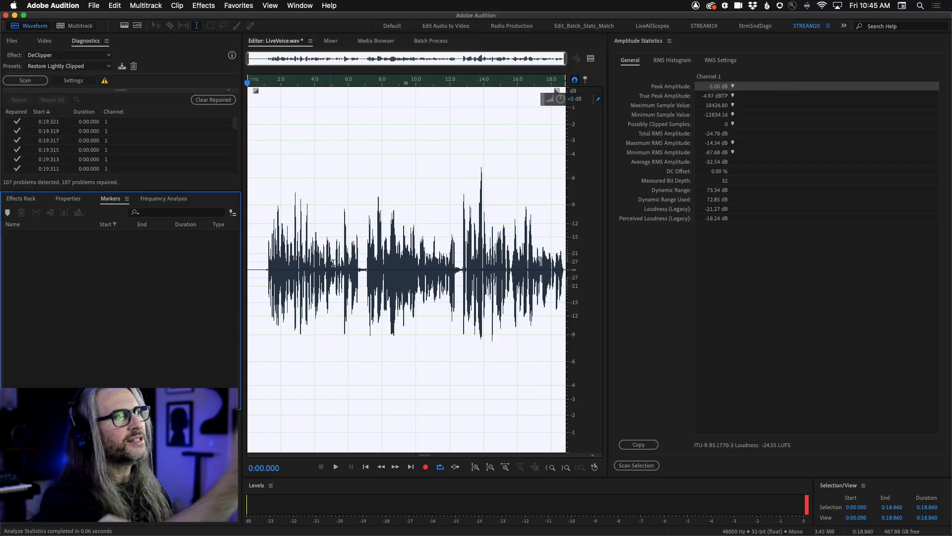
click(332, 260)
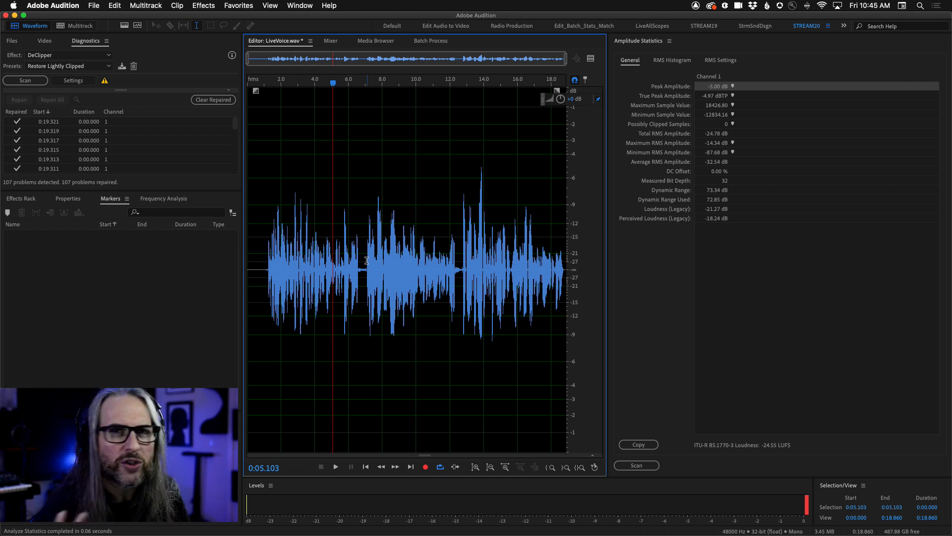
Normalize the whole recording to -0.5 dB and rescan the amplitude statistics.
click(208, 6)
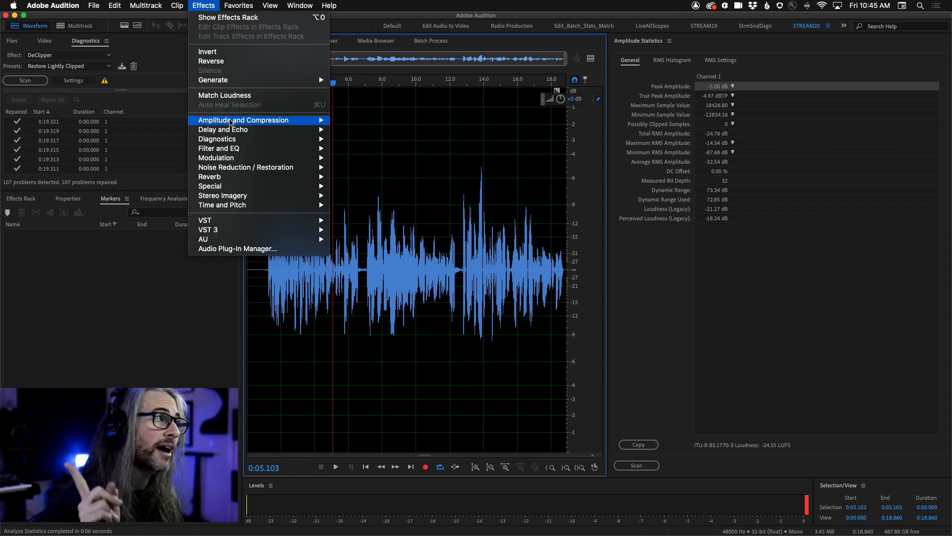
mouse_move(229, 120)
click(384, 205)
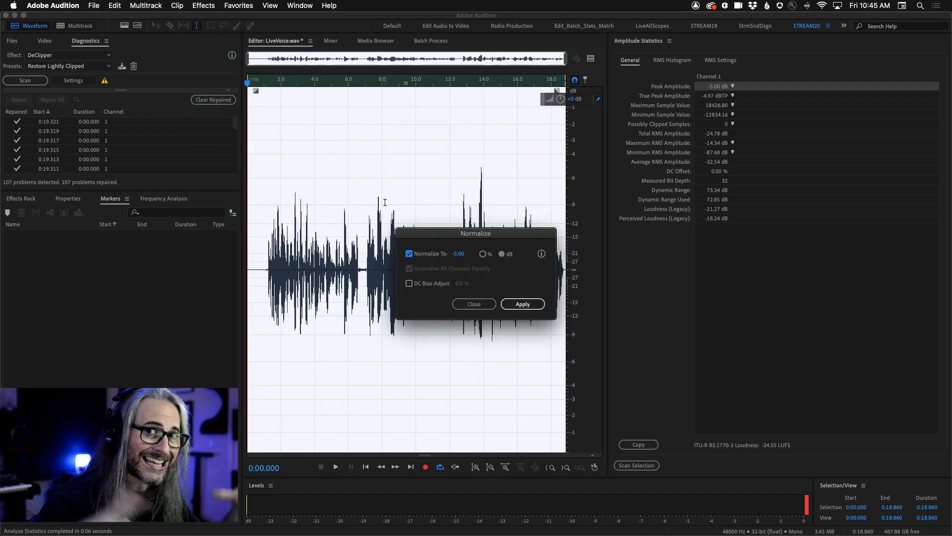
click(456, 254)
key(BackSpace)
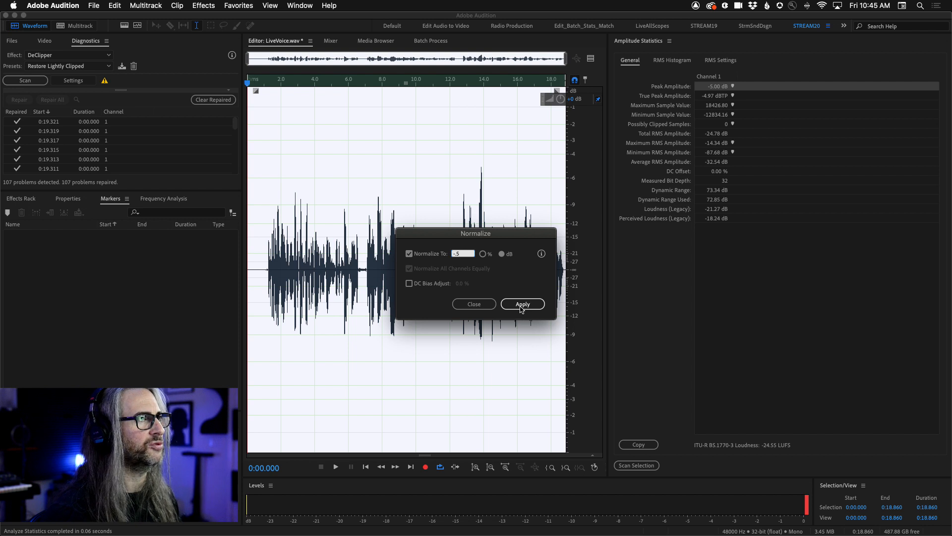
click(522, 304)
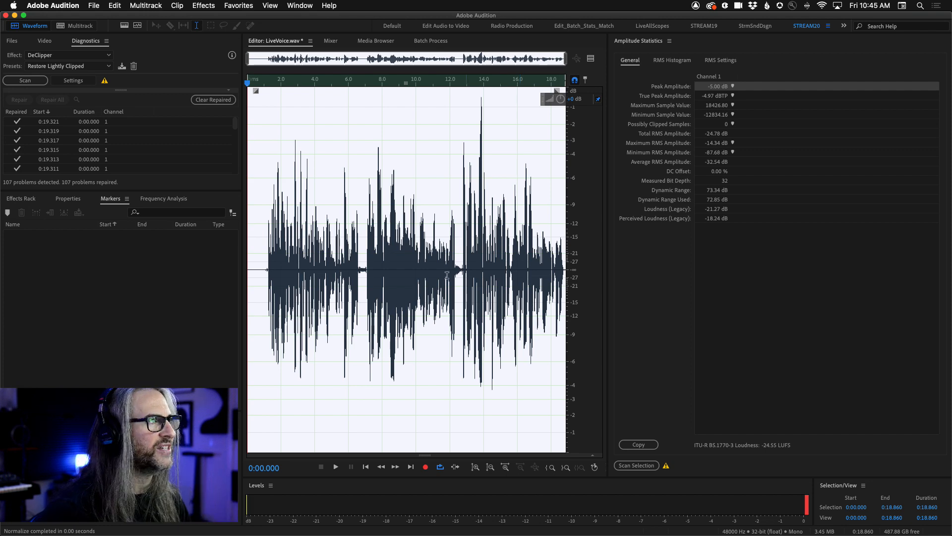
click(642, 465)
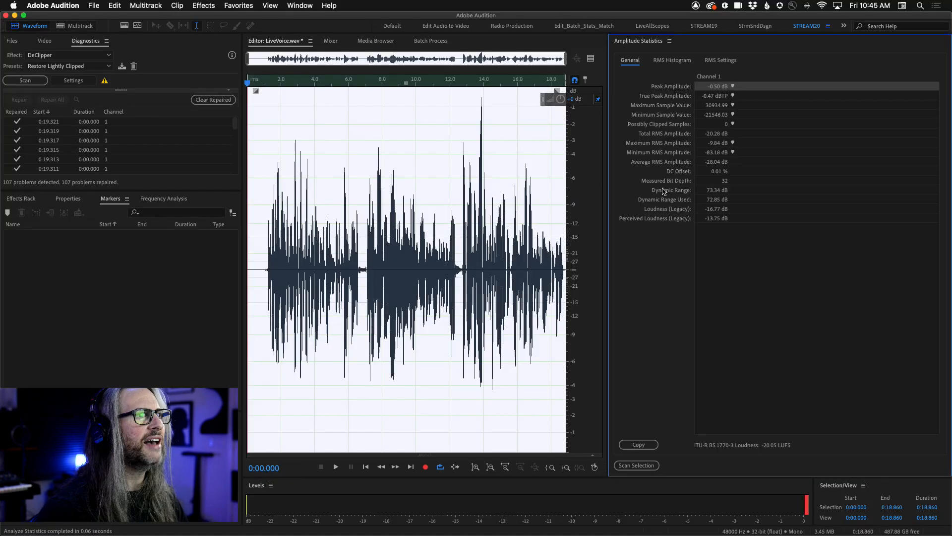
Clear the waveform selection and close the Amplitude Statistics panel.
click(414, 246)
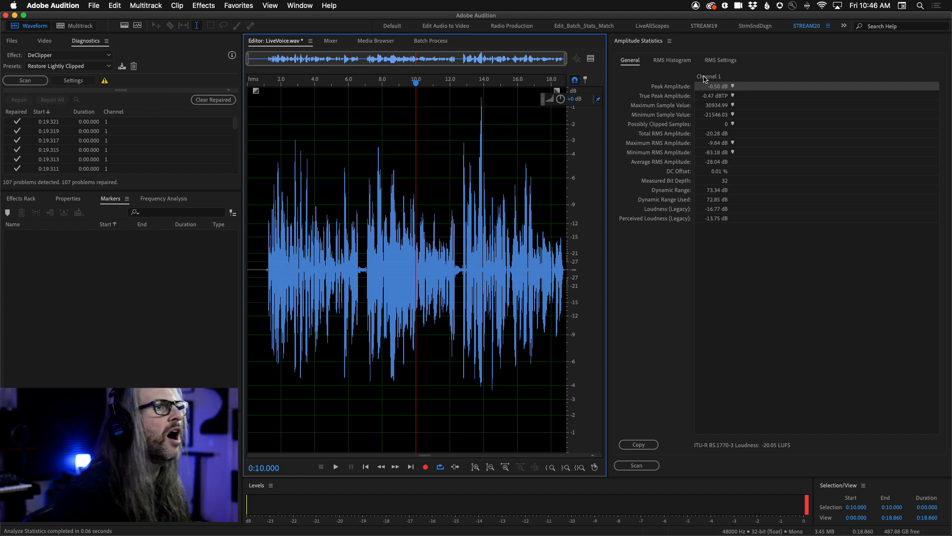
click(670, 40)
click(693, 51)
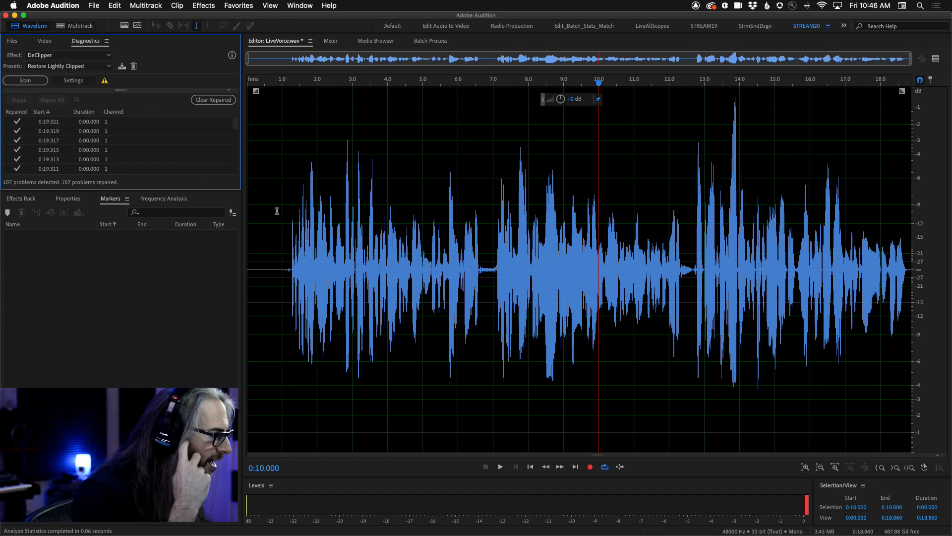
Show the project files, look at ChanVO.wav in the editor and return to LiveVoice.wav.
click(12, 41)
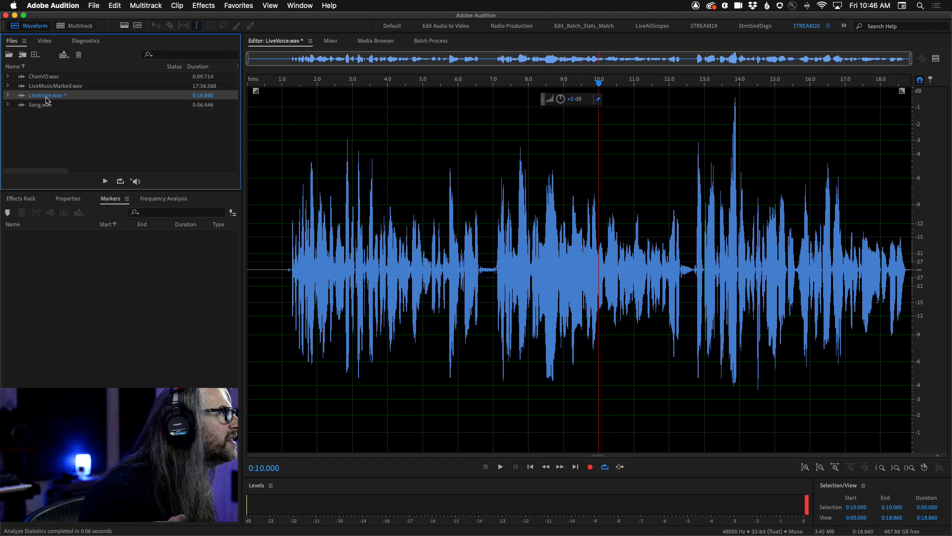
double_click(43, 78)
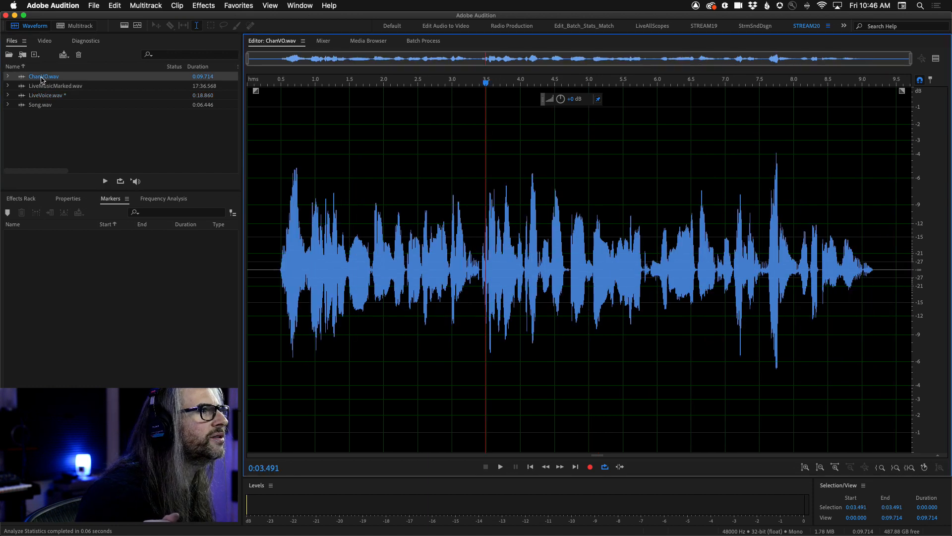
double_click(45, 96)
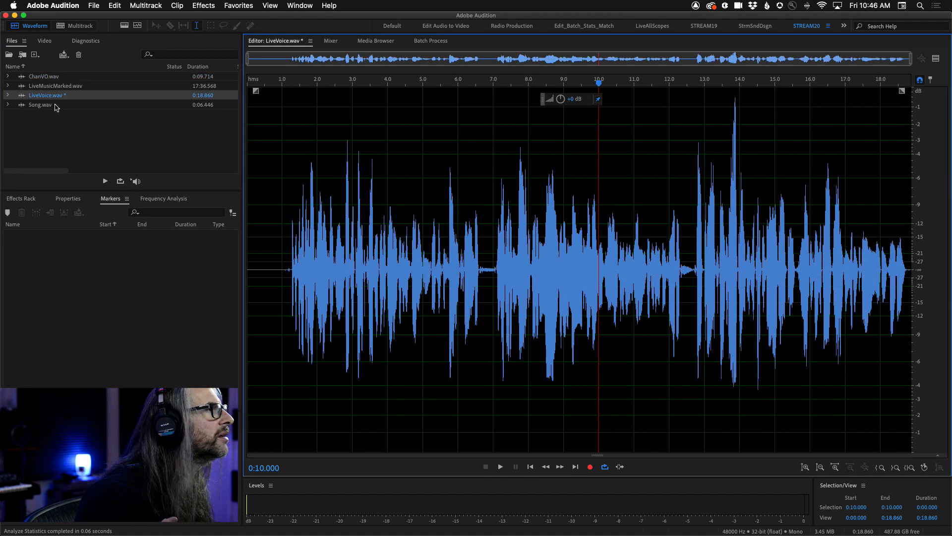
Undo the recent edits on LiveVoice.wav, from the normalizations back through the gain change, fades and deletion of the recording's end.
click(269, 200)
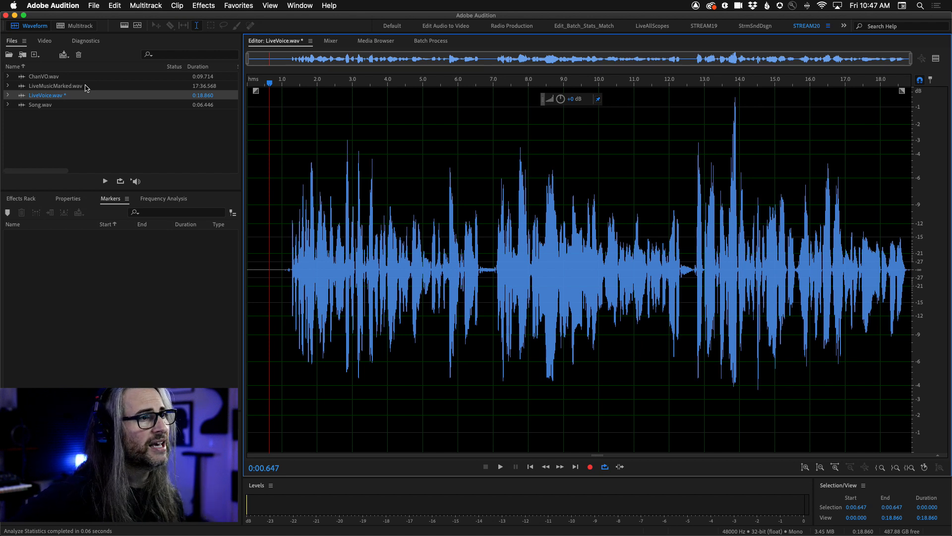
click(115, 5)
click(125, 18)
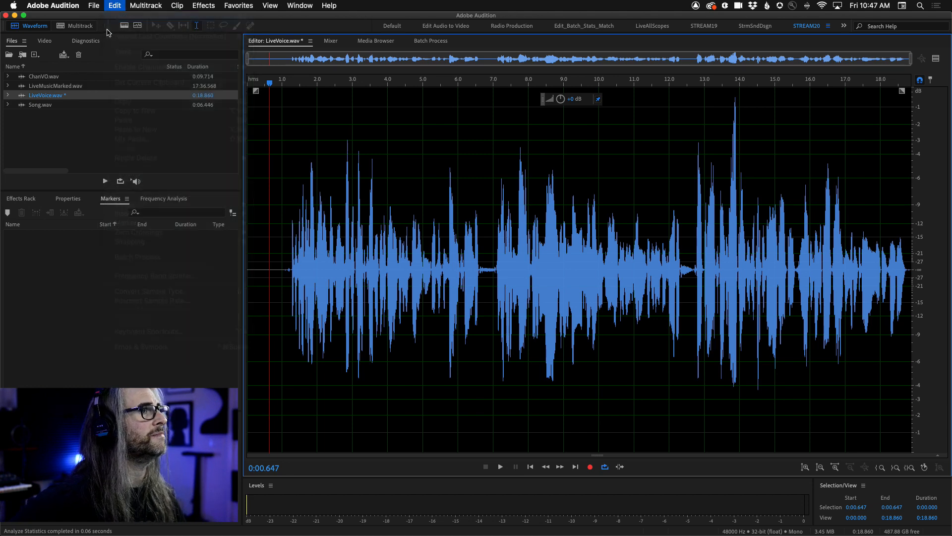
click(115, 6)
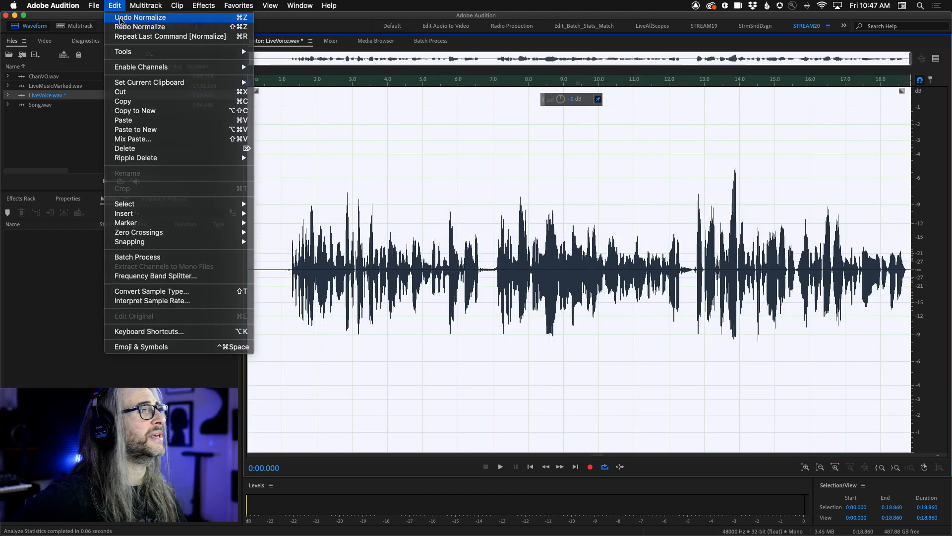
click(121, 17)
click(94, 6)
click(122, 18)
click(116, 5)
click(114, 5)
click(114, 5)
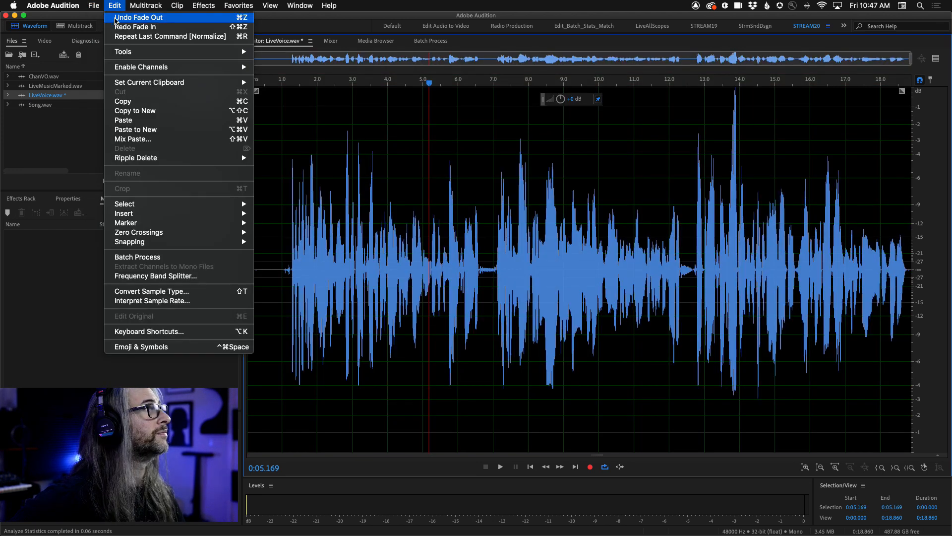
click(121, 17)
click(115, 6)
click(122, 17)
key(super+z)
Apply the Hard Limiter with a maximum amplitude of -2 dB to the recording from about 0:12.551 to its end.
drag(620, 146, 915, 262)
click(203, 5)
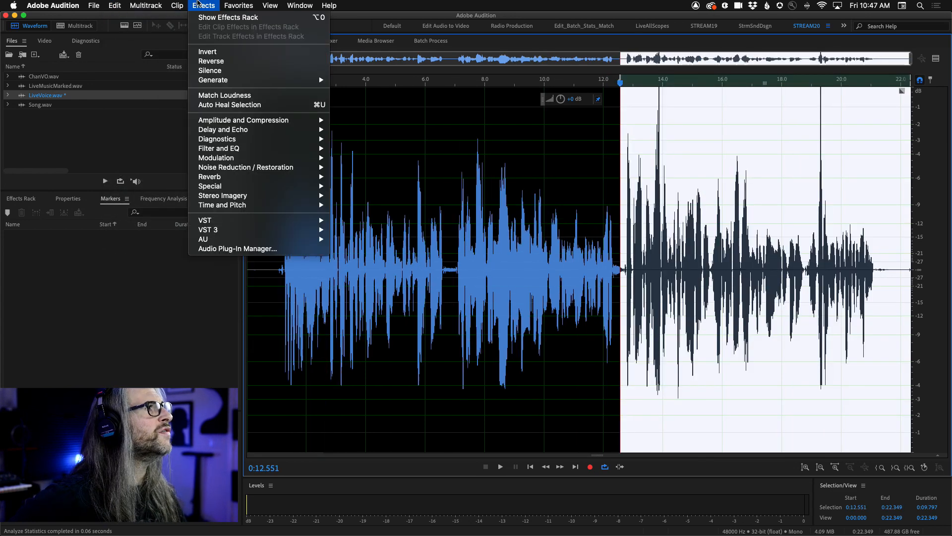
mouse_move(258, 120)
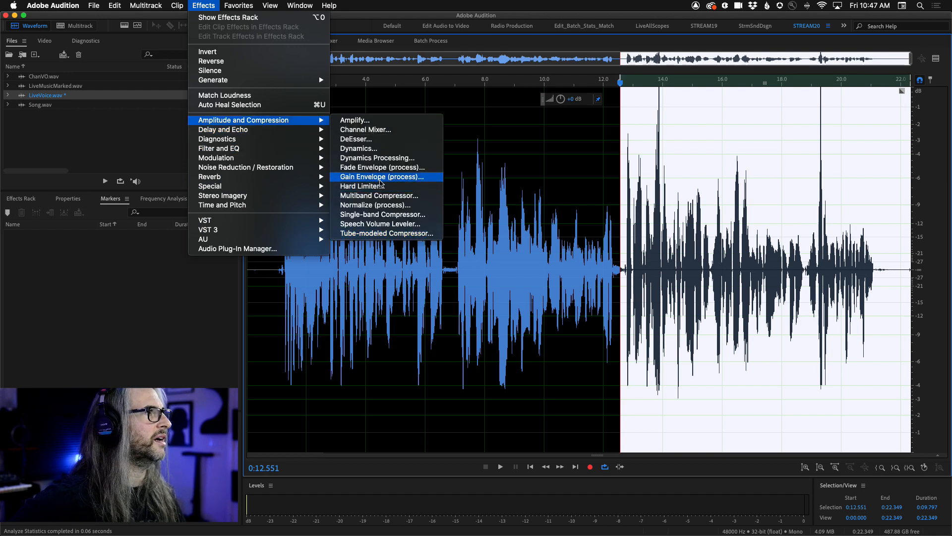
click(382, 186)
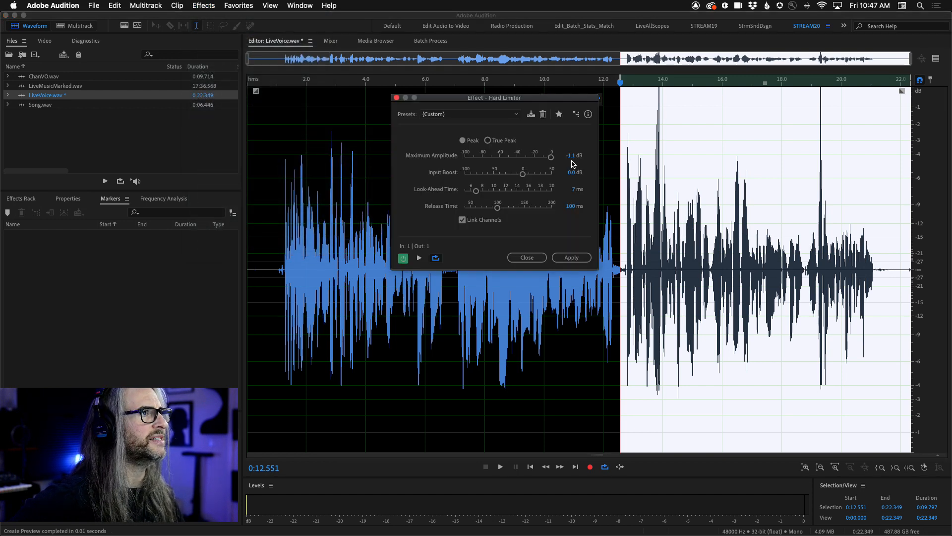
click(580, 156)
text(-2)
click(575, 258)
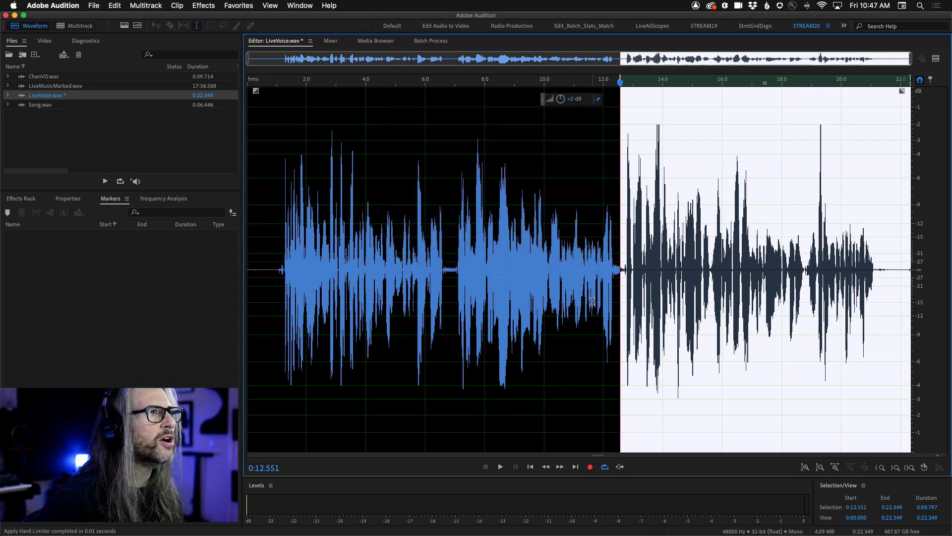
click(593, 300)
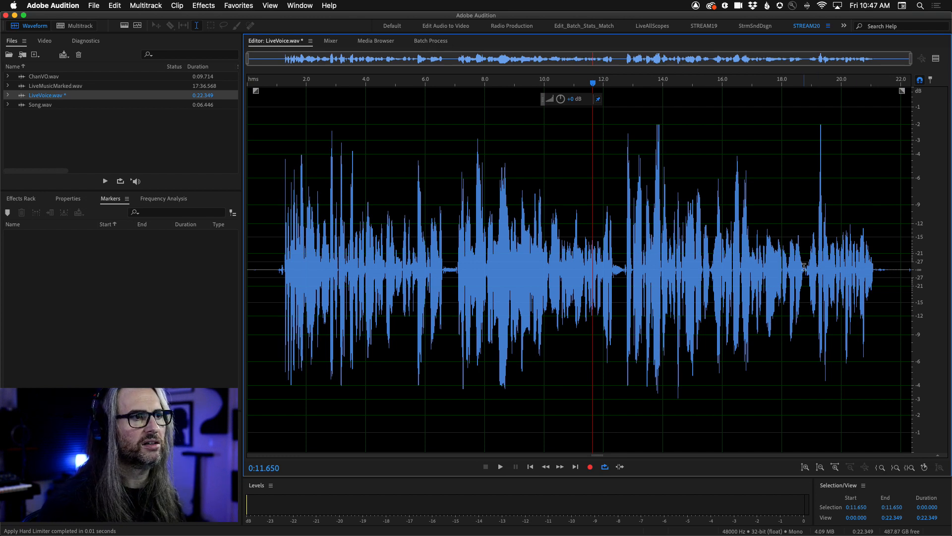
Insert silence at about 0:18.760, before the last phrase, and shorten the gap by deleting part of it.
click(805, 268)
click(114, 6)
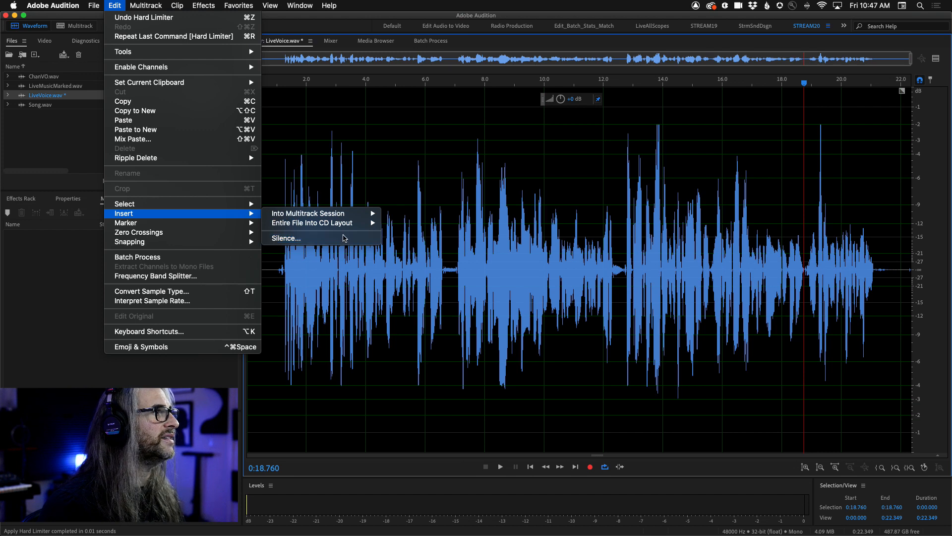
click(344, 237)
click(520, 286)
click(546, 333)
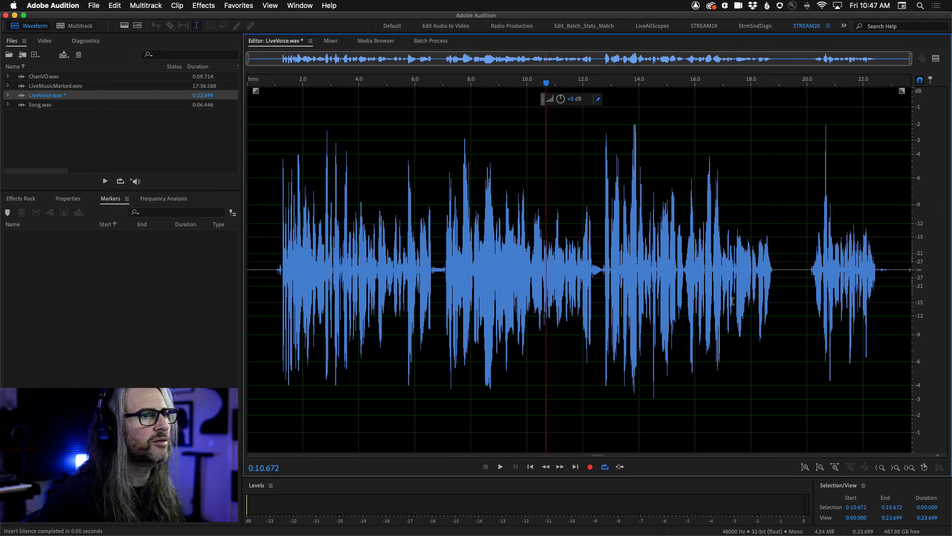
drag(784, 260, 809, 260)
key(Delete)
click(774, 327)
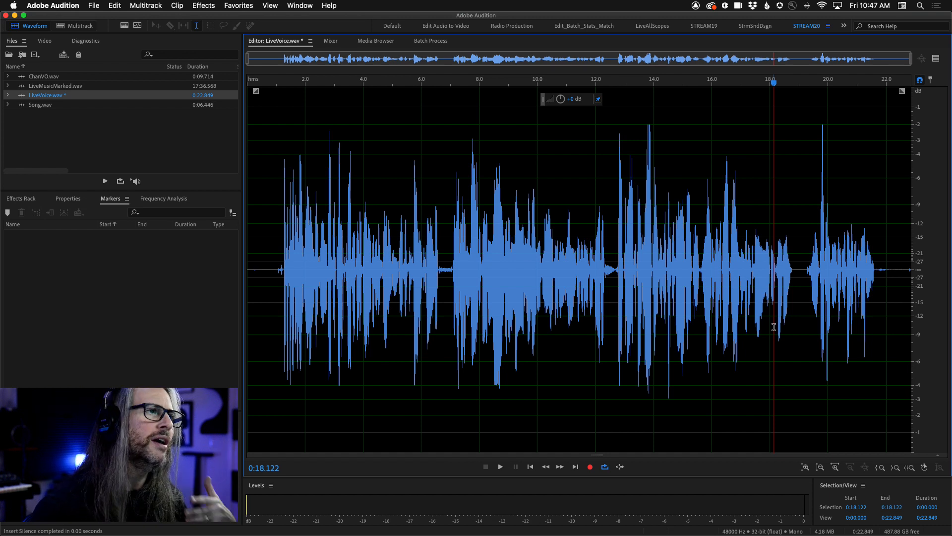
Add range markers over the first phrase, about 0:00.716 to 0:06.877, and the second, about 0:07.064 to 0:12.679.
drag(269, 243, 447, 321)
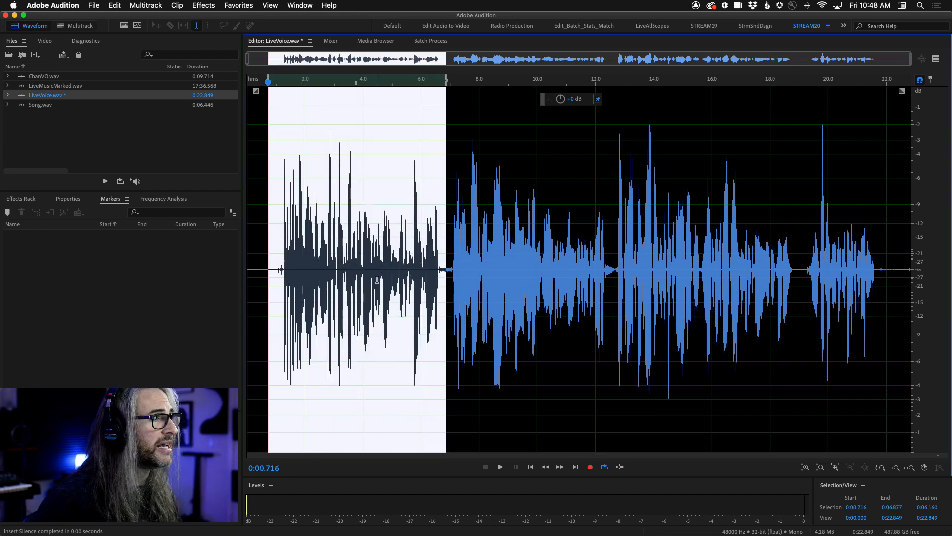
key(m)
drag(615, 276, 452, 293)
key(m)
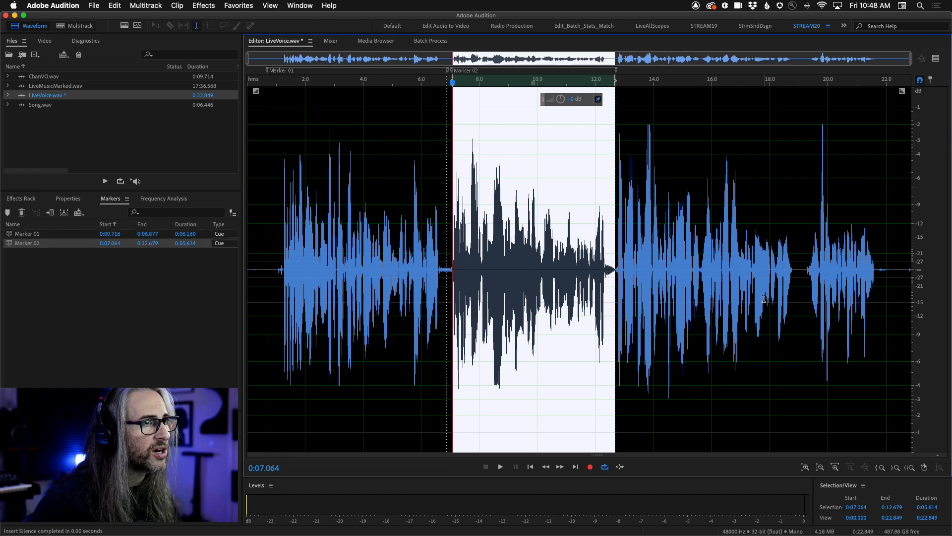
Undo the range markers on the first two phrases.
click(697, 297)
key(super+z)
key(super+z)
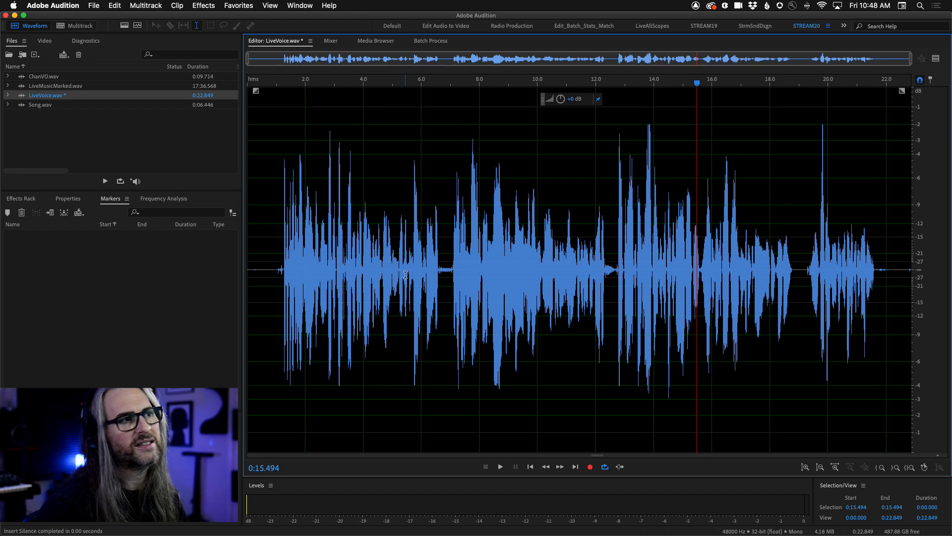
Scan the recording with the Mark Audio diagnostic using the Mark the Speech preset, and mark all detected sections.
click(85, 41)
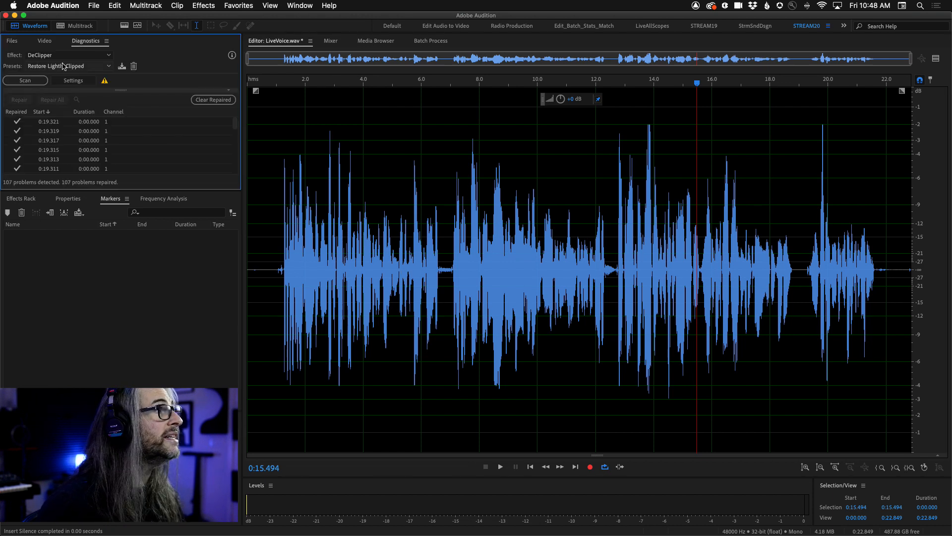
click(42, 56)
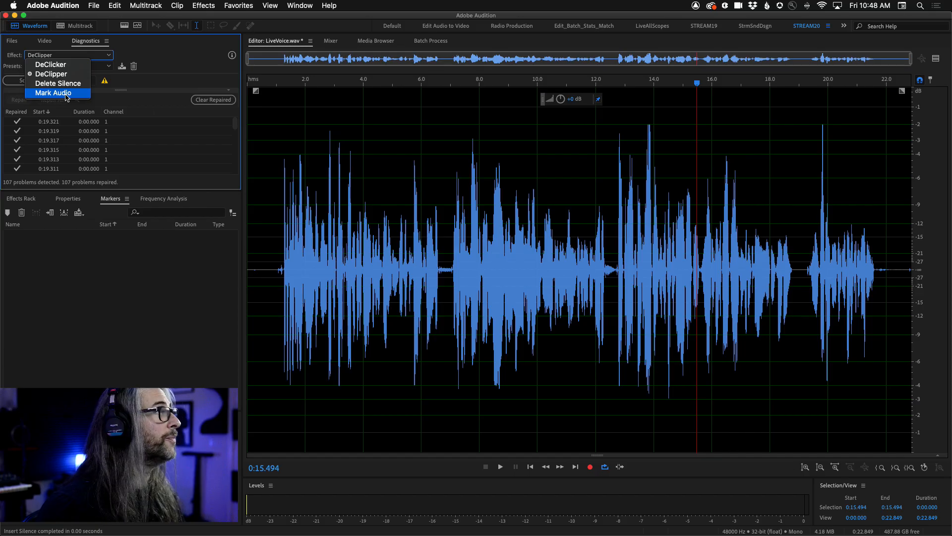
click(186, 112)
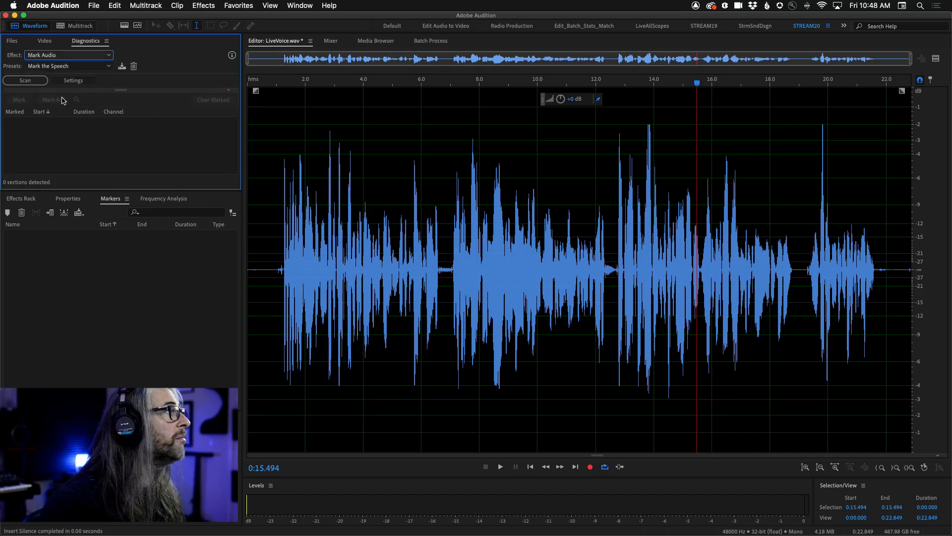
click(28, 67)
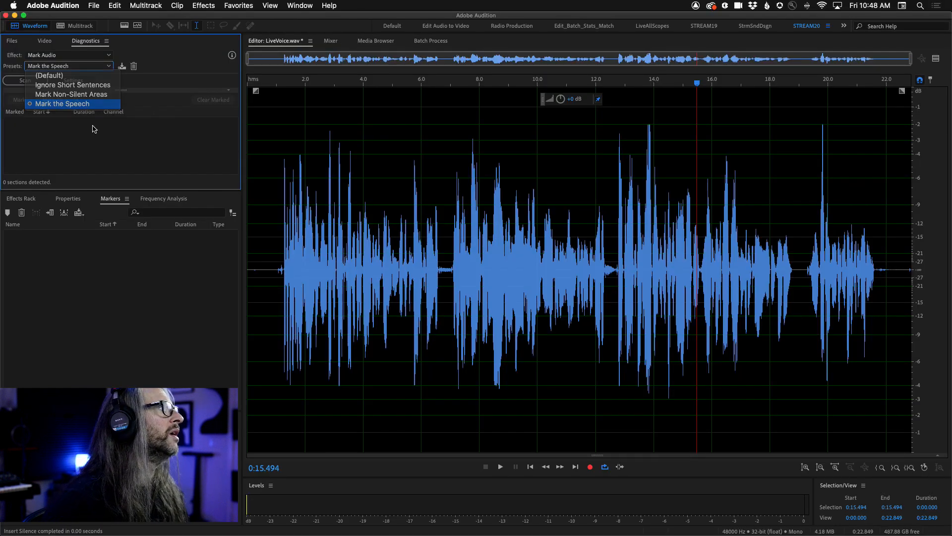
click(149, 110)
click(15, 81)
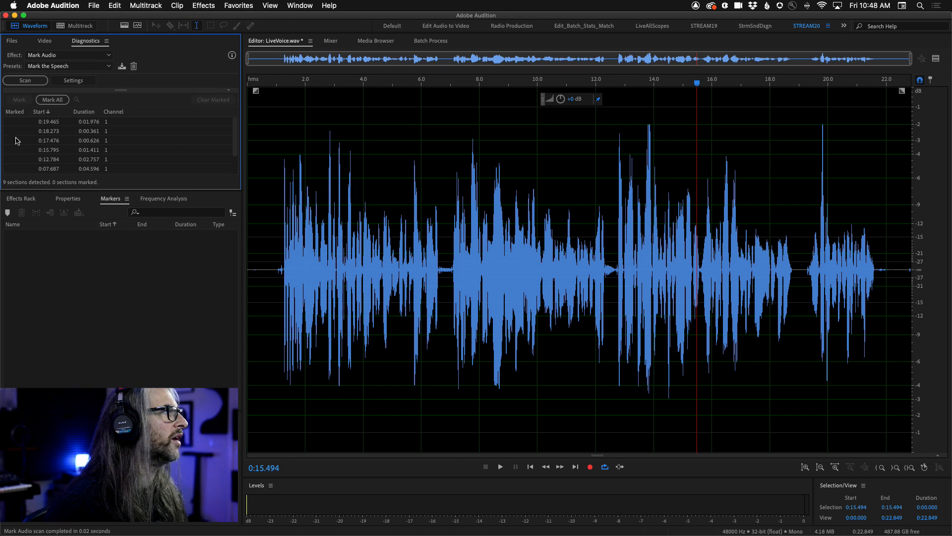
click(54, 100)
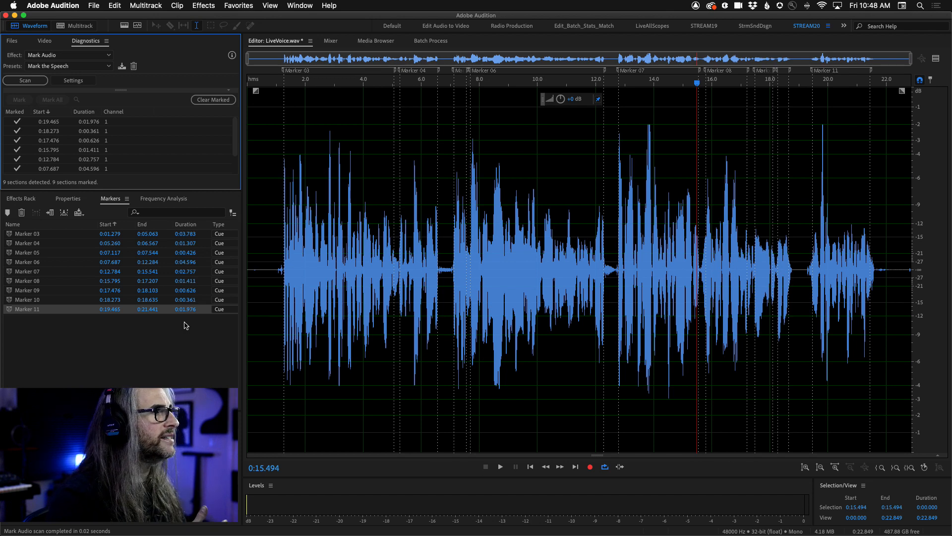
Check the marked speech ranges by selecting the first and last ones, and audition Marker 03 through Marker 06.
click(16, 234)
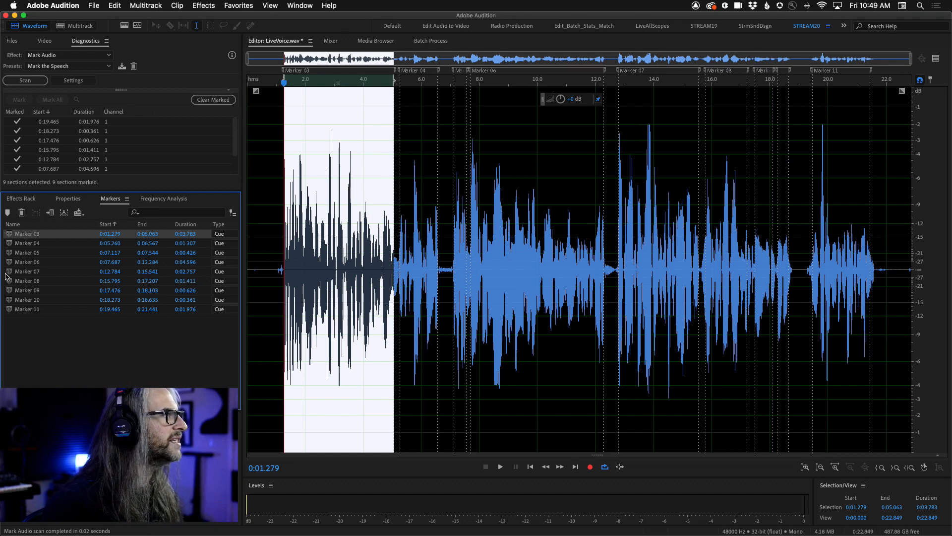
click(13, 307)
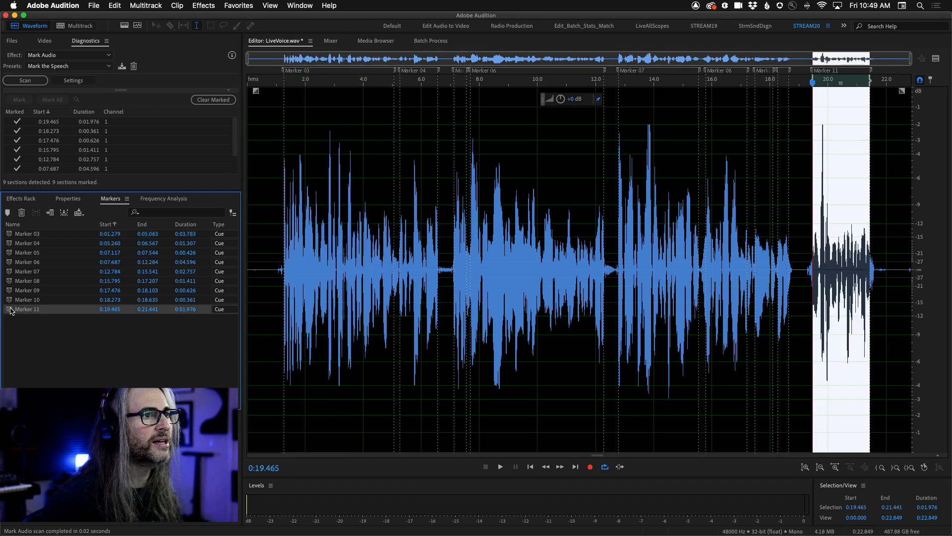
click(10, 235)
key(space)
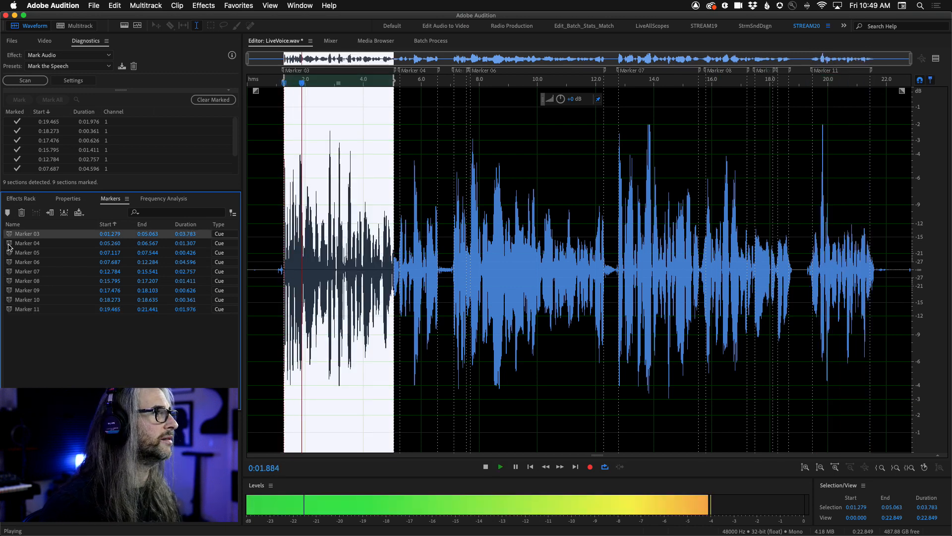
click(9, 244)
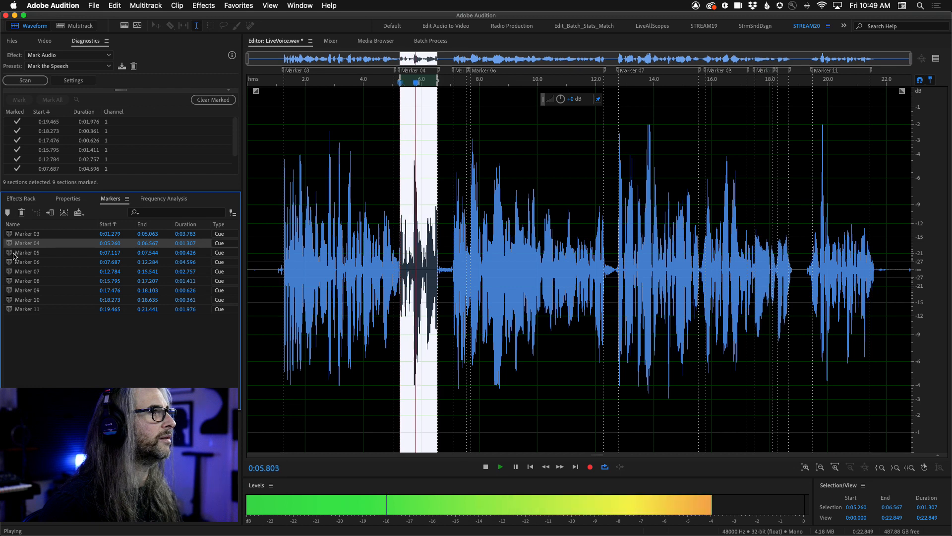
click(12, 254)
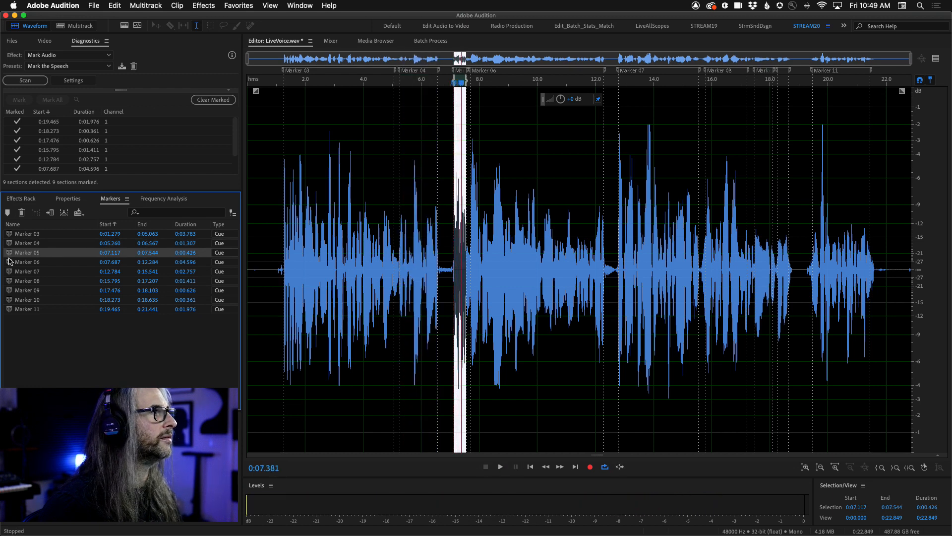
click(10, 262)
key(space)
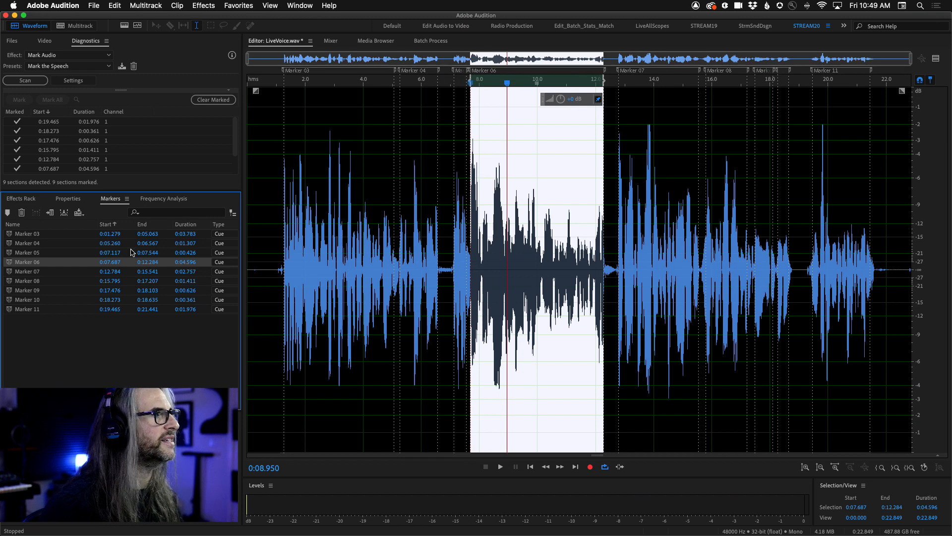
Merge Marker 05 and Marker 06 into one range covering the whole second phrase, and clear the marker selection.
click(11, 254)
click(10, 263)
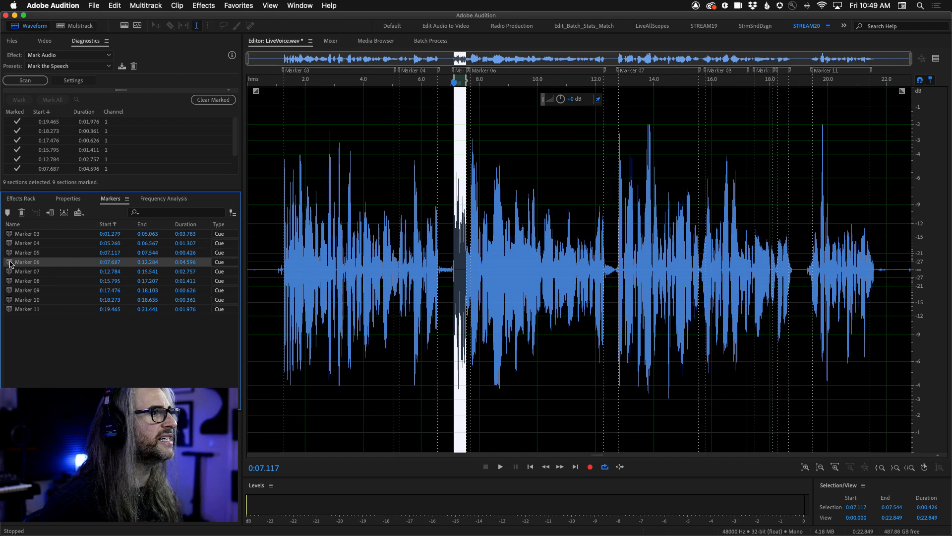
click(10, 273)
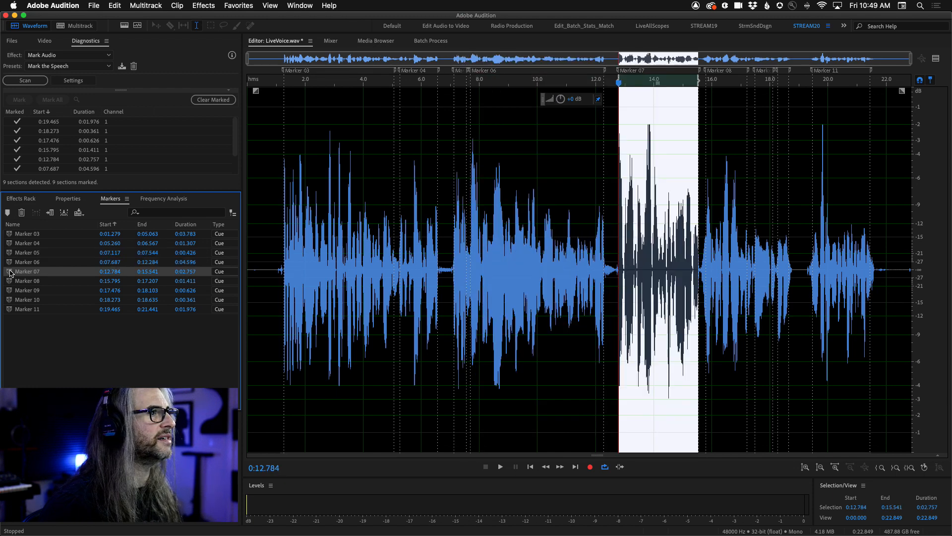
click(10, 263)
click(11, 254)
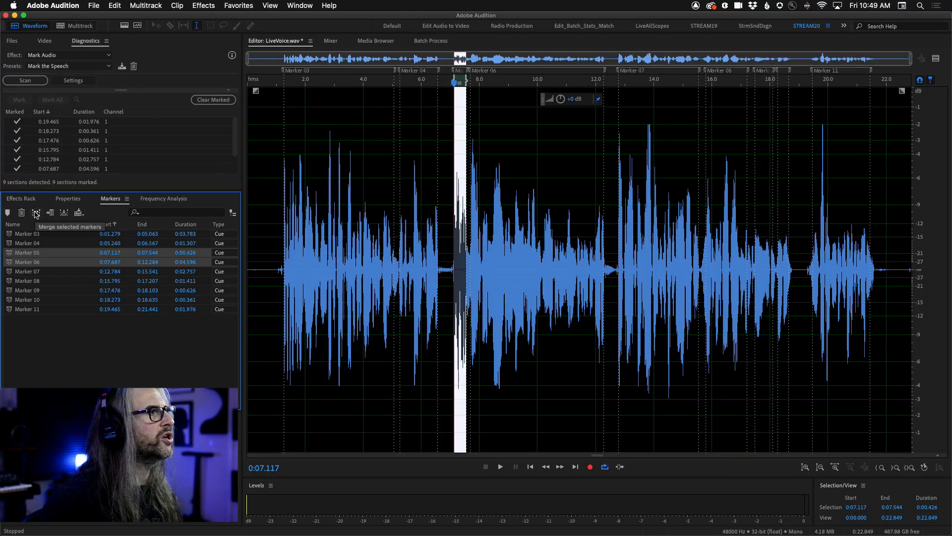
click(37, 214)
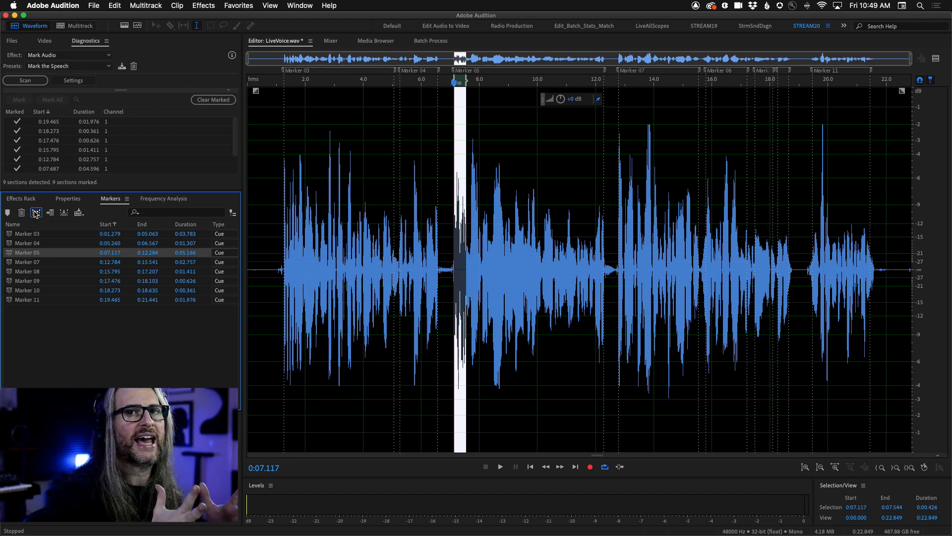
click(64, 348)
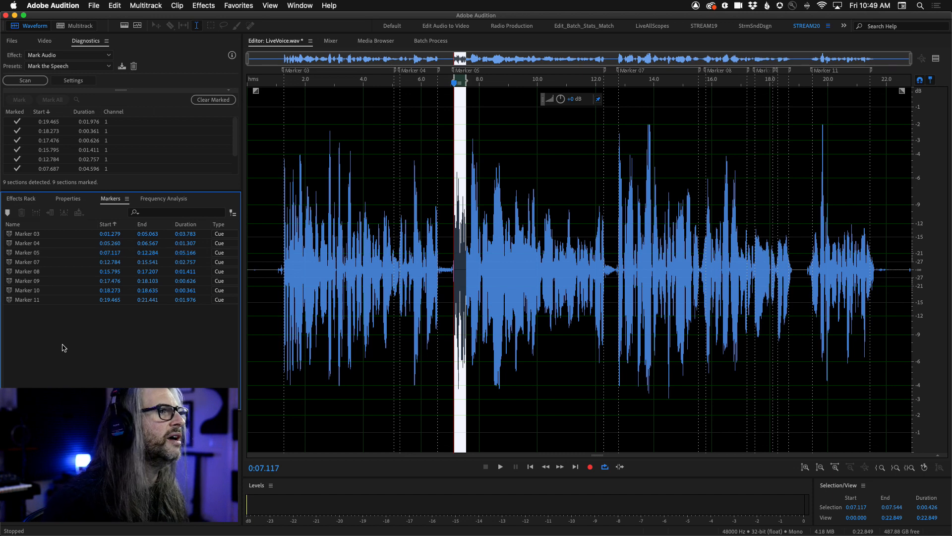
Open LiveMusicMarked.wav and step through its cue markers from Marker 01 to Marker 06.
click(11, 40)
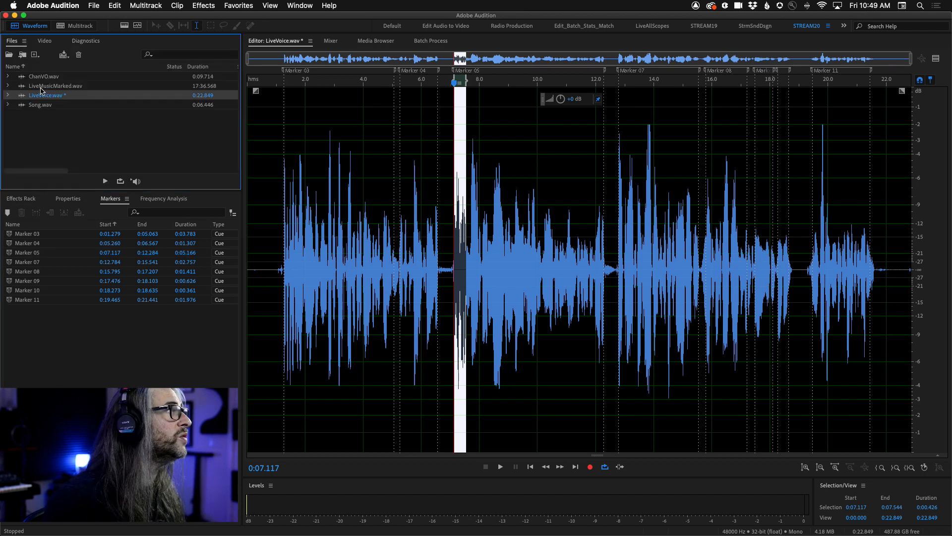
double_click(40, 87)
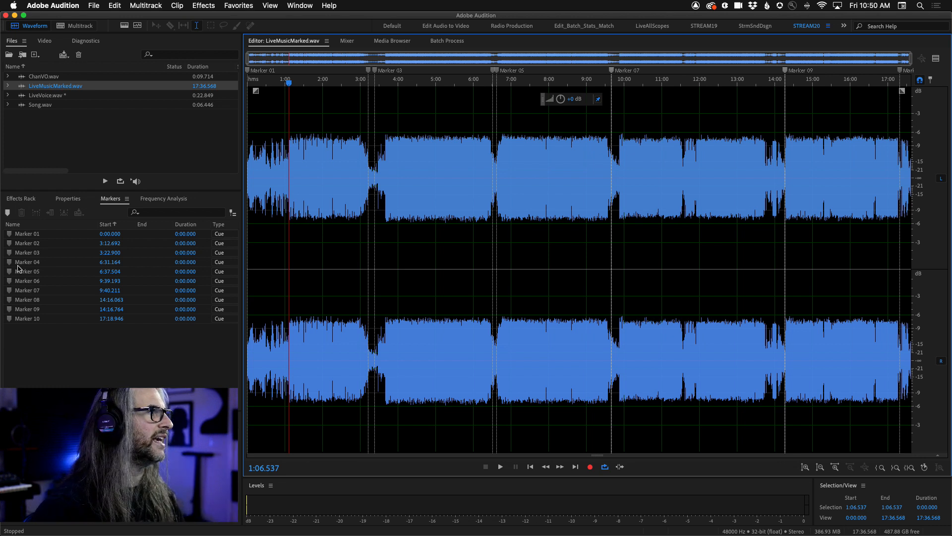
click(11, 234)
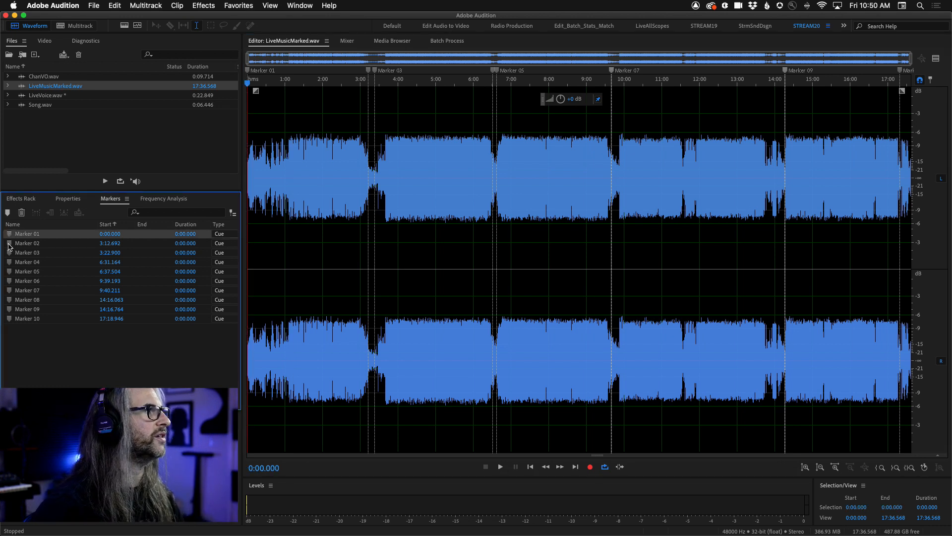
click(9, 244)
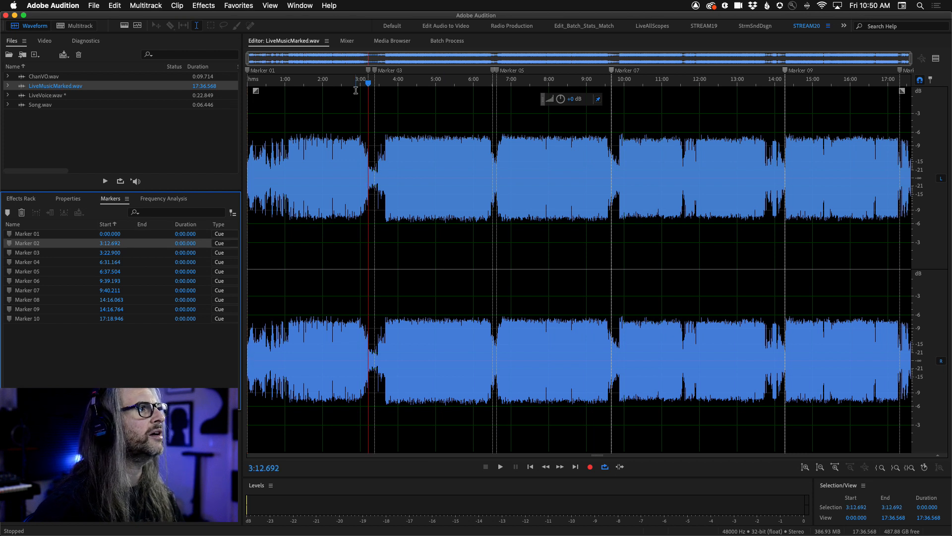
click(11, 254)
click(11, 263)
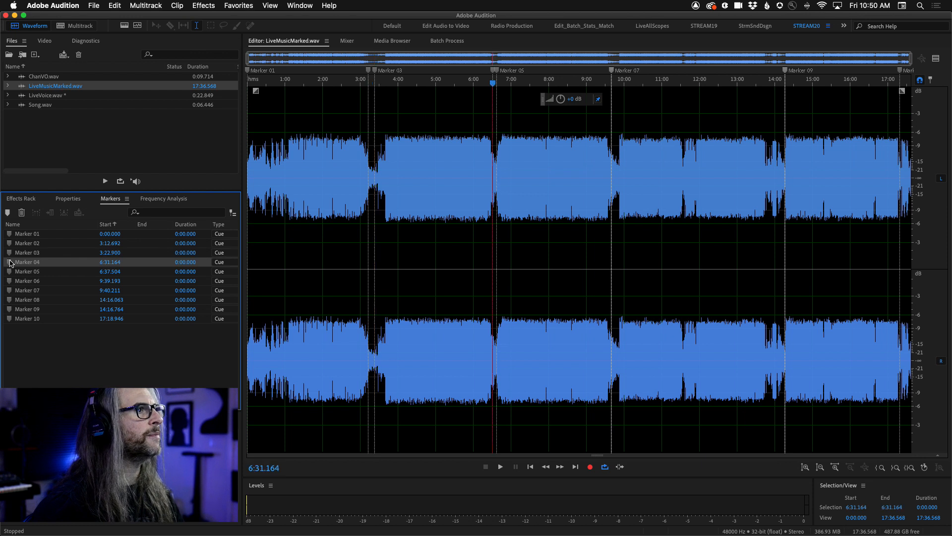
click(12, 271)
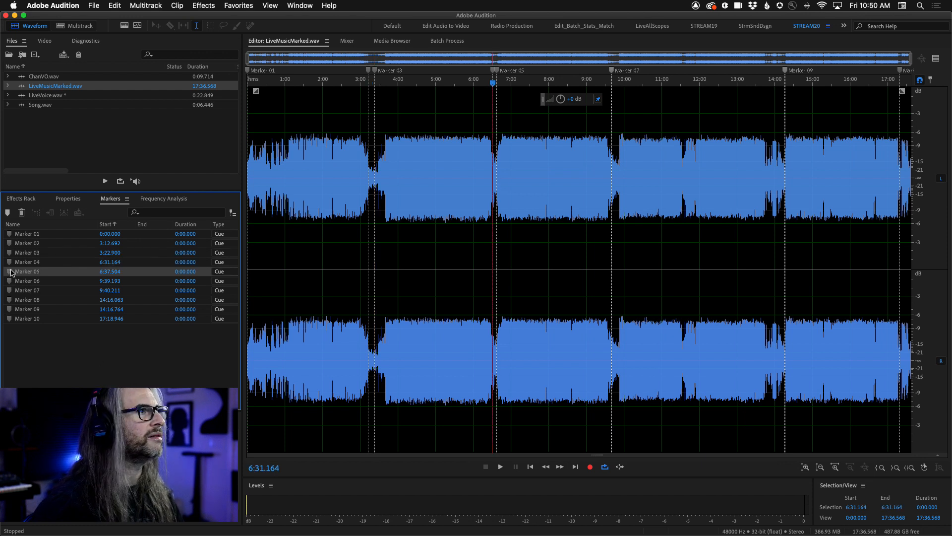
click(10, 281)
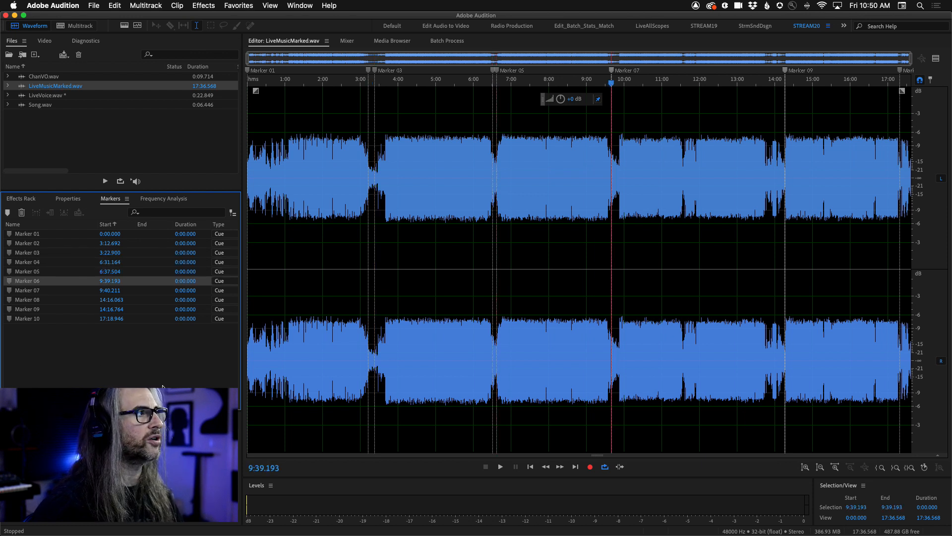
click(40, 377)
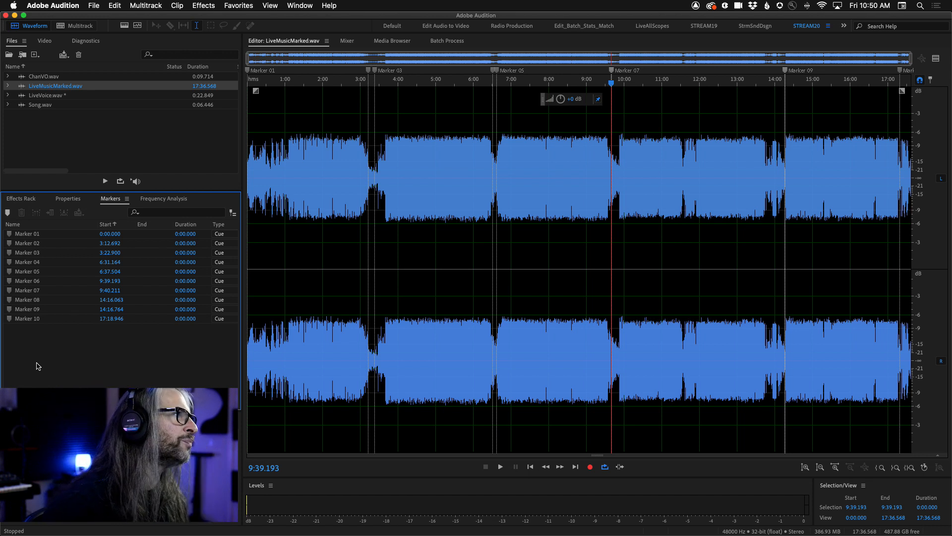
Merge Marker 01 and Marker 02 into a range over the first song, and briefly play that range.
click(13, 237)
shift+click(23, 246)
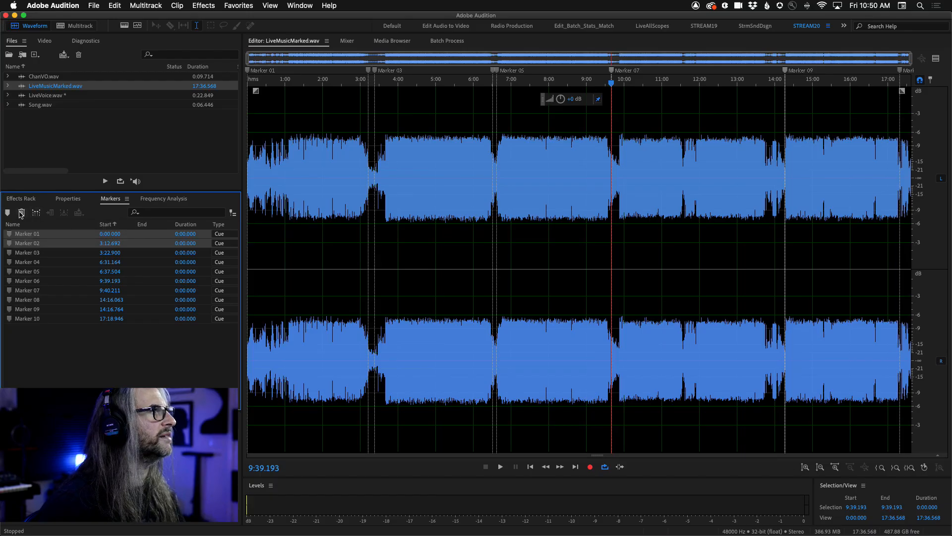
click(134, 197)
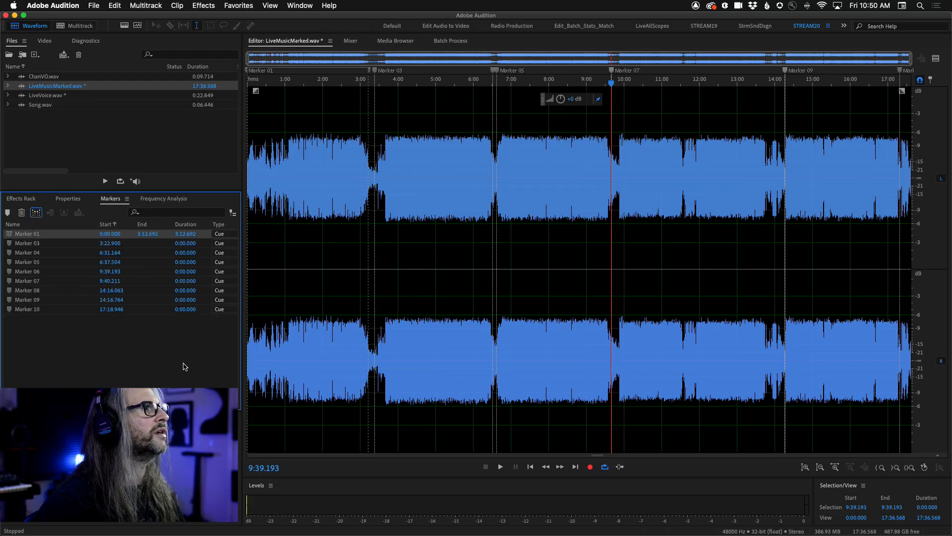
click(13, 236)
key(space)
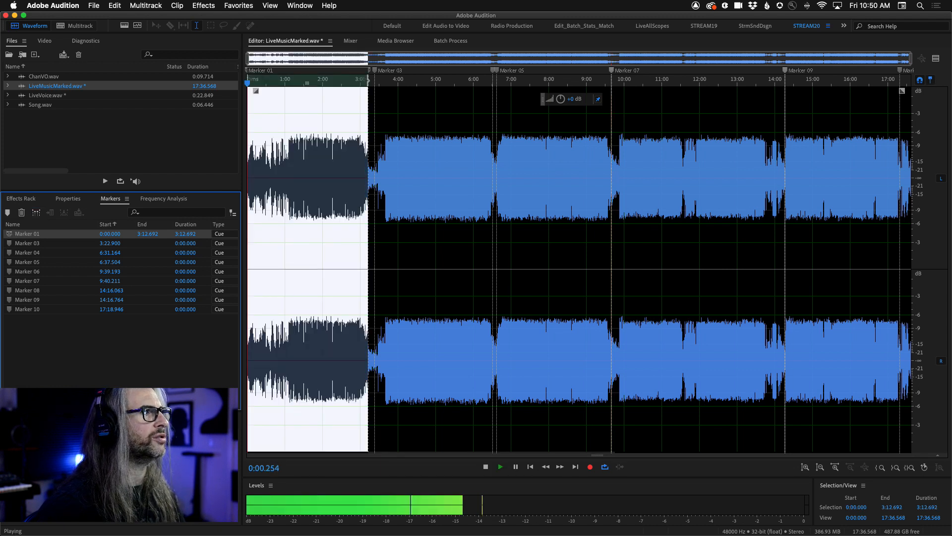
key(space)
Merge Marker 03 with Marker 04 and Marker 05 with Marker 06 to form ranges over the second and third songs.
click(26, 243)
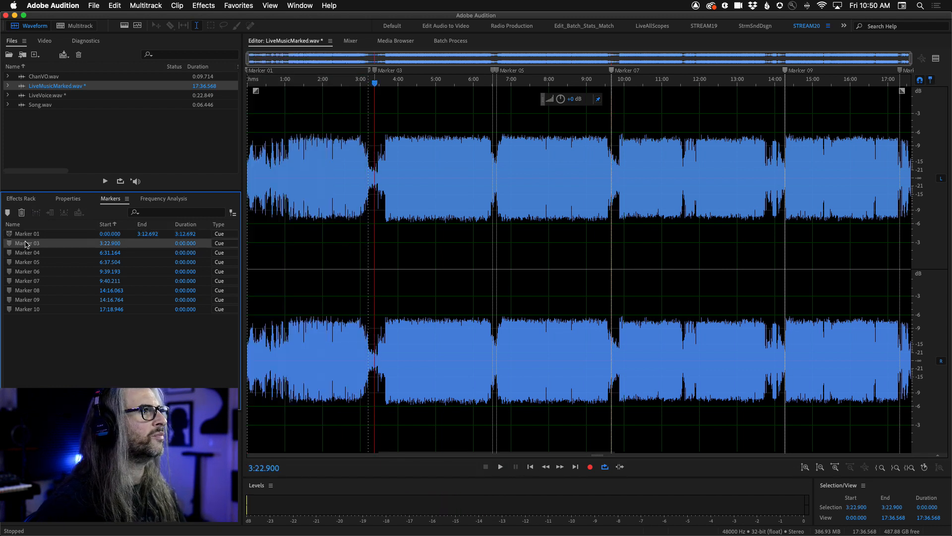
shift+click(22, 253)
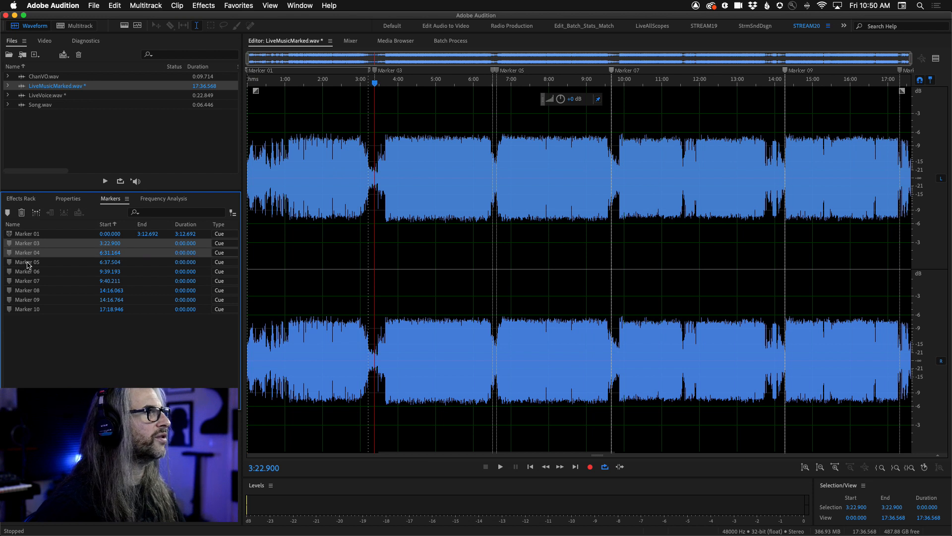
click(36, 212)
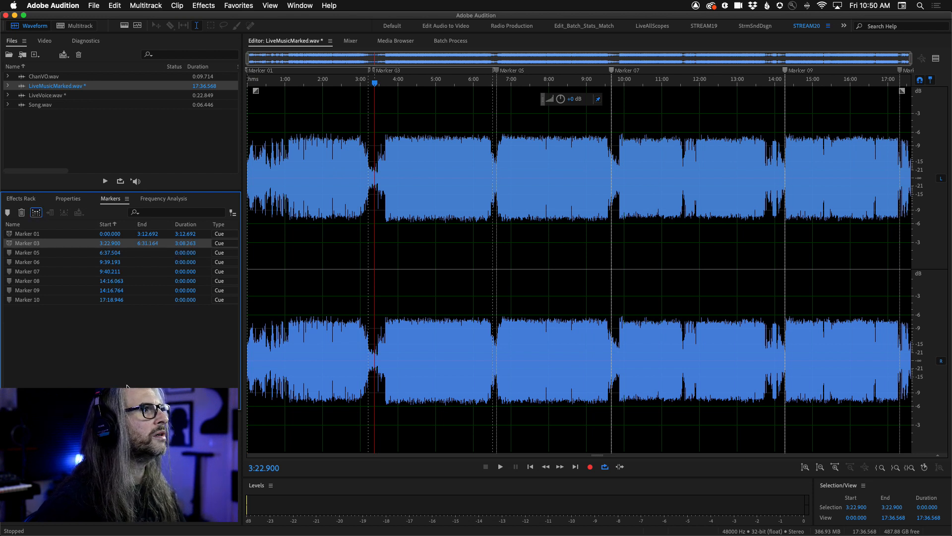
click(20, 253)
shift+click(26, 263)
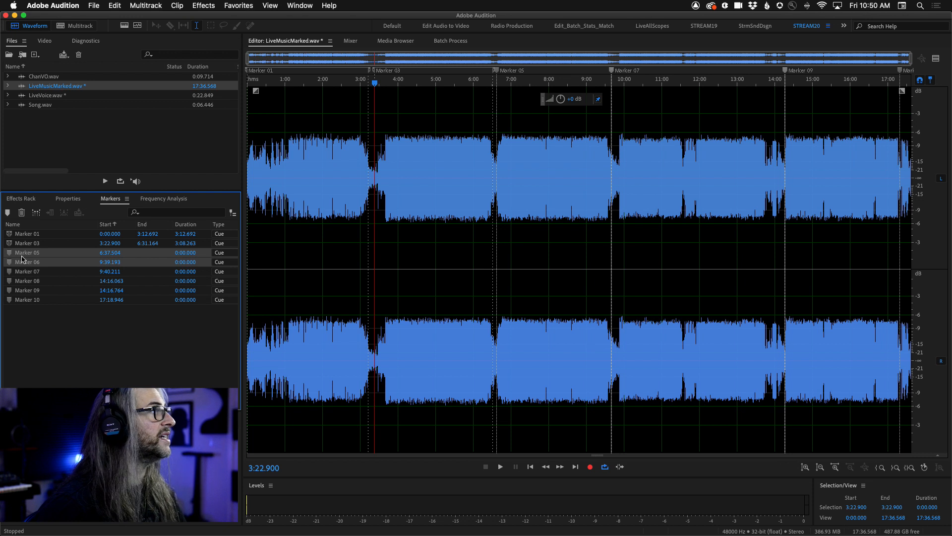
click(36, 212)
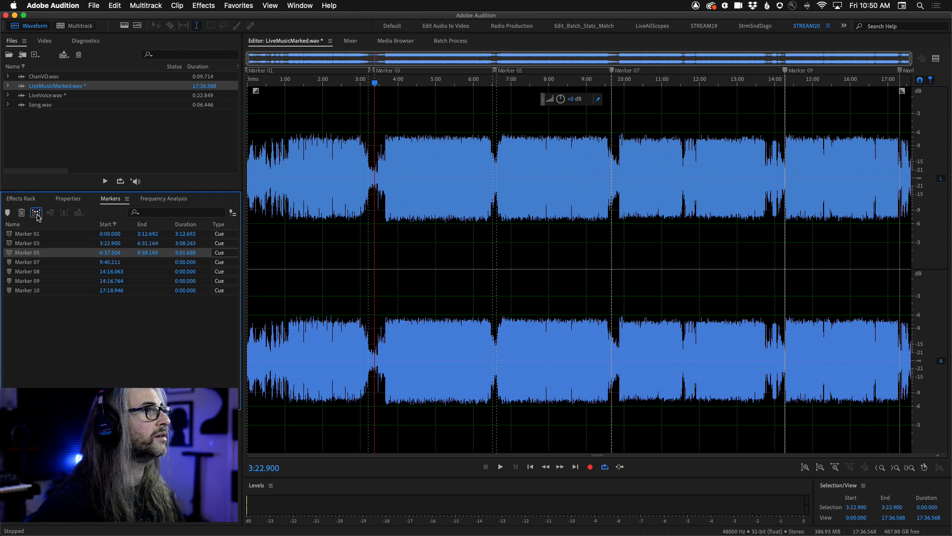
Merge Marker 07 with Marker 08 and Marker 09 with Marker 10 to form ranges over the fourth and fifth songs.
click(24, 262)
shift+click(24, 273)
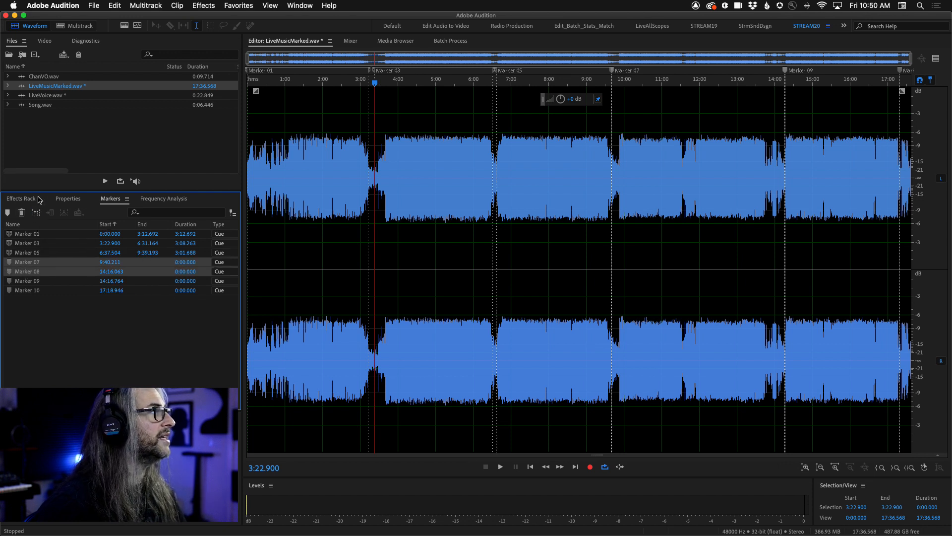
click(36, 212)
click(32, 271)
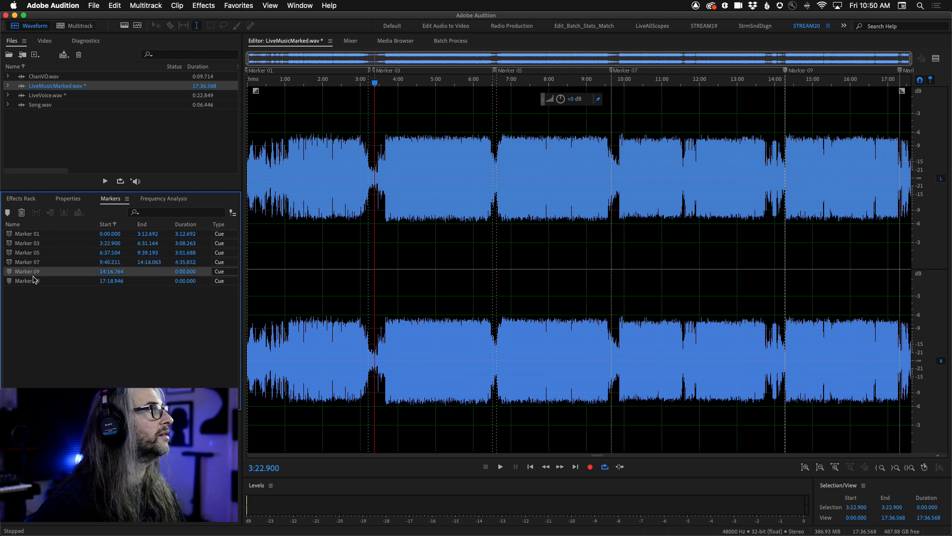
shift+click(34, 281)
click(36, 213)
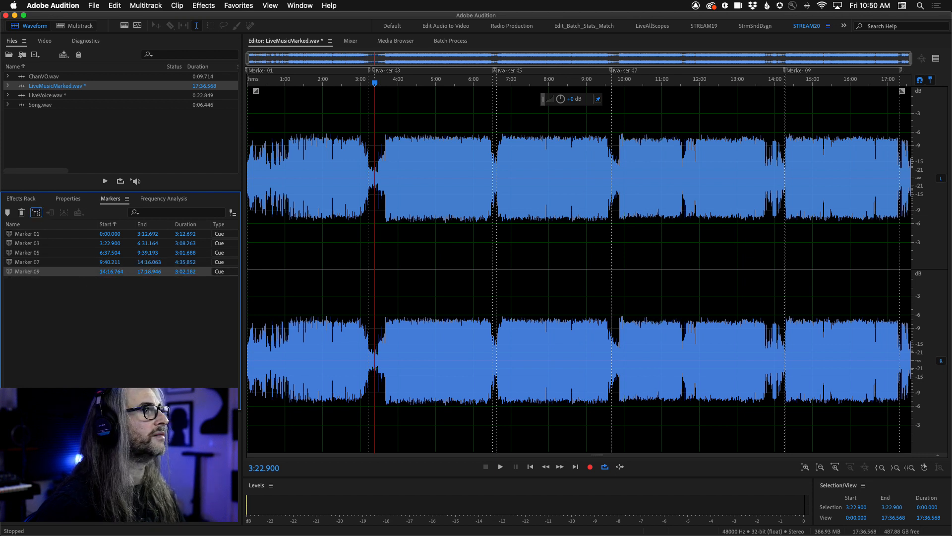
Step through the five song ranges from Marker 01 to Marker 09, selecting each one in the waveform.
click(11, 234)
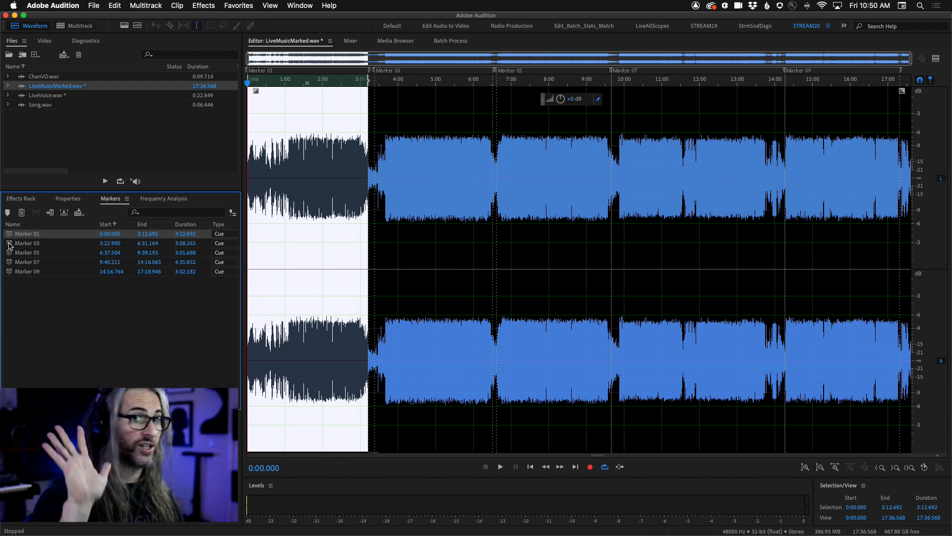
click(9, 243)
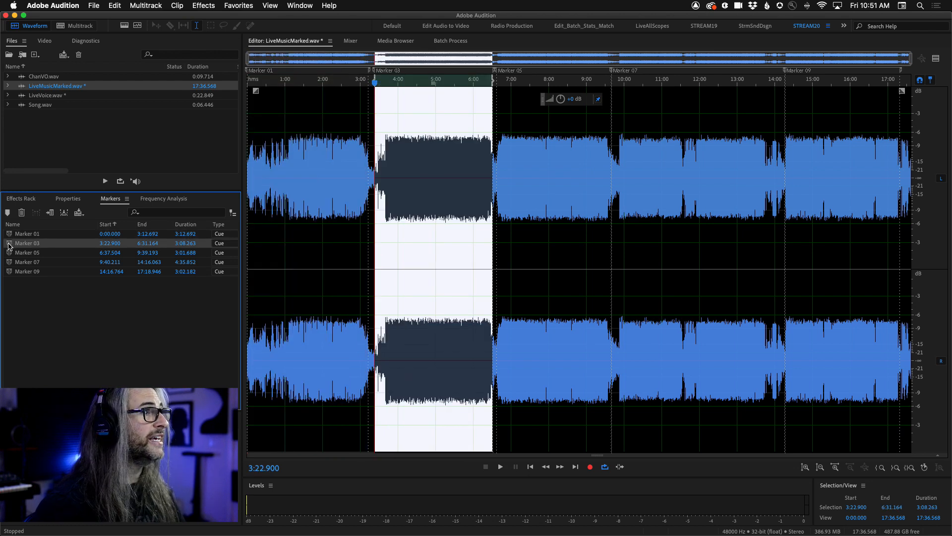
click(9, 255)
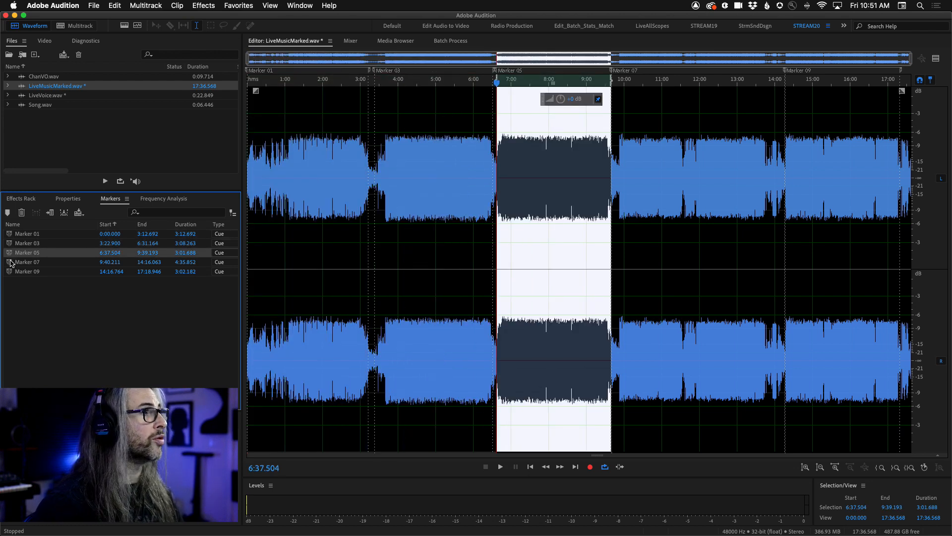
click(10, 262)
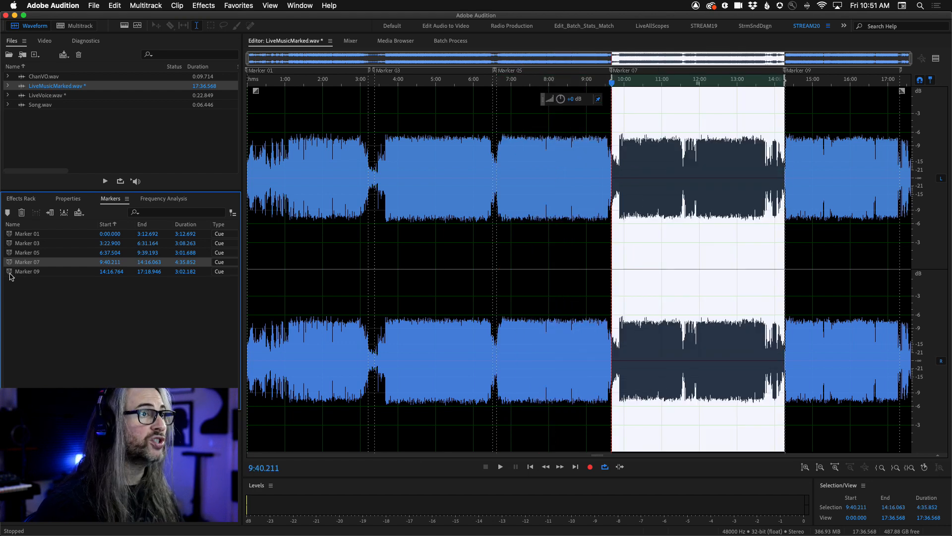
click(10, 273)
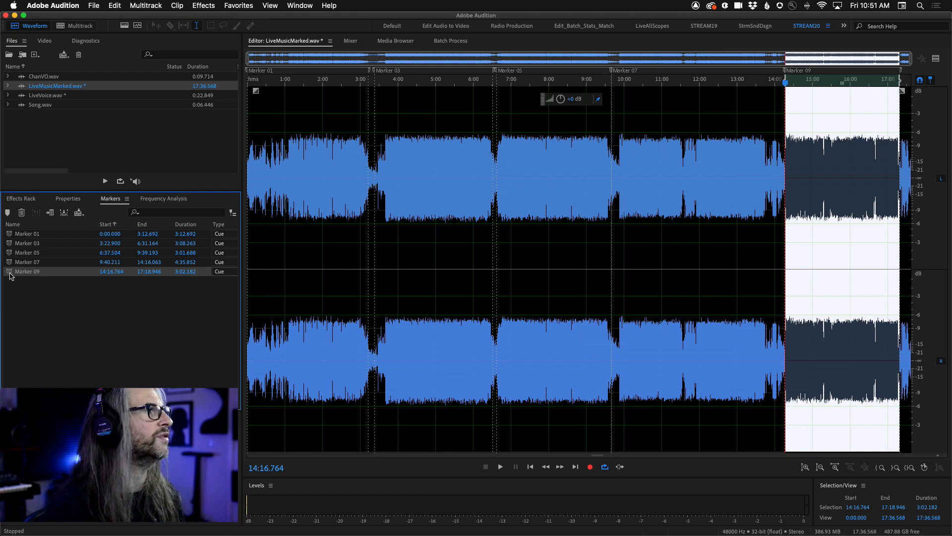
Set up an export of all five range markers to separate files, using marker names in filenames and the MP3 Audio format.
mouse_move(144, 312)
mouse_down()
mouse_move(121, 309)
mouse_move(2, 208)
mouse_up()
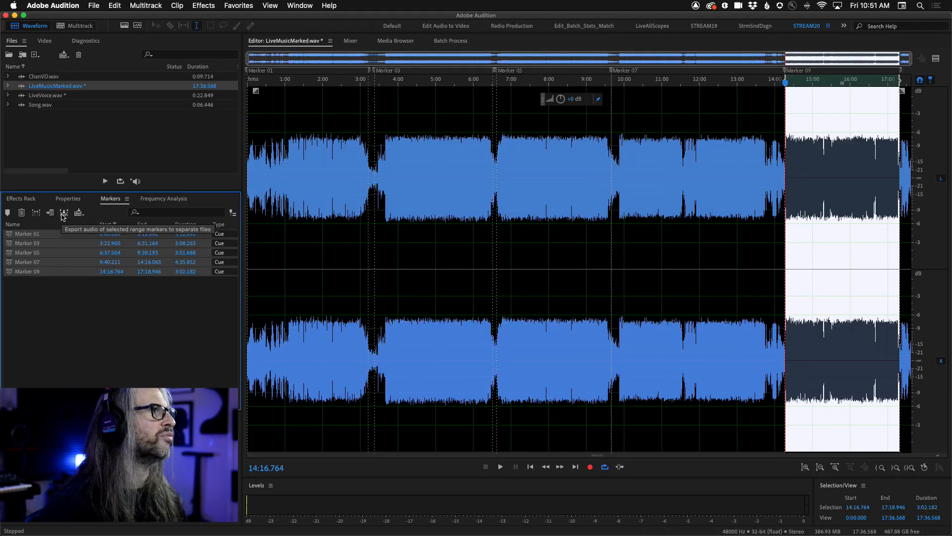
click(63, 216)
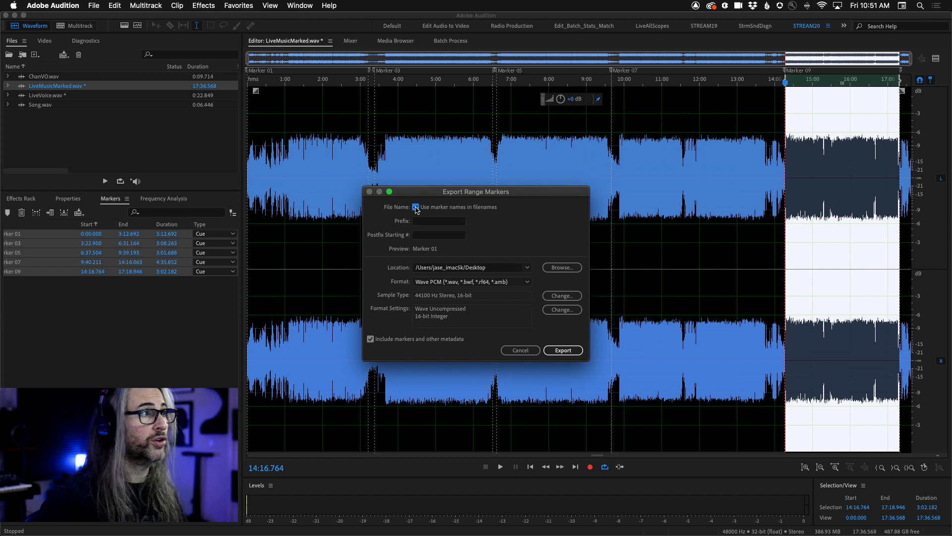
click(416, 207)
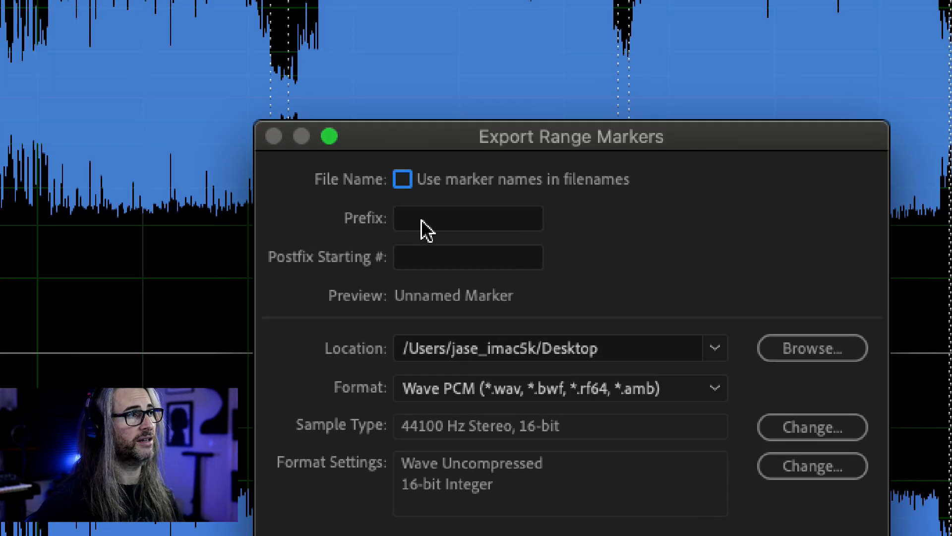
click(405, 182)
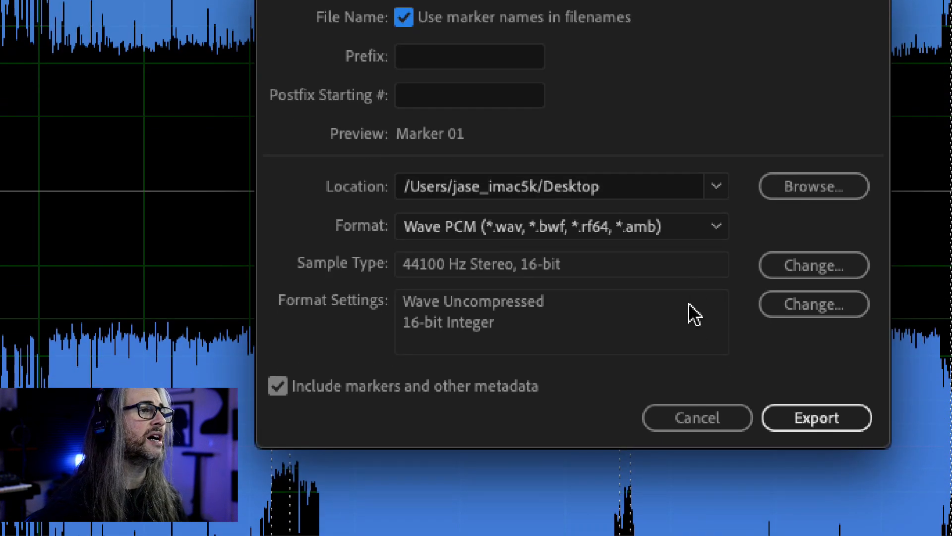
click(716, 231)
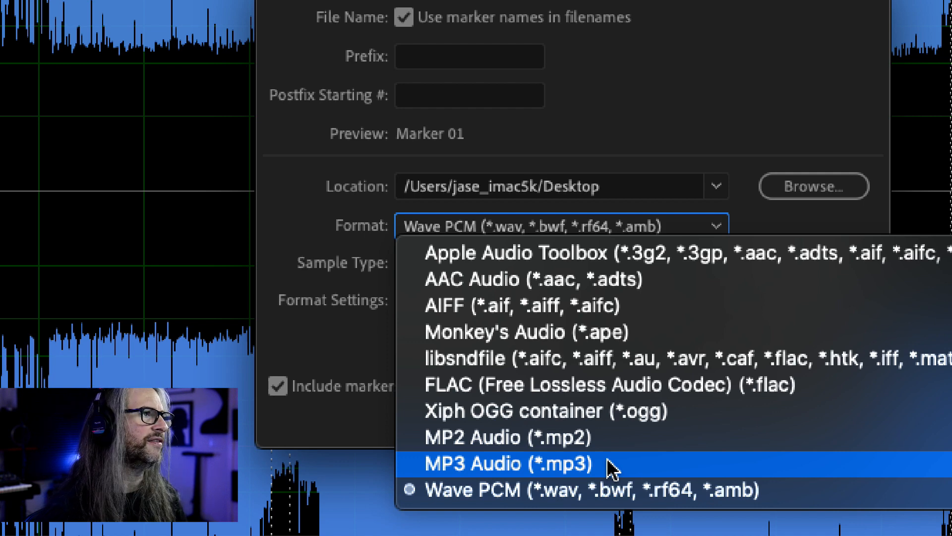
click(571, 467)
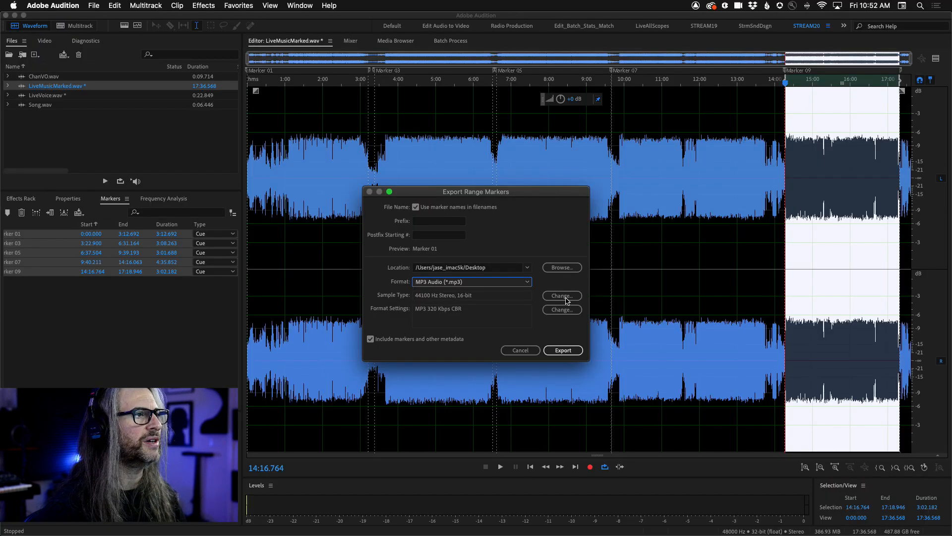
Review the export's sample type conversion options for sample rate, channels and bit depth, keeping 44100 Hz, Same as Source and 16 bits.
click(561, 296)
drag(429, 126, 509, 60)
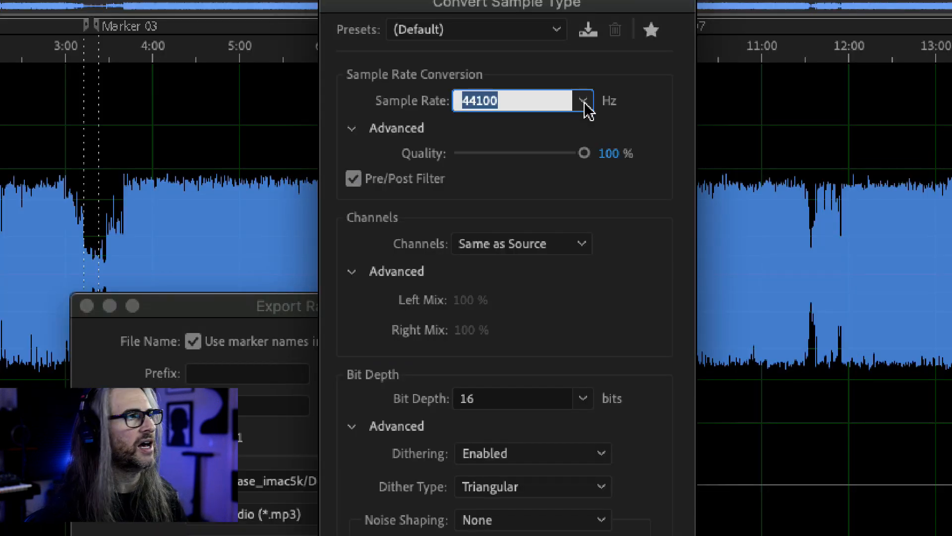
click(585, 103)
click(517, 254)
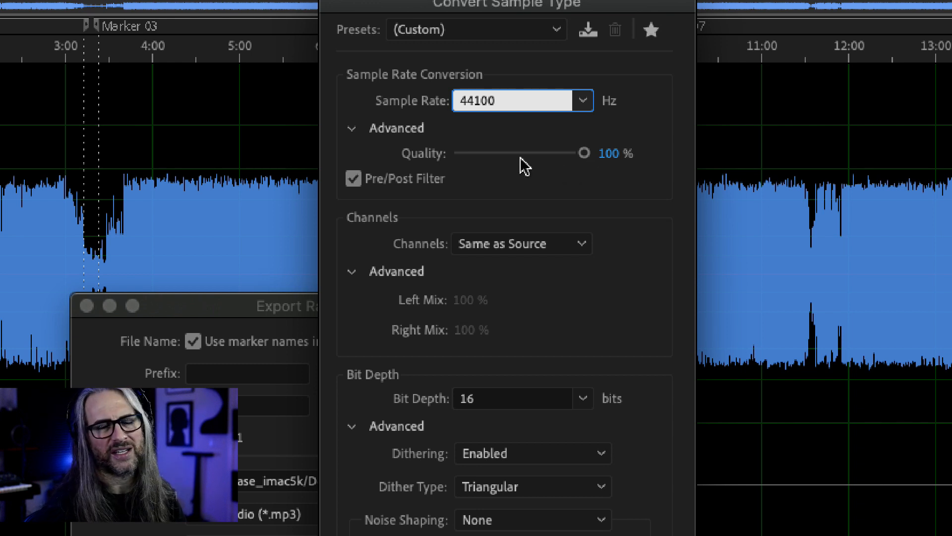
click(546, 244)
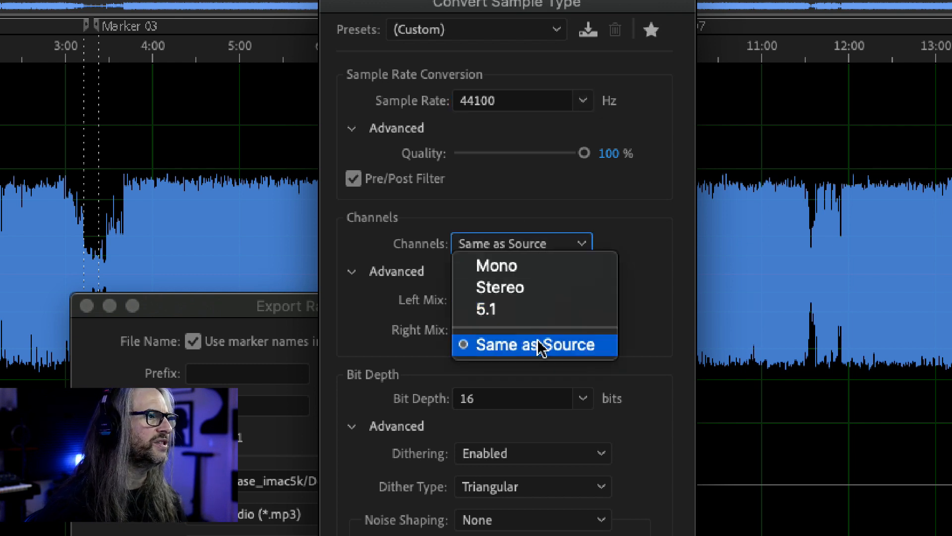
click(547, 229)
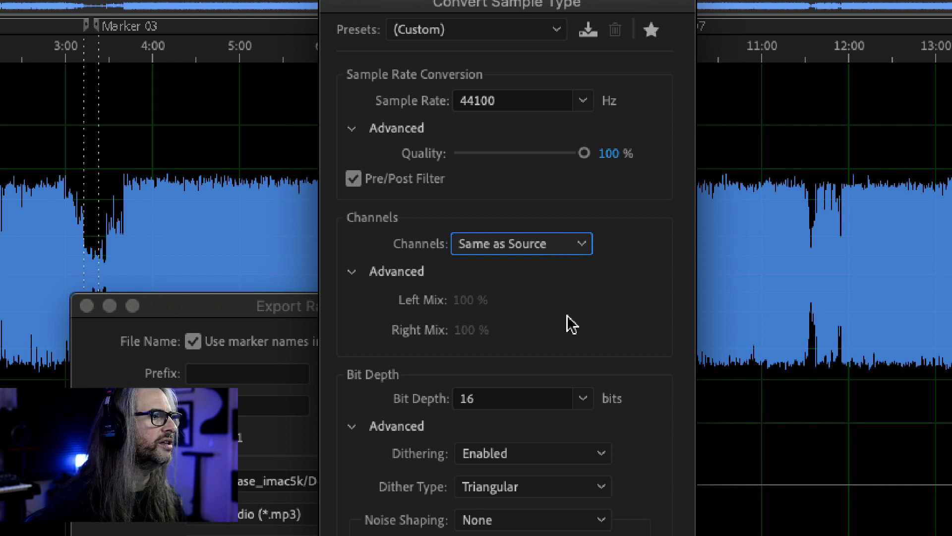
click(584, 399)
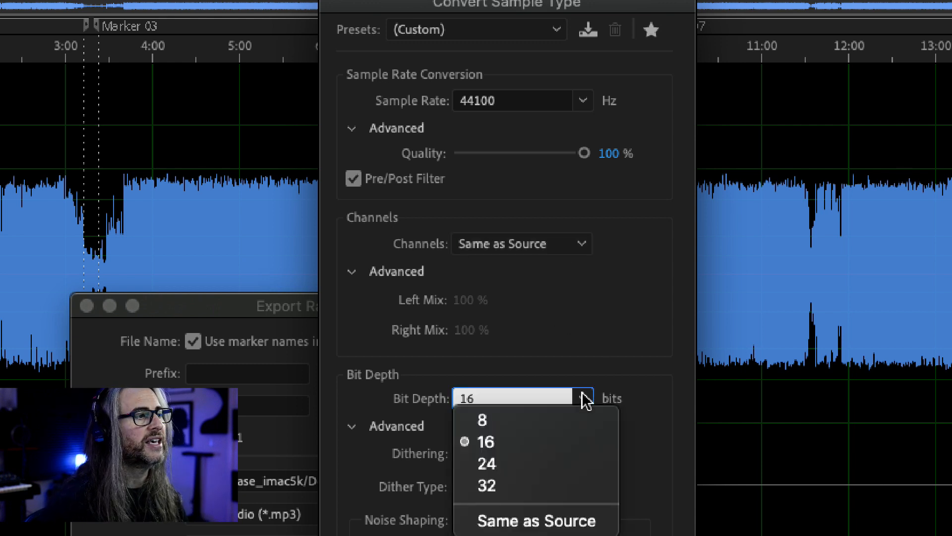
click(495, 447)
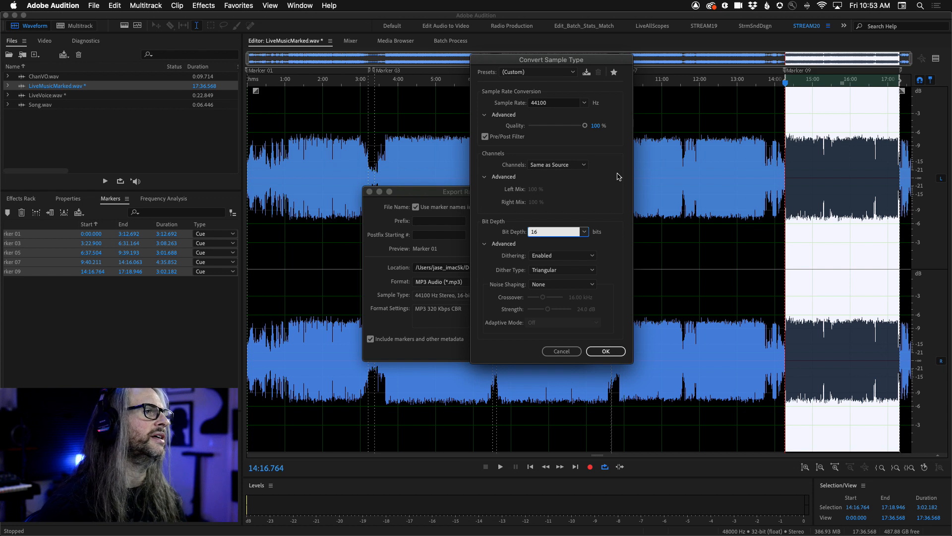
Examine the dither type and noise shaping choices, and cancel the sample type conversion.
click(594, 272)
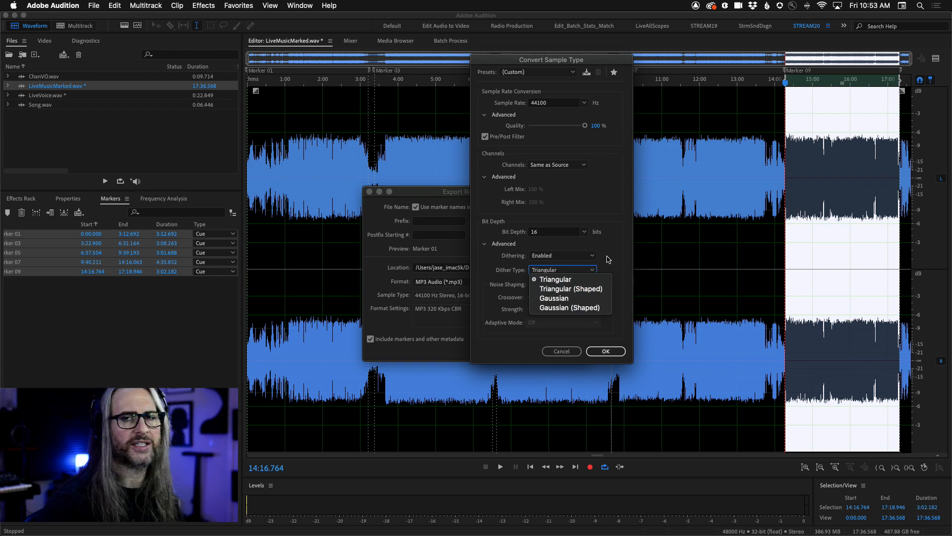
click(609, 259)
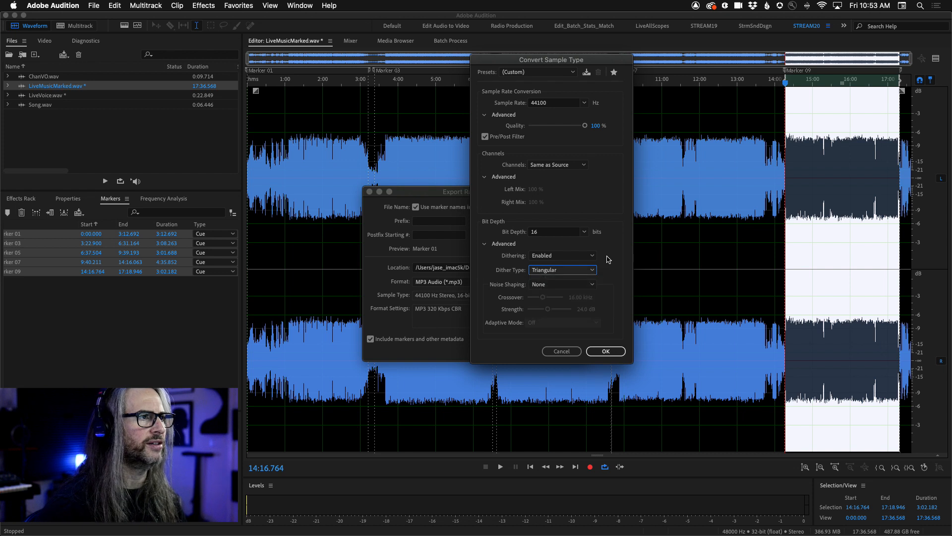
click(584, 285)
click(614, 273)
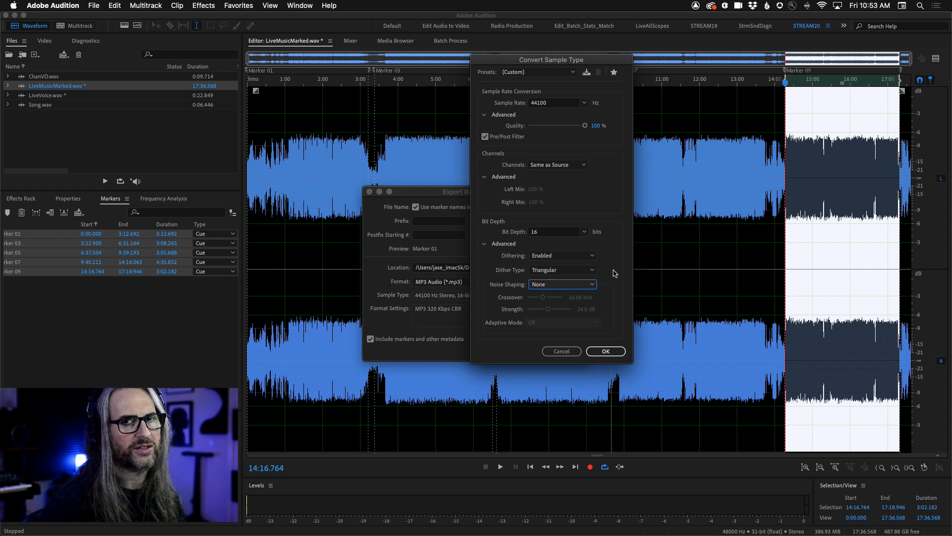
click(550, 350)
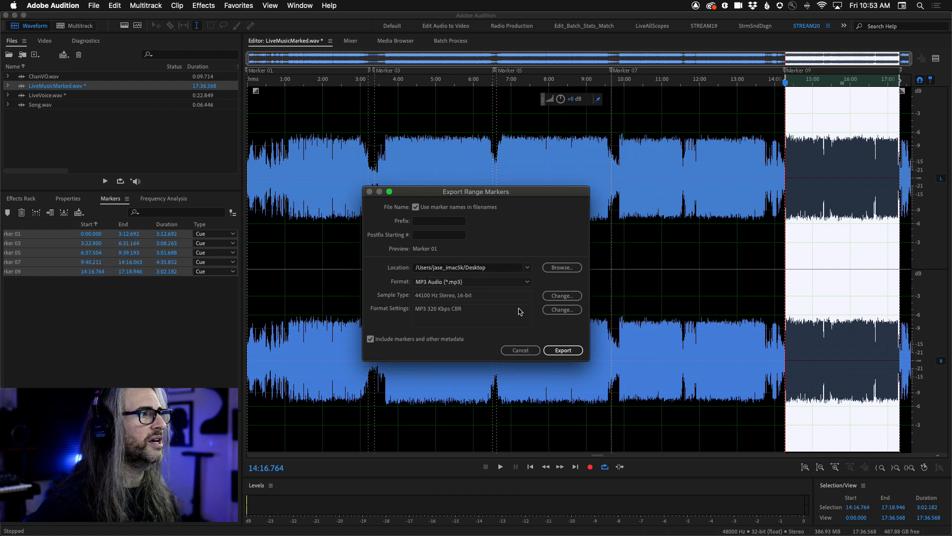
Compare the constant bitrate and variable quality options in the MP3 settings, and cancel both the settings and the range marker export.
click(562, 310)
click(508, 276)
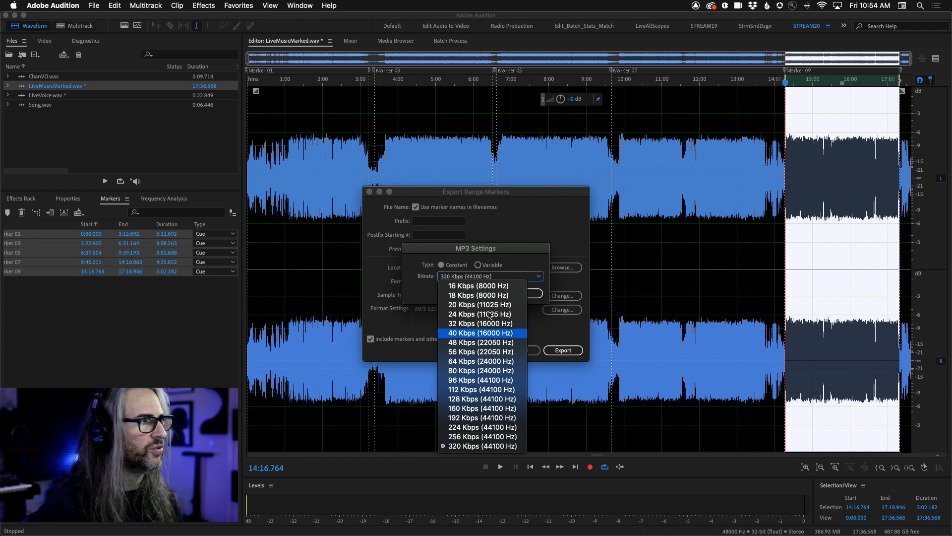
click(478, 248)
click(479, 266)
click(484, 276)
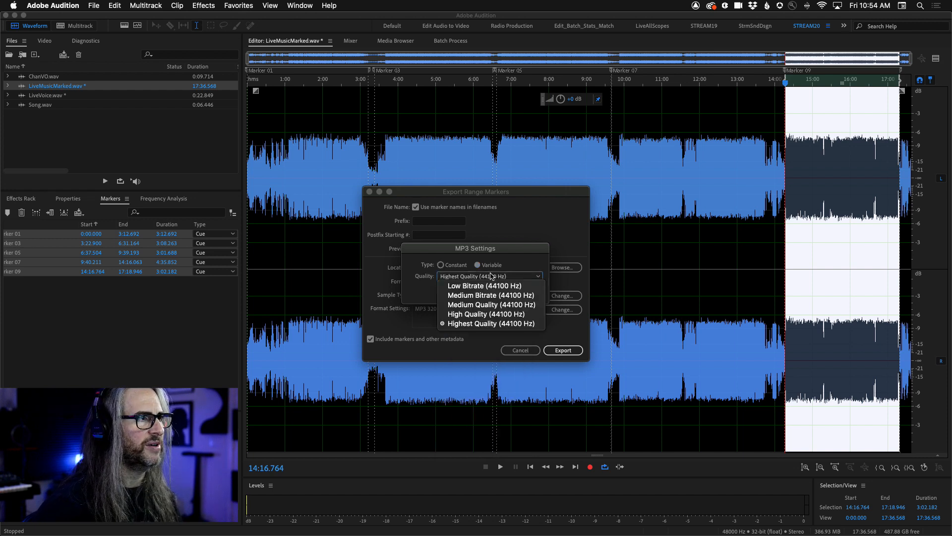
click(463, 254)
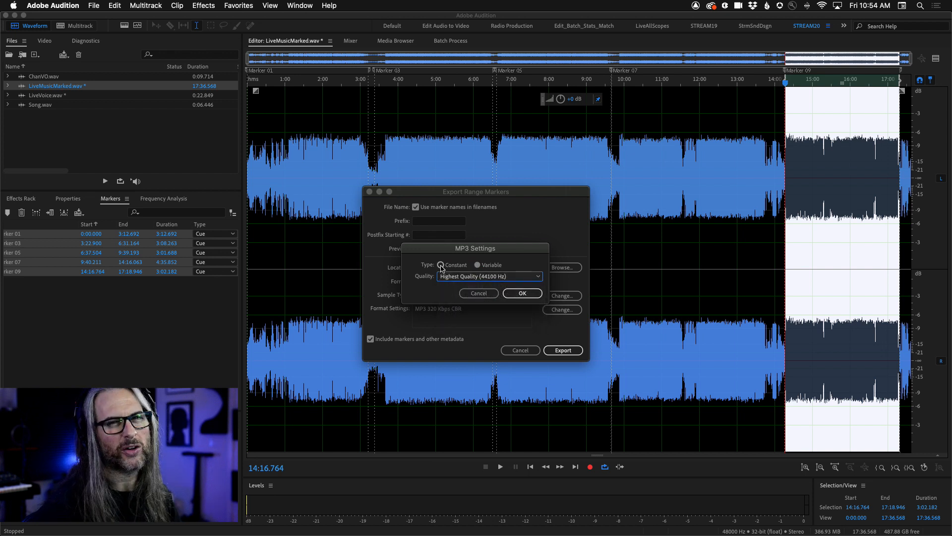
click(441, 265)
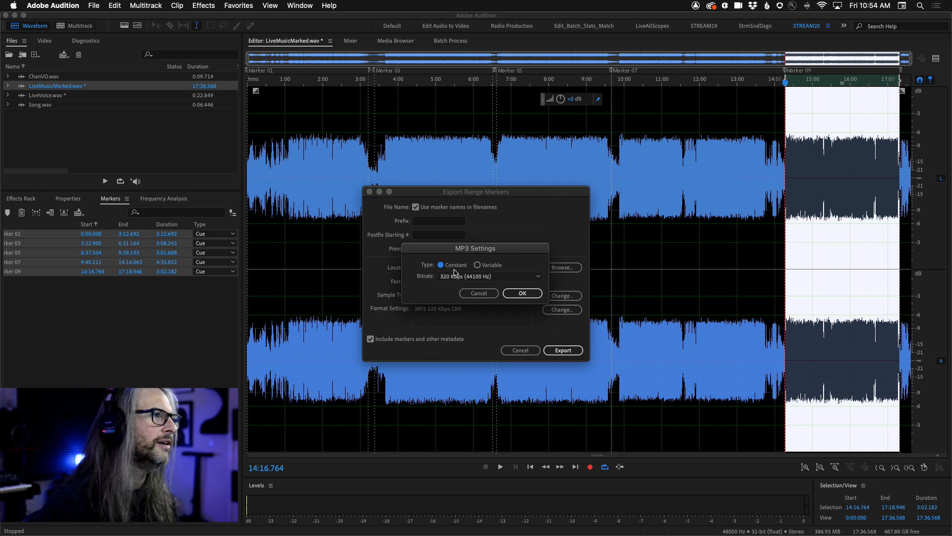
click(479, 294)
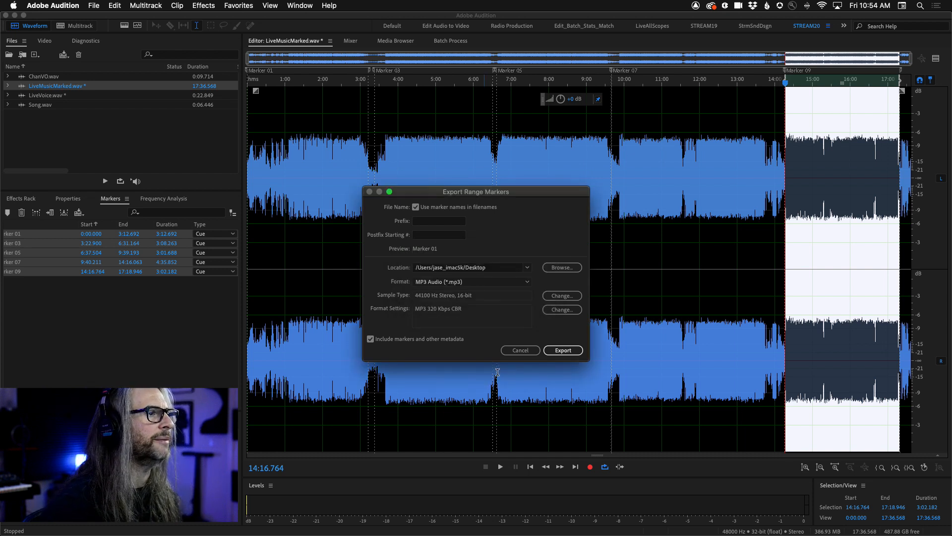
click(524, 350)
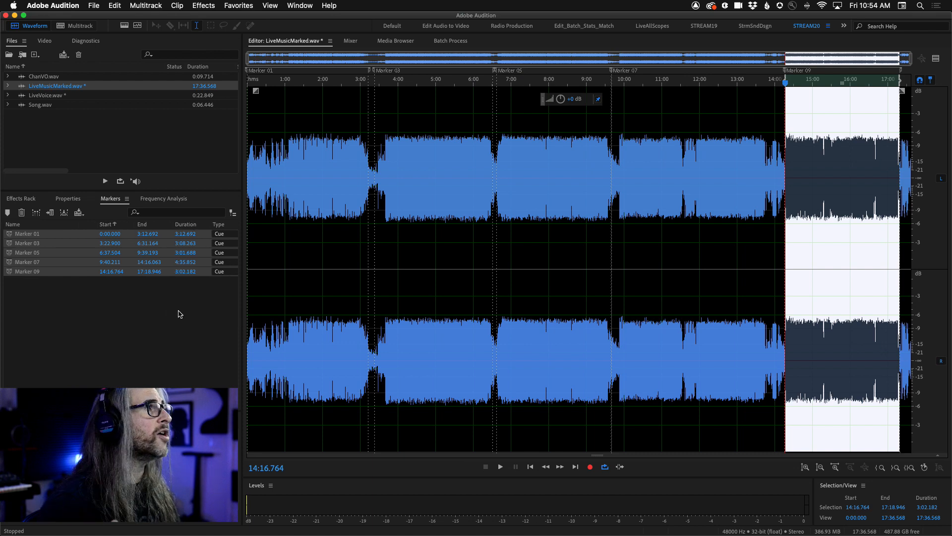
Open LiveVoice.wav and delete all of its markers.
double_click(22, 97)
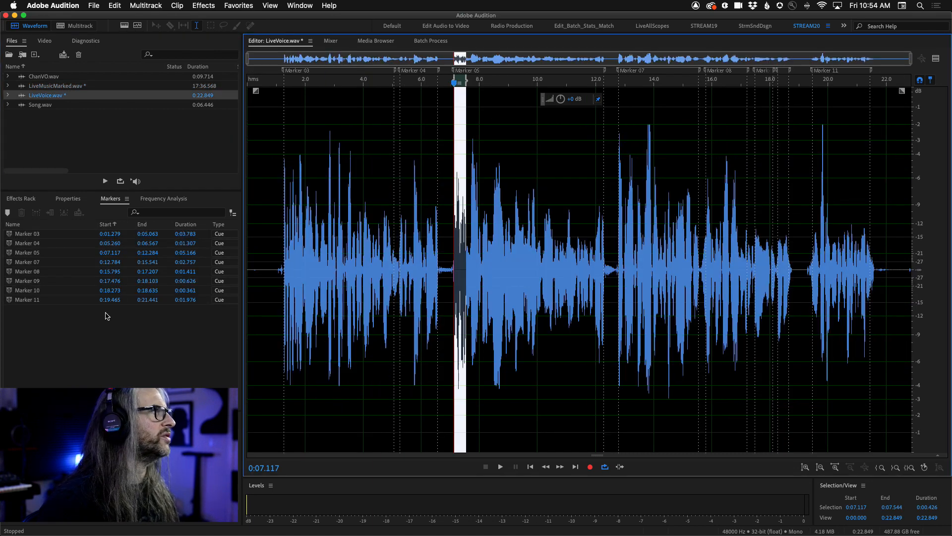
click(103, 316)
key(super+a)
key(Delete)
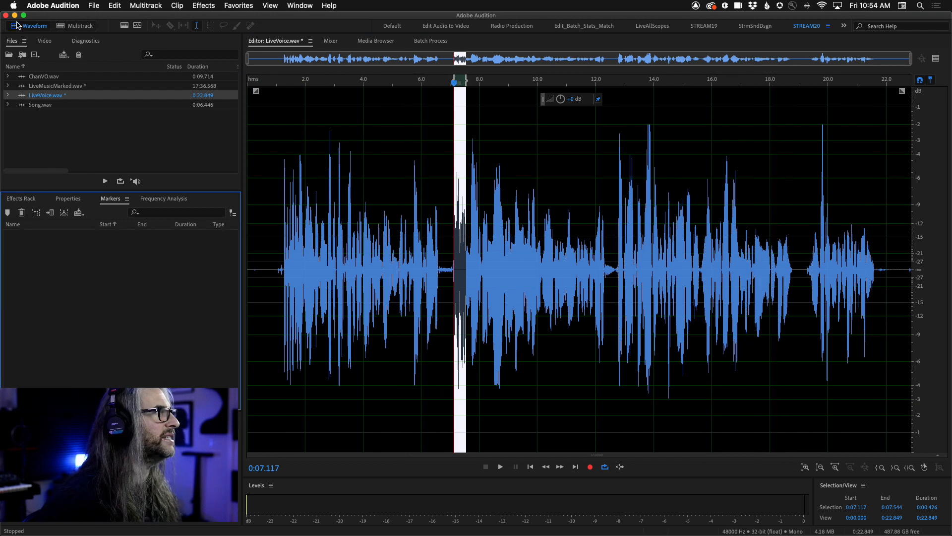
Check the Mark Audio diagnostics list, view ChanVO.wav in the editor, and return to LiveVoice.wav.
click(85, 42)
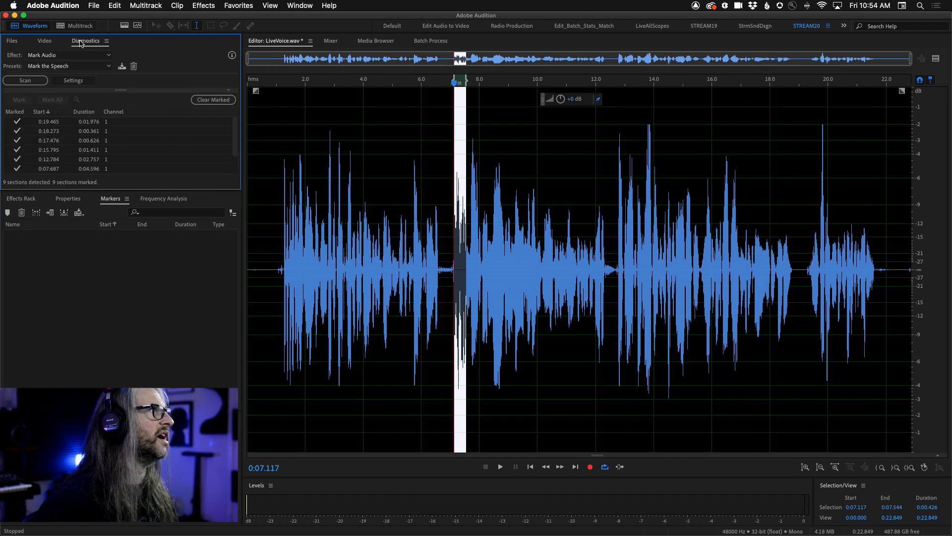
click(12, 42)
double_click(36, 77)
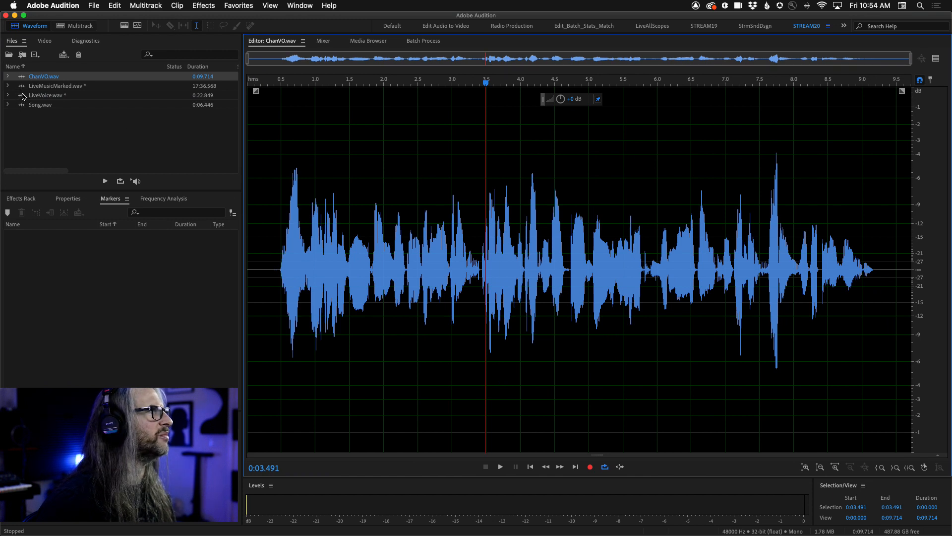
double_click(23, 96)
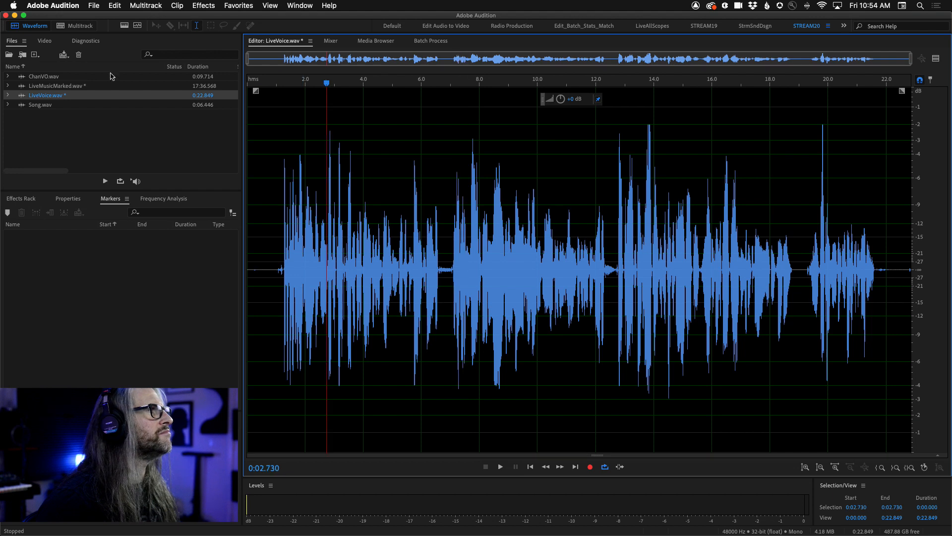
Show the Mark Audio diagnostics settings for LiveVoice.wav and run Find Levels on the whole file.
click(86, 40)
click(80, 81)
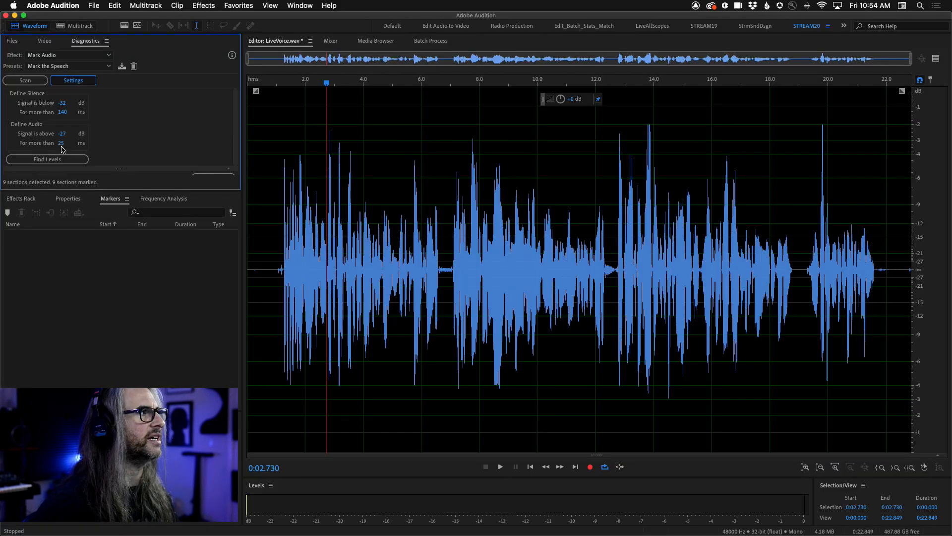
click(100, 277)
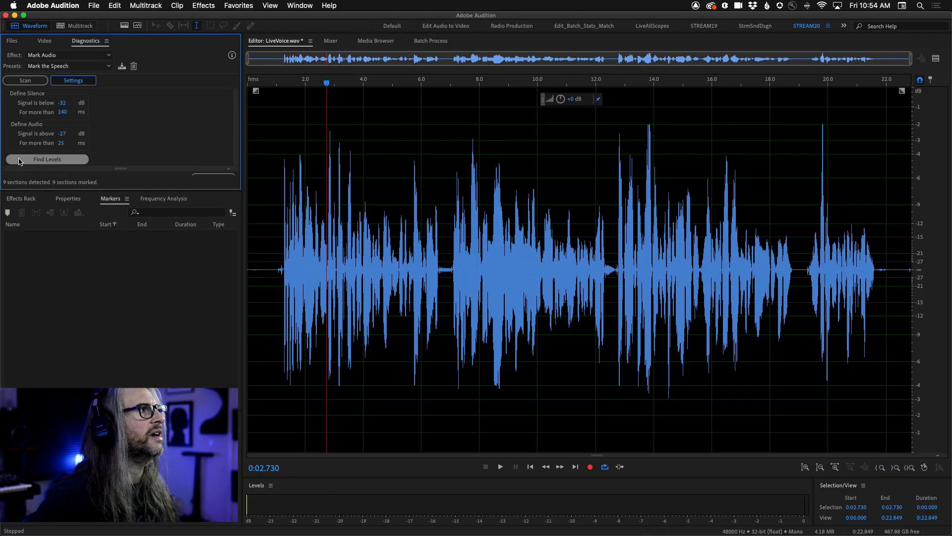
click(71, 159)
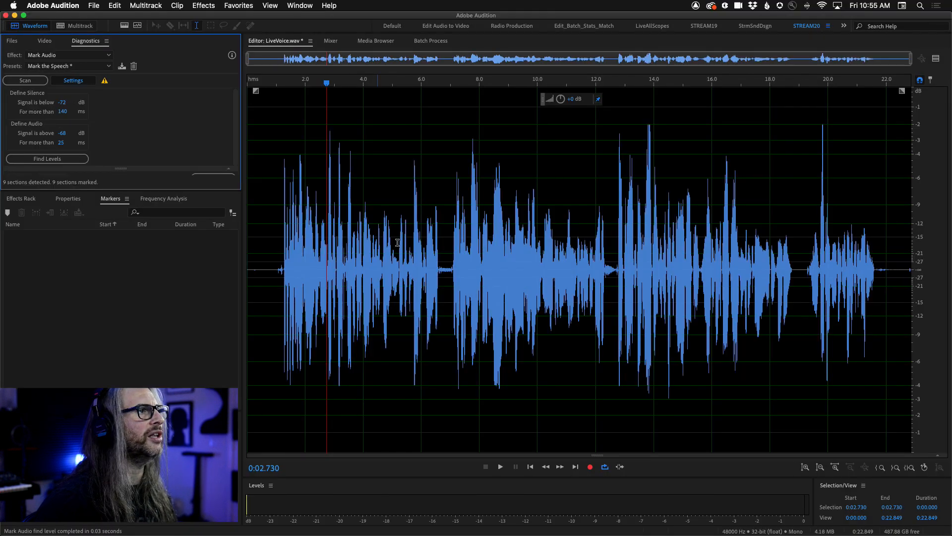
Select the pause from about 0:06.6 to 0:07.0, set the level meters to a 96 dB range, and play the selection.
drag(440, 267, 449, 274)
key(space)
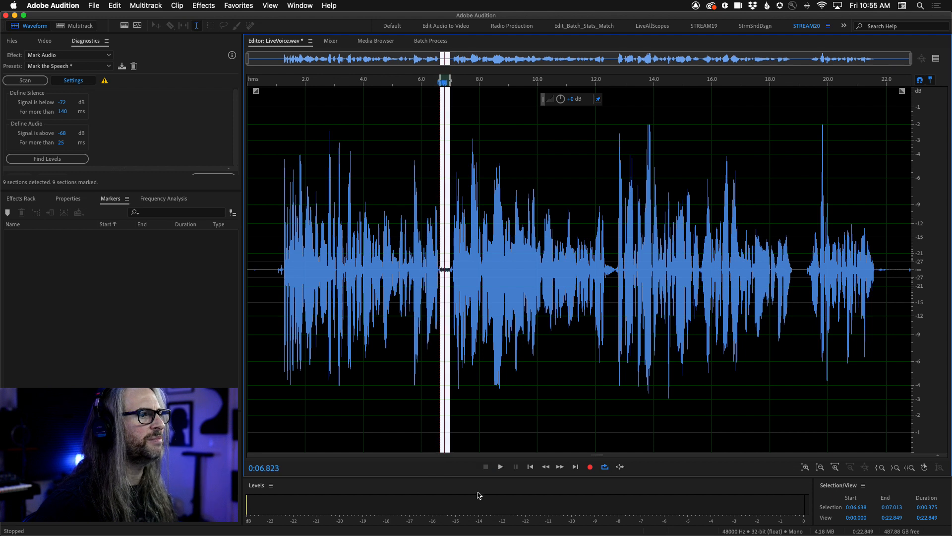
right_click(479, 496)
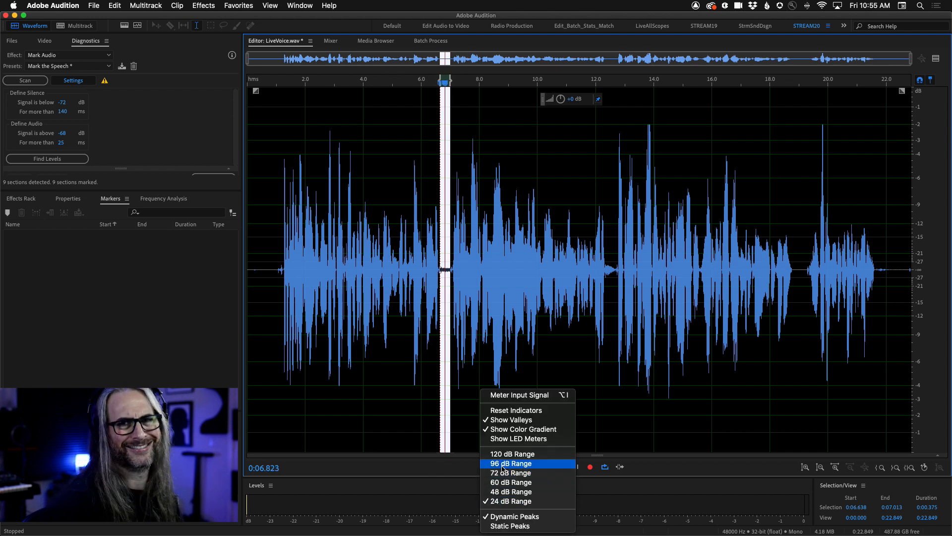
click(503, 464)
key(space)
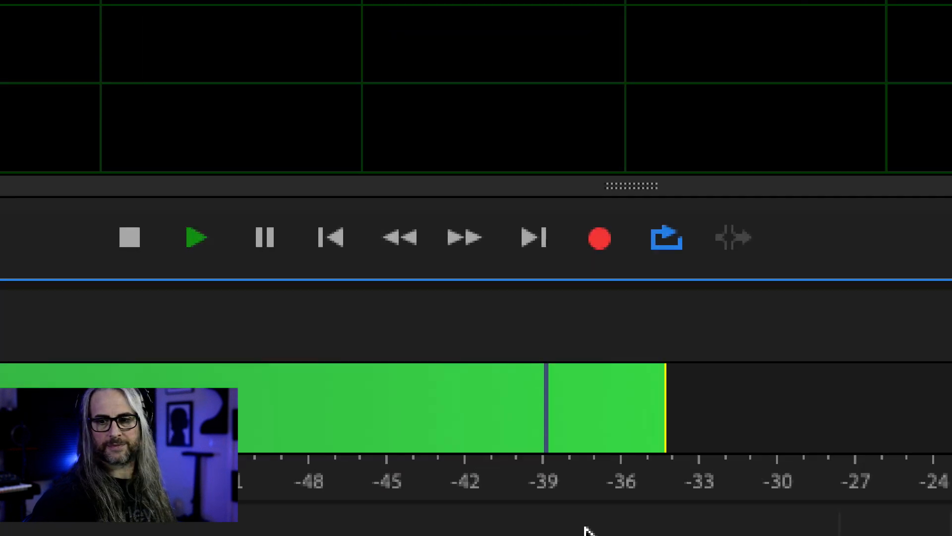
key(space)
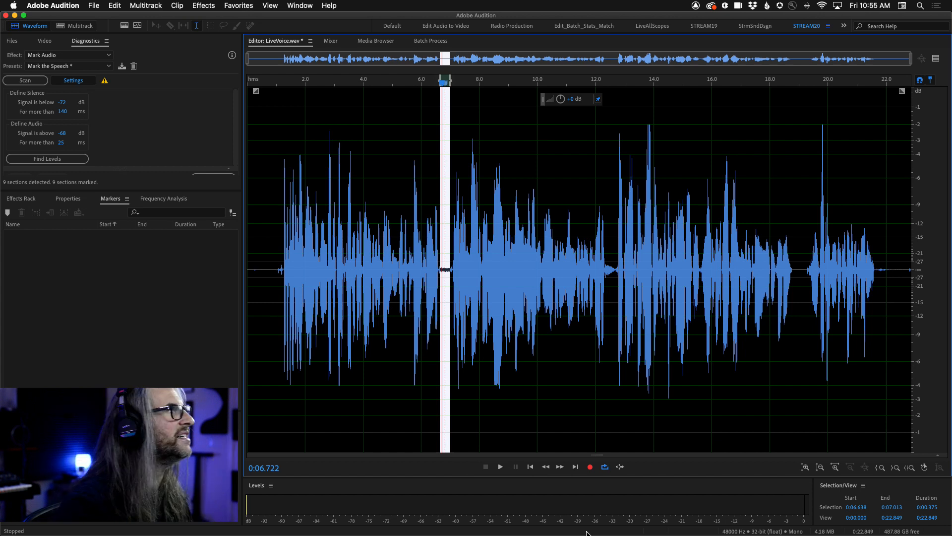
Set the Mark Audio silence threshold to -31 dB.
click(63, 103)
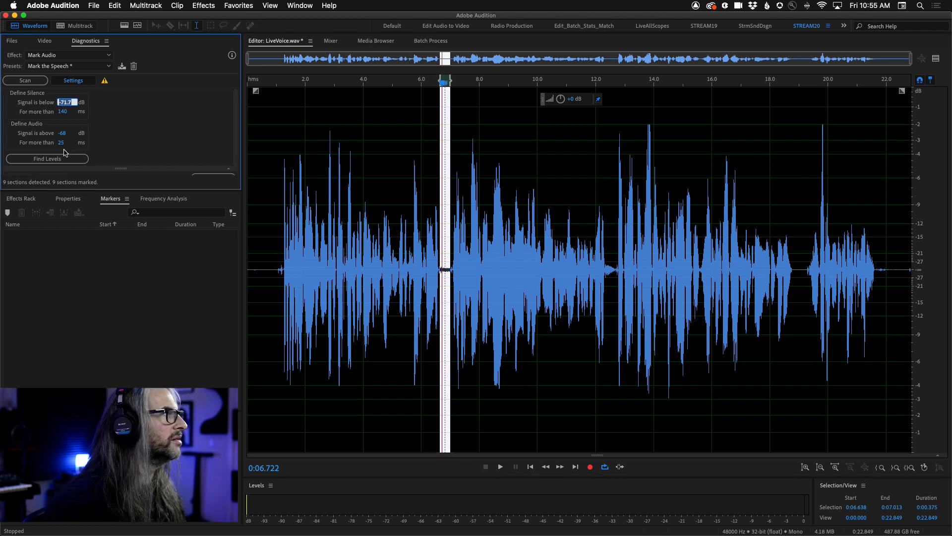
key(BackSpace)
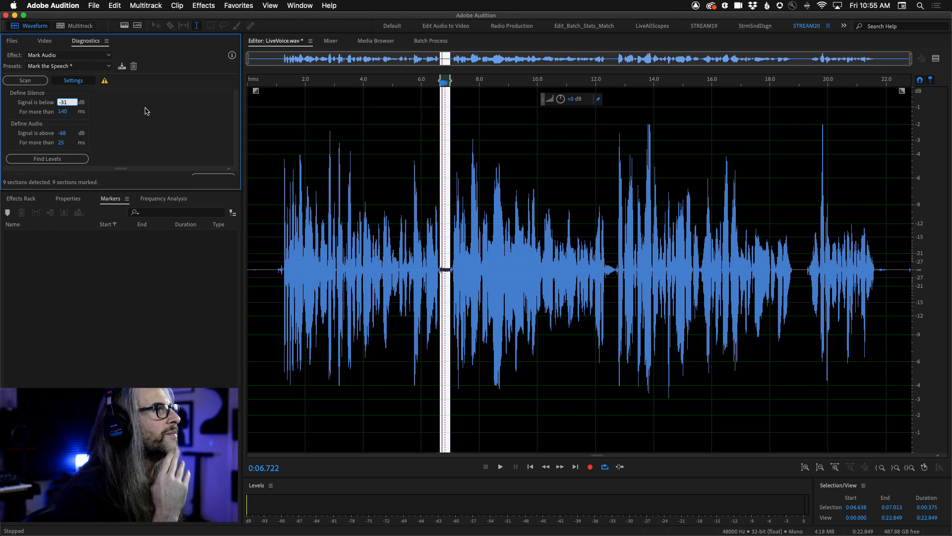
key(Return)
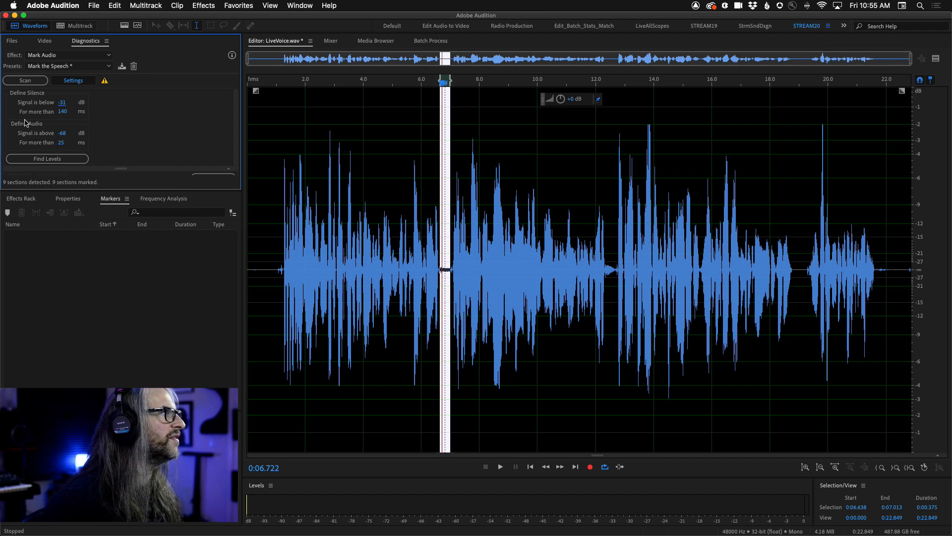
Select the short pause from about 0:12.3 to 0:12.5 and play it to check its level.
click(62, 103)
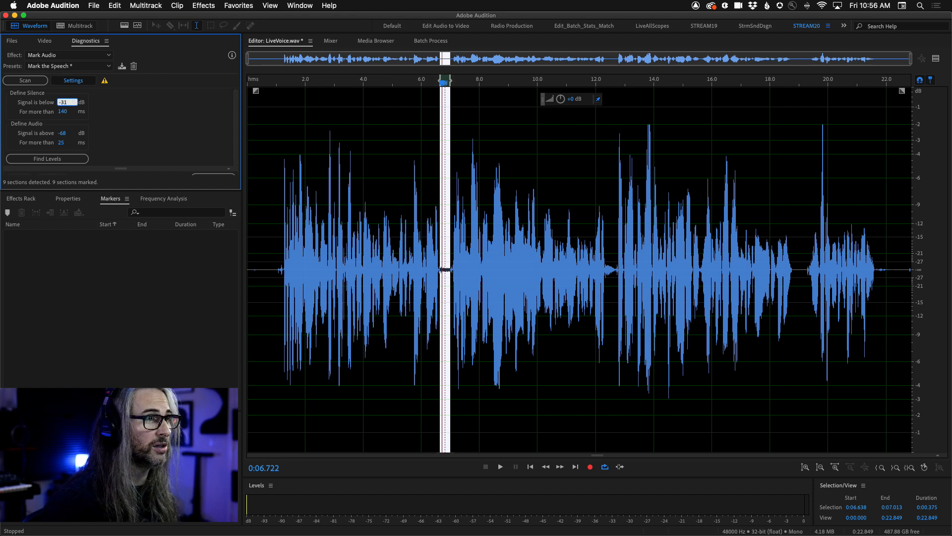
drag(605, 275, 610, 274)
key(space)
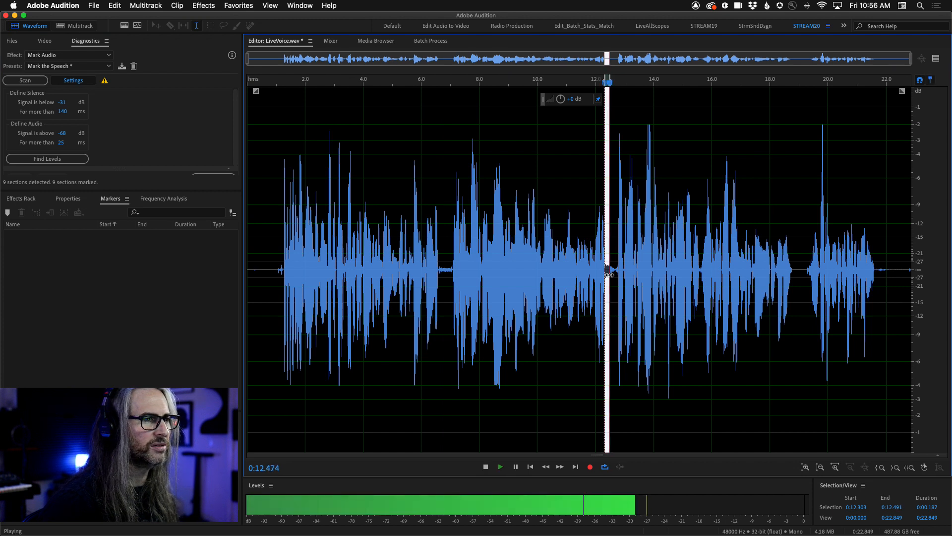
key(space)
Set the silence threshold to -28 dB, the audio threshold to -27 dB, and the minimum audio length to 100 ms.
click(63, 103)
text(-28)
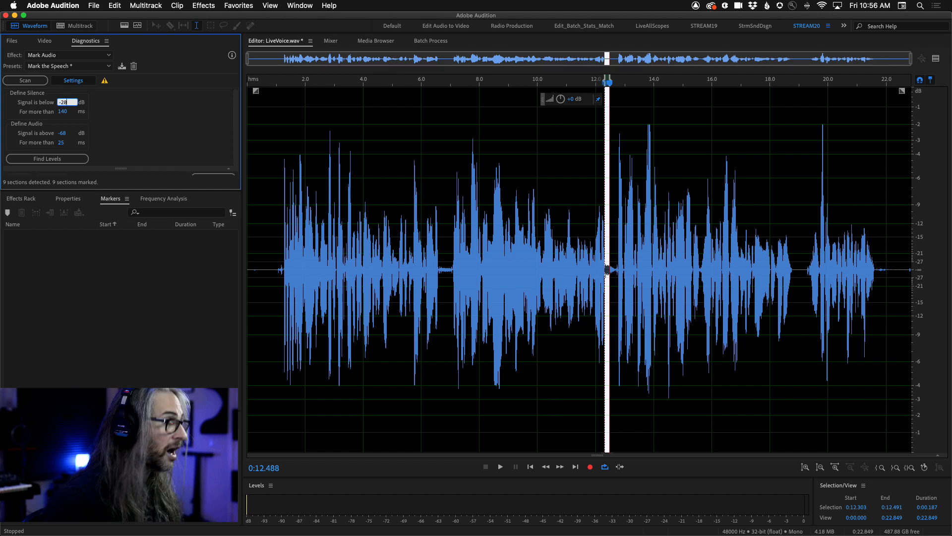
click(61, 134)
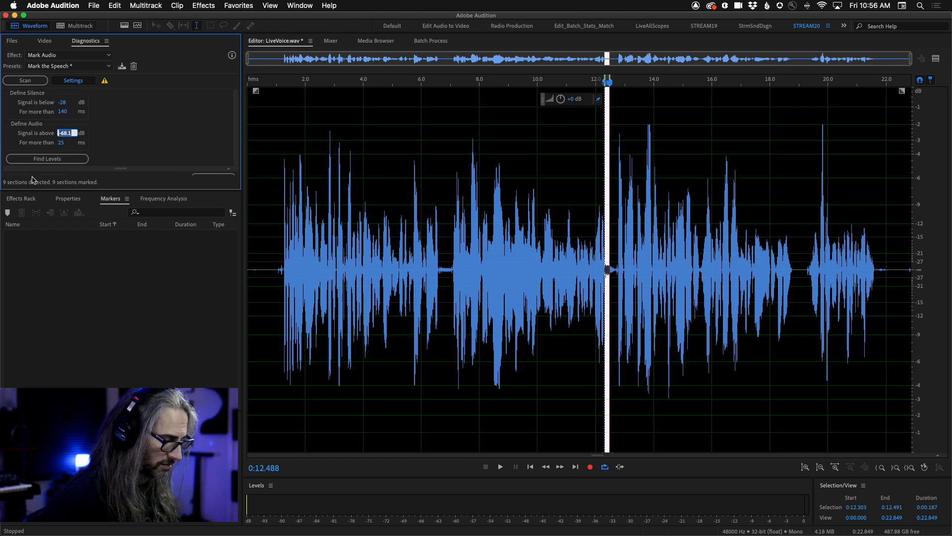
text(-27)
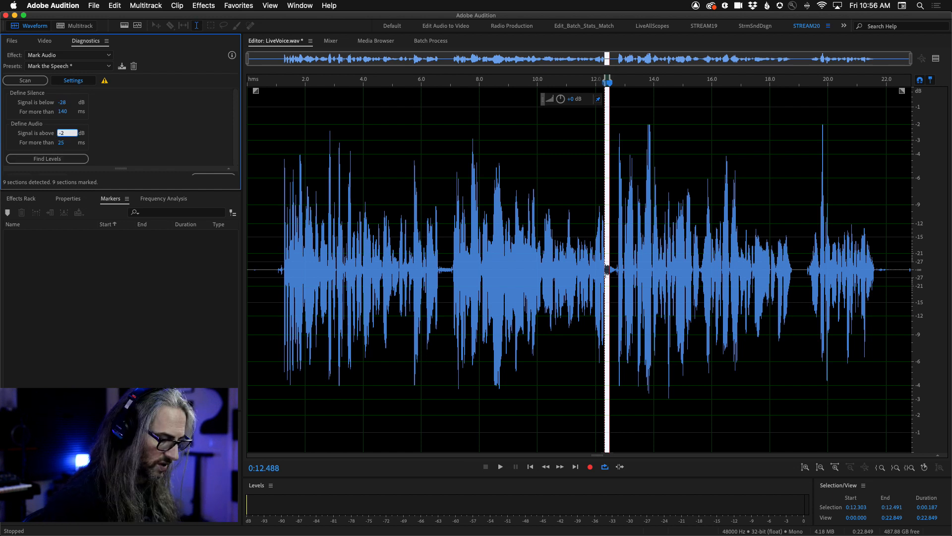
click(61, 143)
text(100)
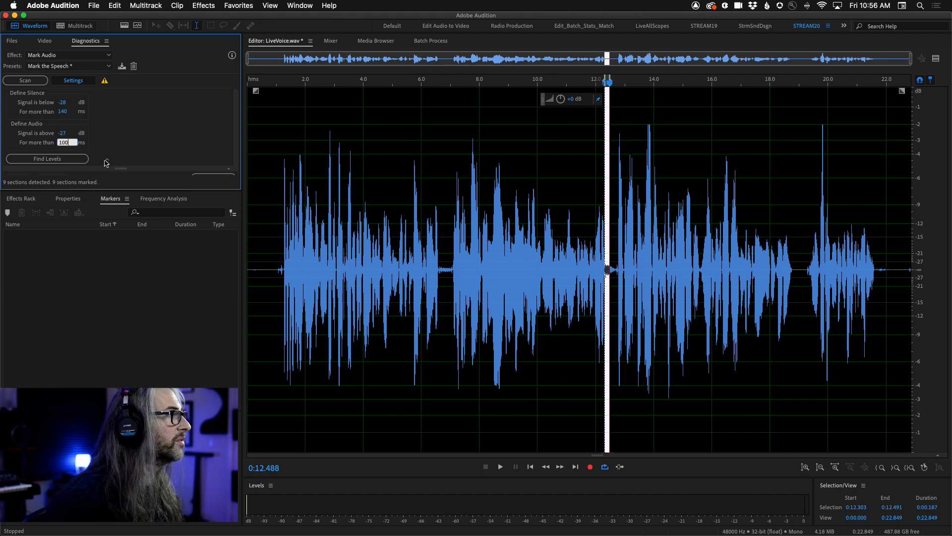
key(Return)
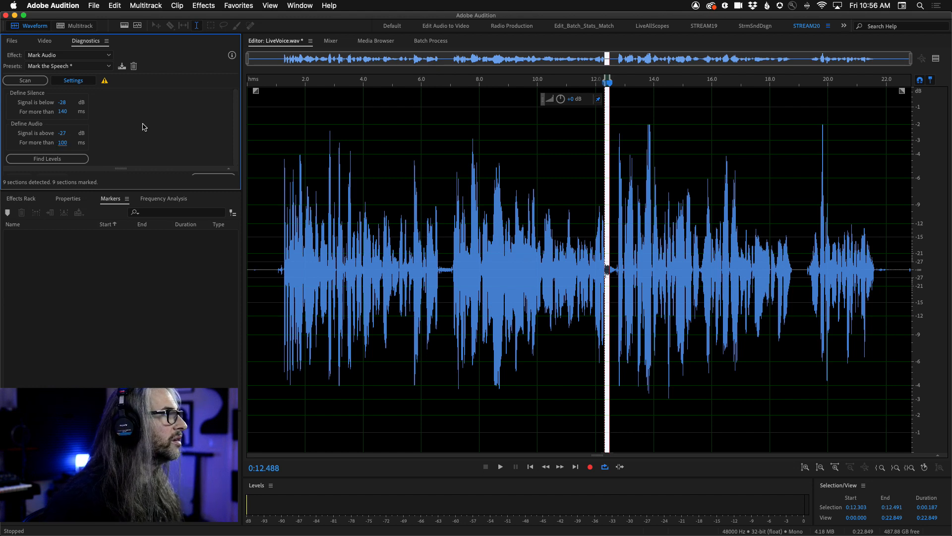
Scan the selected pause for audio sections, check the results list, and run Find Levels on the selection.
click(22, 82)
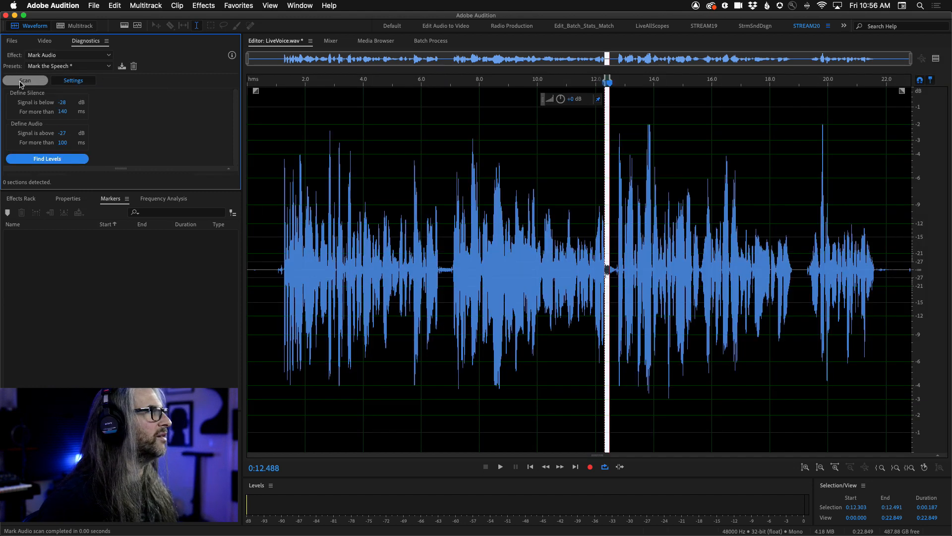
click(73, 81)
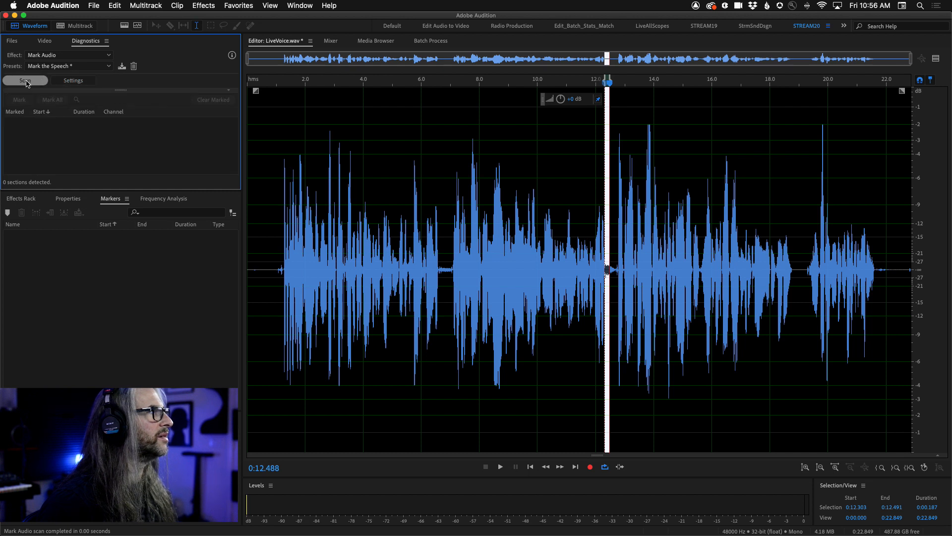
click(52, 82)
click(47, 159)
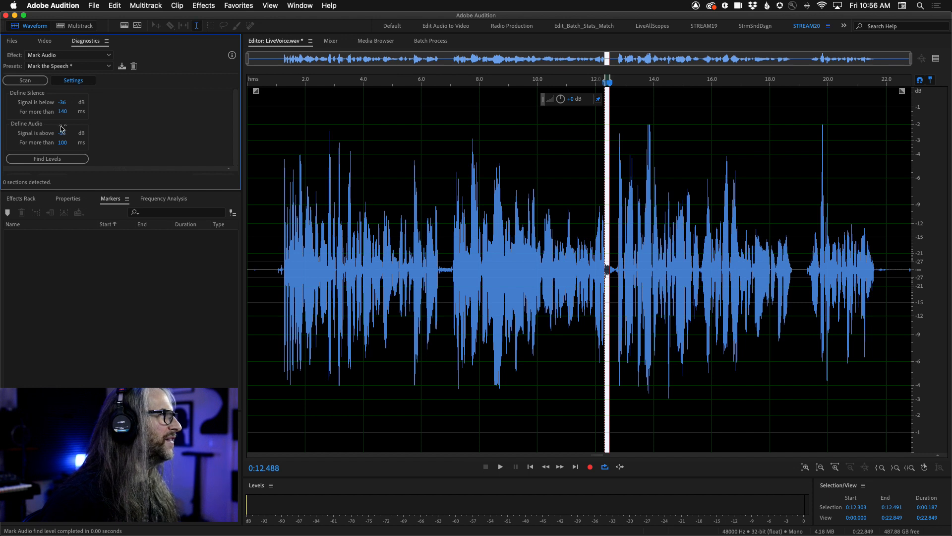
Clear the time selection, set the silence threshold to -28 dB and the audio threshold to -27 dB, and scan the whole file.
click(466, 235)
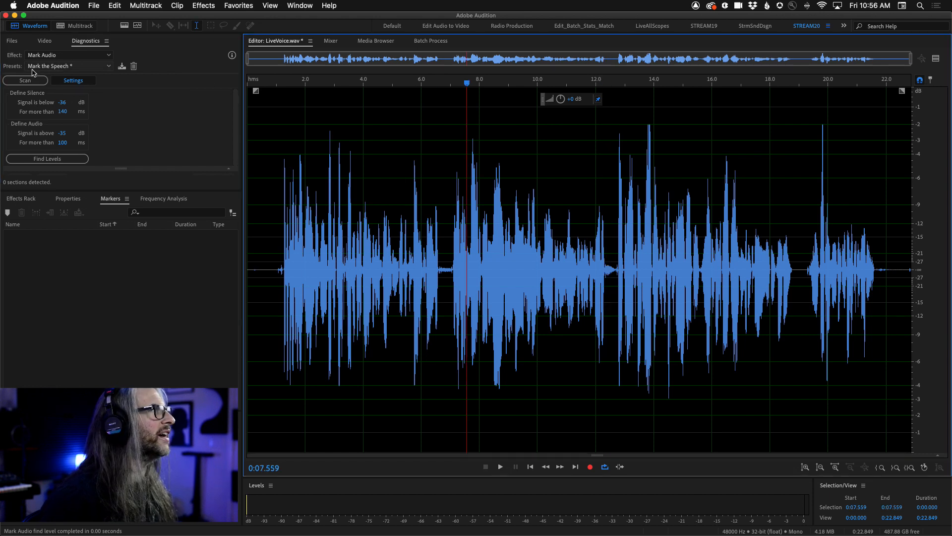
click(62, 102)
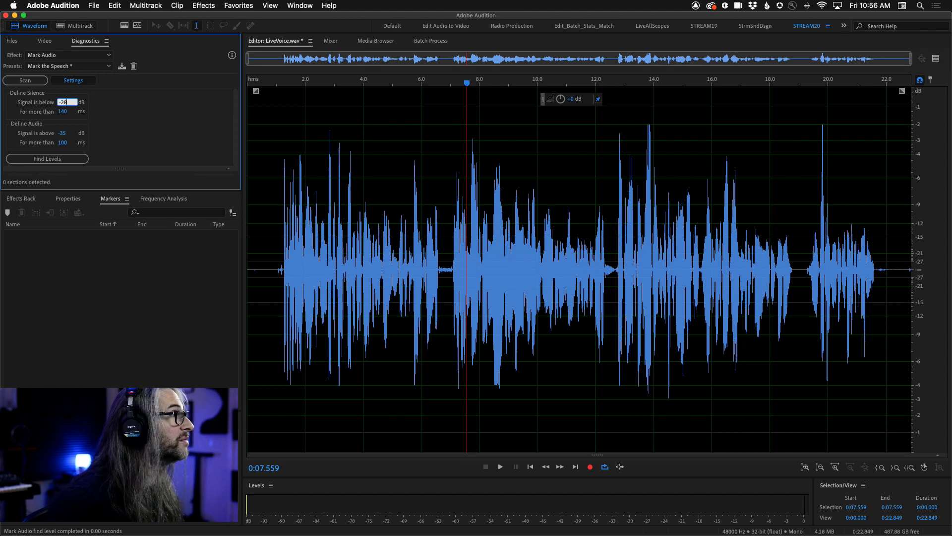
click(67, 133)
key(Return)
click(25, 80)
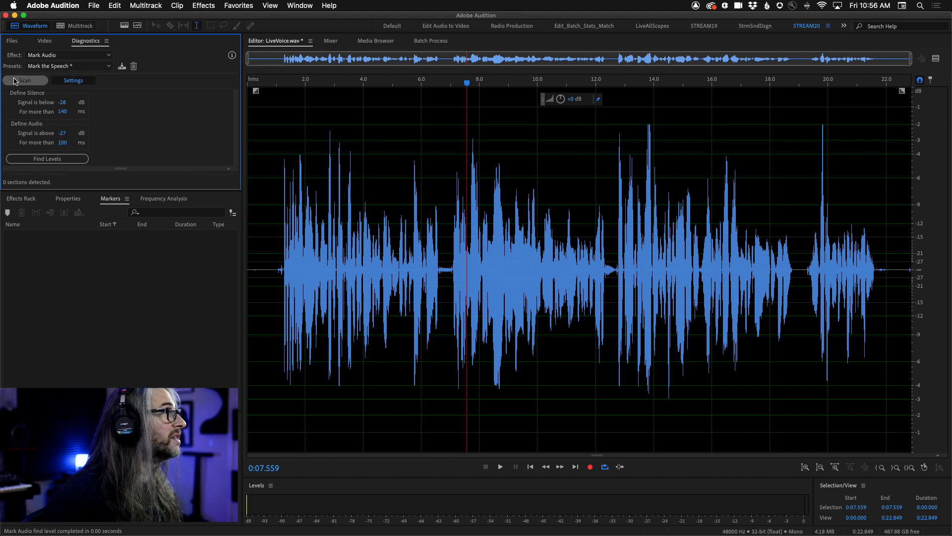
Show the detected sections list and mark all of the sections.
click(62, 84)
drag(237, 143, 236, 123)
click(49, 101)
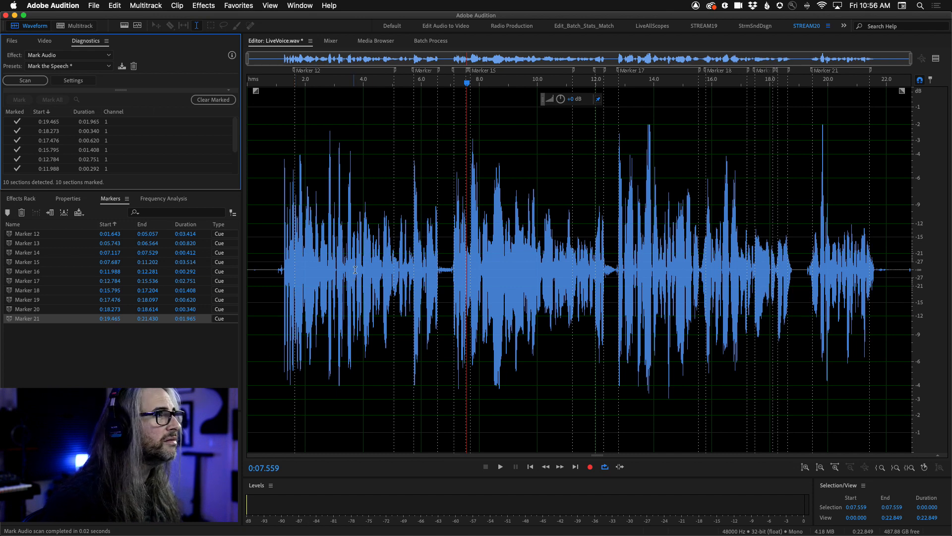
Examine the gap between the first two marked ranges by playing from about 0:05.2 and selecting up to 0:05.743.
scroll(396, 243, up, 5)
drag(435, 268, 444, 274)
scroll(403, 297, down, 5)
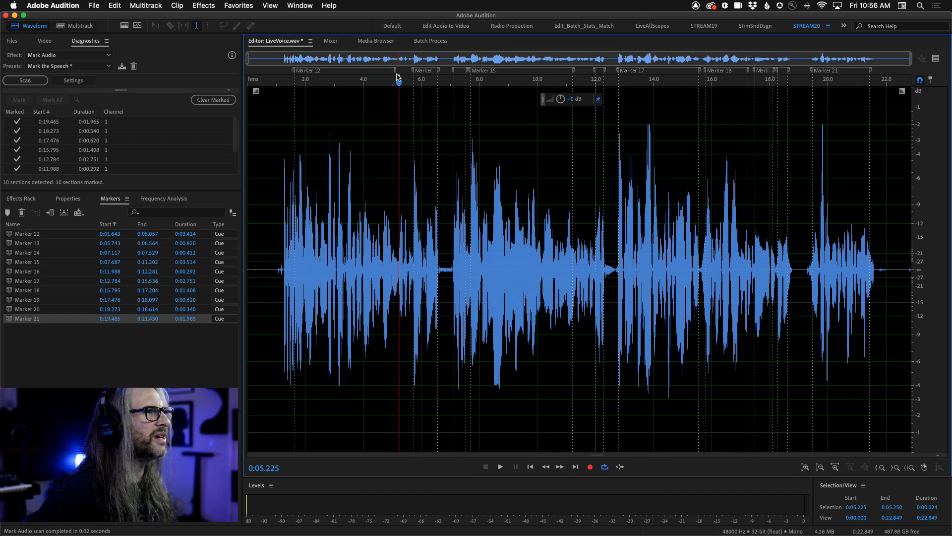
key(space)
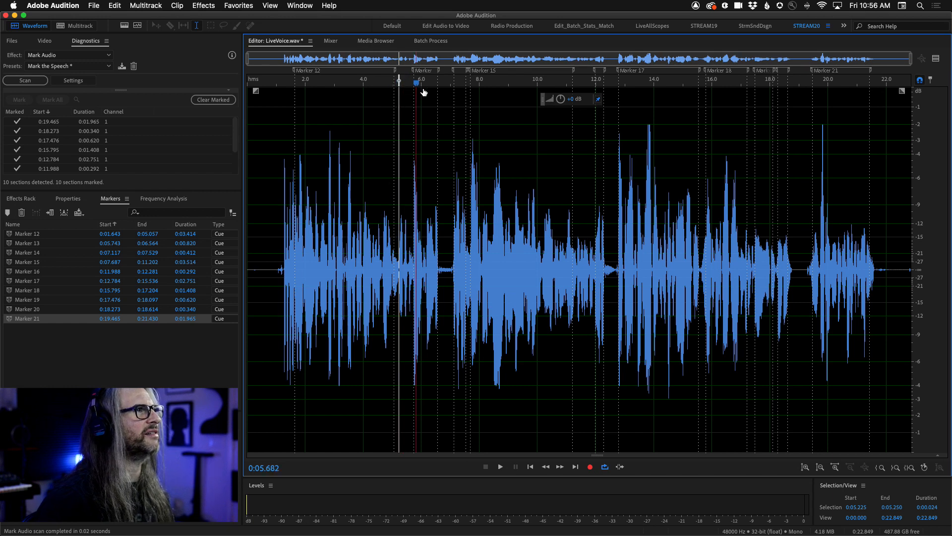
drag(399, 85, 415, 85)
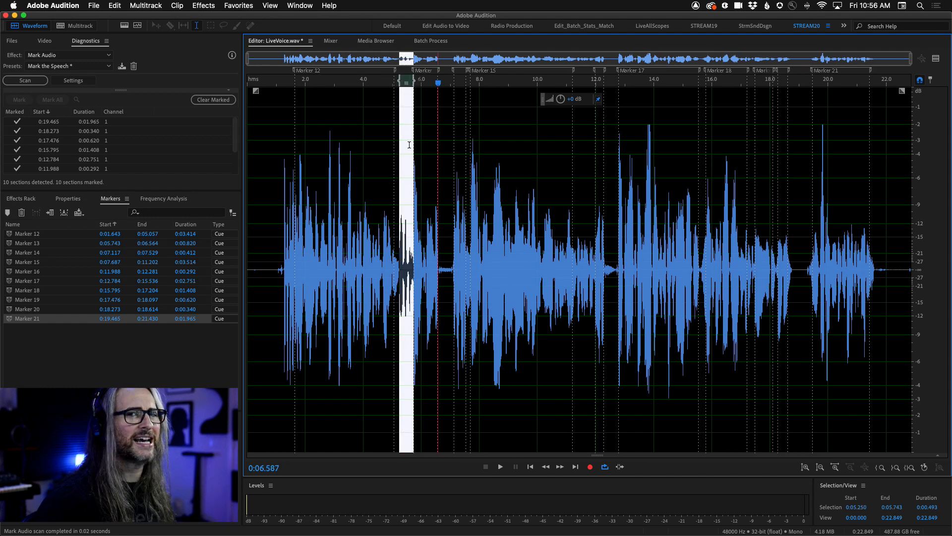
click(357, 220)
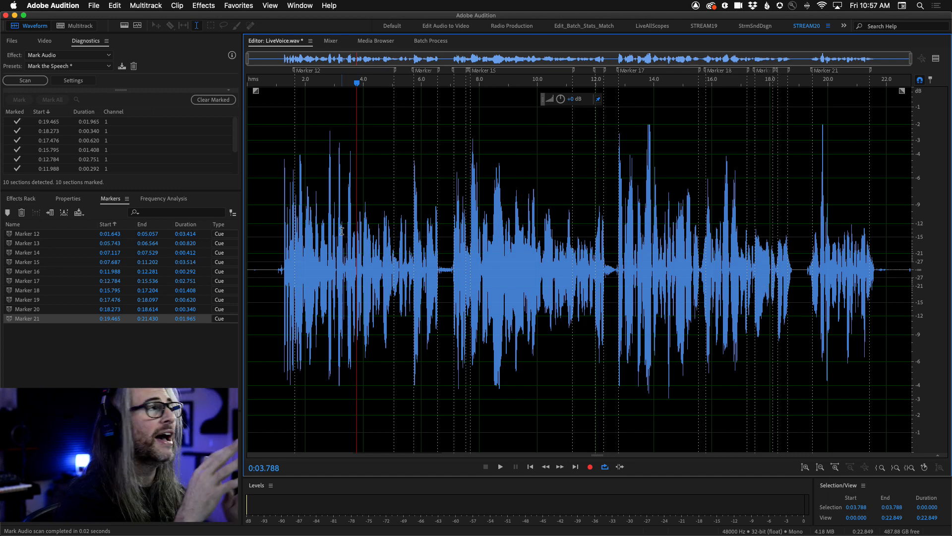
Rescan the file with the same Mark Audio settings and return to the detected sections list.
click(59, 113)
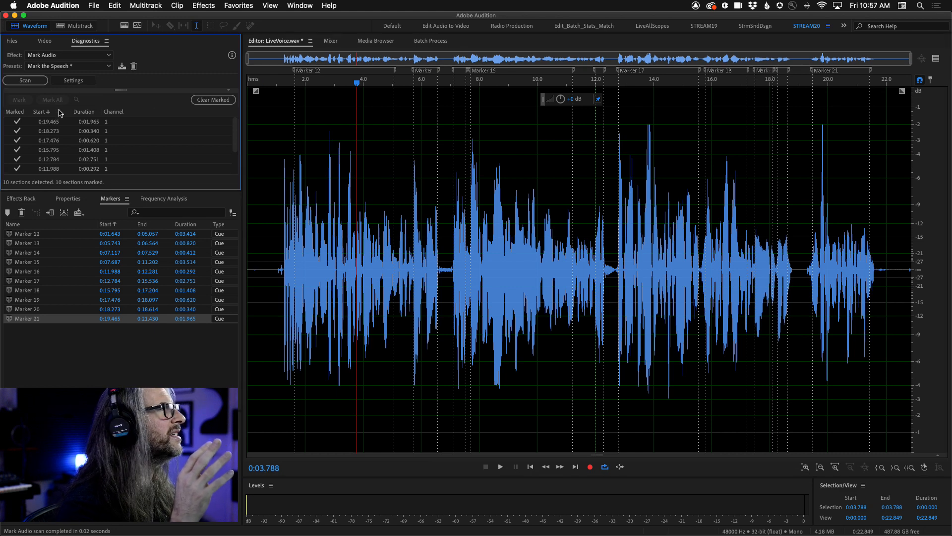
click(74, 80)
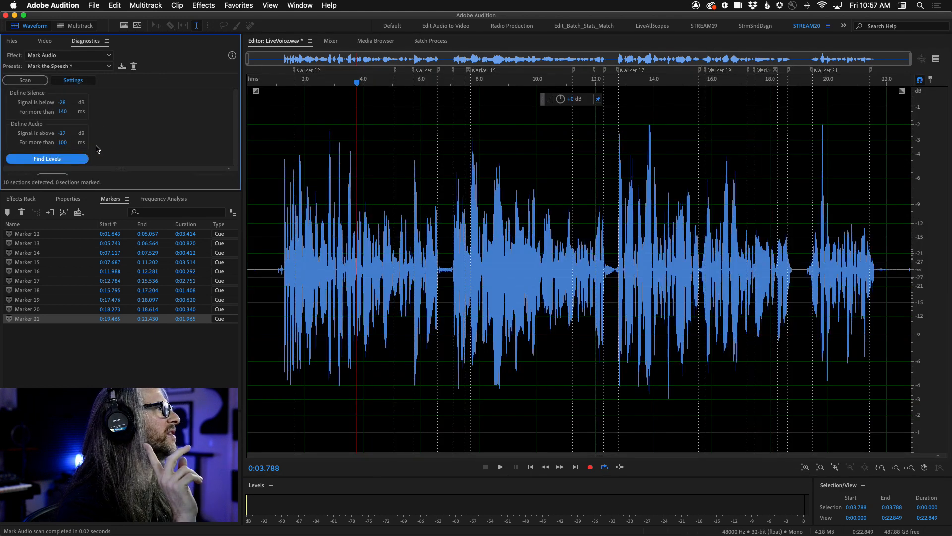
click(25, 80)
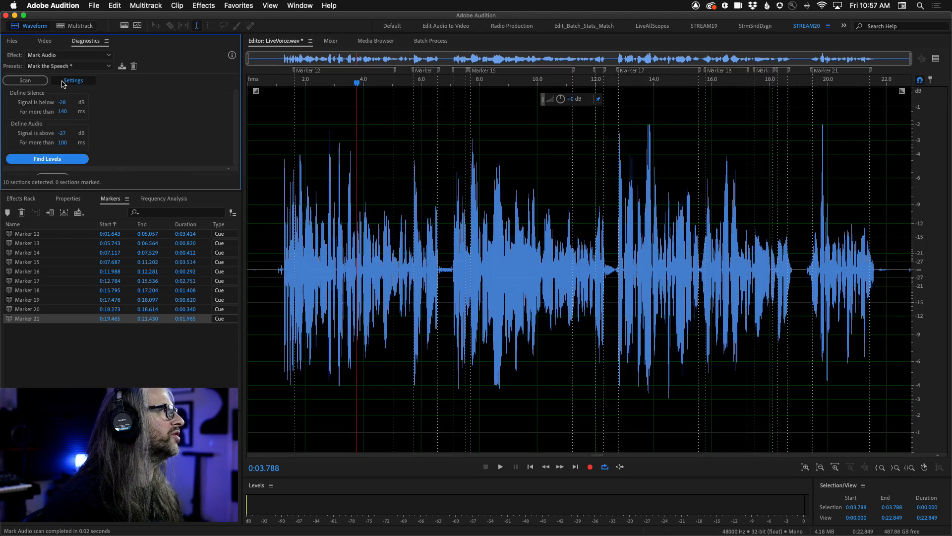
click(73, 80)
Select the detected section at 0:19.465, extend the selection to all listed sections, and delete the highlighted audio range.
click(92, 125)
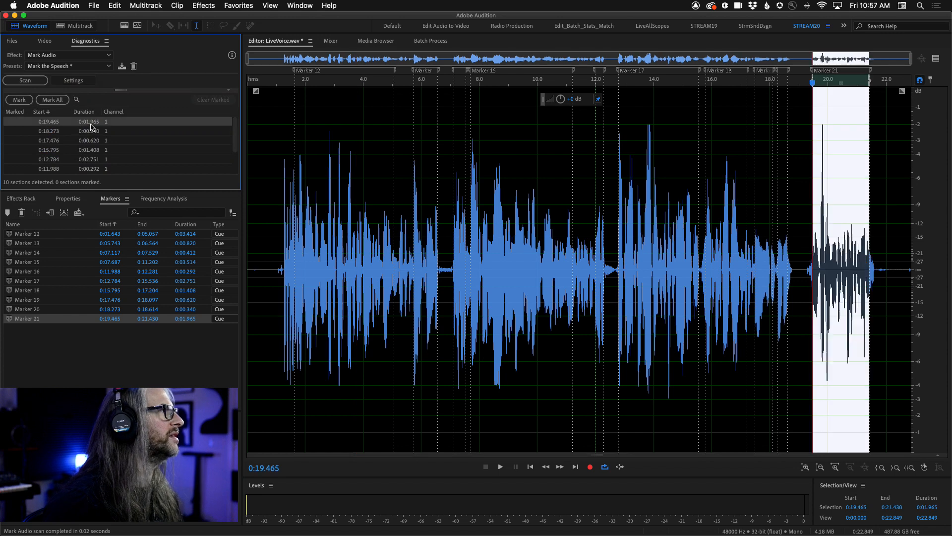
scroll(77, 144, down, 2)
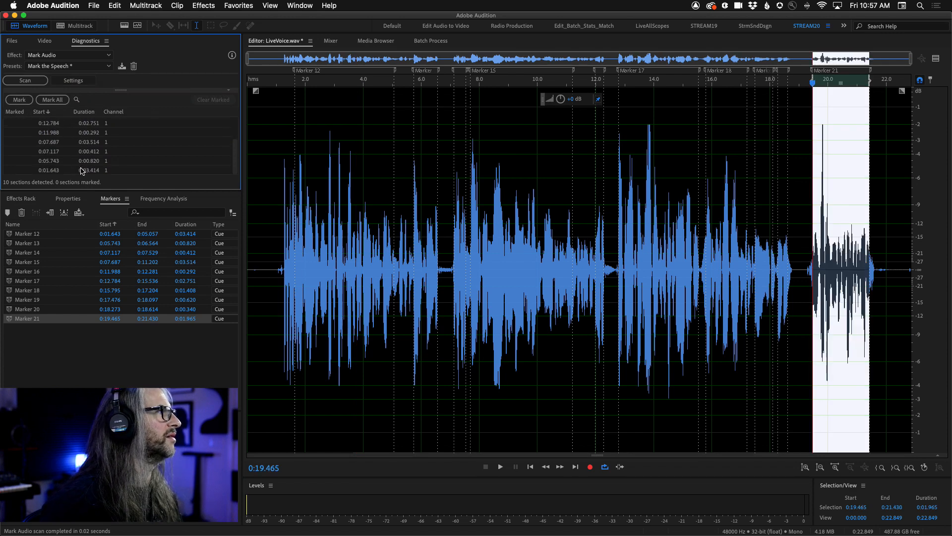
key(Delete)
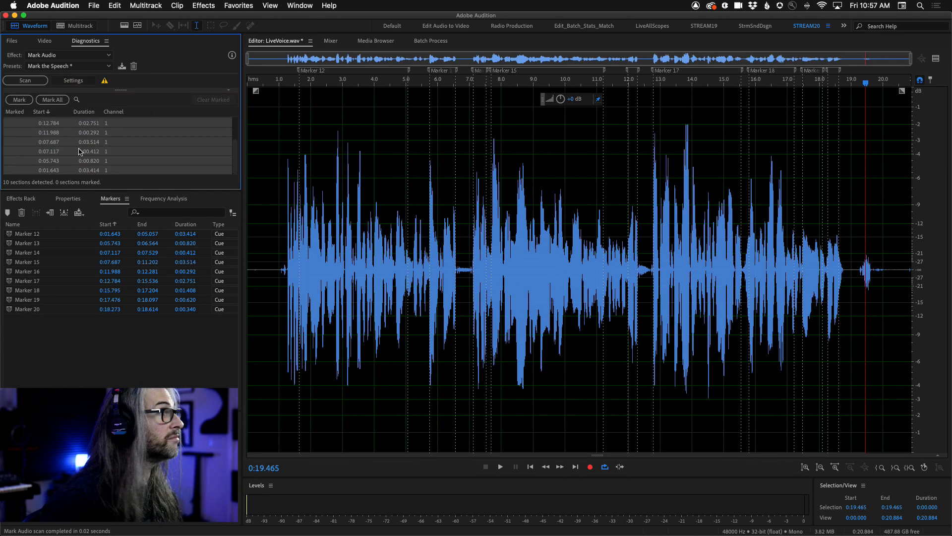
Select all remaining markers in LiveVoice.wav and delete them.
scroll(68, 141, up, 2)
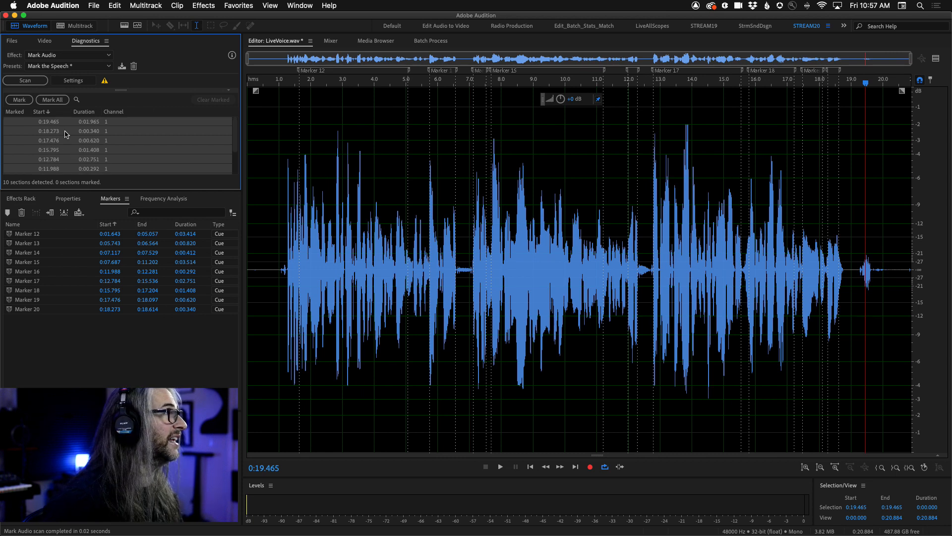
click(64, 328)
key(super+a)
key(Delete)
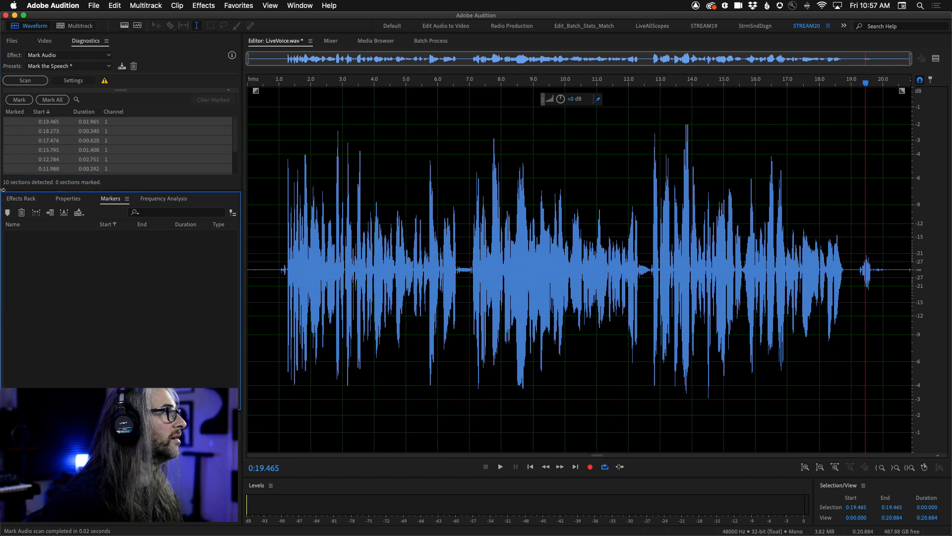
Find the silence and audio levels automatically, rescan LiveVoice.wav with Mark Audio, and mark all detected sections.
click(73, 80)
click(56, 158)
click(25, 79)
click(72, 81)
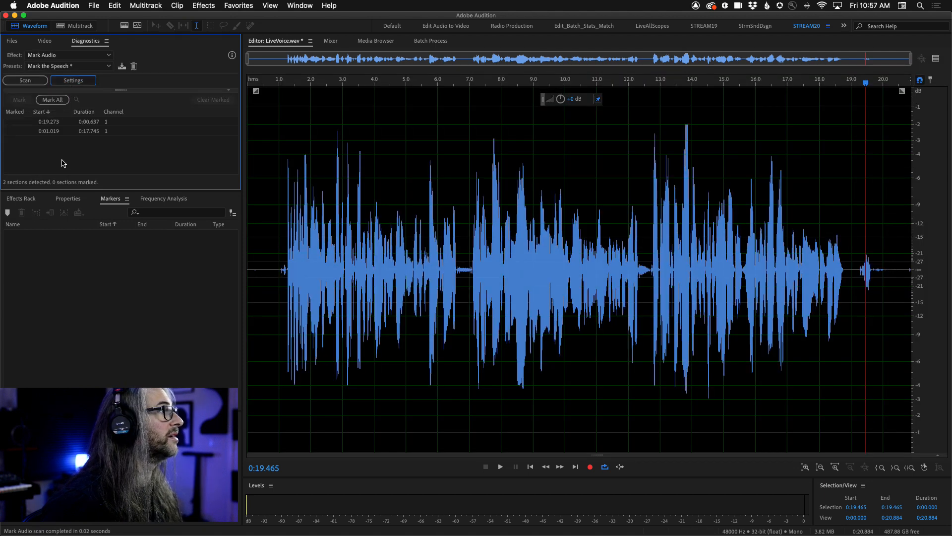
click(53, 100)
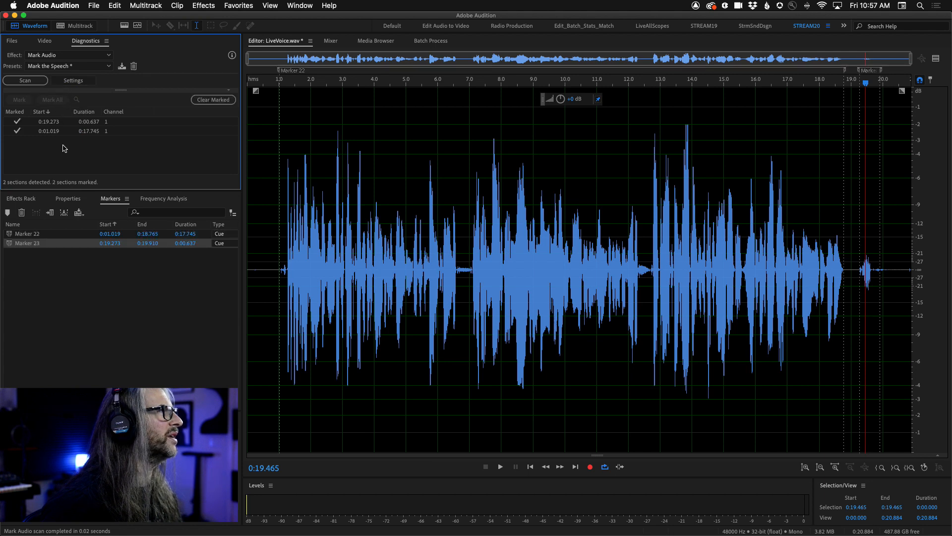
Delete the two new range markers from LiveVoice.wav and undo the accidental deletion of the speech audio.
drag(79, 275, 39, 233)
key(Delete)
drag(71, 158, 32, 122)
click(73, 80)
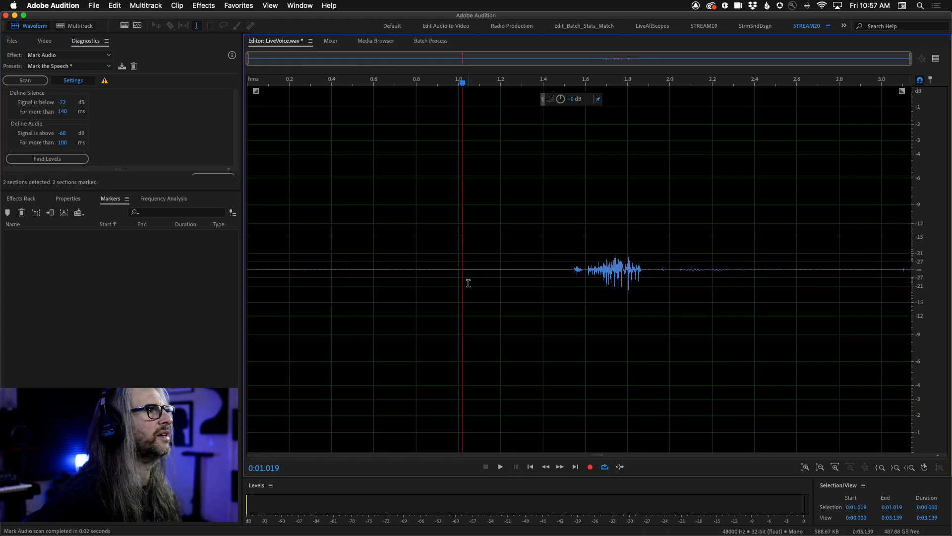
key(super+z)
click(445, 274)
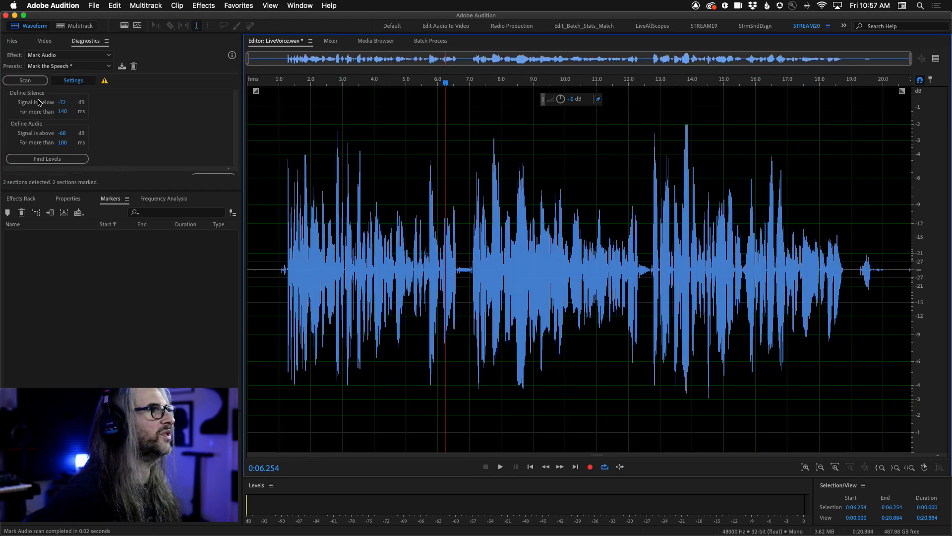
Find the Mark Audio silence and audio levels again with no range selected in the waveform.
click(72, 160)
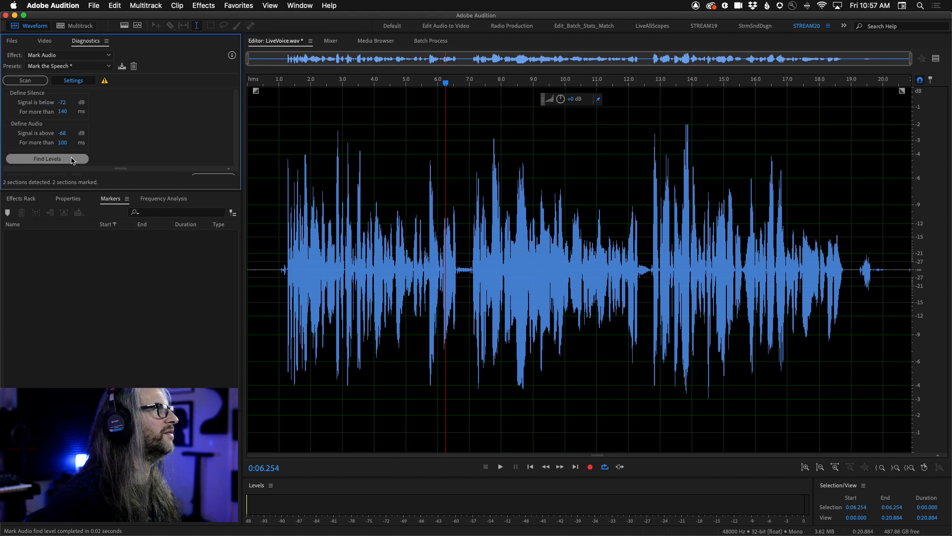
click(375, 195)
click(41, 165)
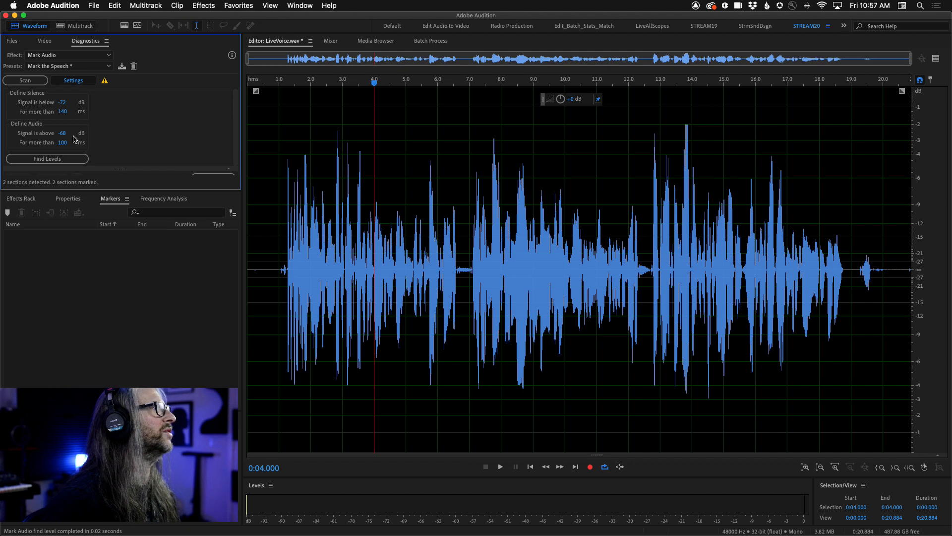
click(47, 159)
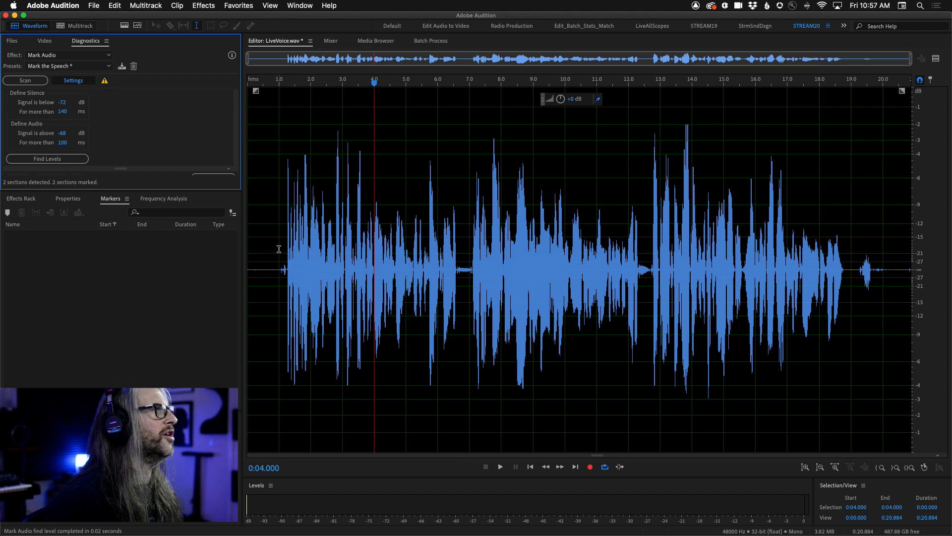
Select the first speech section from 0:01.000 to about 0:06.8, find the Mark Audio levels from it, and rescan the whole file.
drag(279, 297, 463, 301)
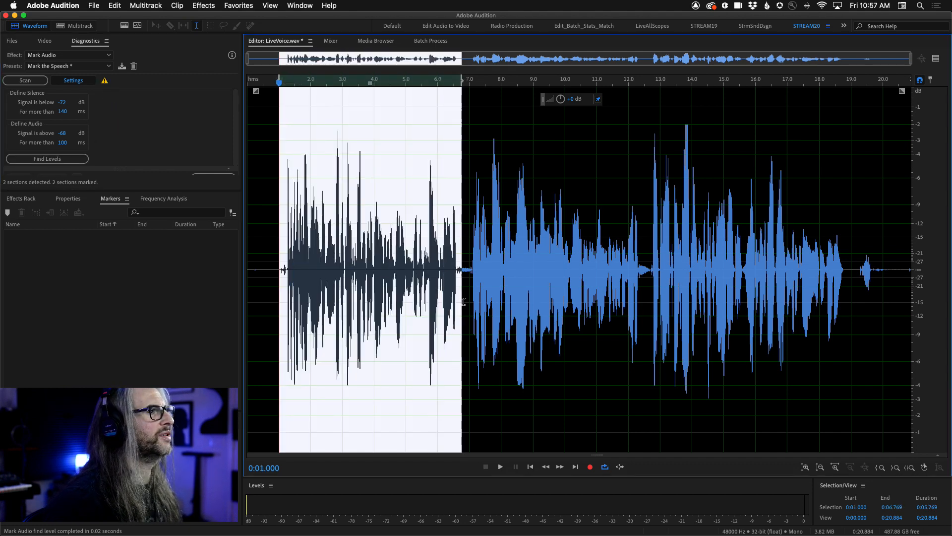
click(47, 158)
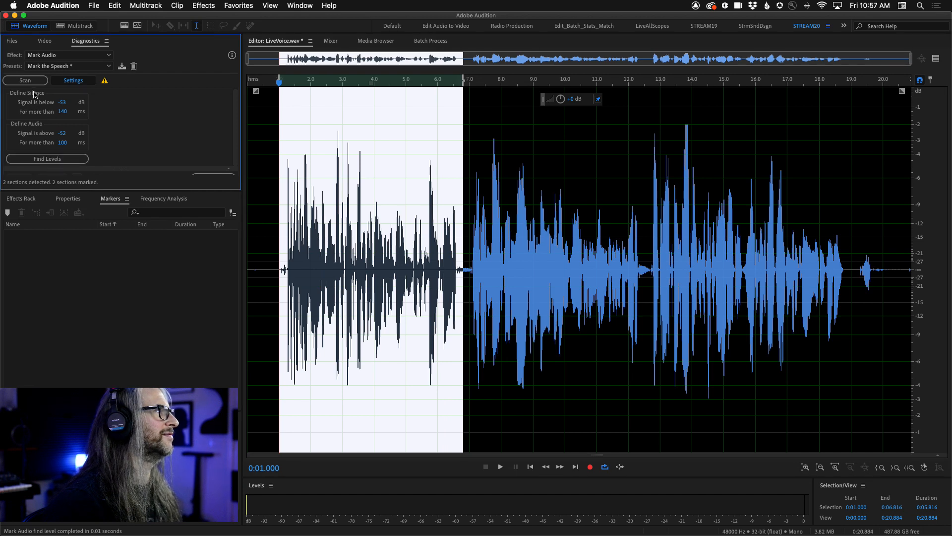
click(433, 275)
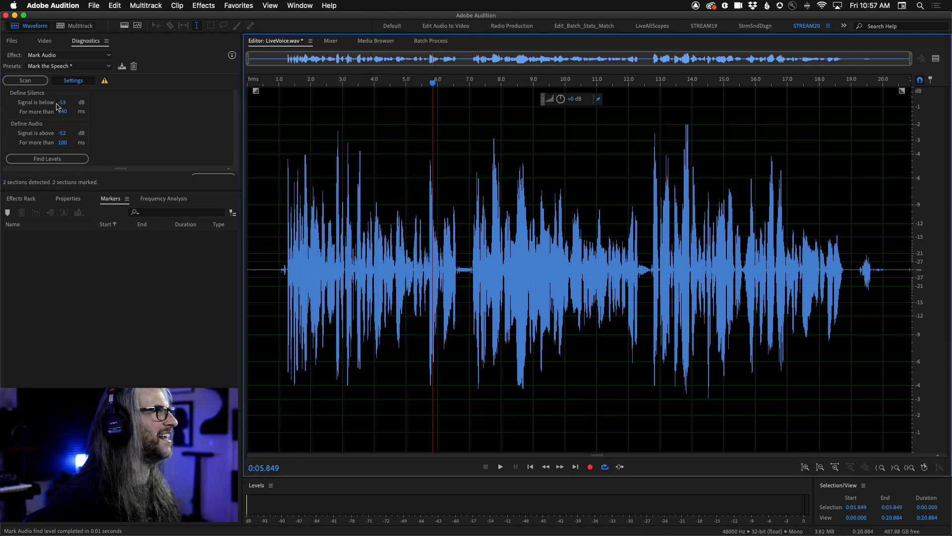
click(25, 81)
click(72, 81)
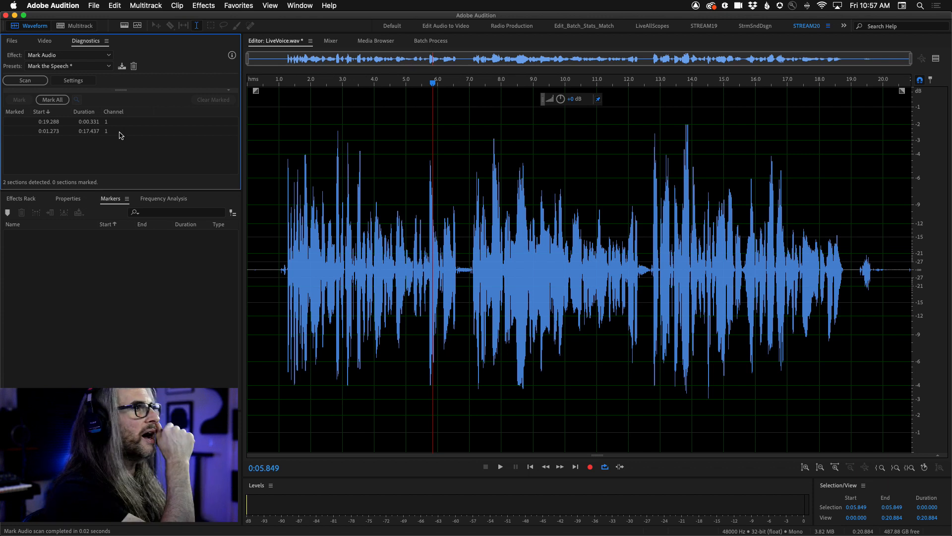
click(308, 235)
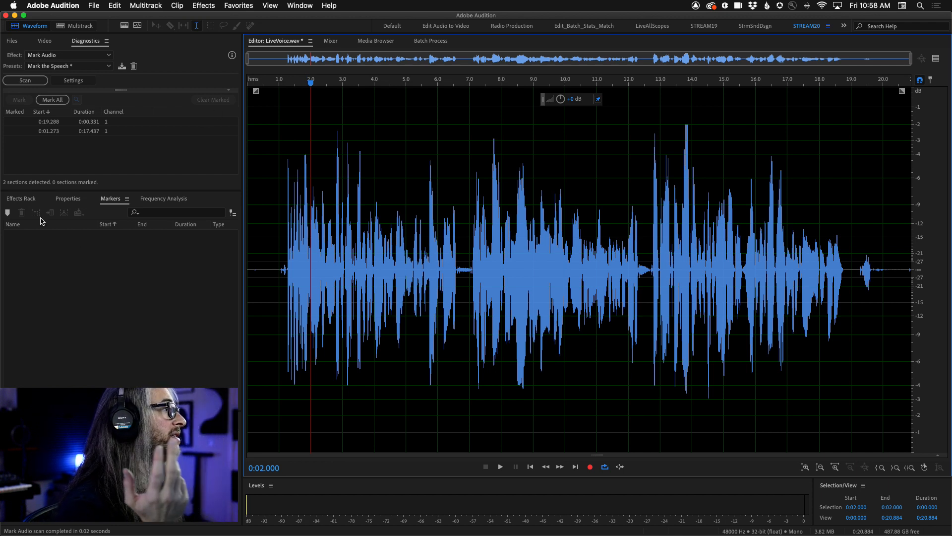
drag(268, 210, 551, 327)
click(299, 6)
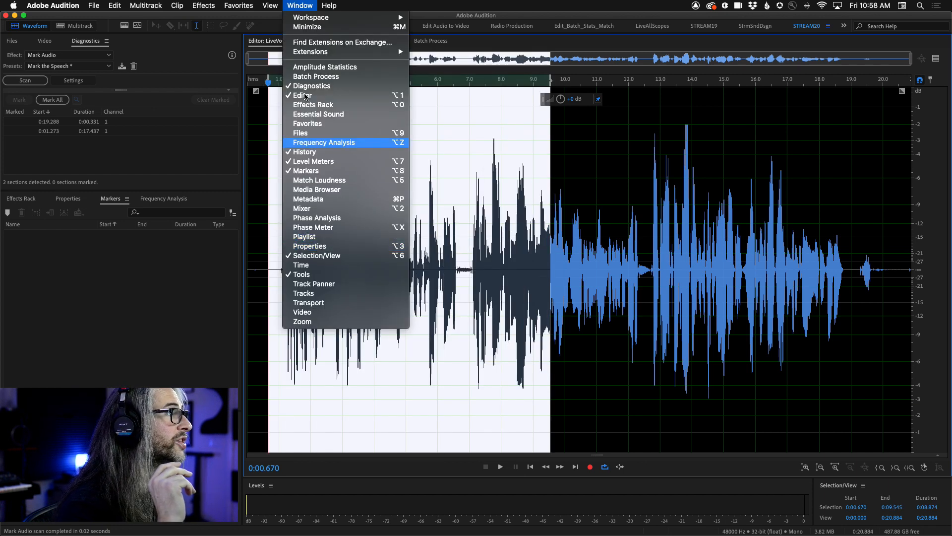
click(271, 3)
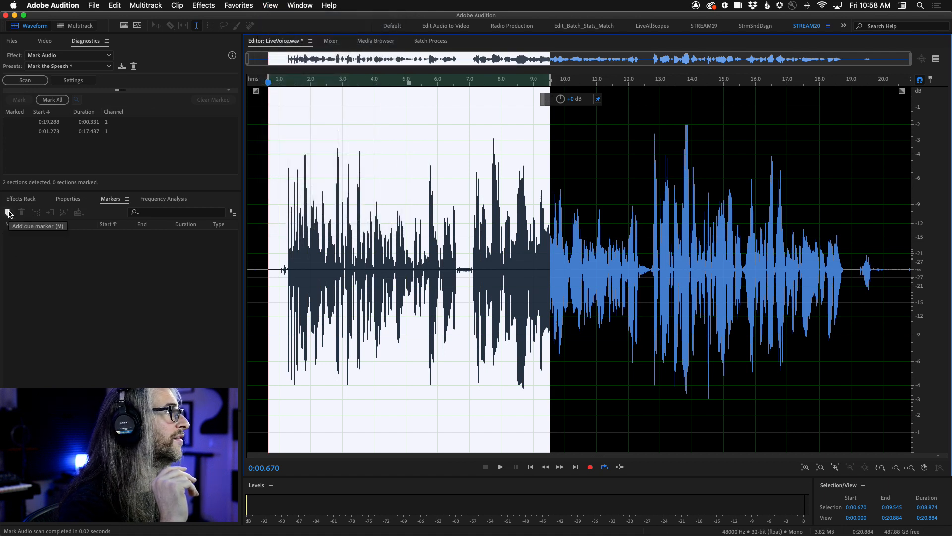
click(159, 333)
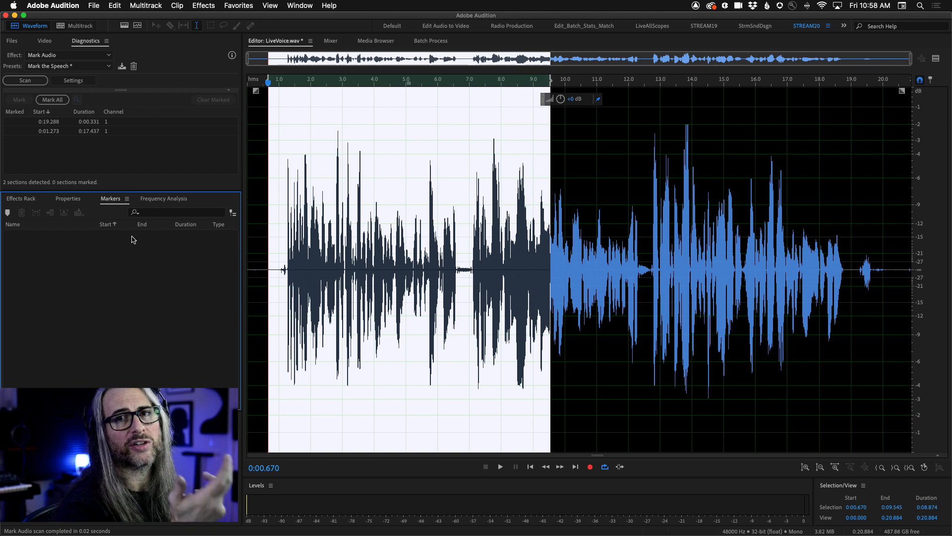
click(425, 267)
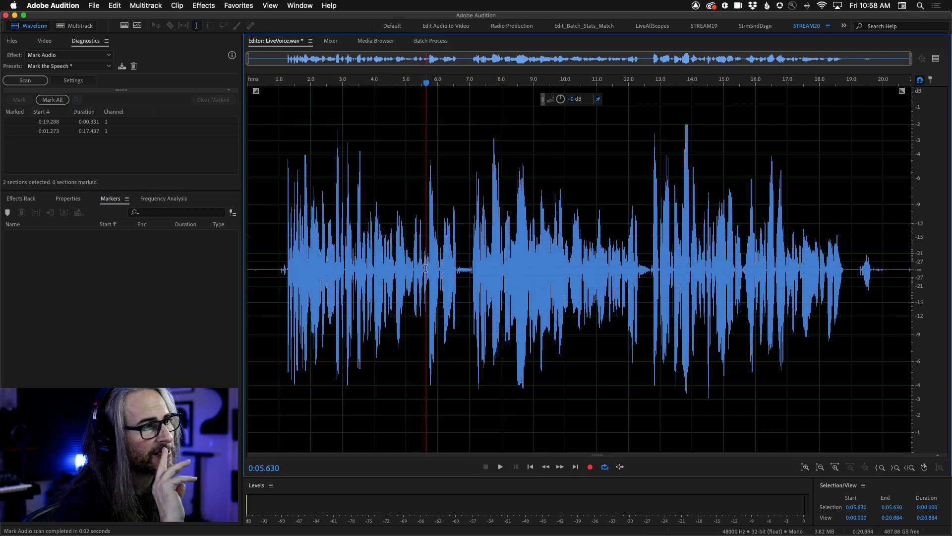
Review the marker colours and presets in the Appearance preferences and the Markers & Metadata options, and close the preferences without saving.
click(53, 5)
mouse_move(80, 36)
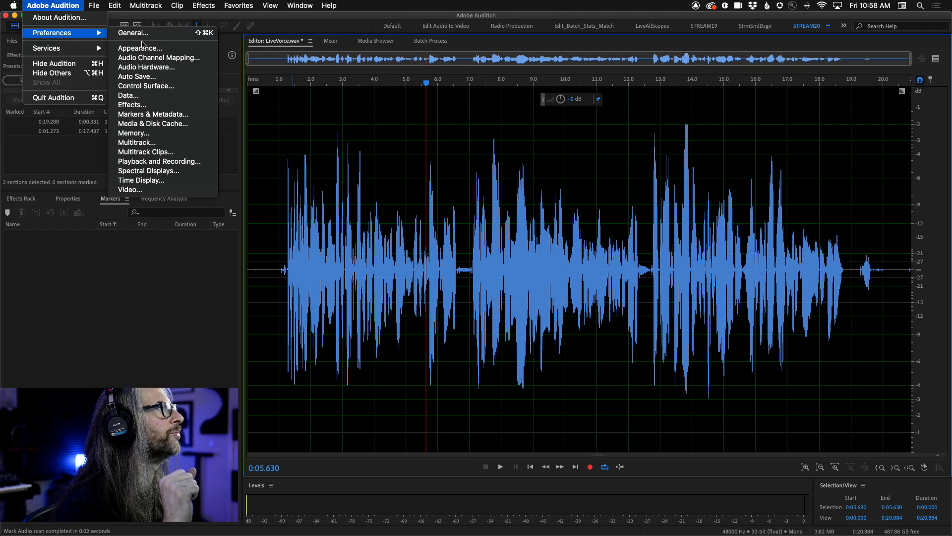
click(147, 48)
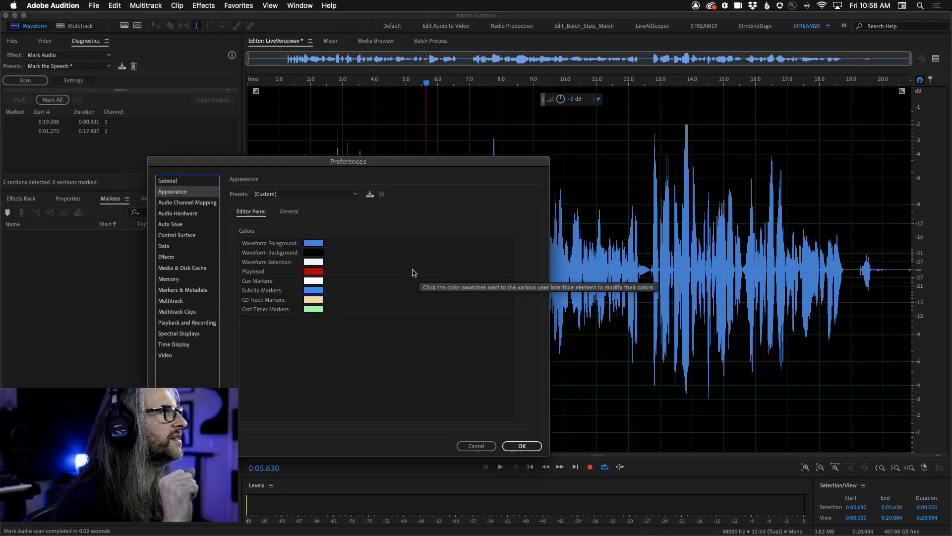
drag(319, 164, 508, 132)
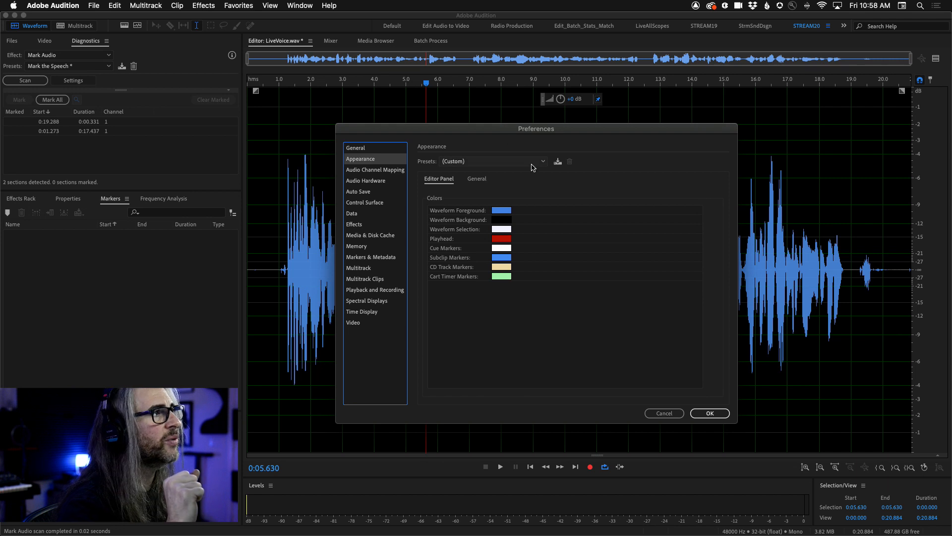
click(533, 167)
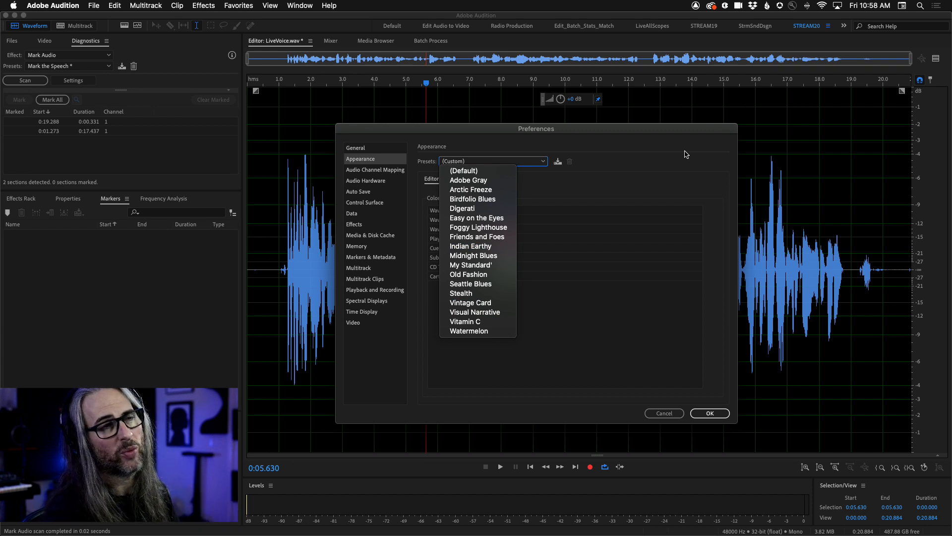
click(641, 170)
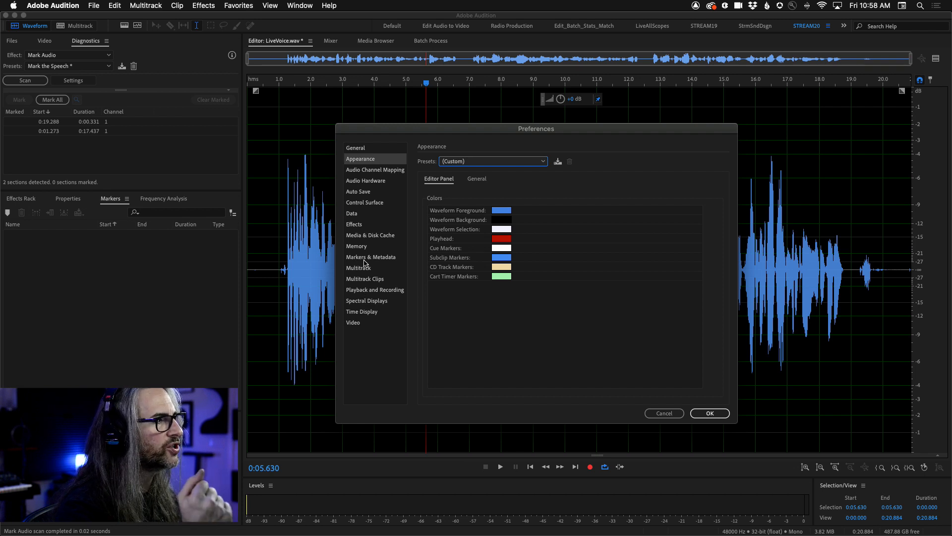
click(375, 258)
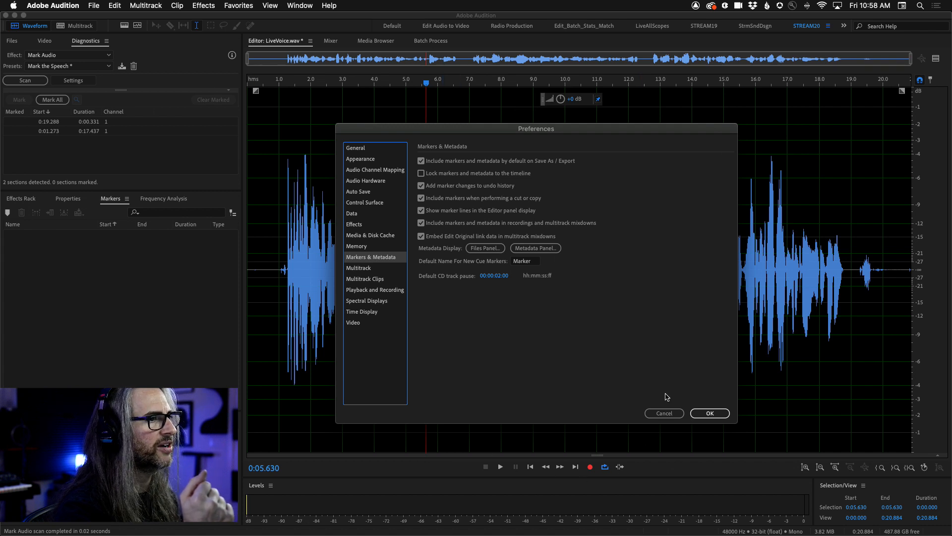
click(664, 412)
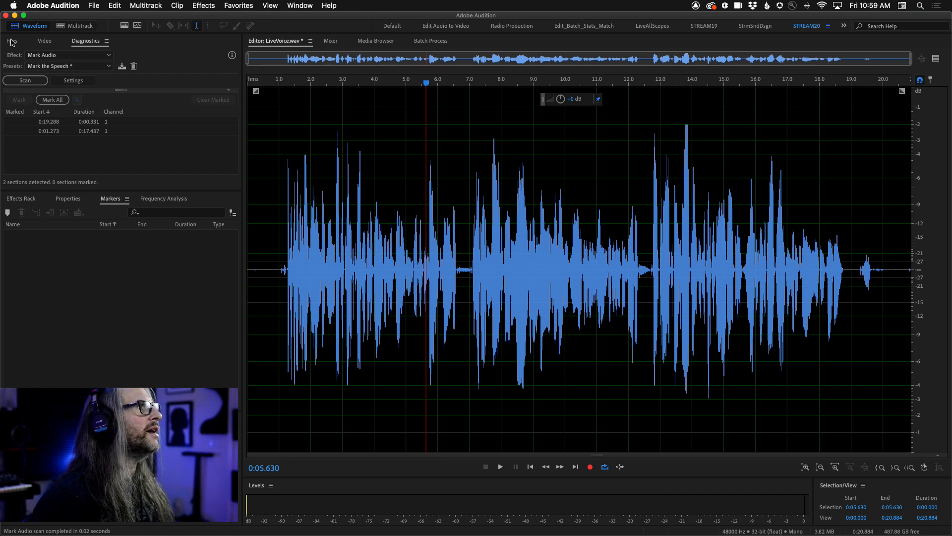
Open ChanVO.wav in the waveform editor.
click(11, 41)
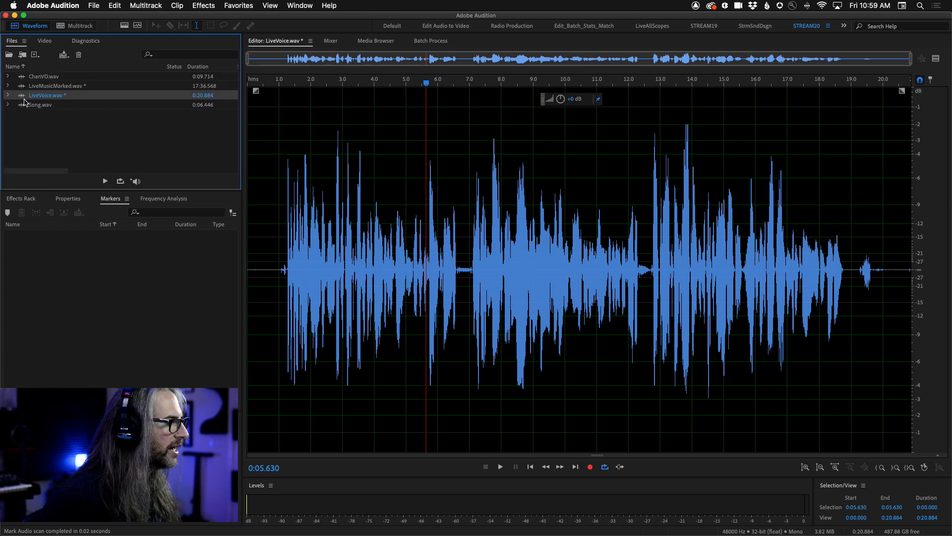
click(20, 77)
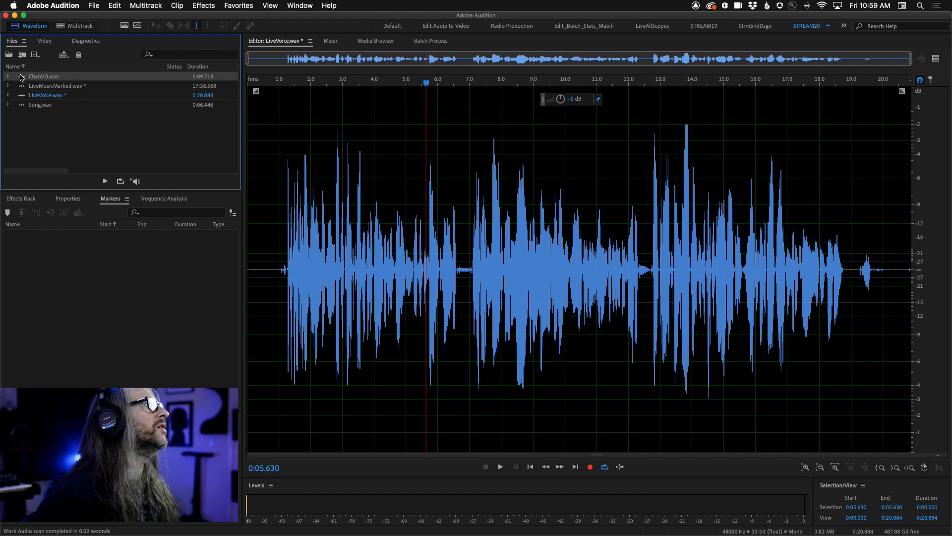
double_click(21, 76)
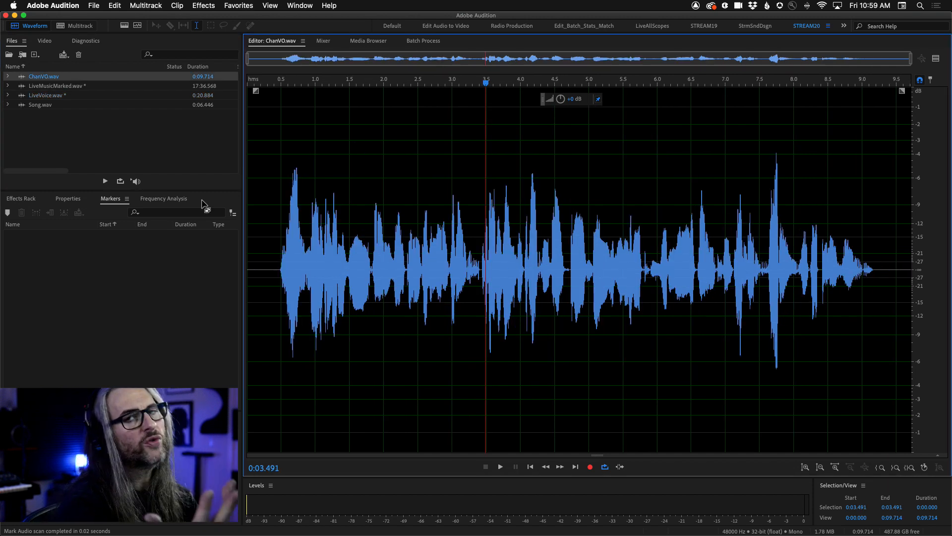
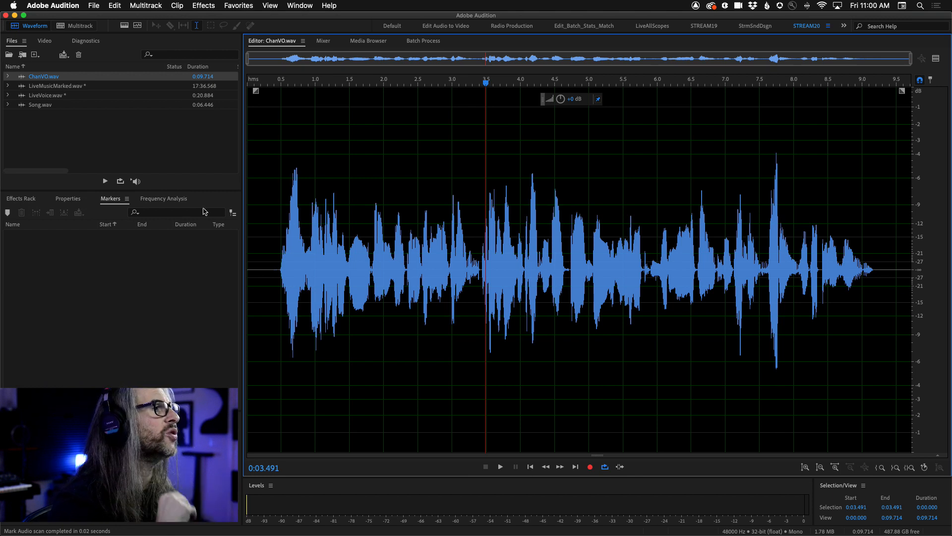
Play the voice-over from about 0:00.319 nearly to its end and stop playback.
click(268, 259)
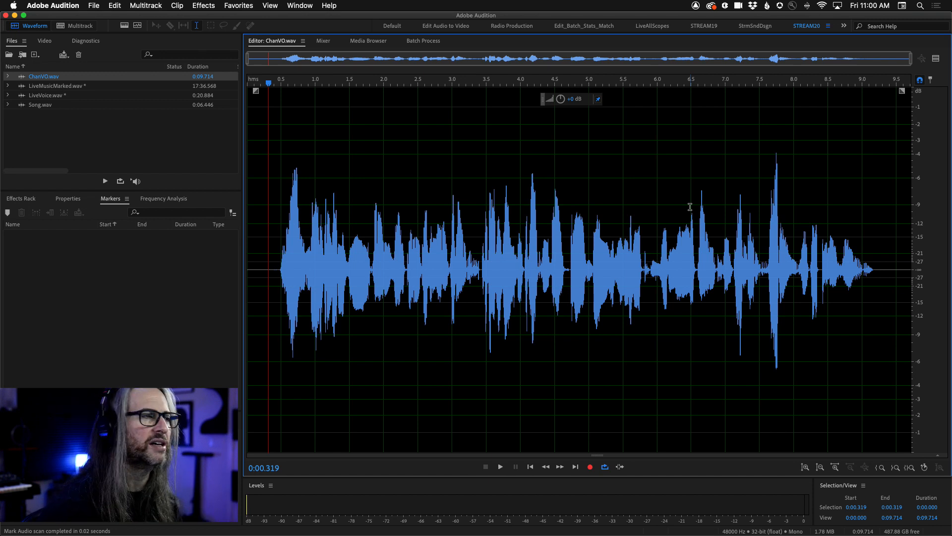
key(space)
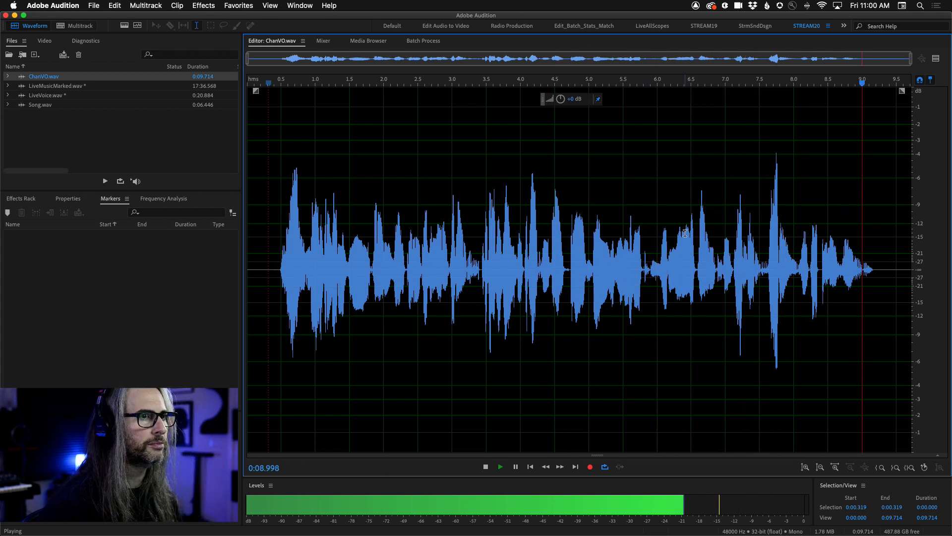
key(space)
Select the whole ChanVO.wav file, review the Normalize effect's options, and close it without applying.
drag(263, 199, 912, 278)
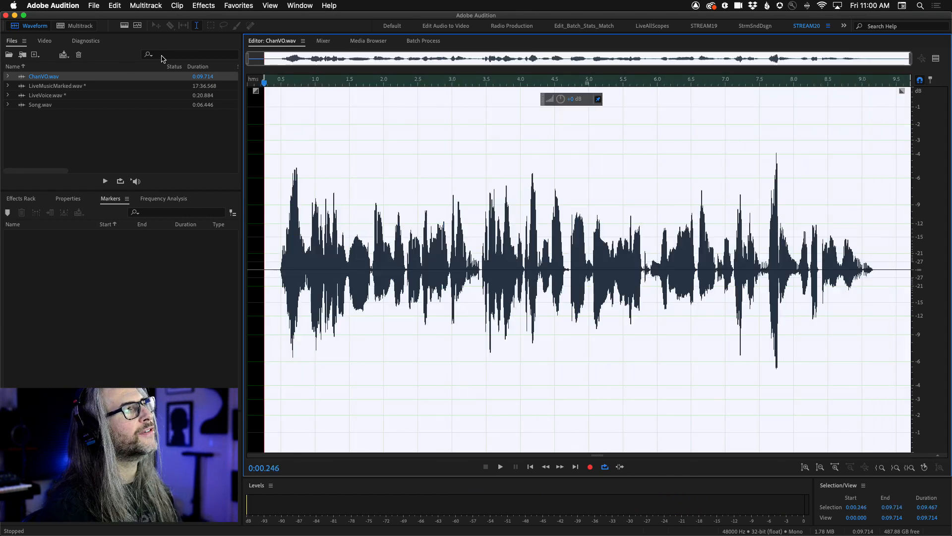
drag(264, 80, 195, 79)
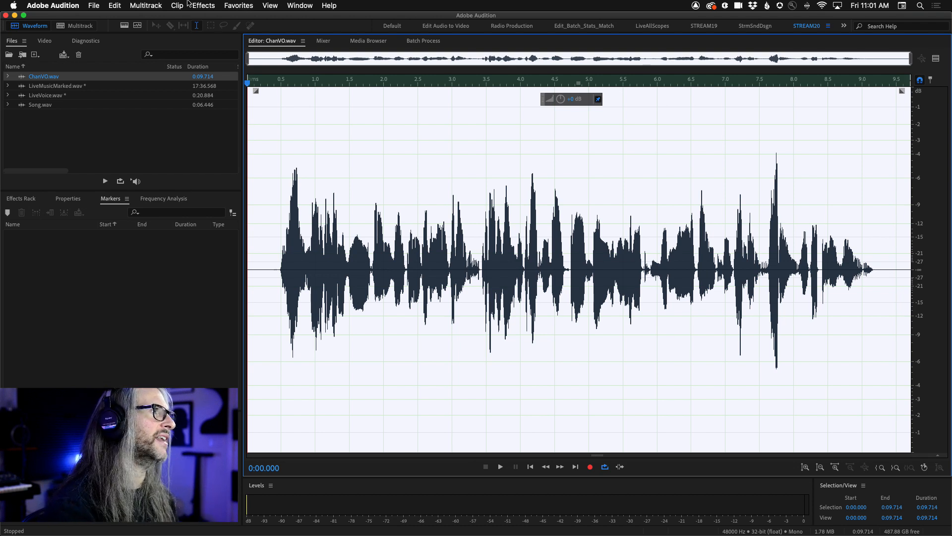
click(203, 6)
mouse_move(258, 124)
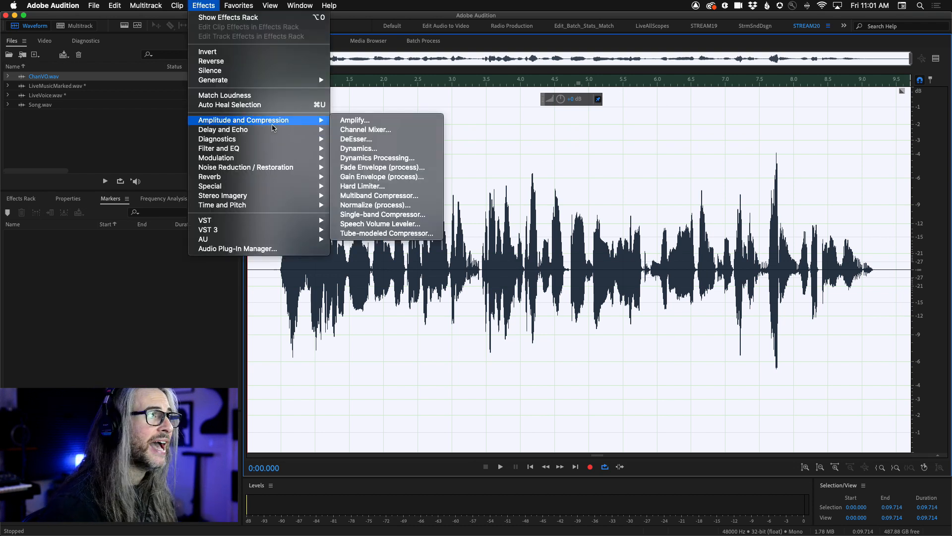
click(354, 205)
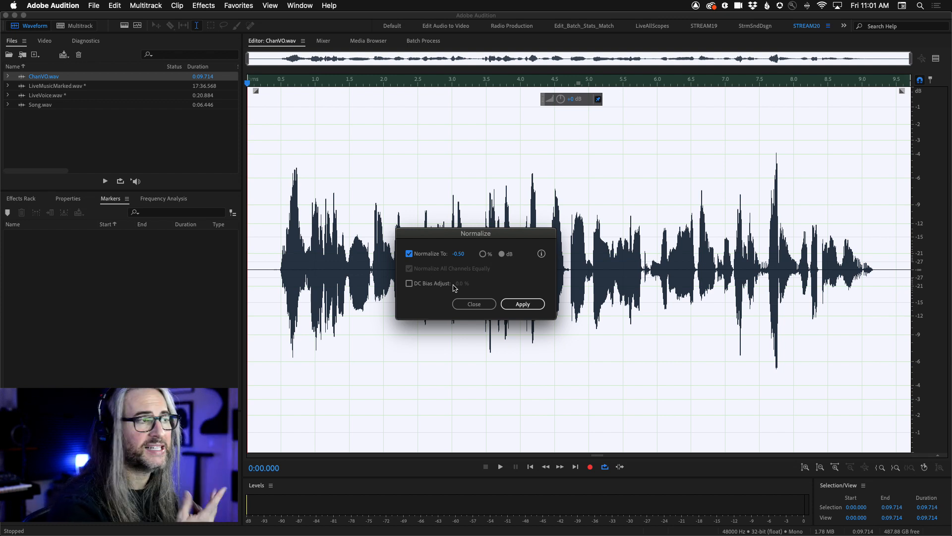
click(478, 304)
Review the Dynamics Processing effect's curve, attack and release settings and preset list, and close it without applying.
click(183, 4)
mouse_move(203, 5)
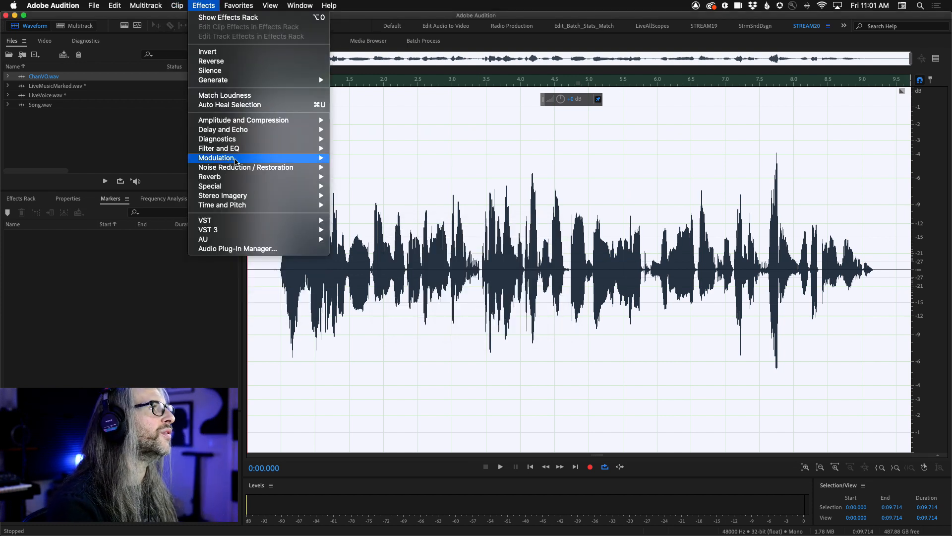
mouse_move(298, 120)
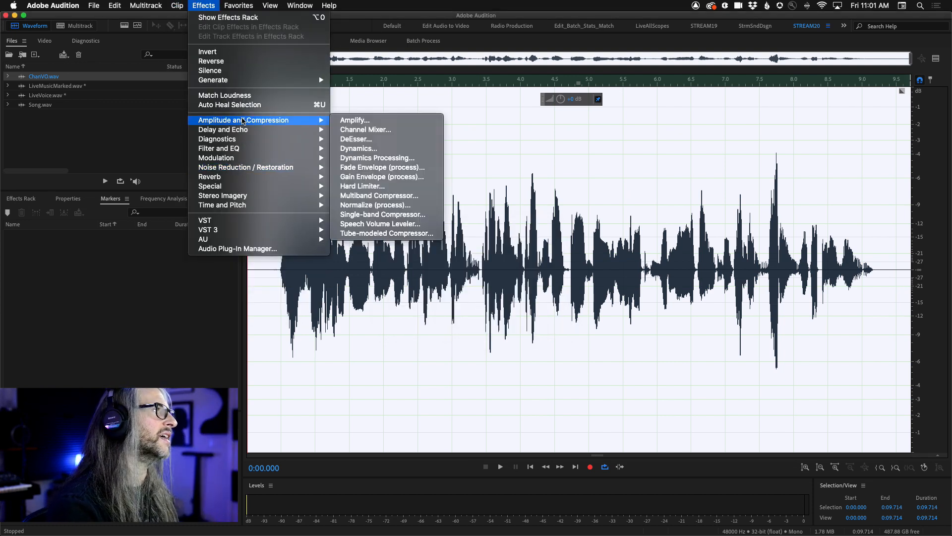
click(380, 158)
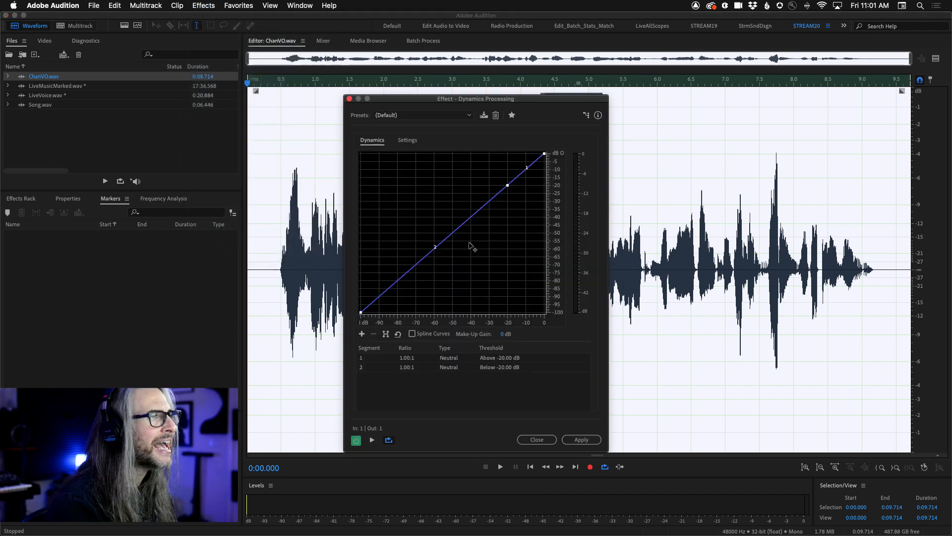
click(406, 140)
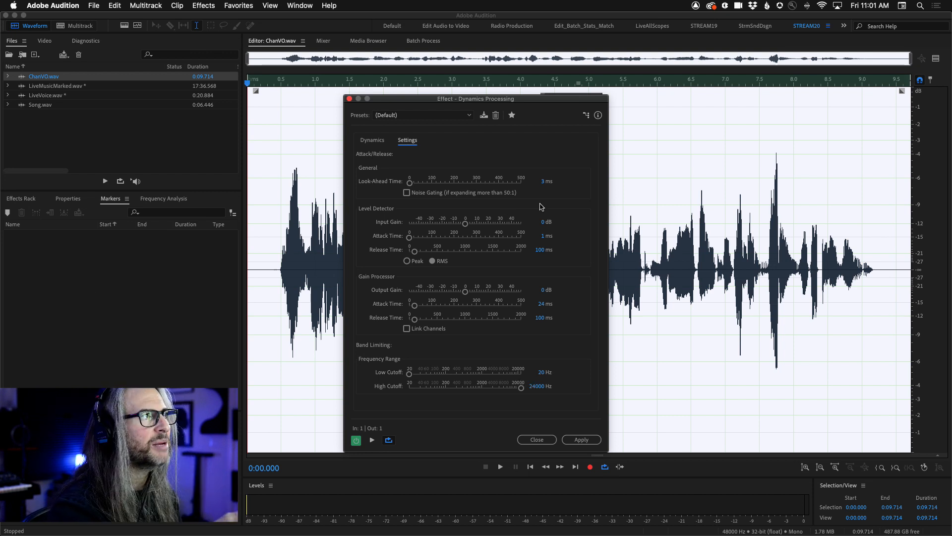
click(470, 115)
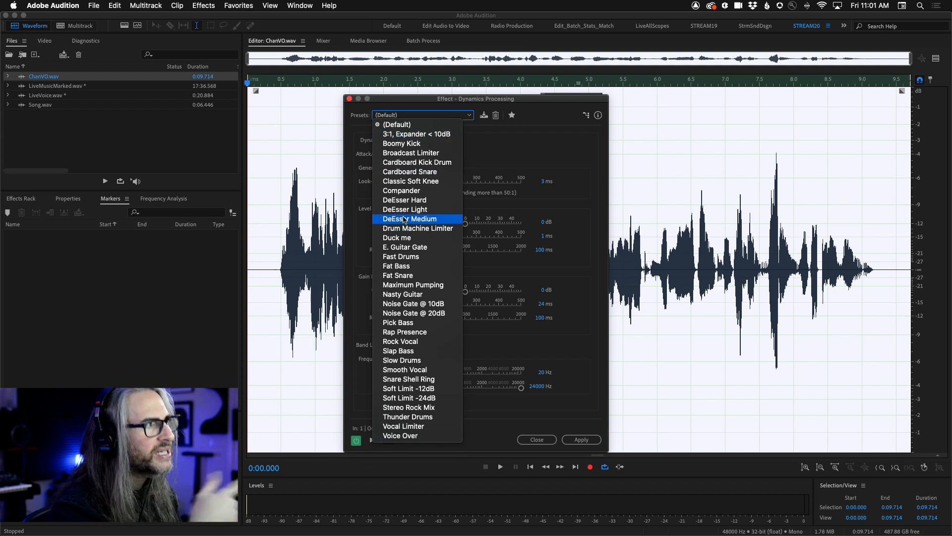
click(448, 106)
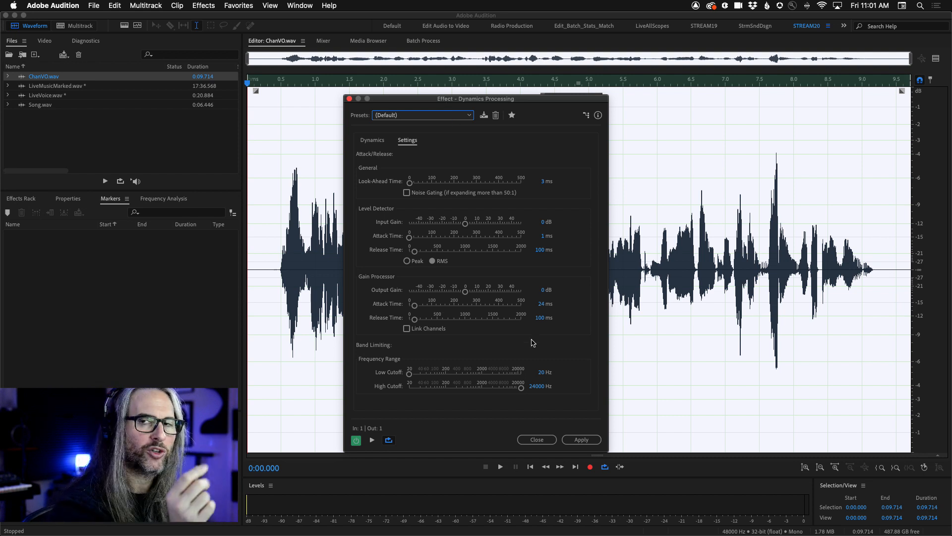
click(535, 441)
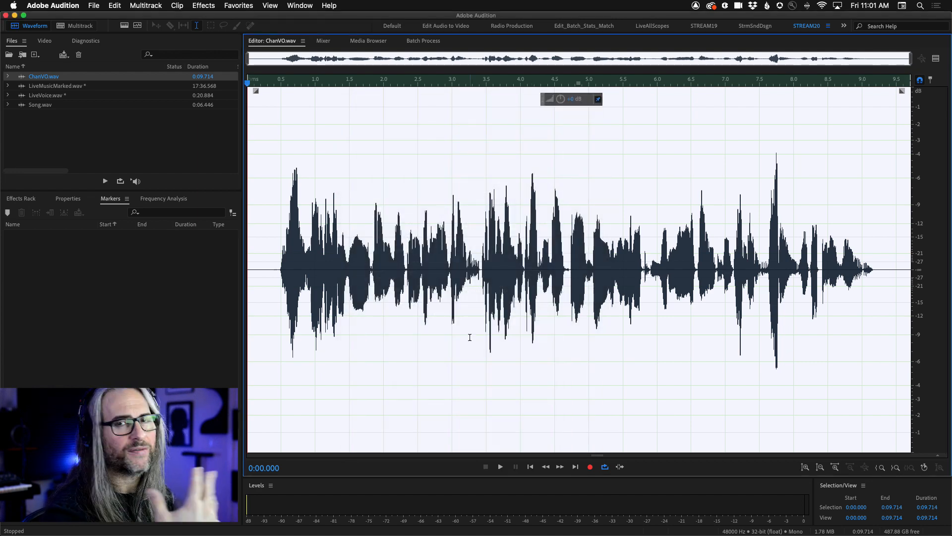
Place the playhead at 0:00.420, open the Parametric Equalizer effect and load its Full Reset preset.
click(276, 260)
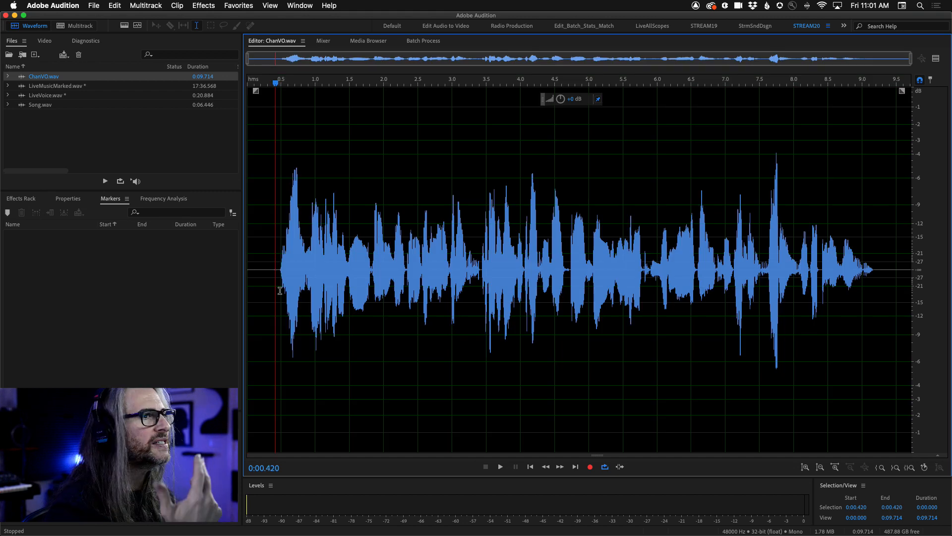
click(238, 5)
click(241, 4)
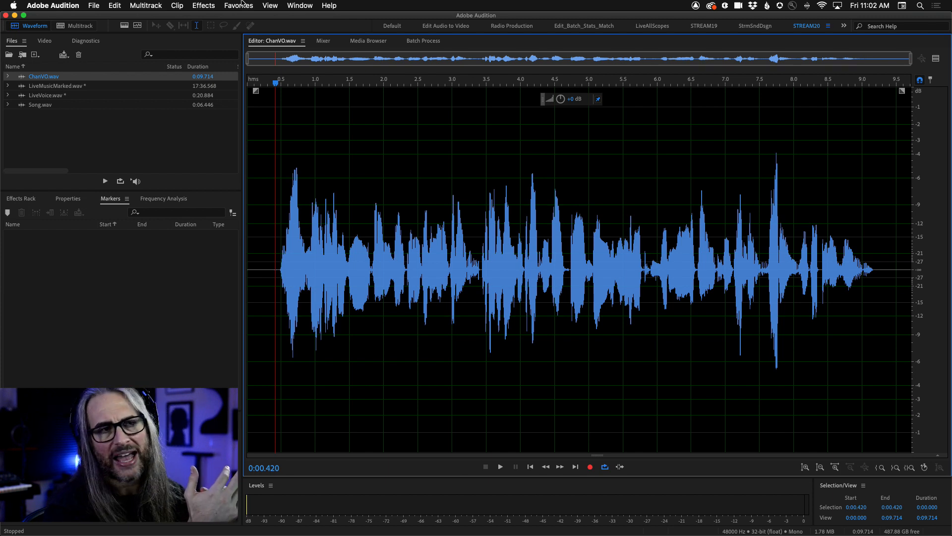
click(217, 4)
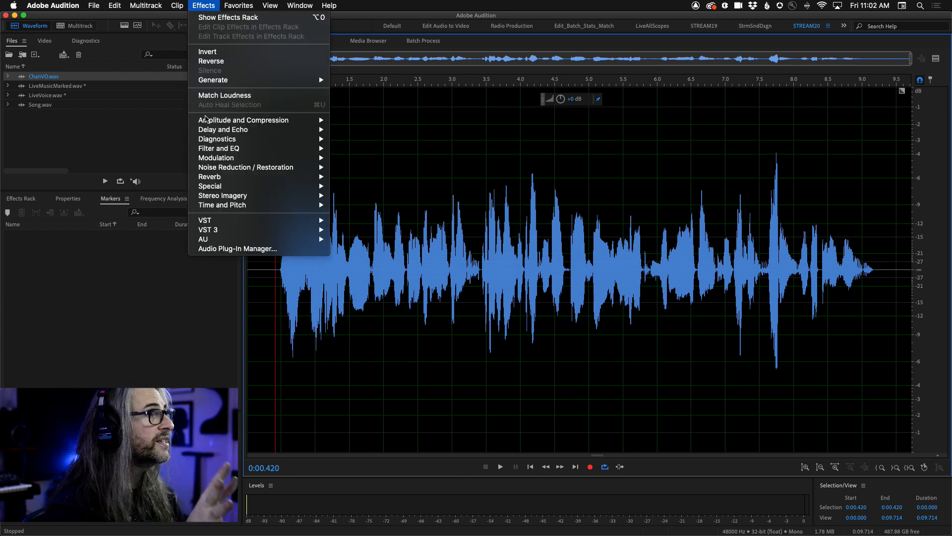
mouse_move(217, 148)
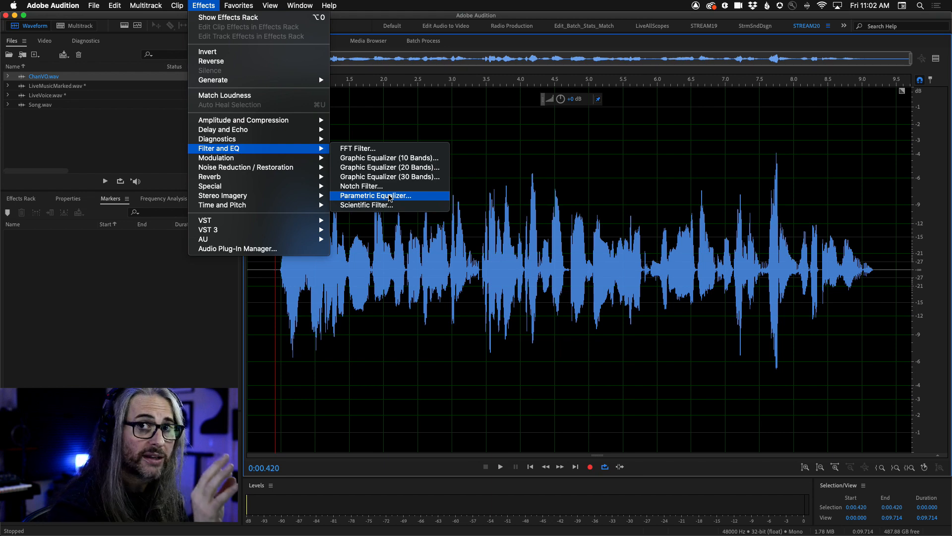
click(390, 196)
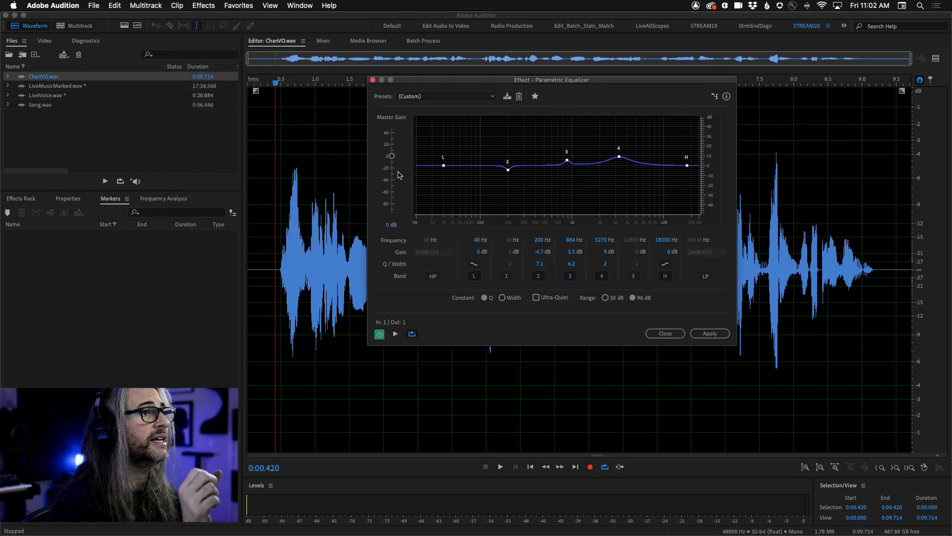
drag(508, 83, 521, 108)
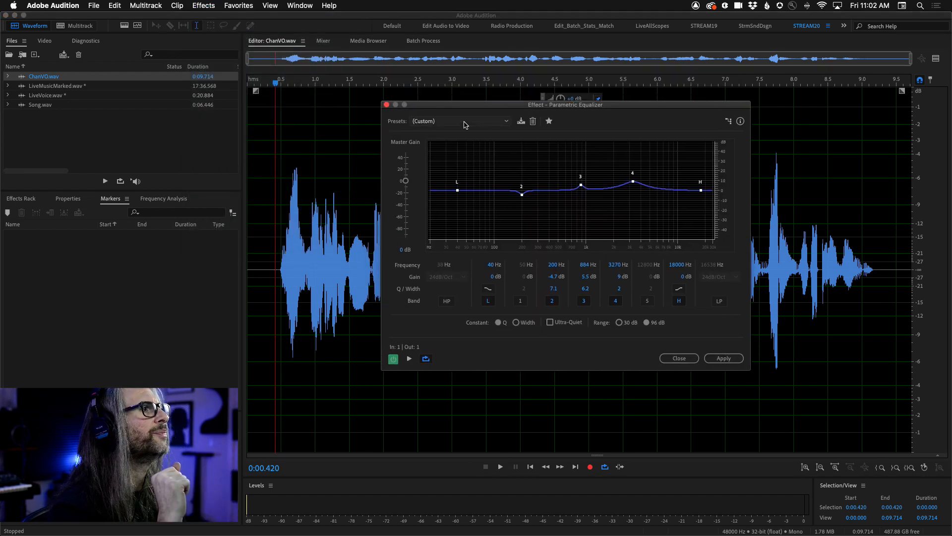
click(461, 121)
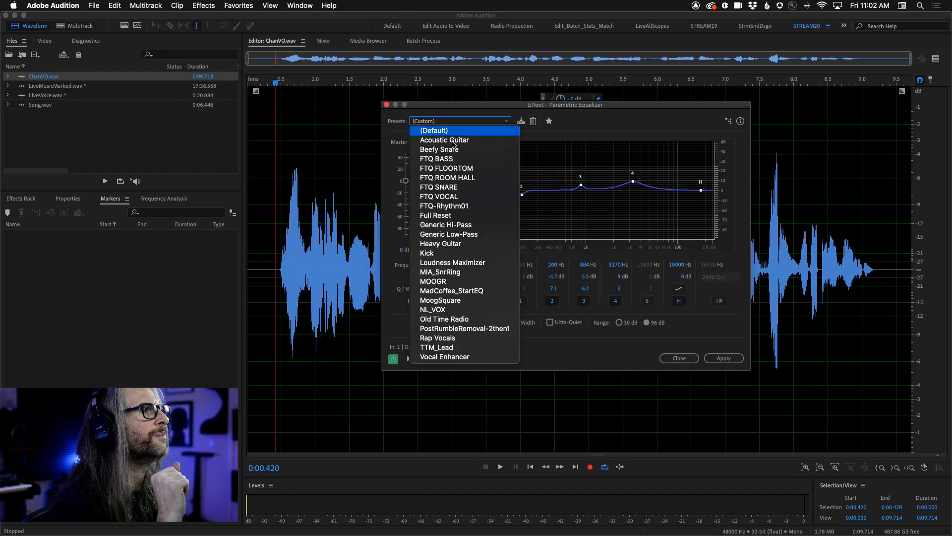
click(450, 218)
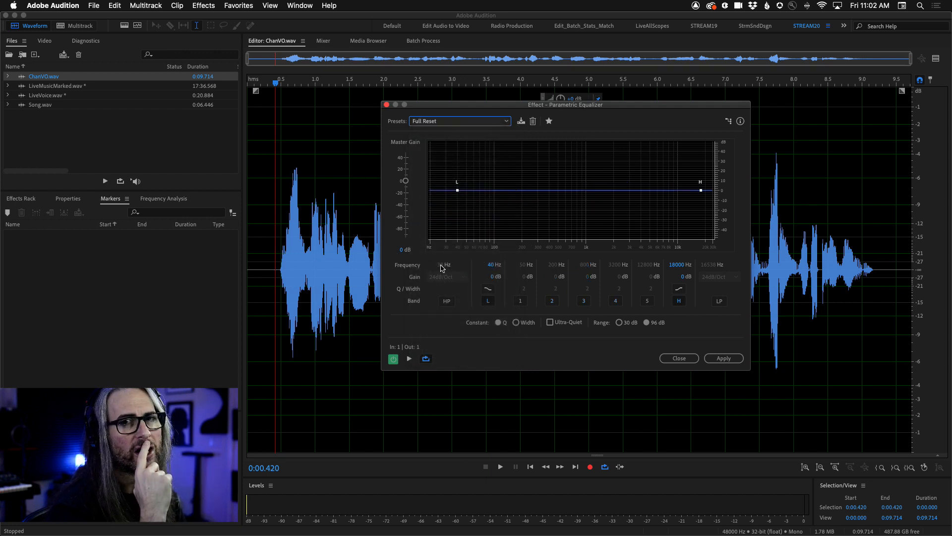
Start the equalizer preview and select the speech from 0:00.319 to 0:09.344 for looped playback.
drag(448, 106, 505, 70)
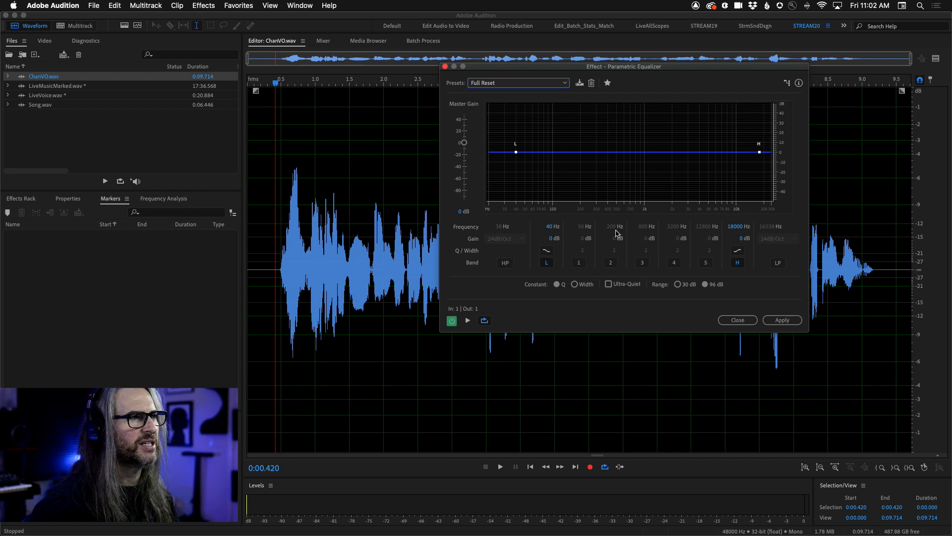
key(space)
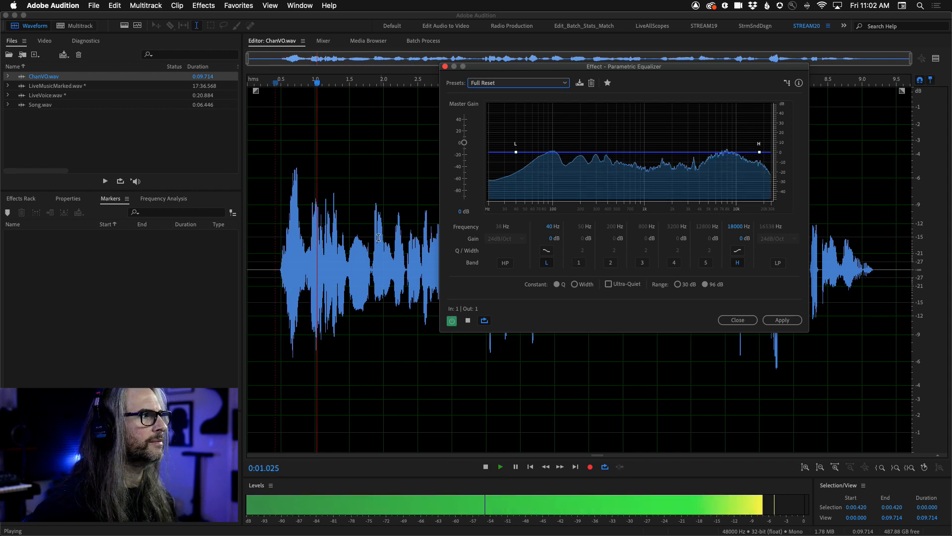
drag(269, 250, 886, 260)
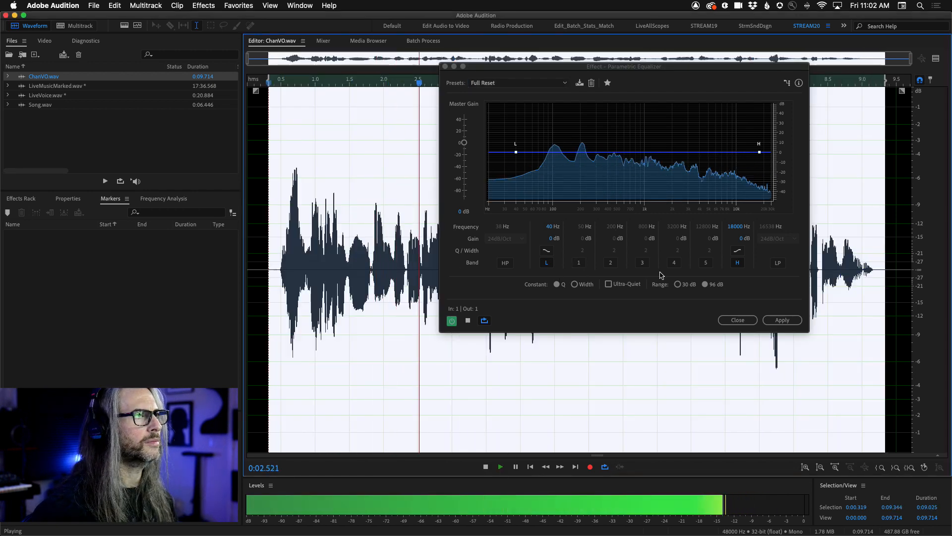
Enable equalizer band 1 at 68 Hz with 6 dB gain and Q 4.2, and band 3 at 667 Hz with -0.8 dB.
click(578, 263)
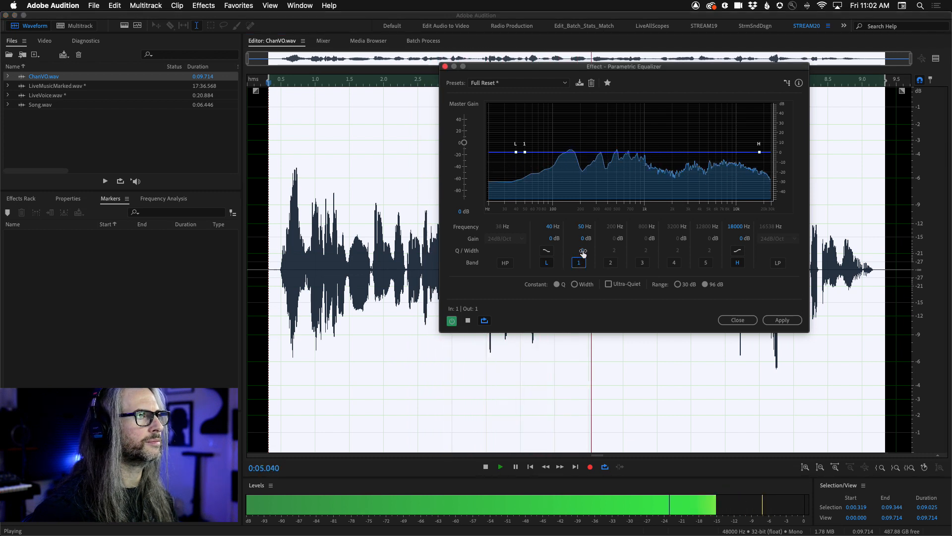
click(584, 227)
drag(584, 227, 616, 241)
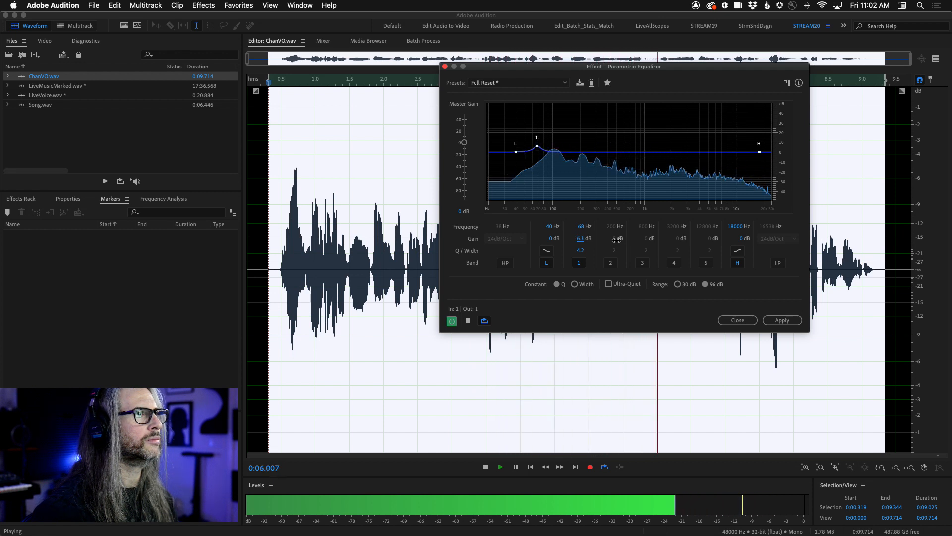
click(647, 239)
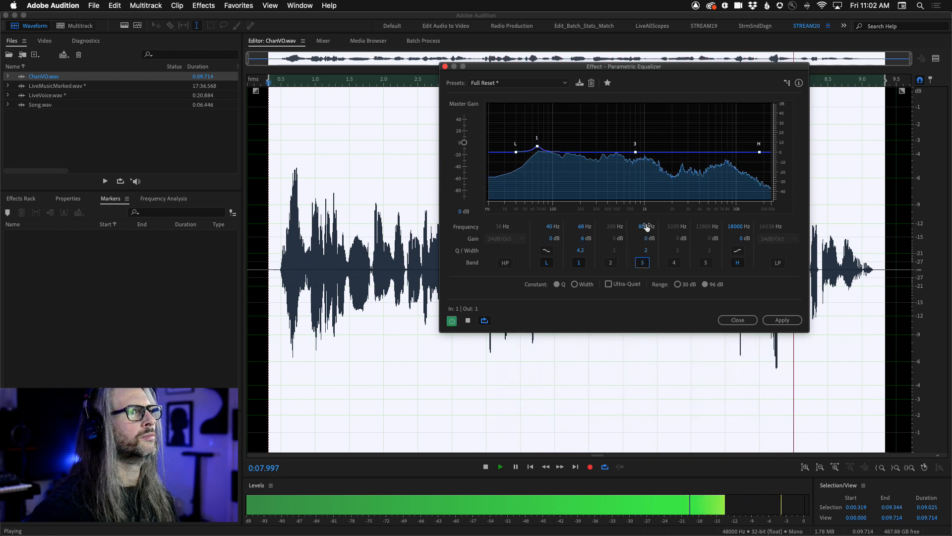
drag(647, 239, 705, 239)
drag(645, 227, 581, 242)
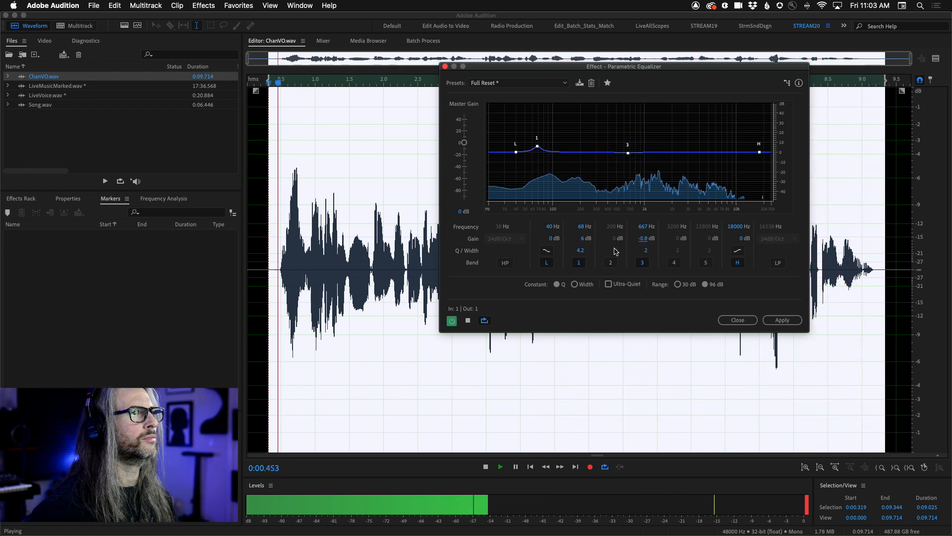
Enable band 5 at 8366 Hz with 2.4 dB gain, stop the preview, and set band 1's Q to 3.7 and band 3's gain to -1.2 dB.
click(705, 263)
drag(707, 227, 697, 231)
mouse_move(696, 230)
mouse_down()
mouse_move(723, 239)
mouse_move(711, 228)
mouse_up()
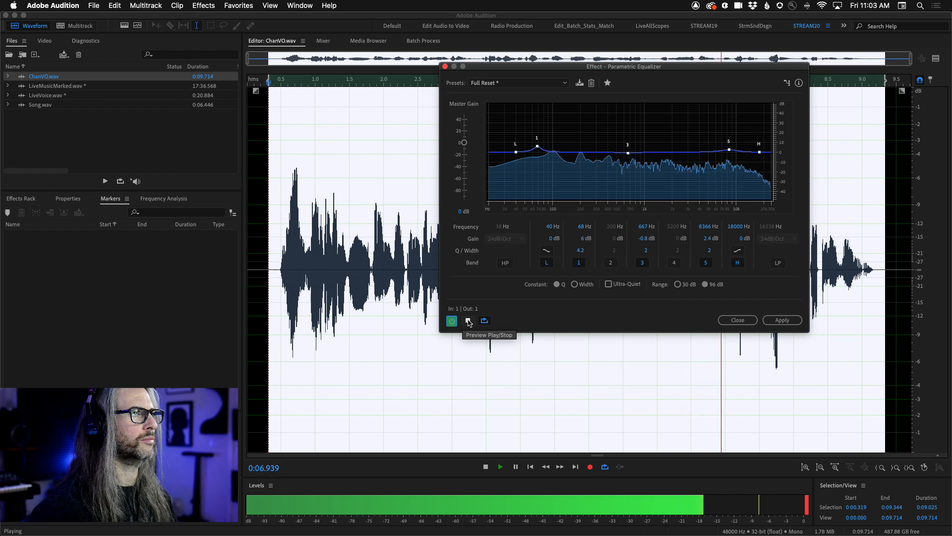
click(468, 322)
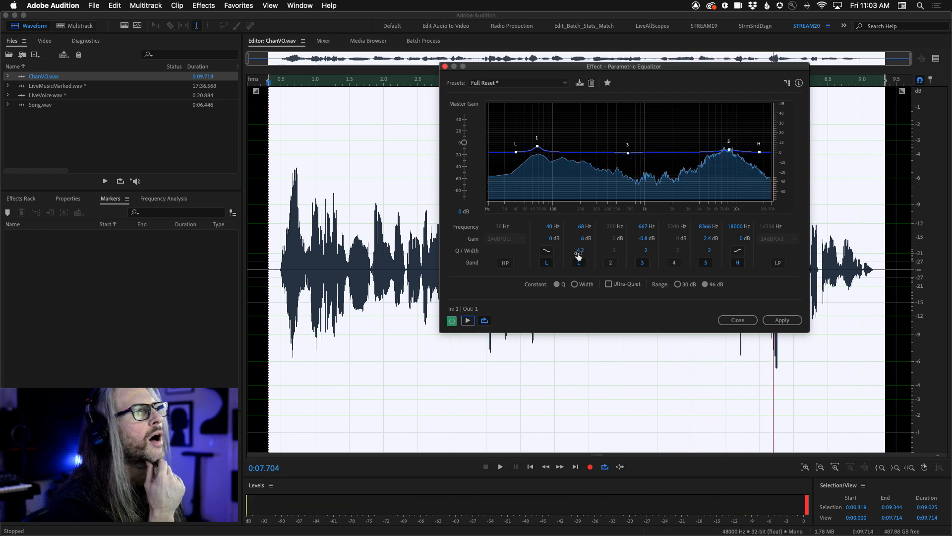
drag(573, 251, 572, 253)
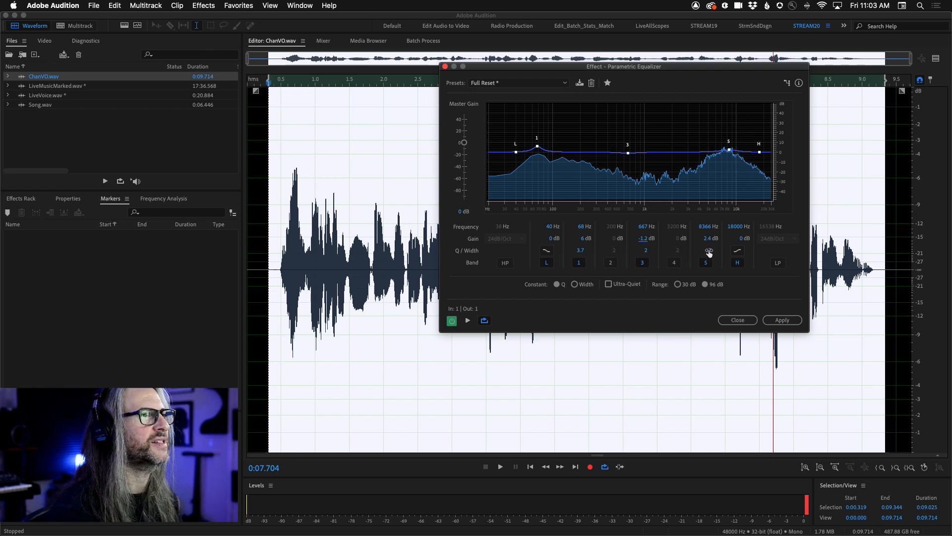
Save the equalizer settings as the preset VO STANDARD, close the effect without applying it, and clear the waveform selection.
click(579, 83)
text(V)
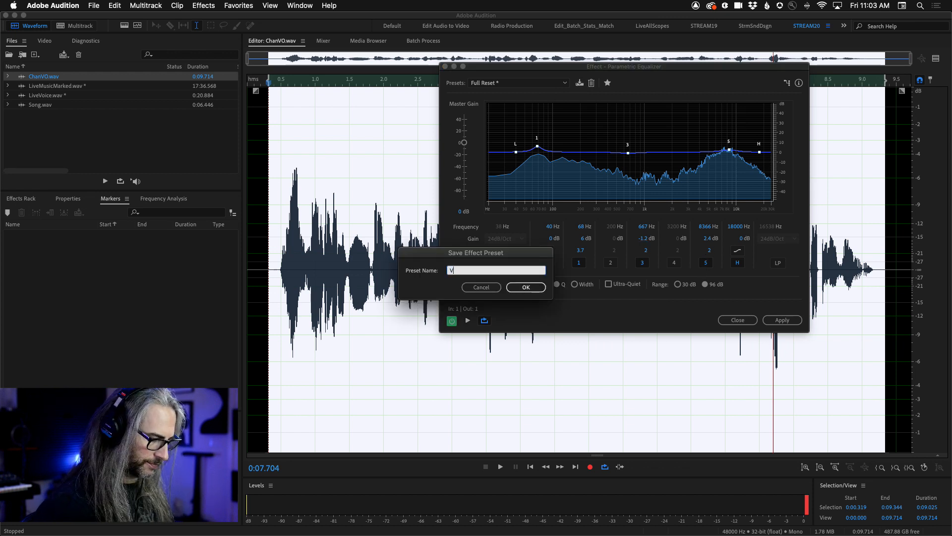
text(O STANDARD)
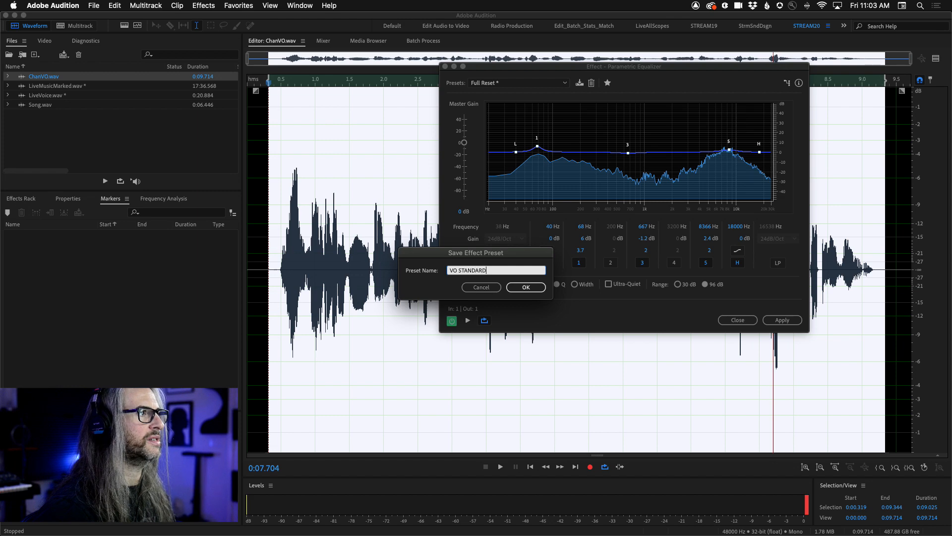
click(525, 287)
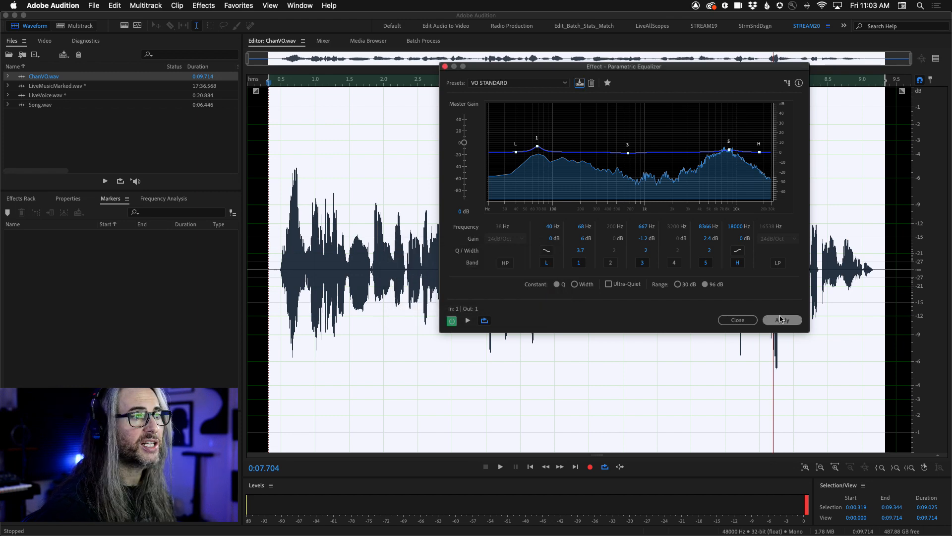
click(739, 321)
click(502, 231)
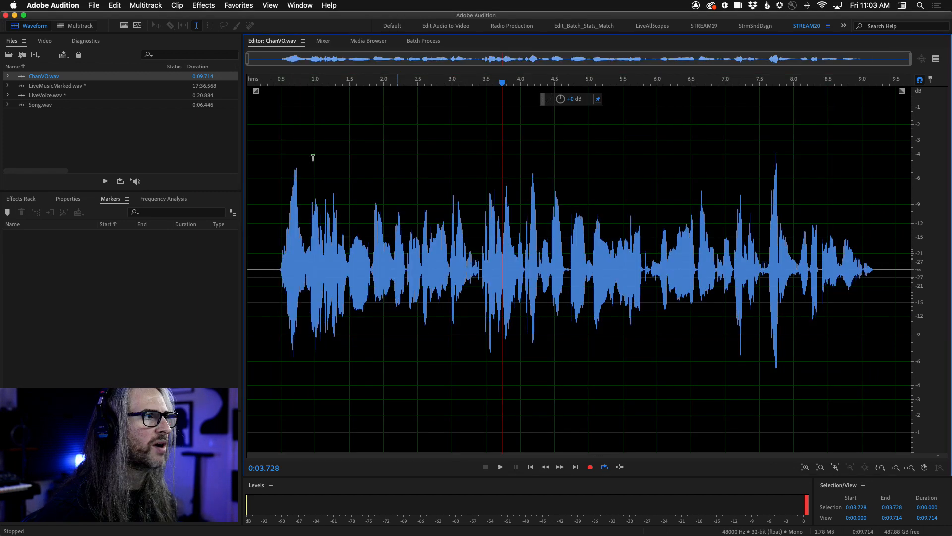
Open the Tube-modeled Compressor on ChanVO.wav and load its Voice Thickener preset.
click(208, 4)
mouse_move(278, 120)
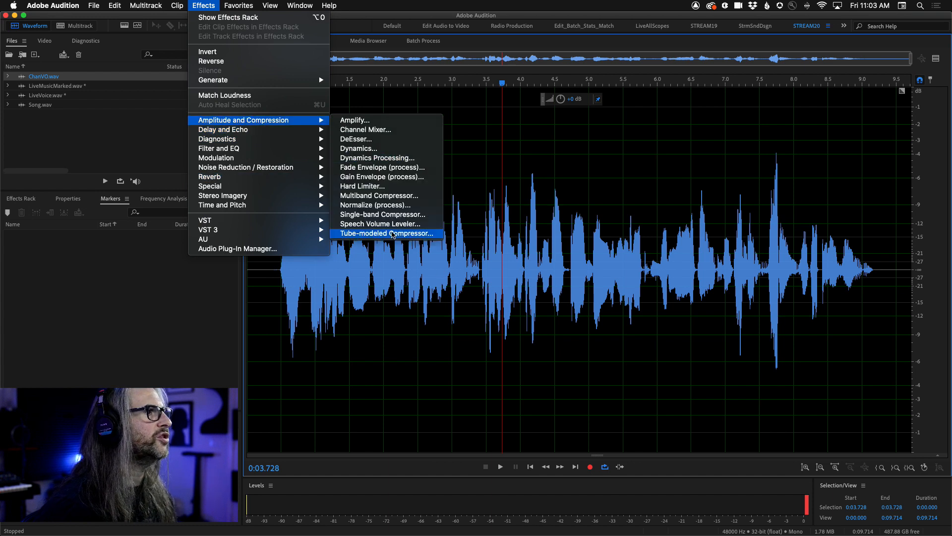
click(393, 234)
drag(488, 128, 673, 63)
click(681, 81)
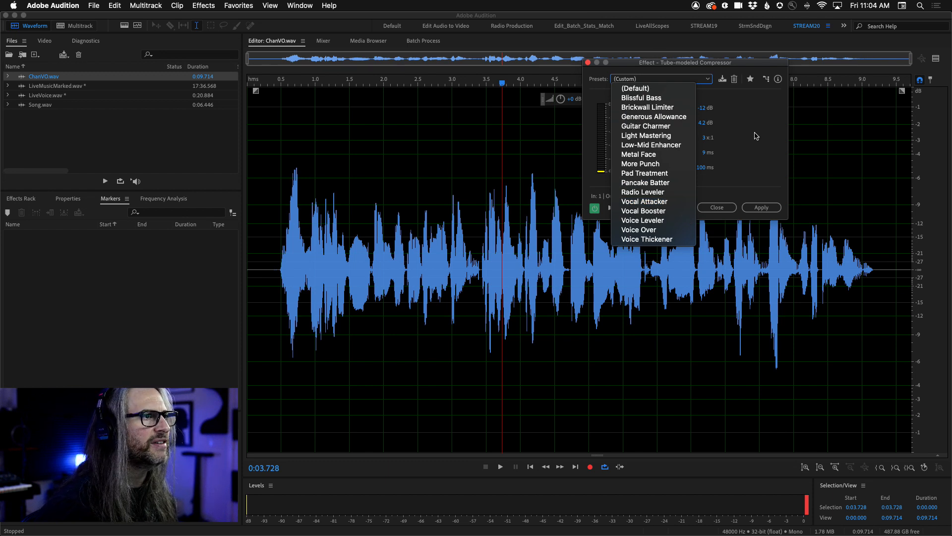
click(660, 242)
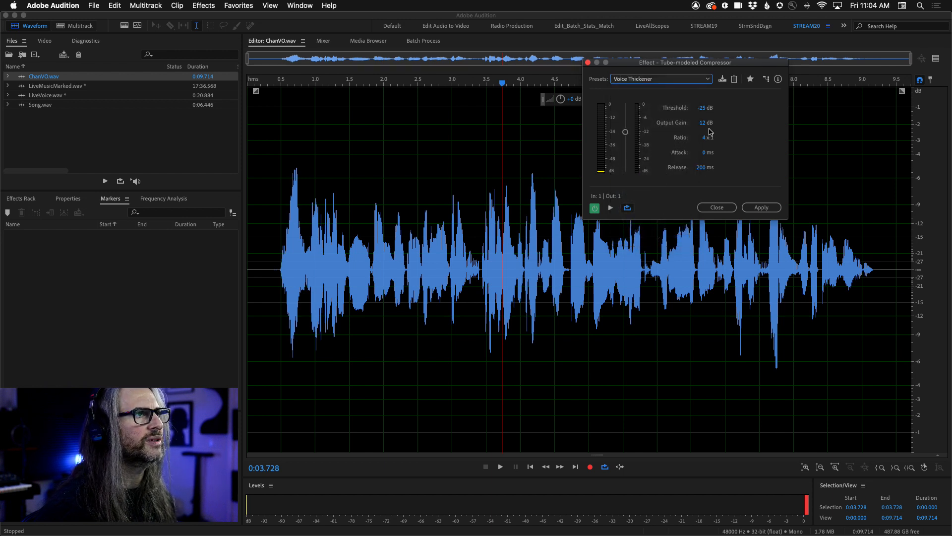
Try the Voice Leveler and Vocal Booster compressor presets, and settle on the Vocal Attacker preset.
click(699, 82)
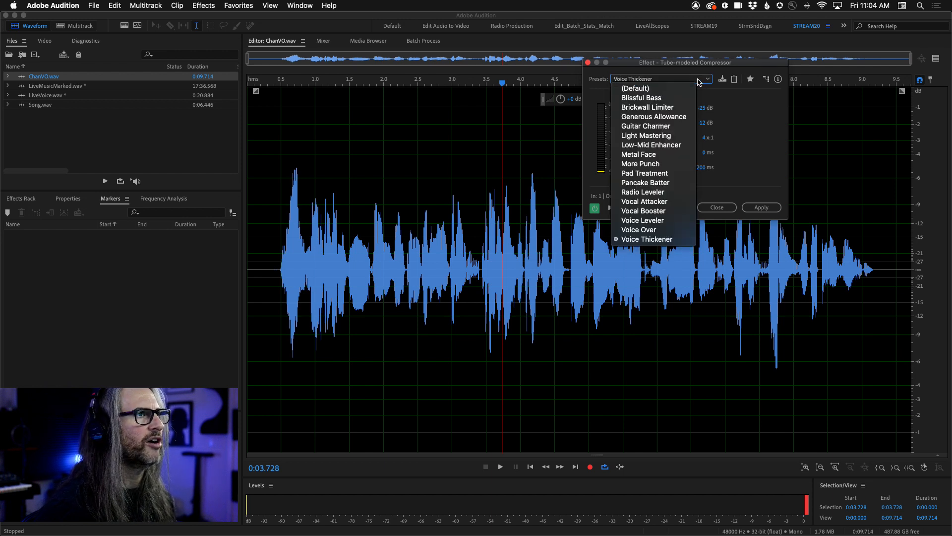
click(668, 220)
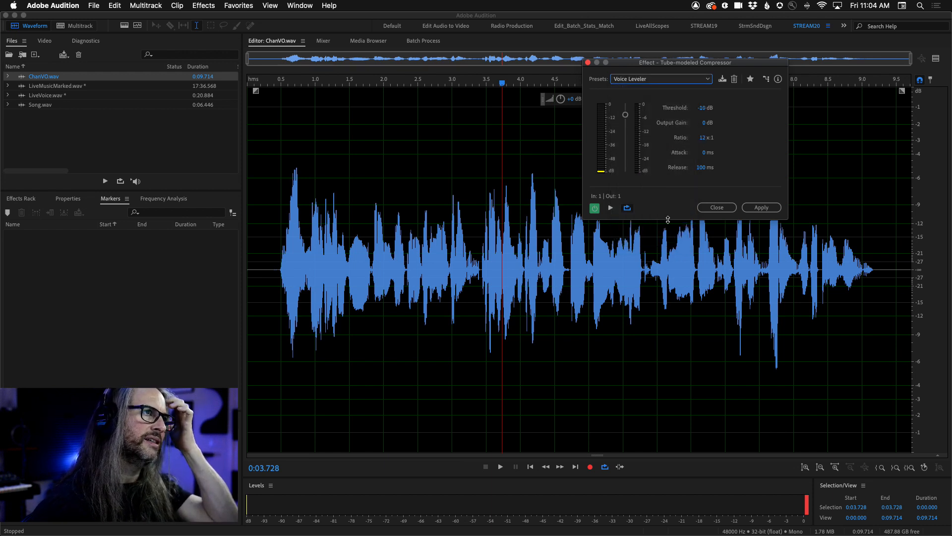
click(685, 81)
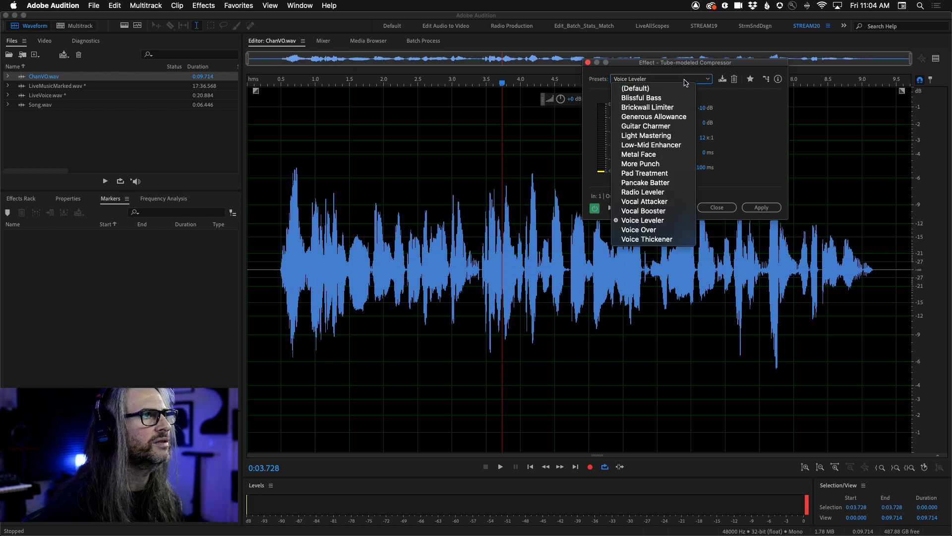
click(672, 211)
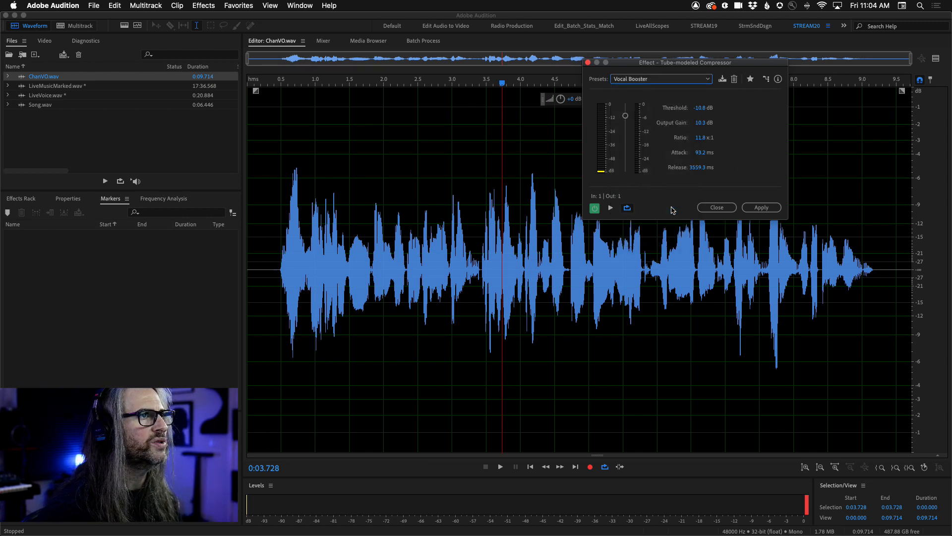
click(671, 79)
click(656, 202)
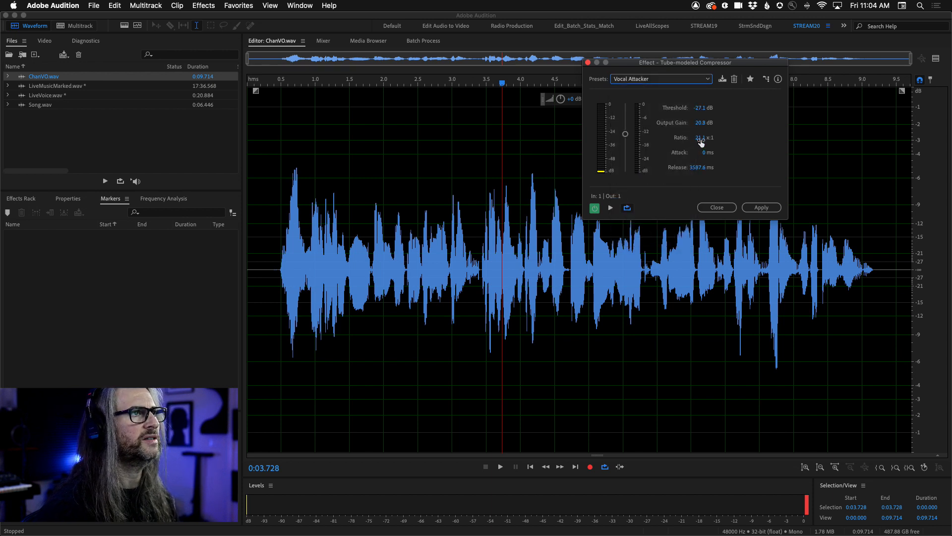
Set the compressor's output gain to 0 dB and its ratio to 4:1.
click(696, 124)
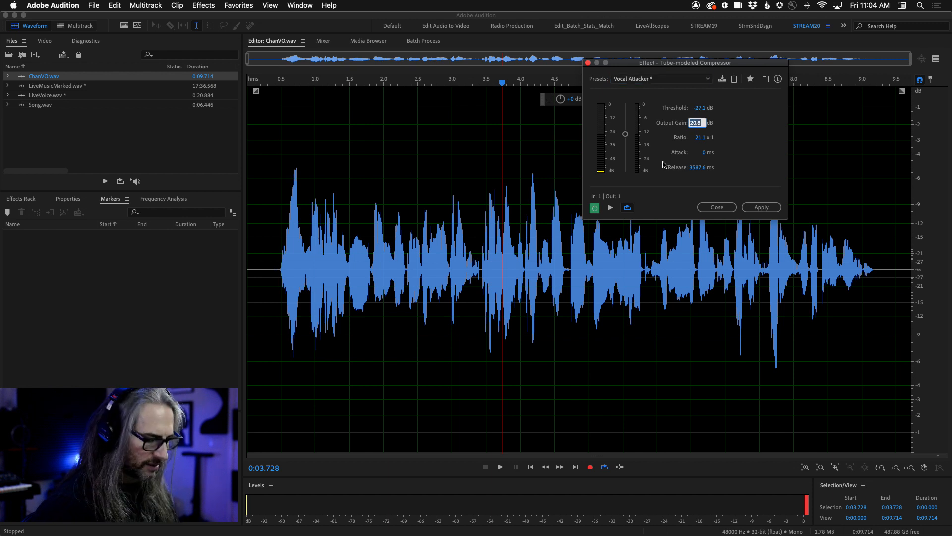
text(0)
key(Return)
click(699, 138)
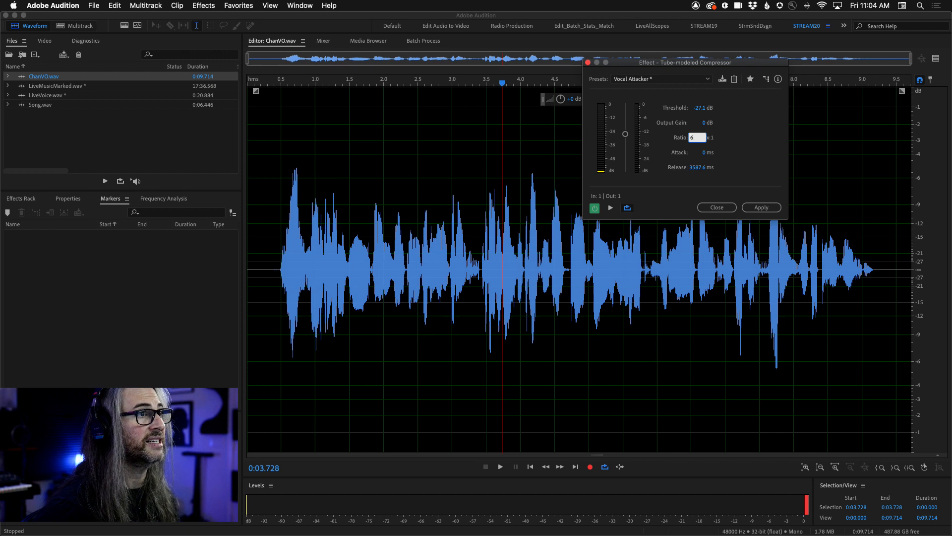
key(Return)
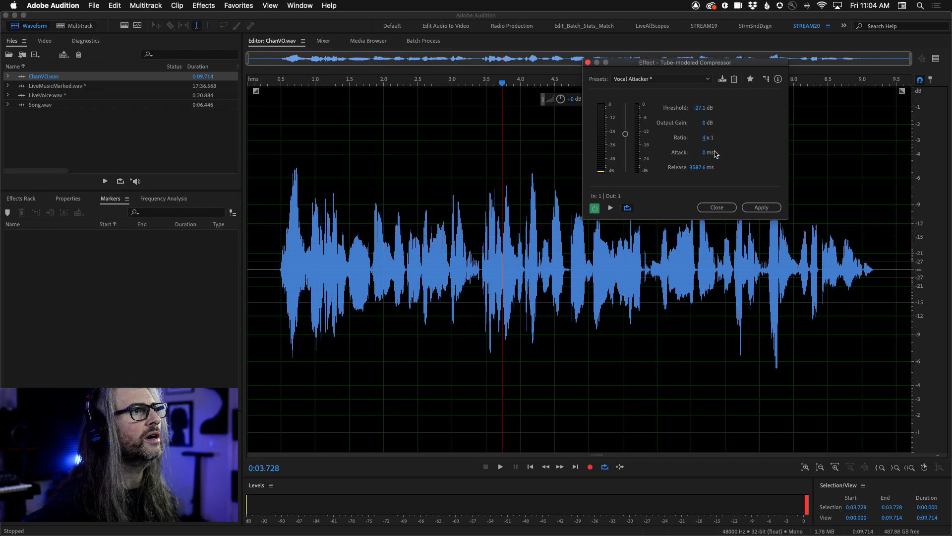
Set the compressor's attack to 3 ms and its release to 200 ms.
click(703, 154)
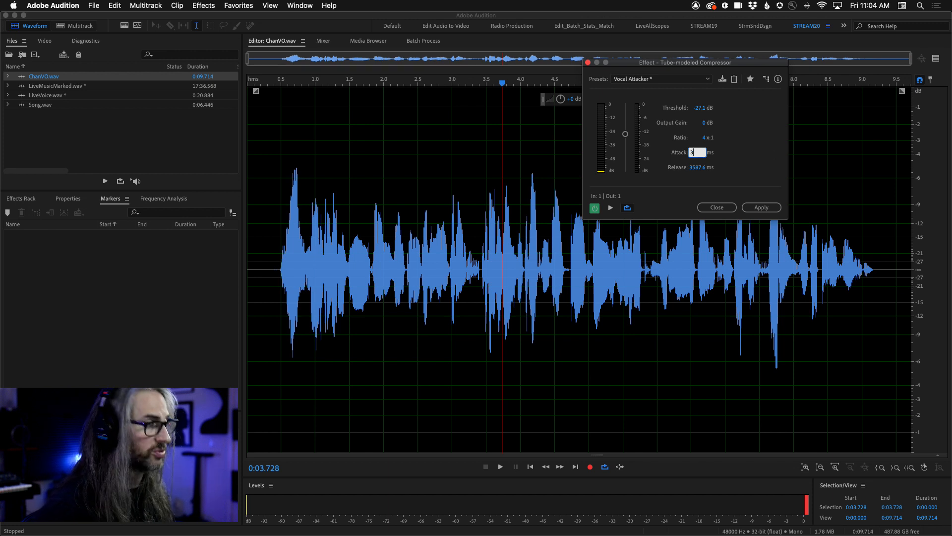
key(Return)
click(699, 168)
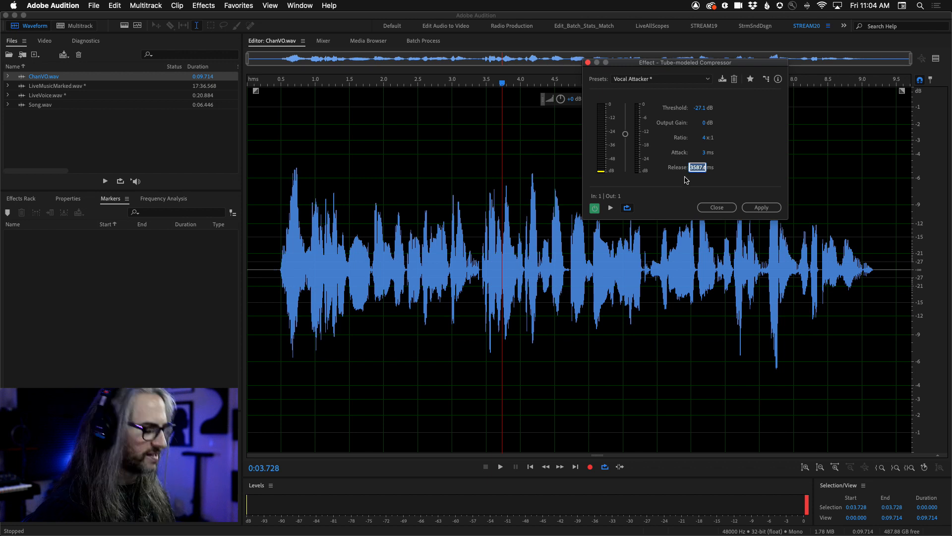
text(200)
key(Return)
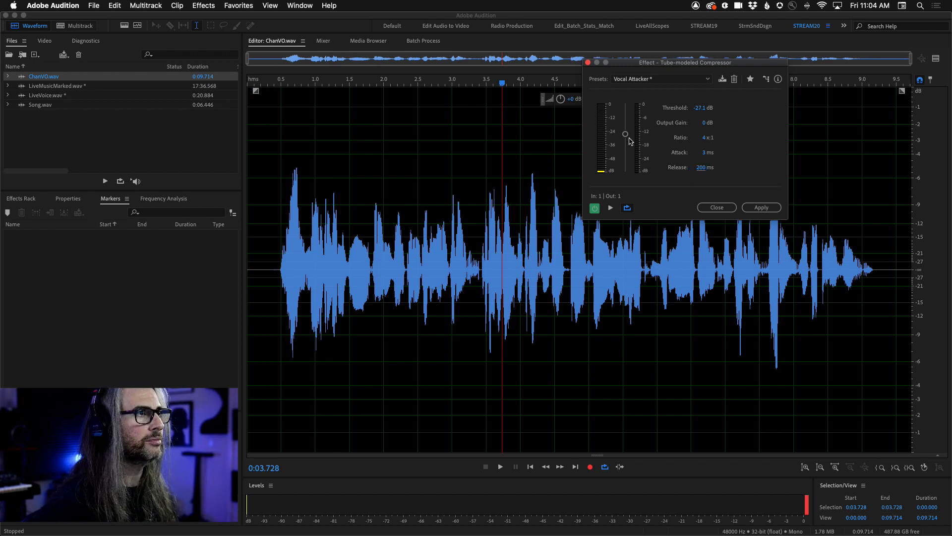
Preview the speech from 0:00.399 to 0:09.220 and set the compressor's threshold to -20 dB during playback.
drag(274, 251, 876, 276)
click(611, 208)
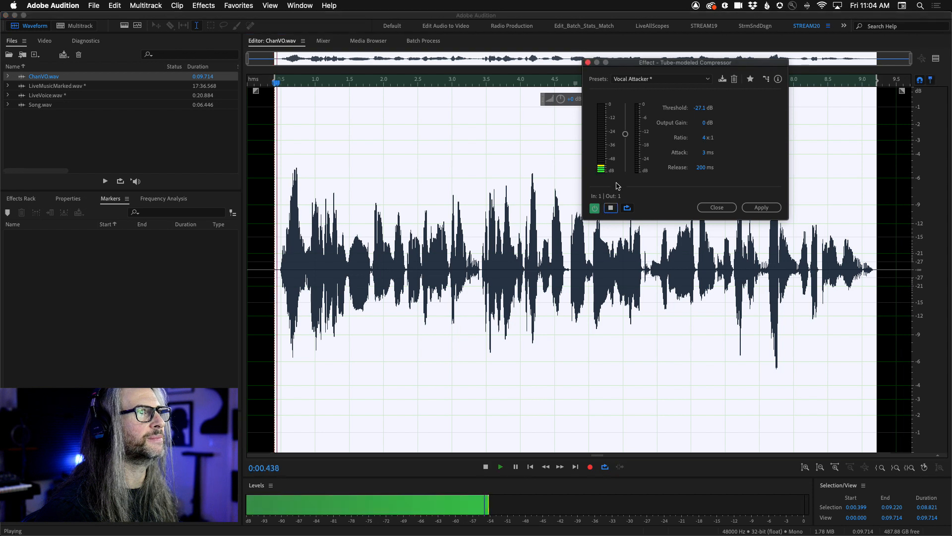
drag(625, 134, 626, 128)
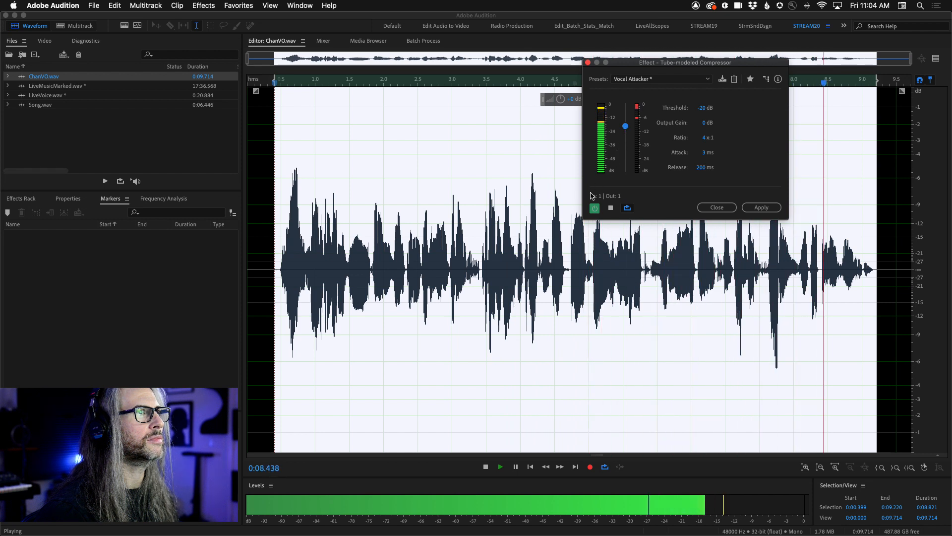
Compare the bypassed and compressed sound during playback, and stop the preview.
click(595, 210)
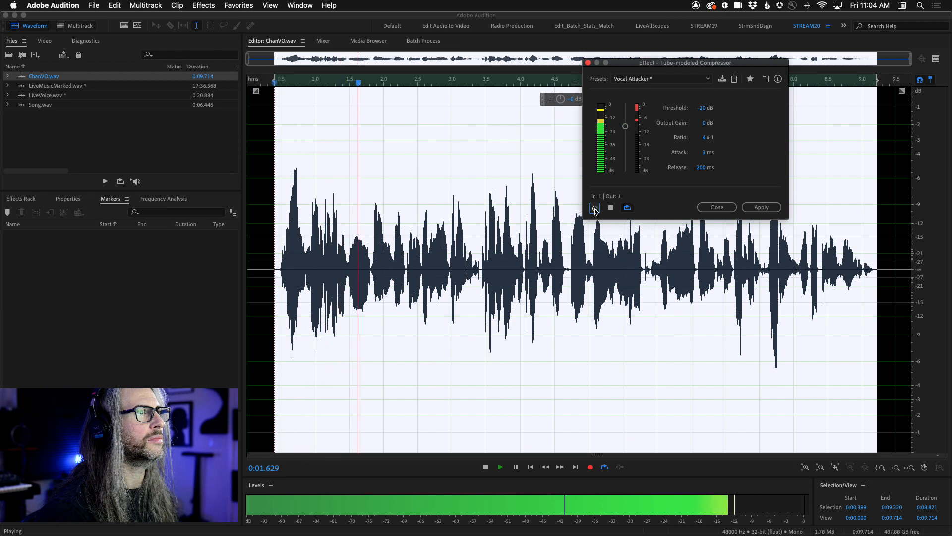
click(597, 212)
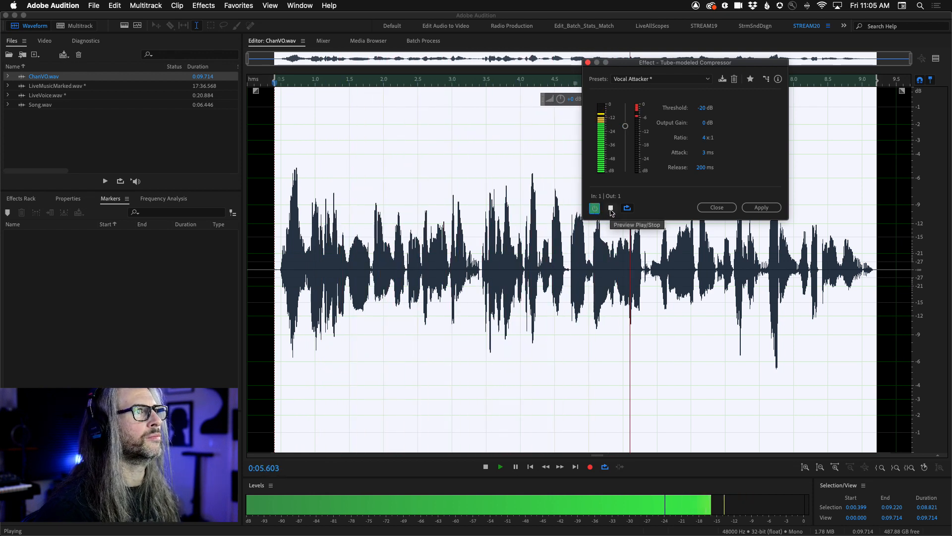
click(611, 211)
click(611, 209)
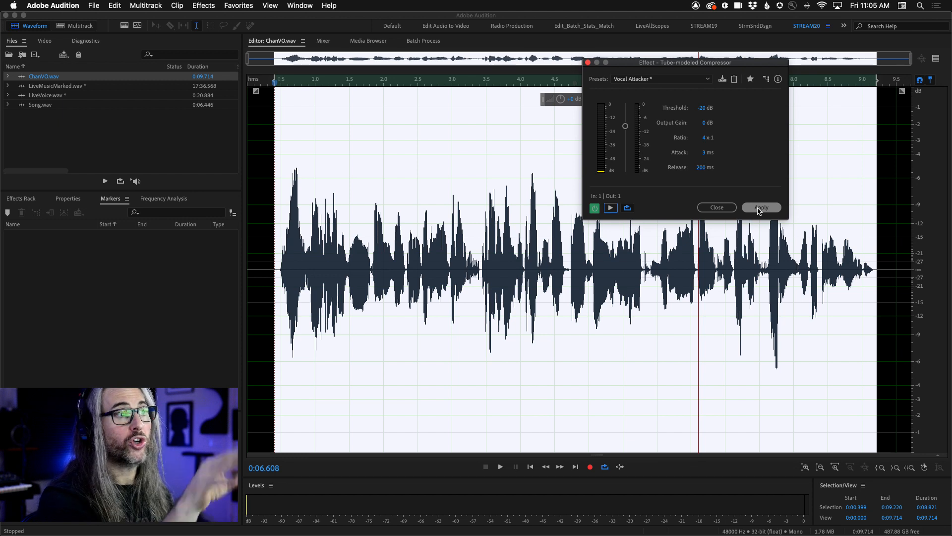
Apply the compressor to the selected speech to check its effect on the waveform, and undo it.
drag(694, 62, 551, 378)
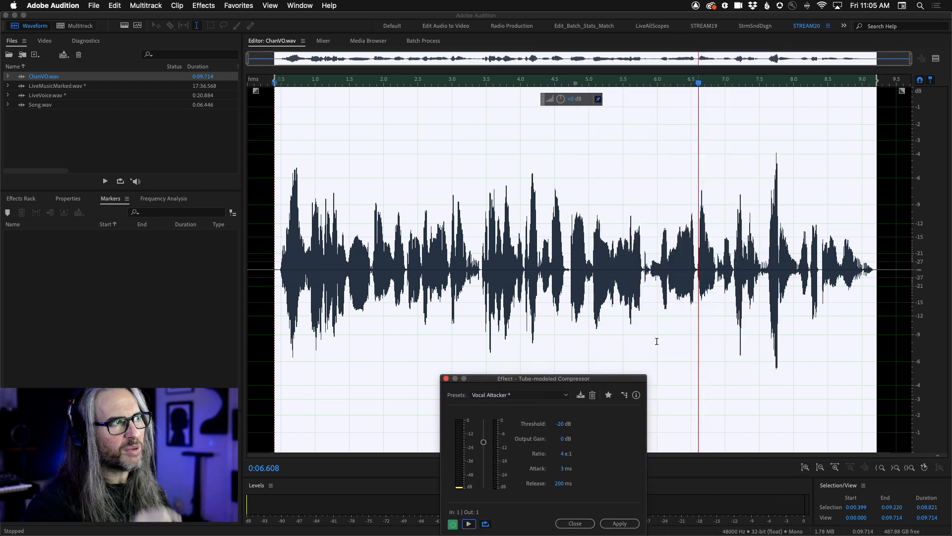
drag(528, 383, 636, 51)
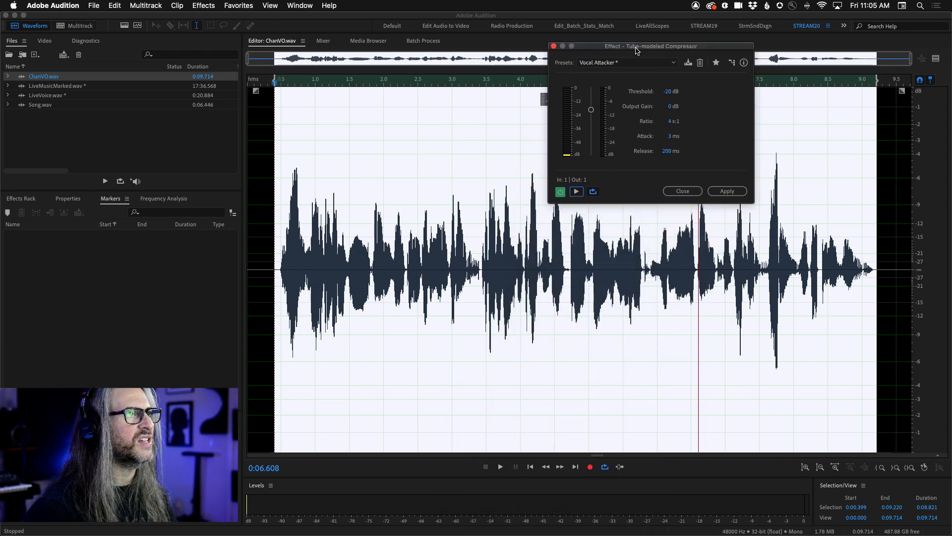
click(725, 192)
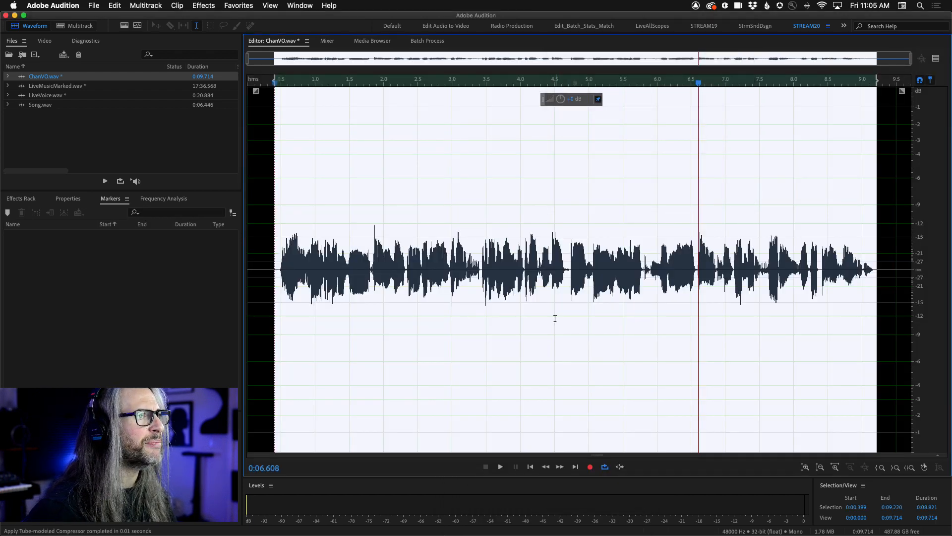
click(555, 318)
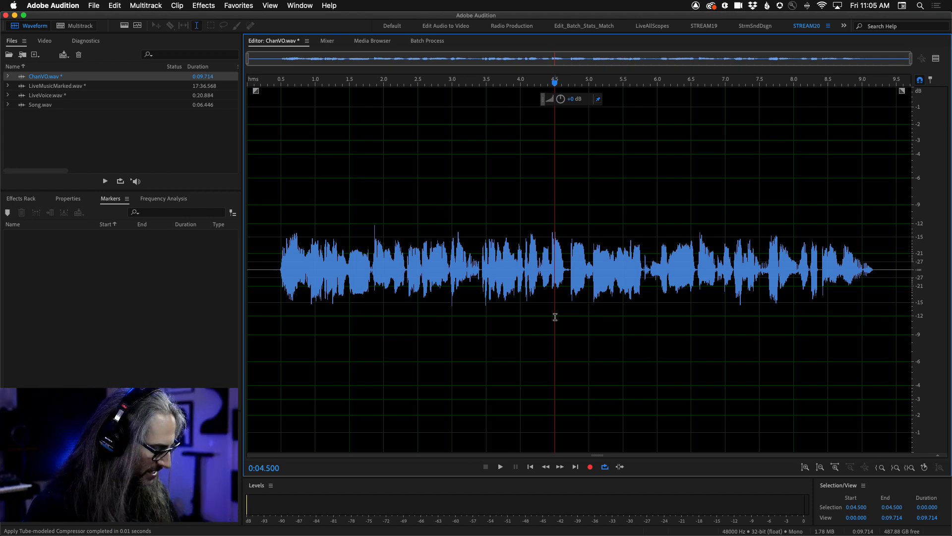
key(super+z)
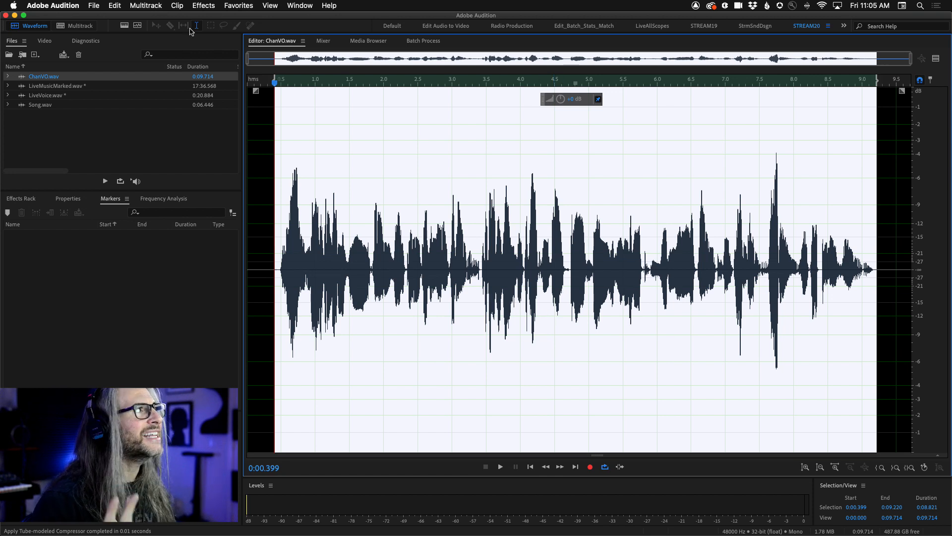
Repeat the Tube-modeled Compressor command with output gain set to 2 dB and apply it to the selection.
click(115, 5)
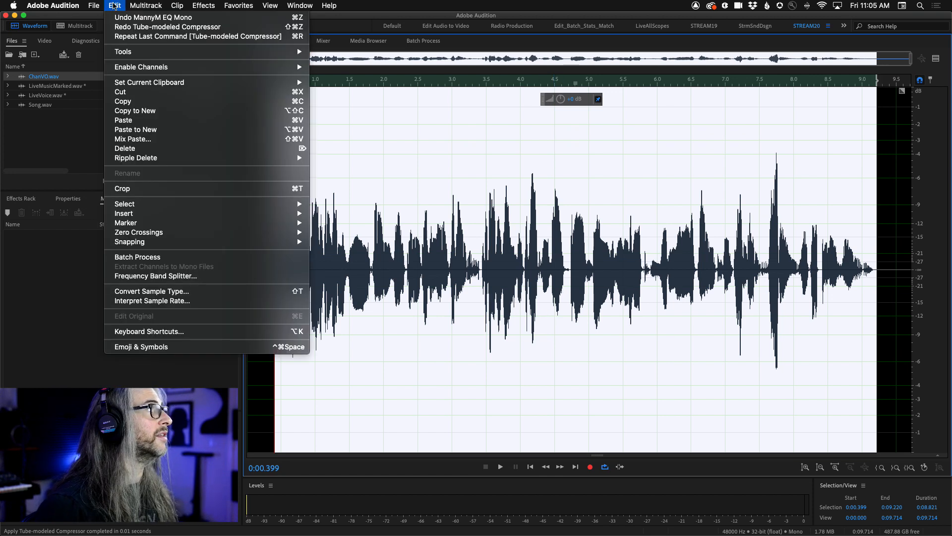
click(119, 37)
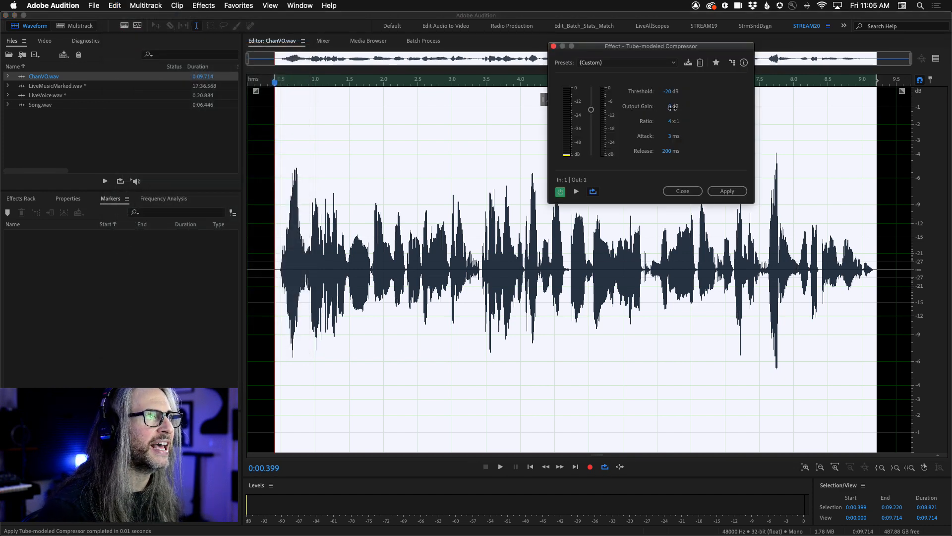
drag(676, 107, 681, 107)
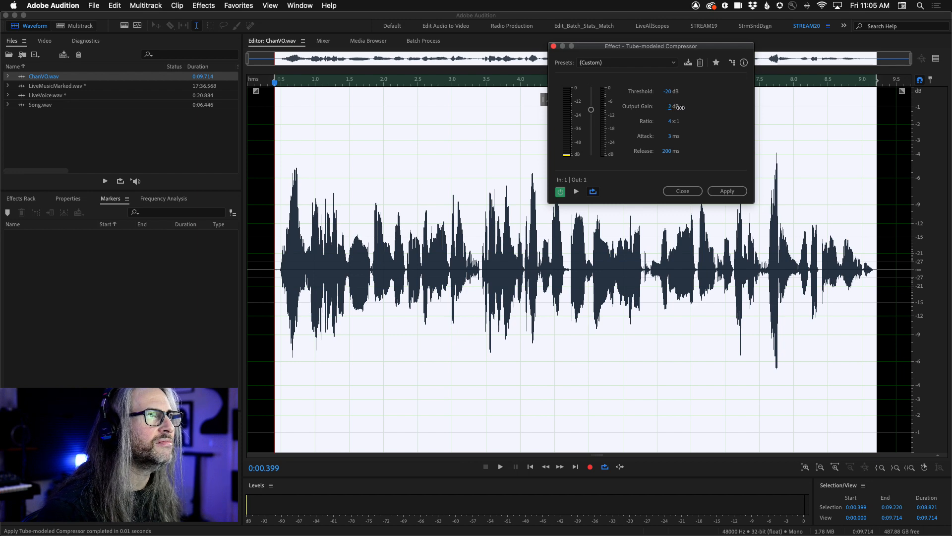
click(727, 191)
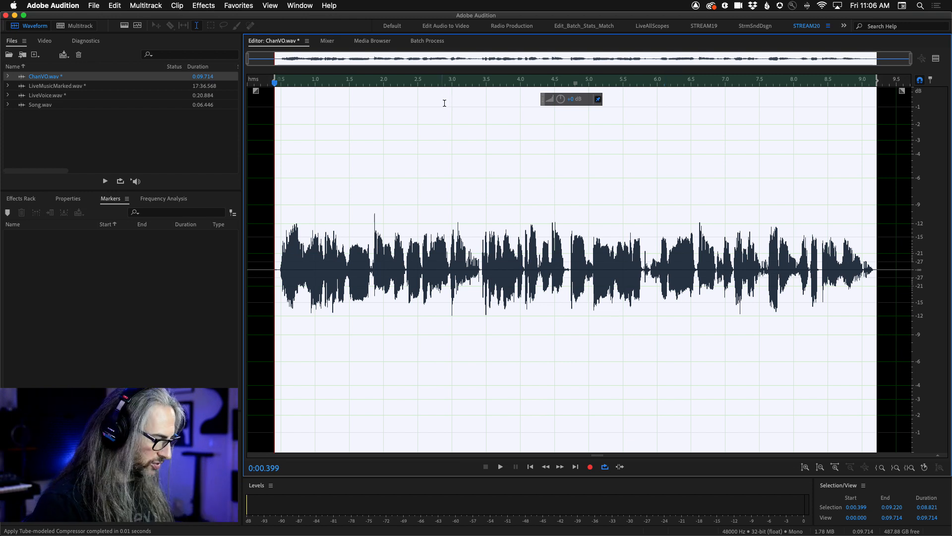
Reopen the compressor on the uncompressed speech, save its settings as the preset VO COMP, and close it without applying.
click(112, 5)
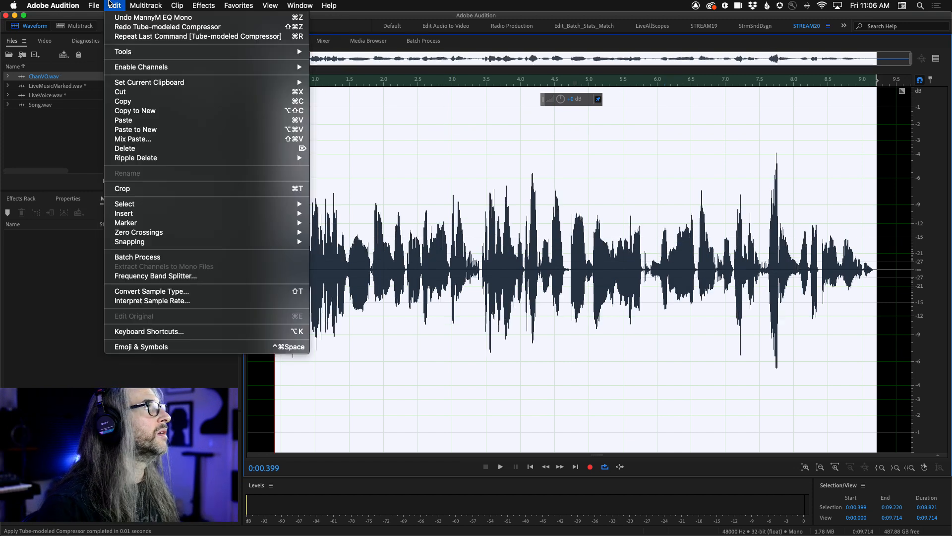
click(157, 38)
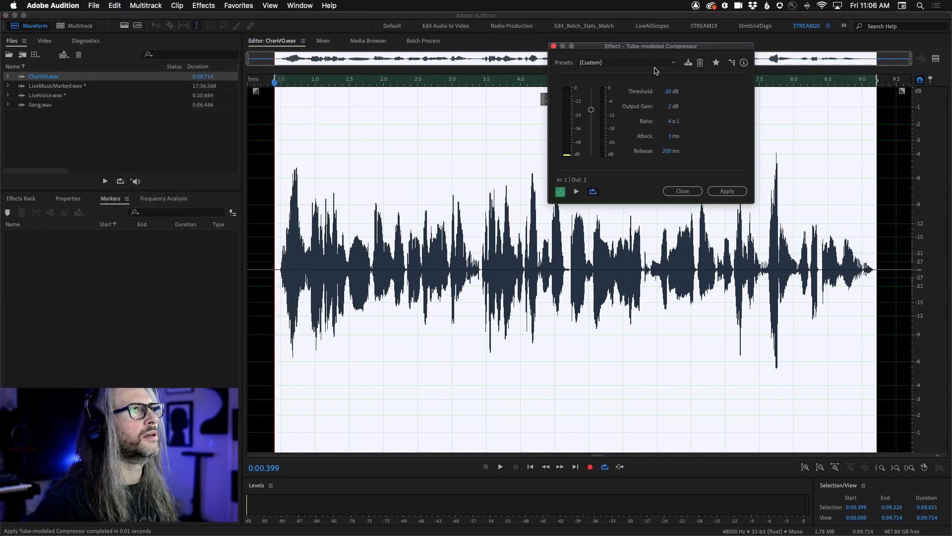
click(688, 64)
text(VO COMP)
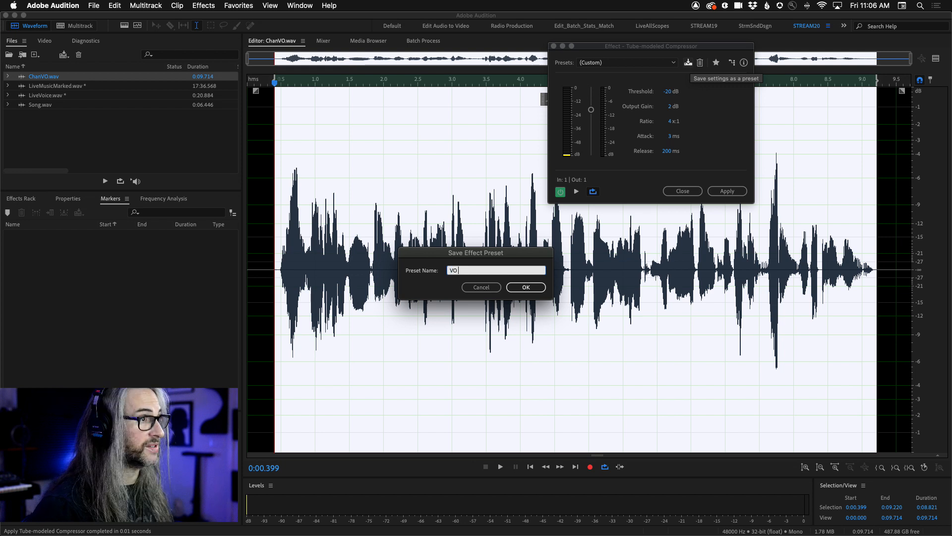
click(526, 288)
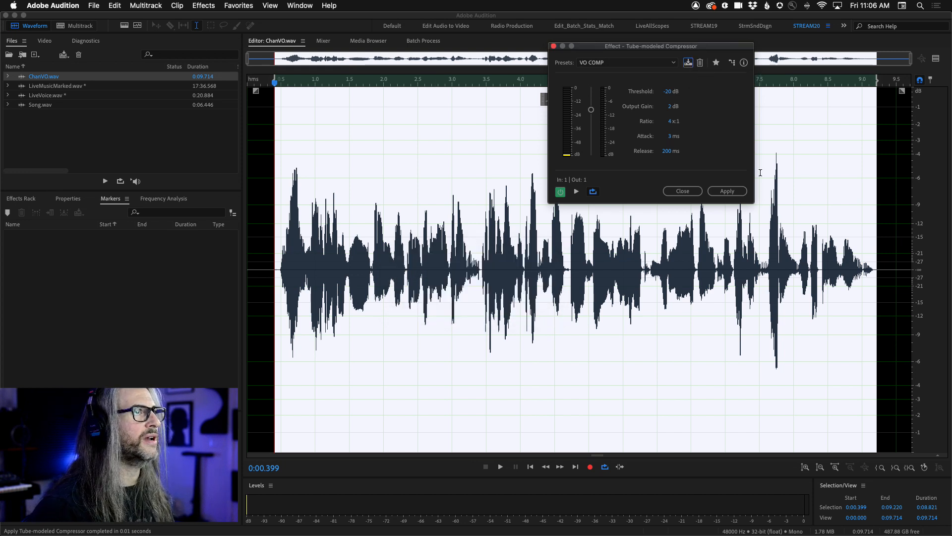
click(683, 192)
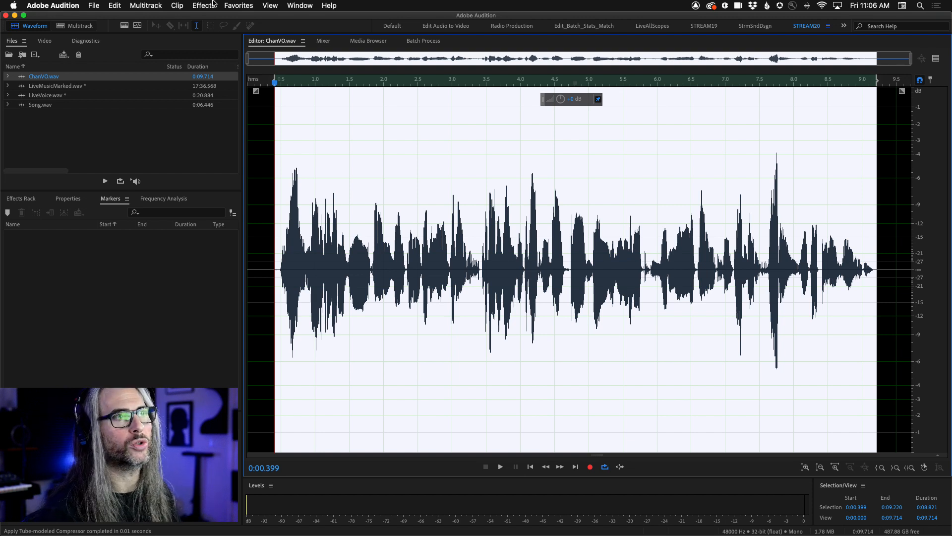
Clear the selection in ChanVO.wav and start recording a new favorite, accepting the recording notice.
click(257, 145)
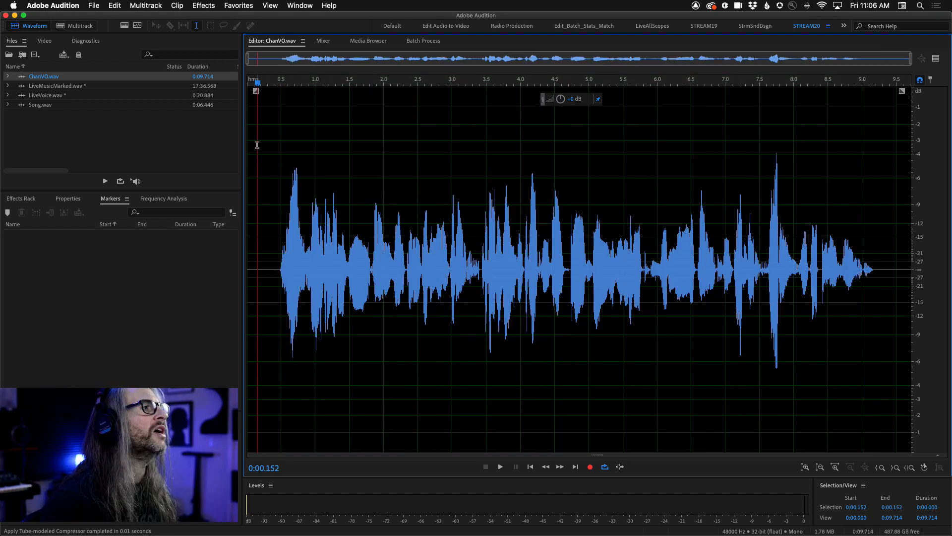
click(232, 5)
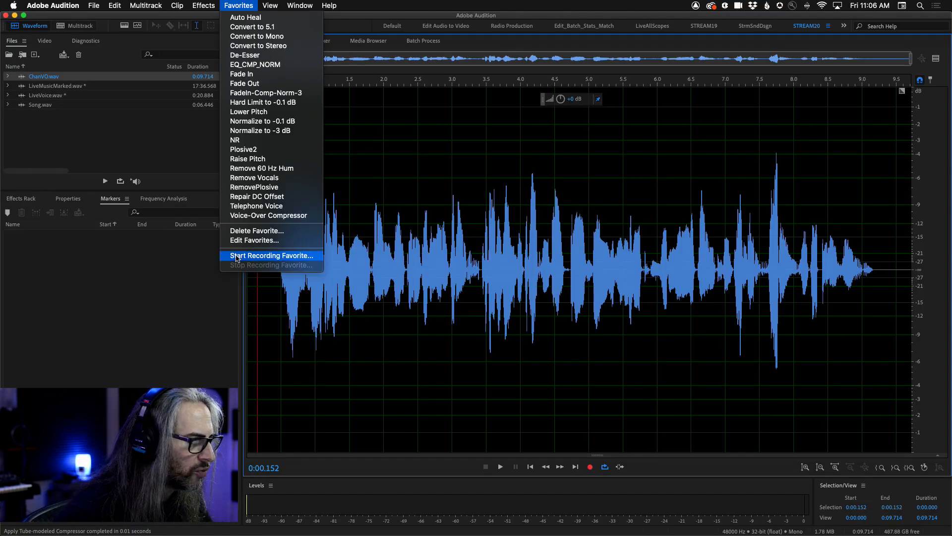
click(263, 256)
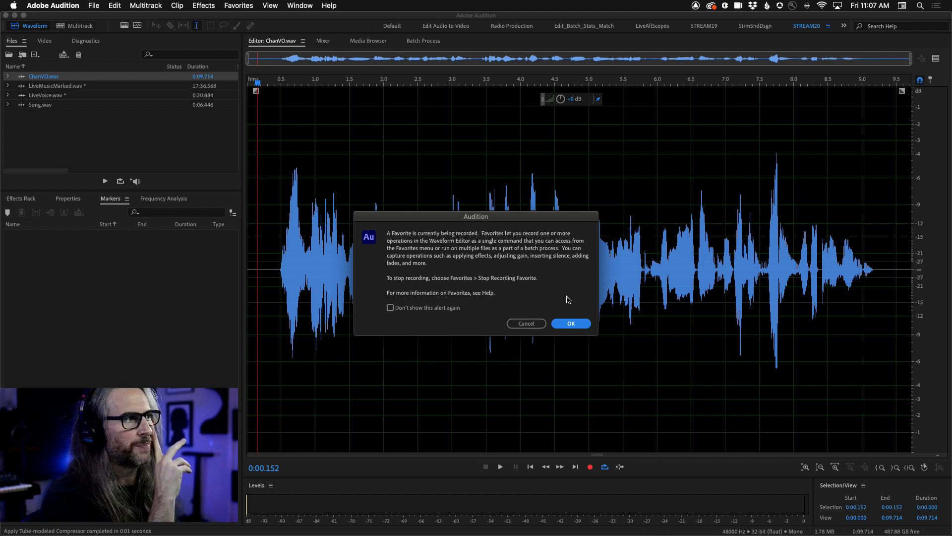
click(571, 323)
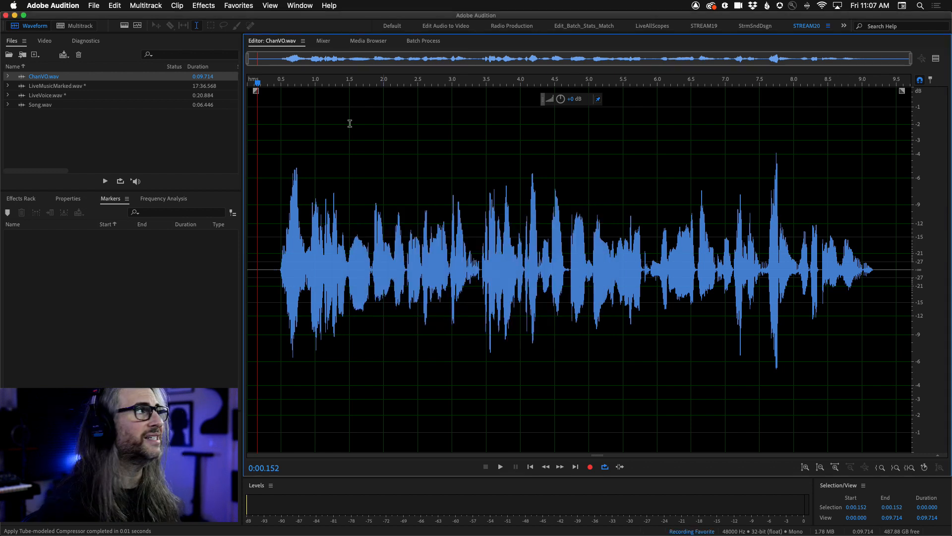
Apply the Parametric Equalizer with the VO STANDARD preset to the whole ChanVO.wav file.
click(204, 4)
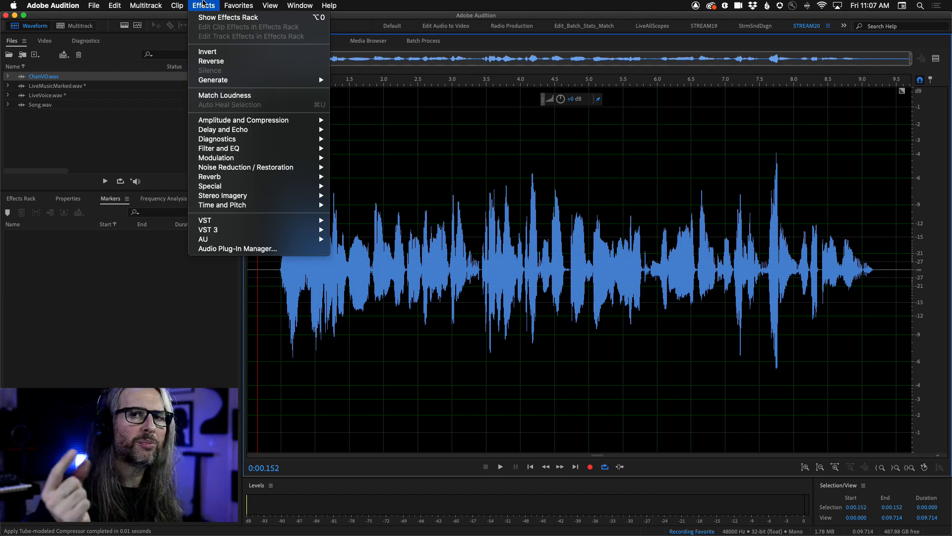
mouse_move(226, 149)
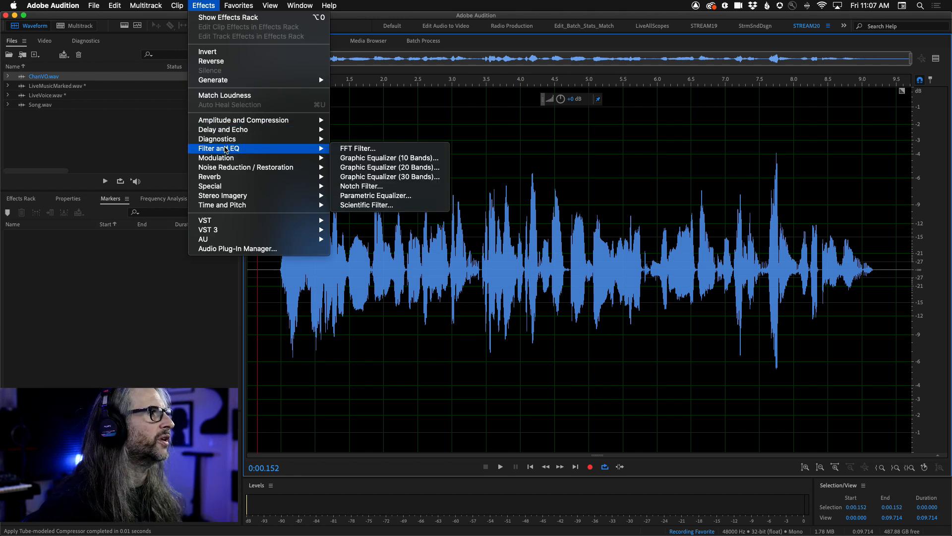
click(419, 196)
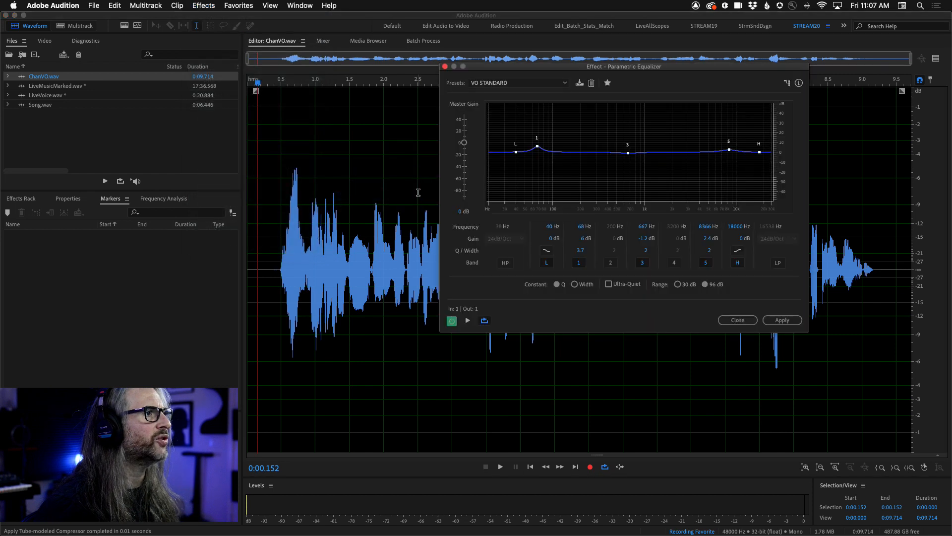
click(541, 83)
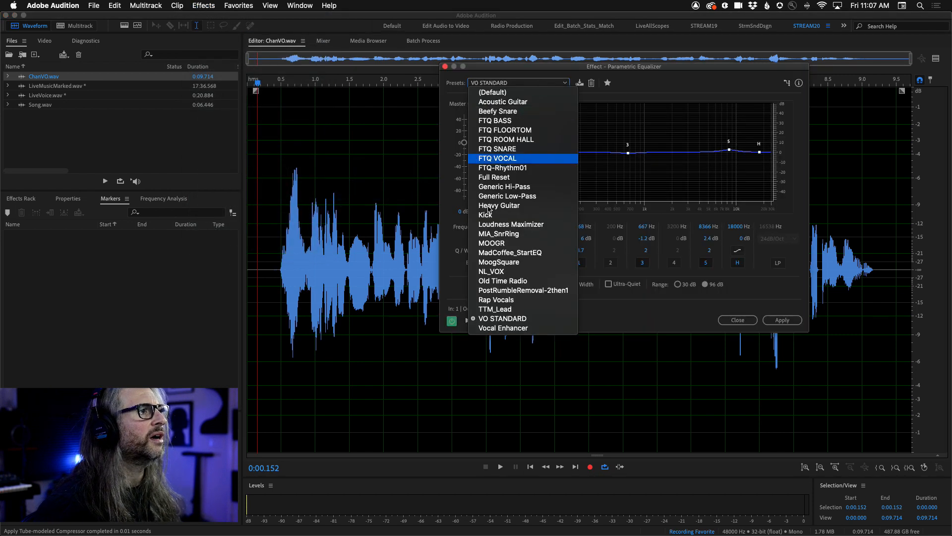
click(540, 320)
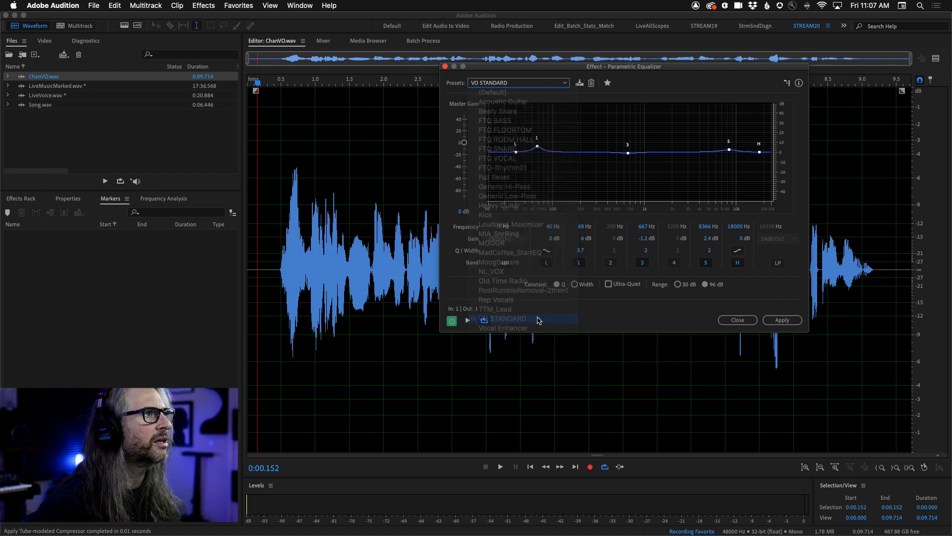
click(783, 320)
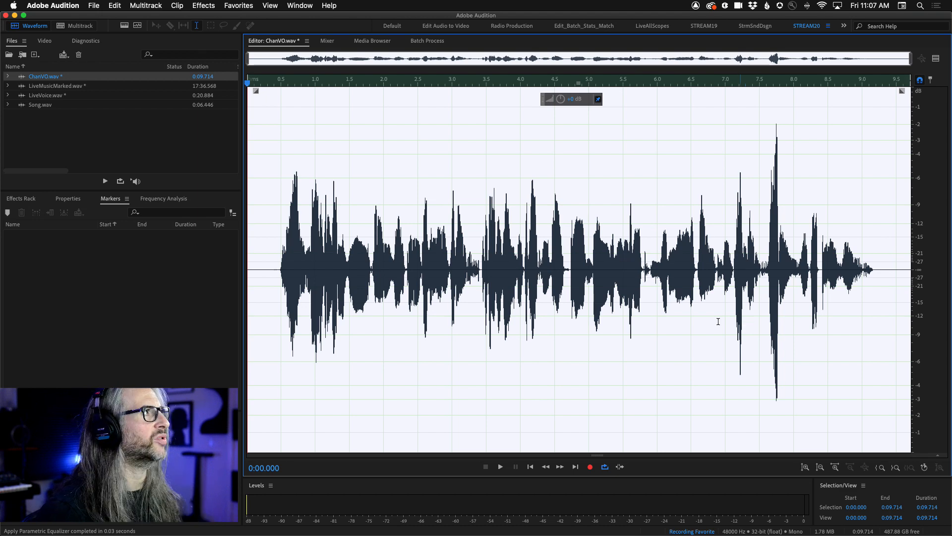
Apply the Tube-modeled Compressor with the VO COMP preset to the whole voice-over.
click(204, 5)
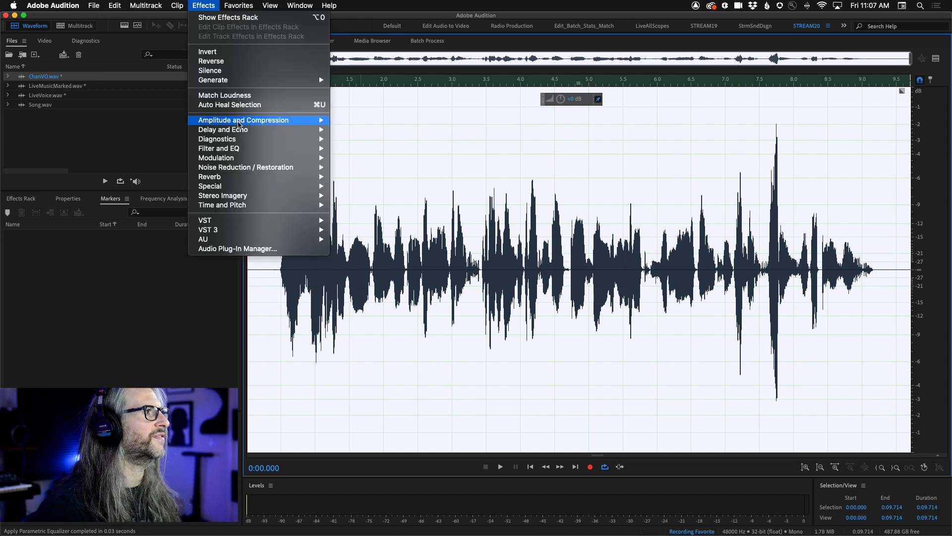
mouse_move(239, 123)
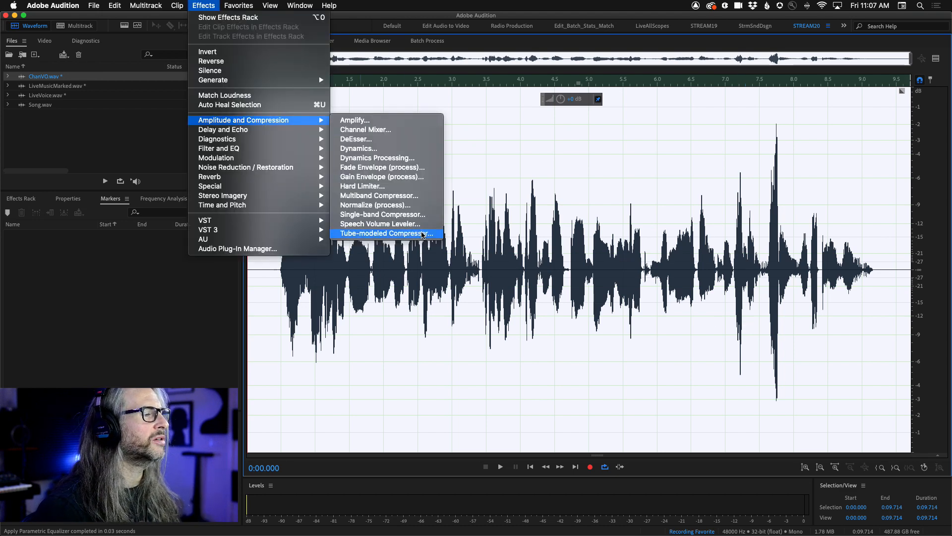
click(423, 233)
click(626, 63)
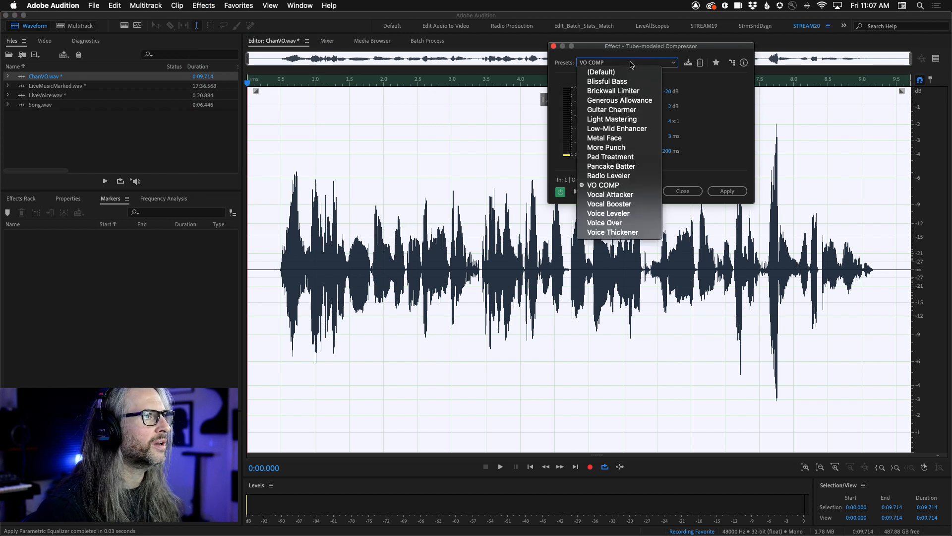
click(625, 185)
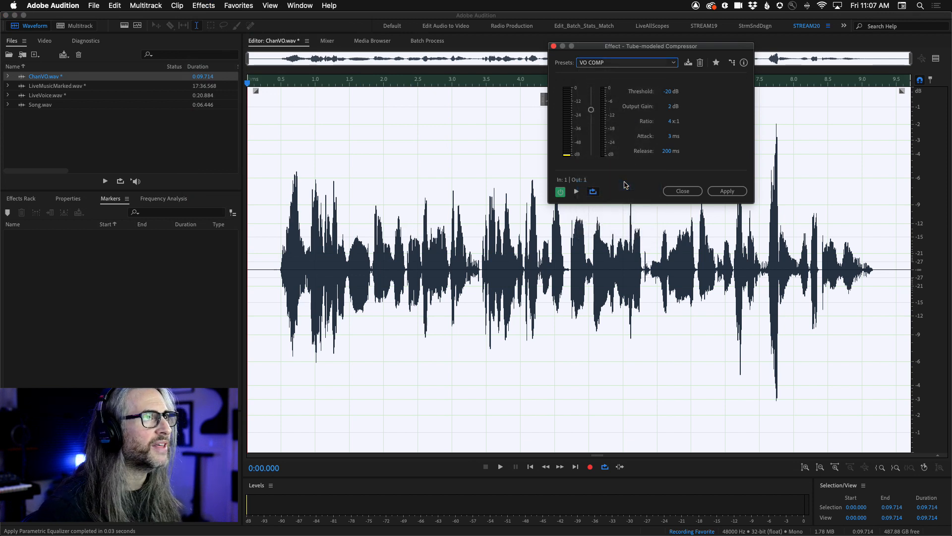
click(725, 191)
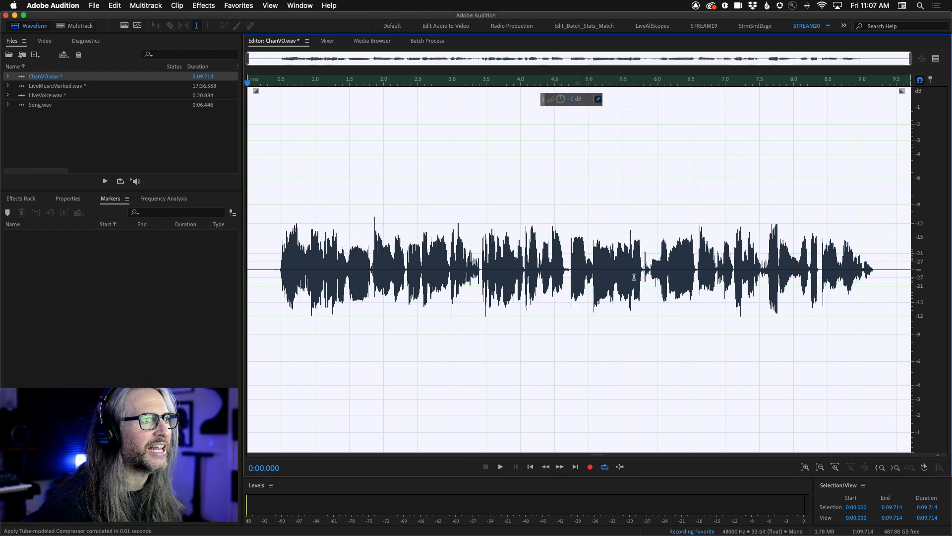
Apply Studio Reverb with the Room Ambience 1 preset to the whole voice-over.
click(204, 6)
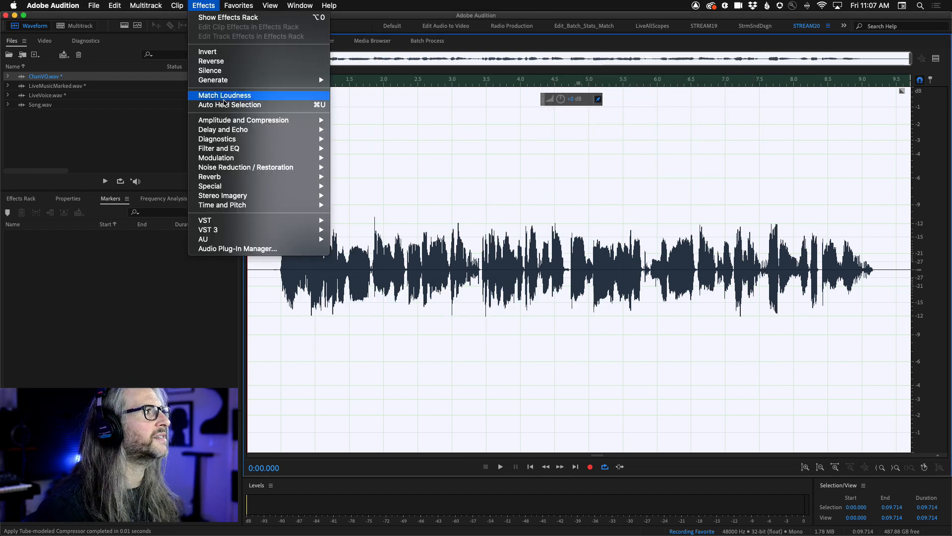
mouse_move(229, 121)
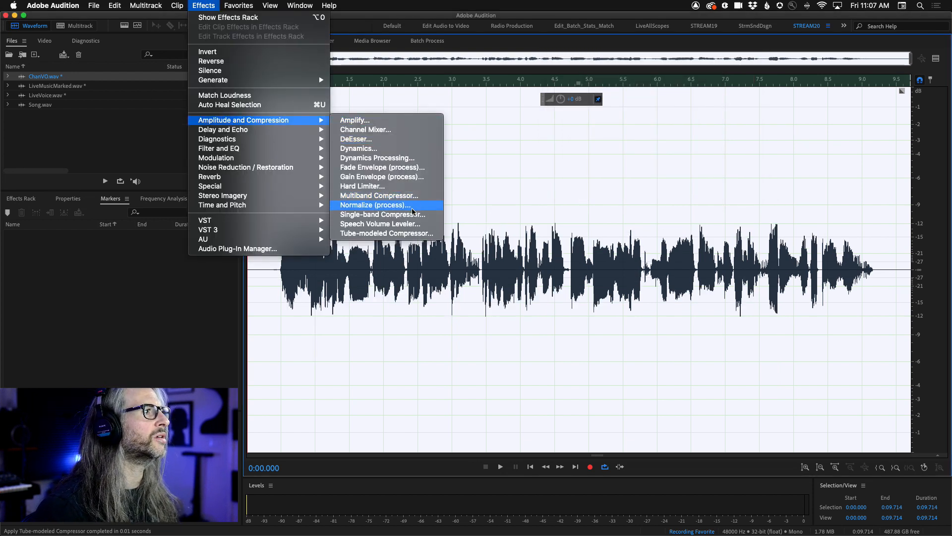
mouse_move(214, 178)
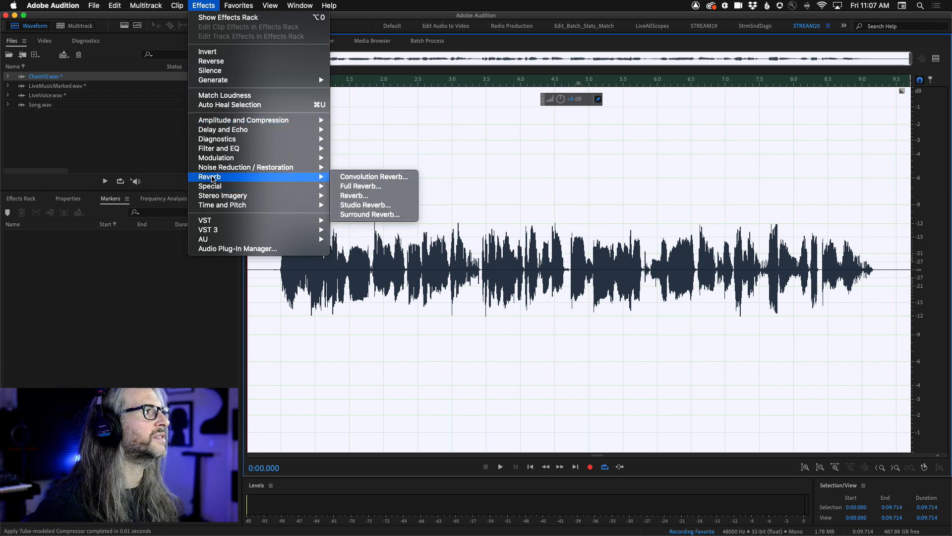
click(396, 205)
click(530, 156)
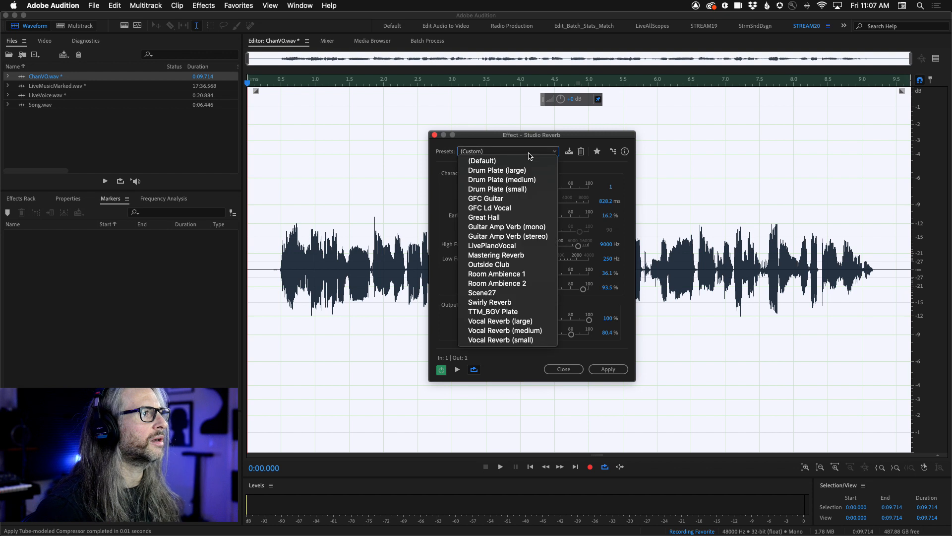
click(521, 274)
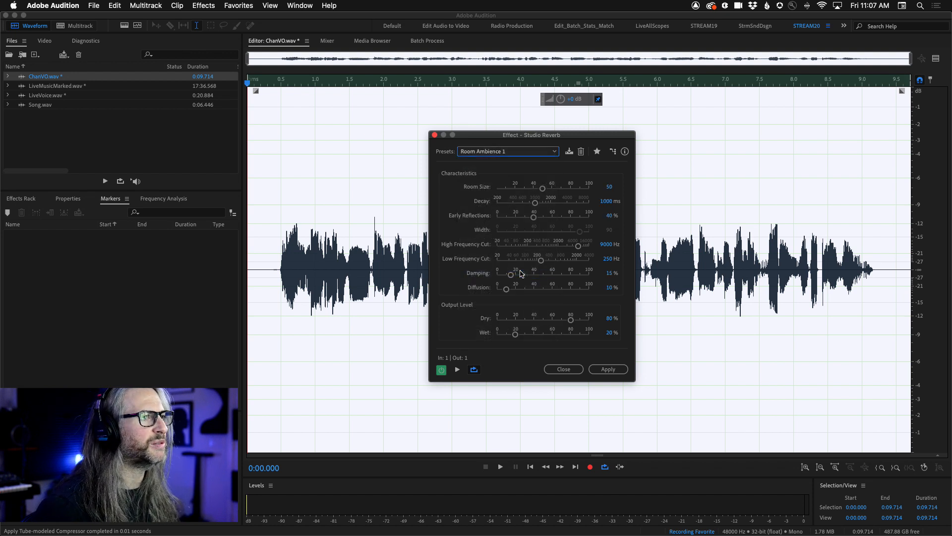
click(608, 369)
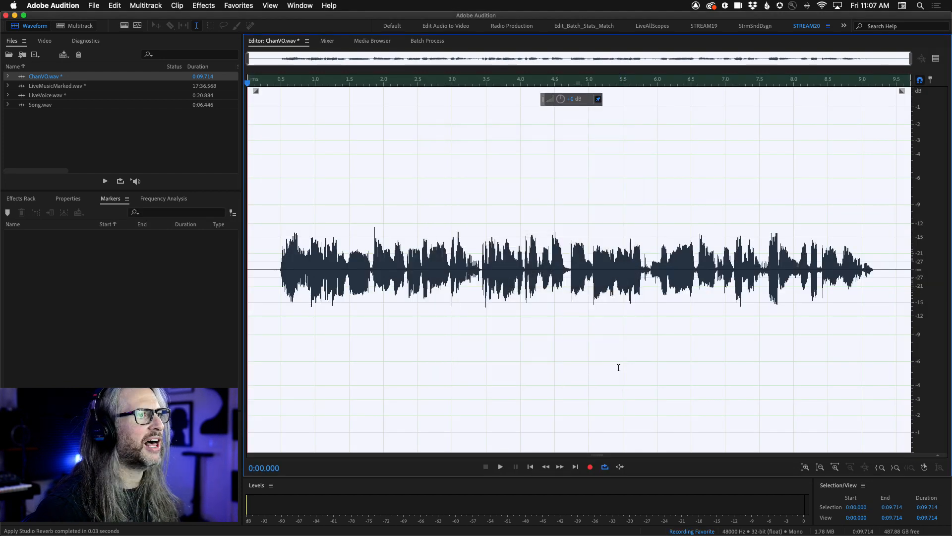
Normalize the processed voice-over to -3 dB.
click(207, 6)
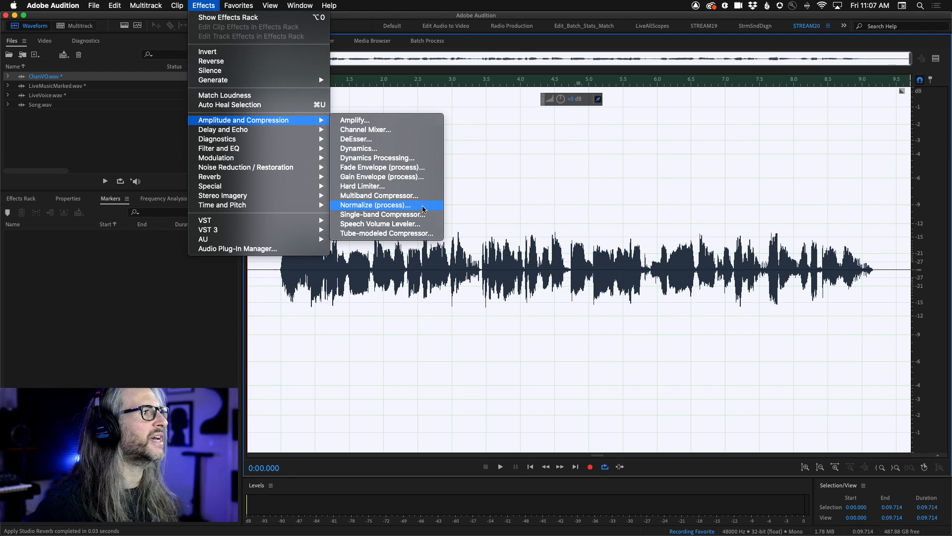
click(424, 208)
click(452, 259)
key(BackSpace)
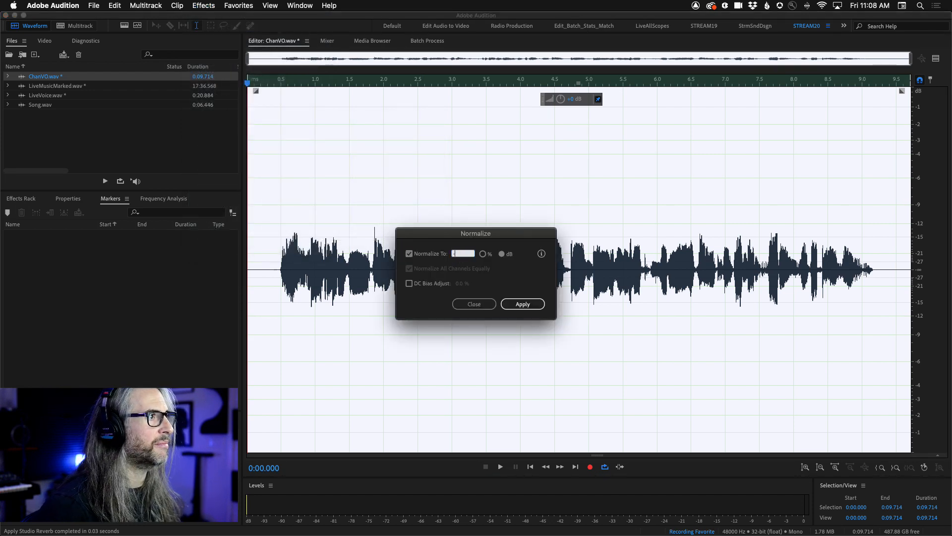
text(-3)
click(529, 306)
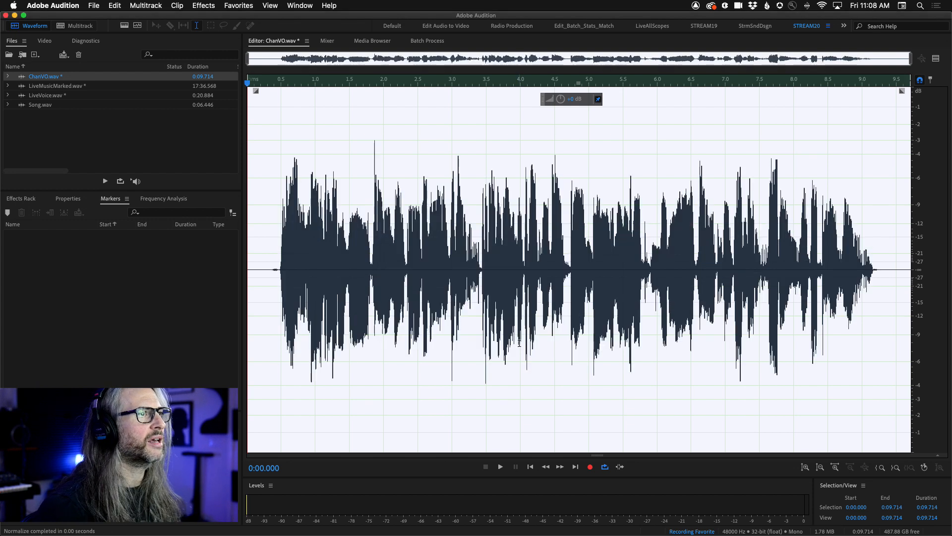
Stop recording the favorite and save it as VO-EQ-CMP-VERB-NORM.
click(247, 6)
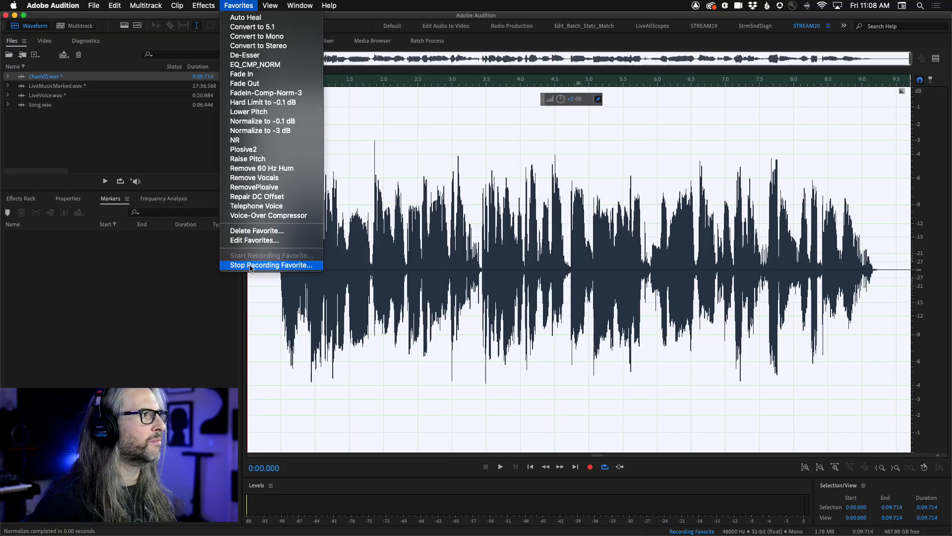
click(229, 272)
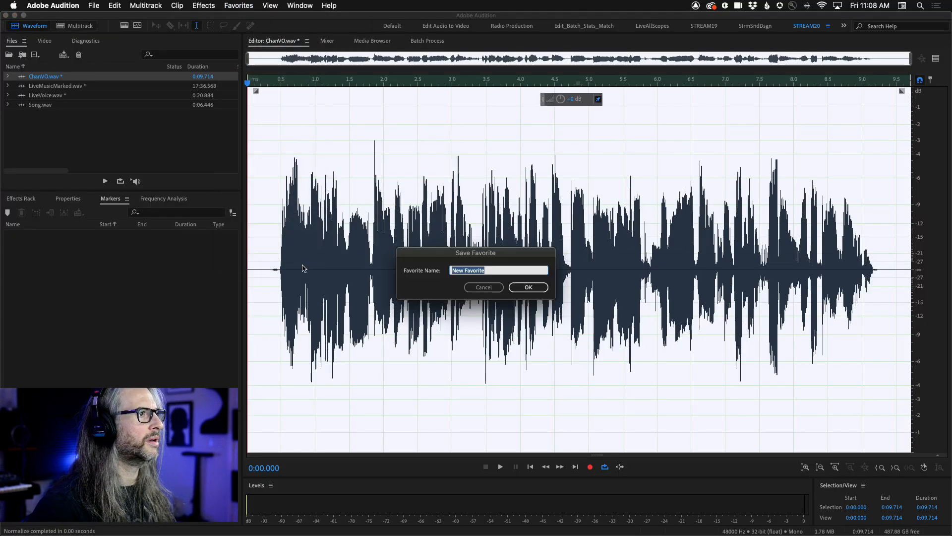
text(VO)
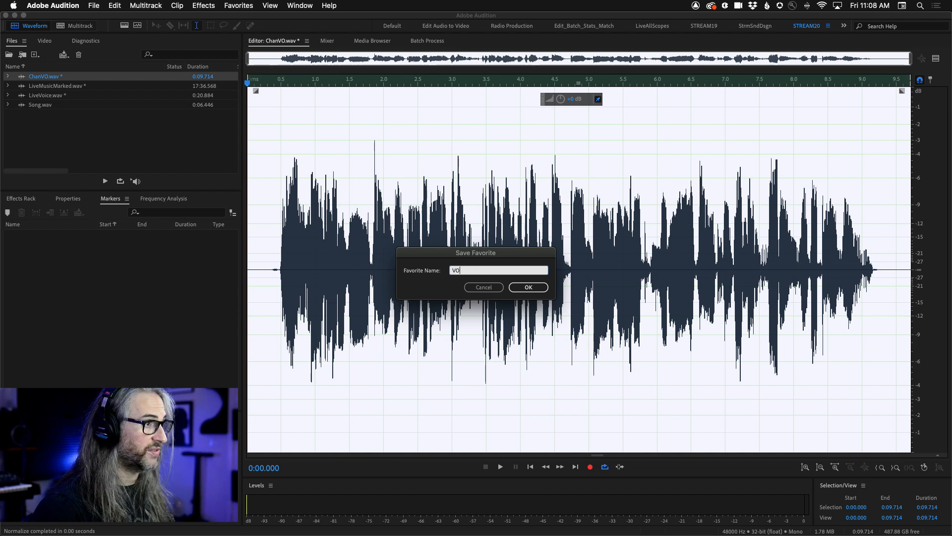
text(-EQ-CMP-VERB-NORM)
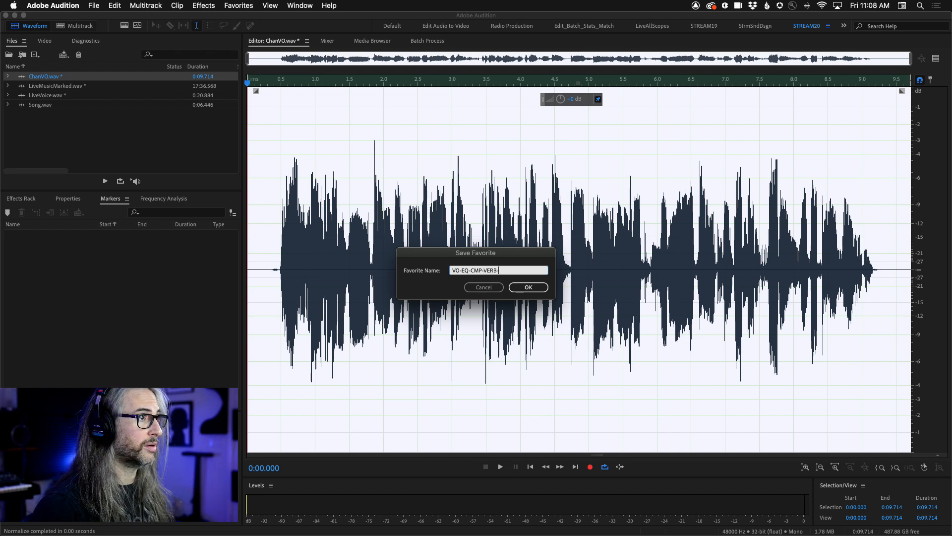
click(532, 289)
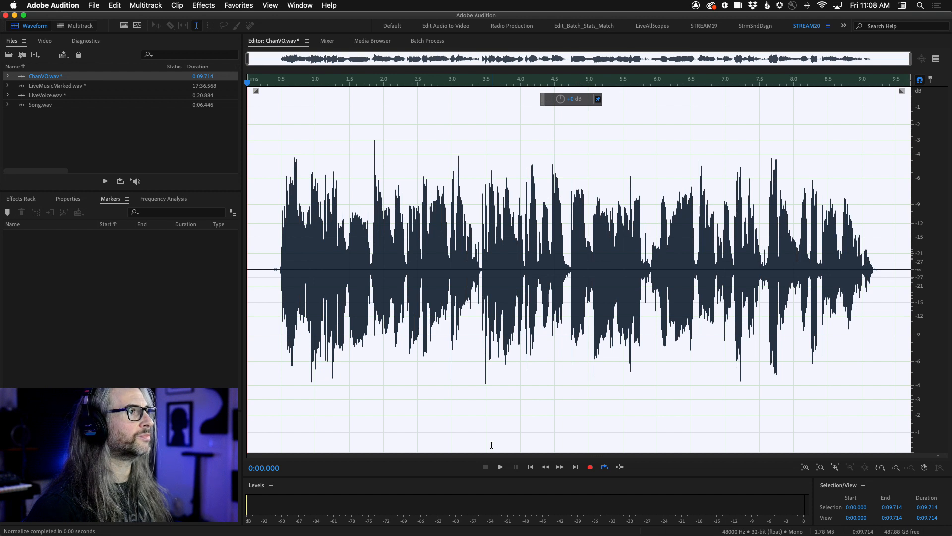
Undo the effects applied to ChanVO.wav during the favorite recording, and redo the earlier MannyM EQ Mono edit.
key(super+z)
key(super+z)
key(super+z)
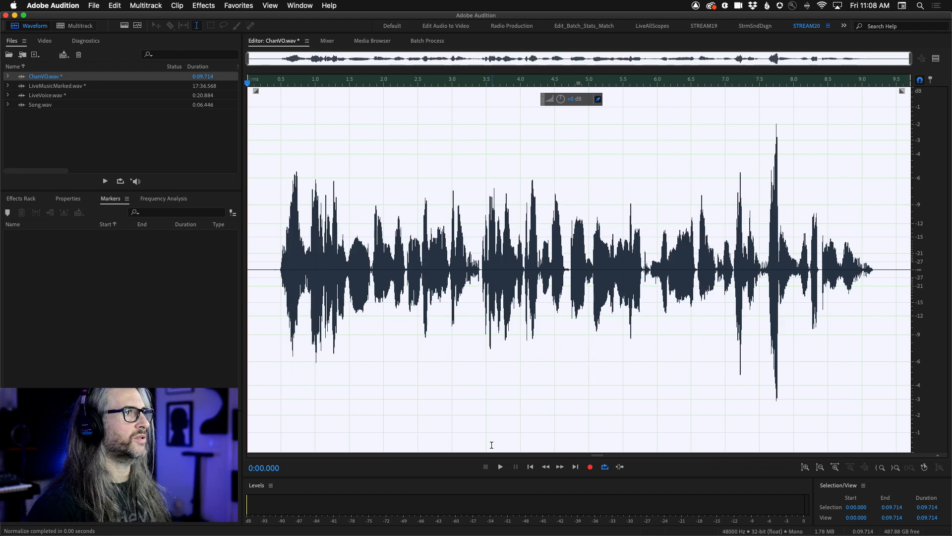
key(super+z)
key(super+shift+z)
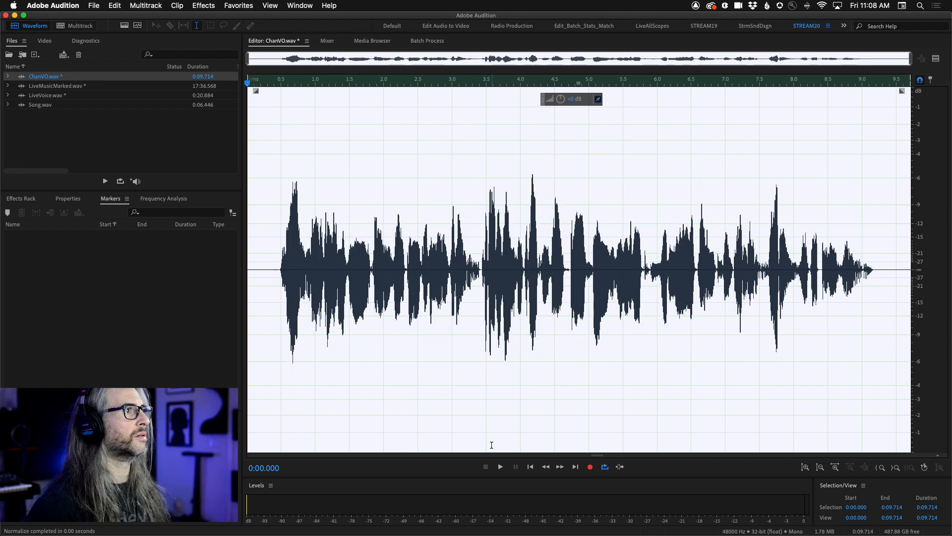
click(110, 5)
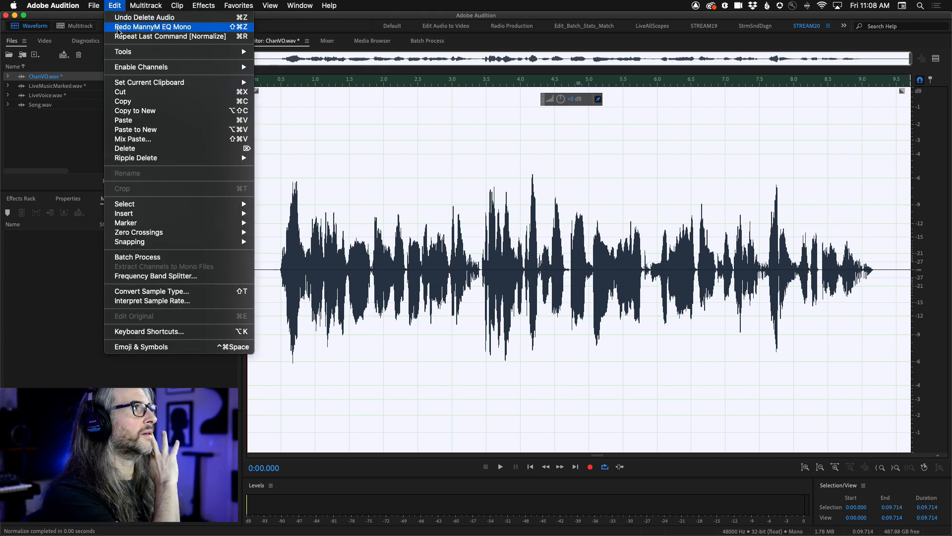
click(118, 28)
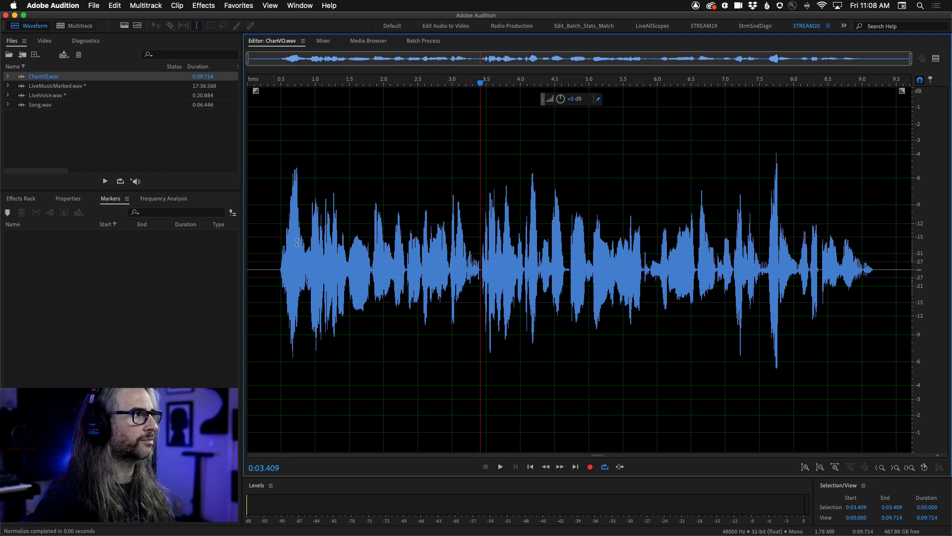
Play back the unprocessed ChanVO.wav from just before the first words.
click(274, 240)
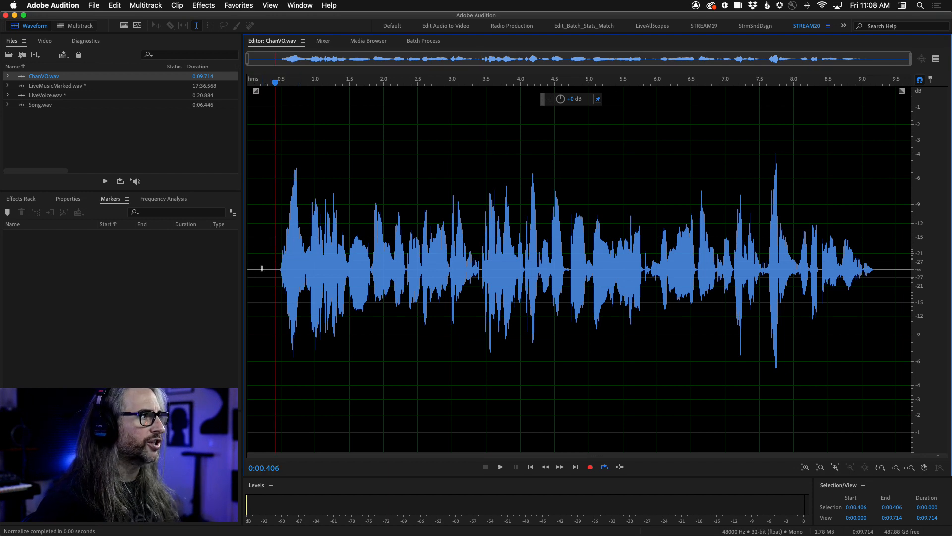
key(space)
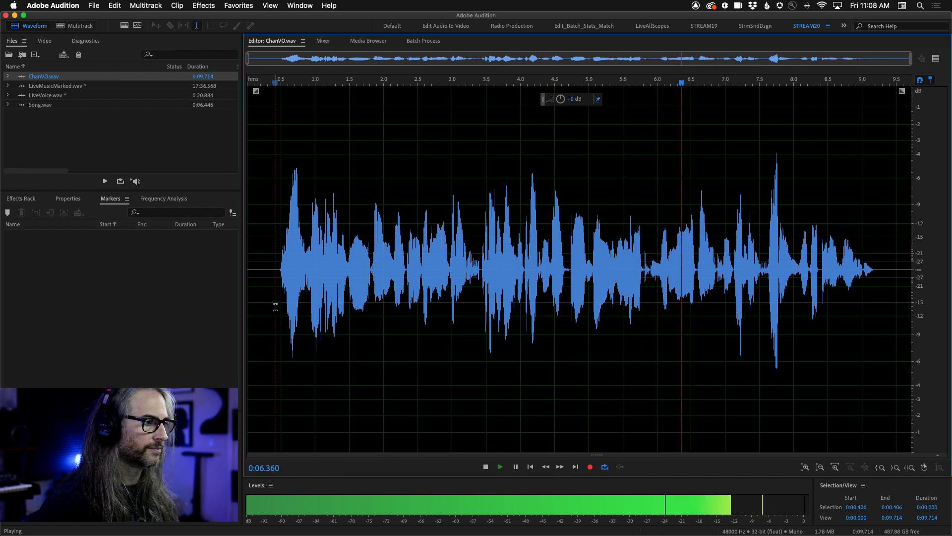
key(space)
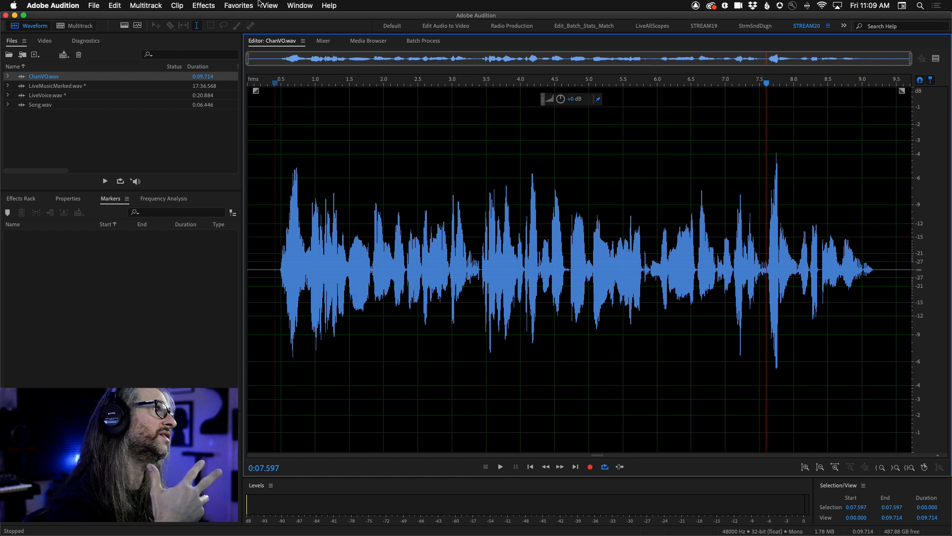
Show the list of saved favorites and bring VO-EQ-CMP-VERB-NORM into view.
click(301, 6)
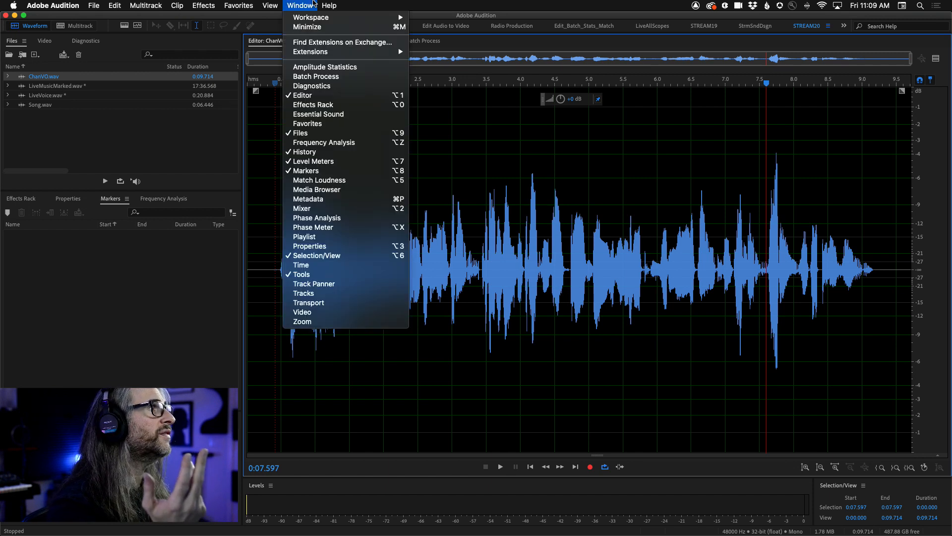
mouse_move(231, 3)
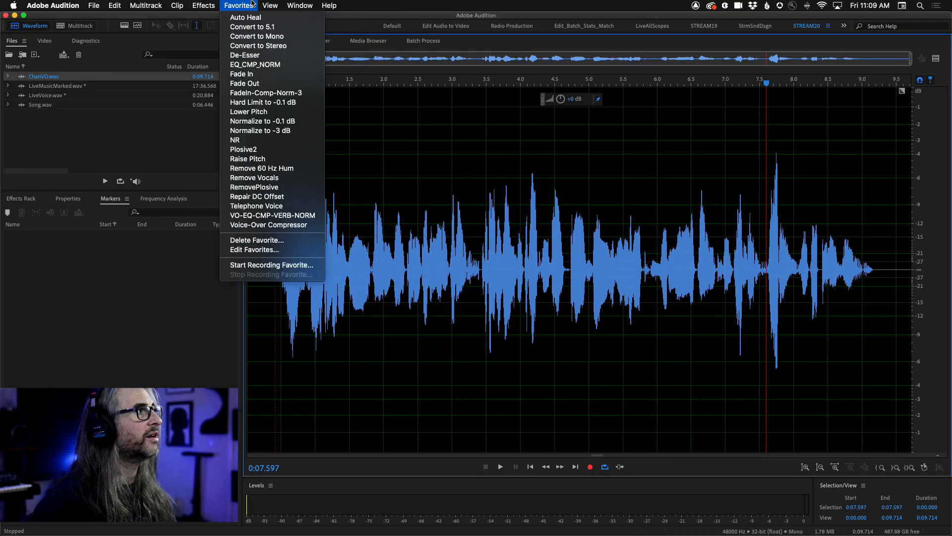
mouse_move(302, 6)
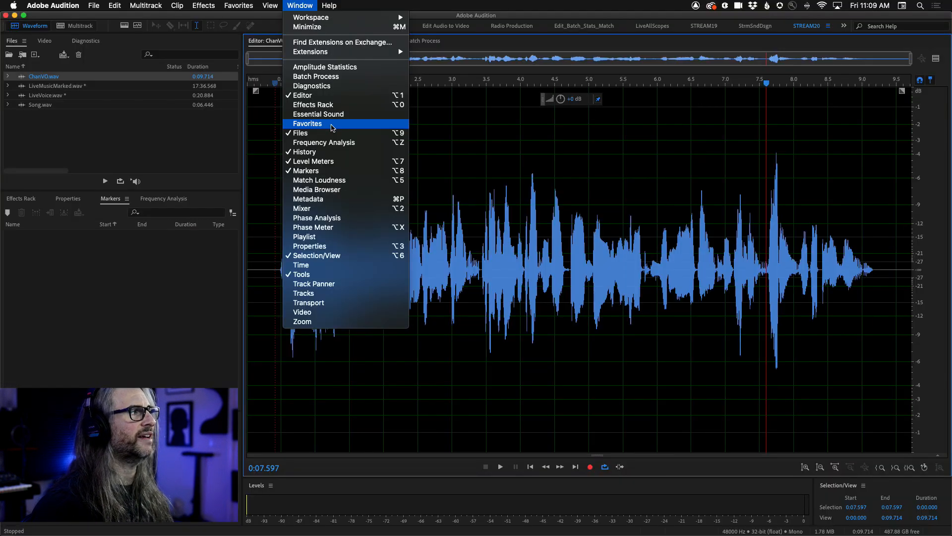
click(332, 127)
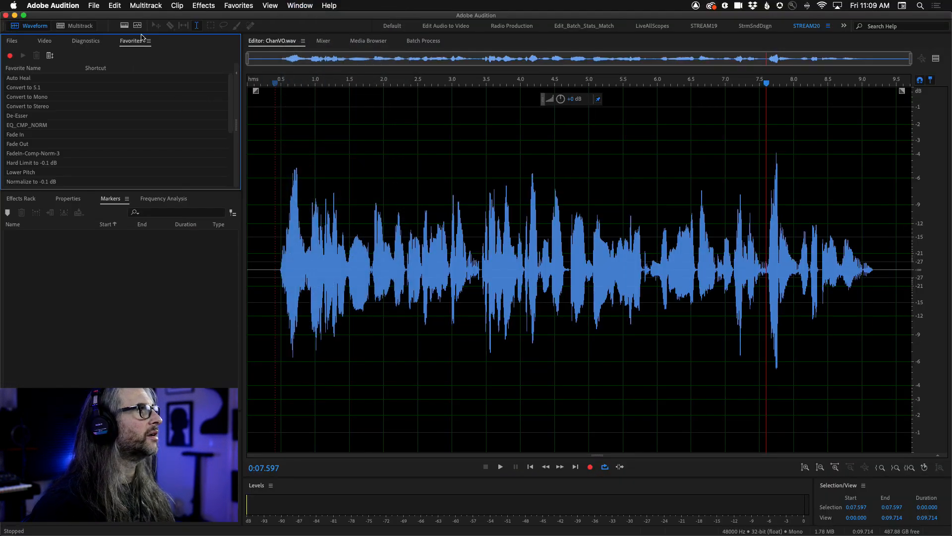
drag(230, 111, 235, 164)
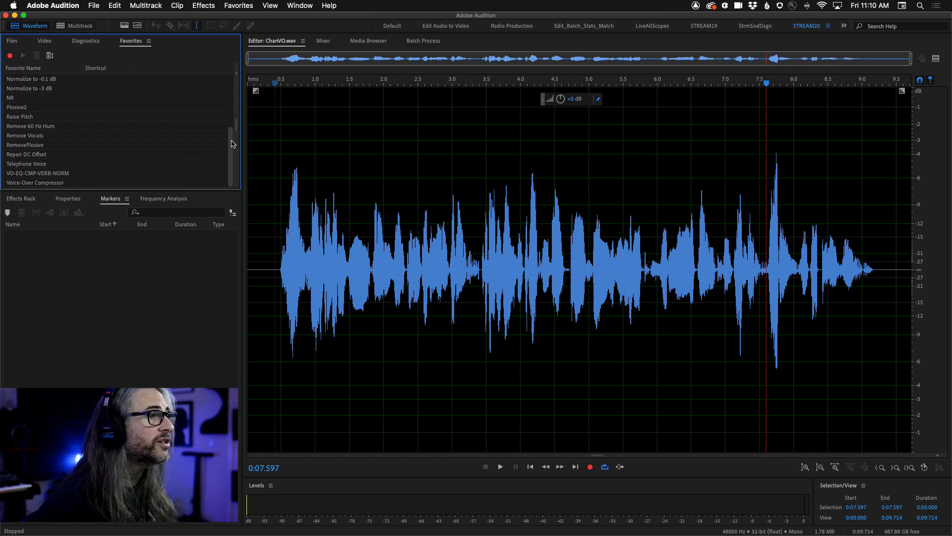
Apply the VO-EQ-CMP-VERB-NORM favorite to ChanVO.wav and play the processed voice-over from near its start.
click(231, 4)
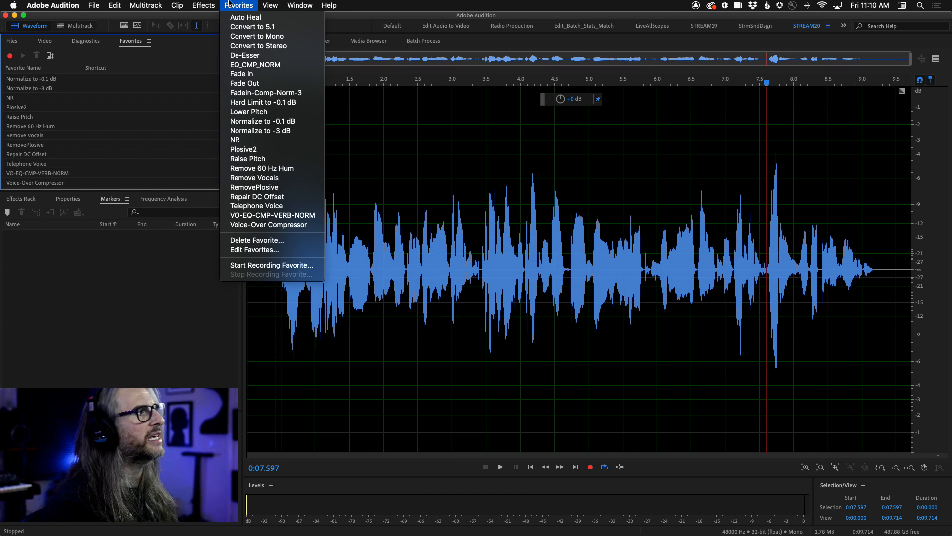
click(279, 217)
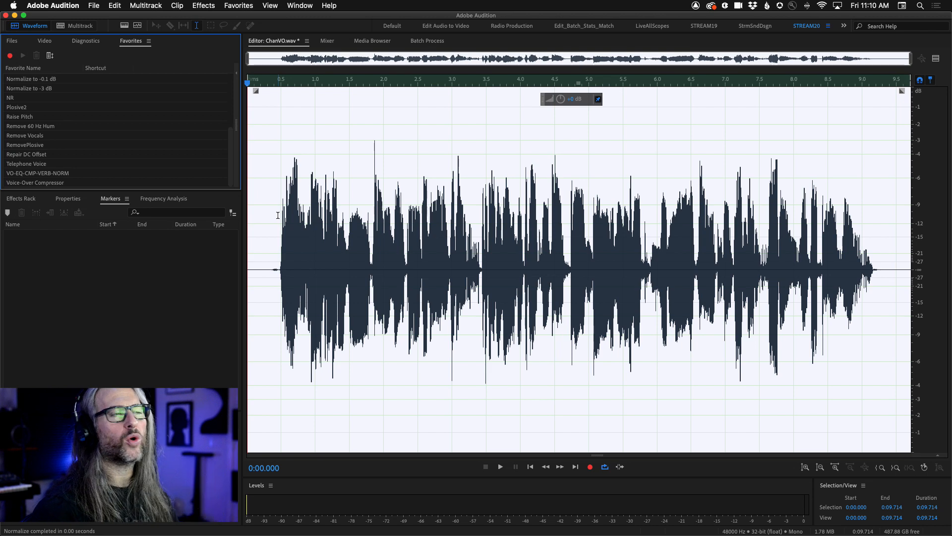
click(265, 238)
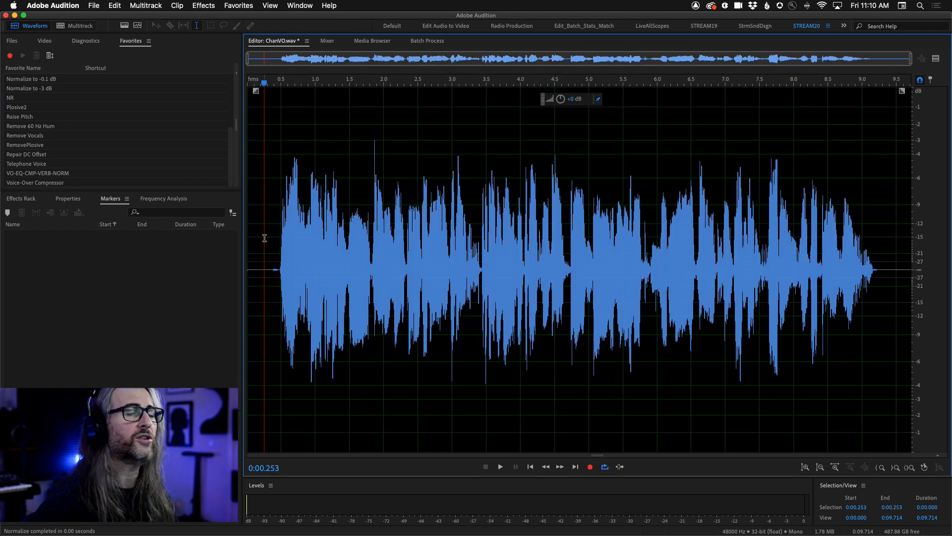
key(space)
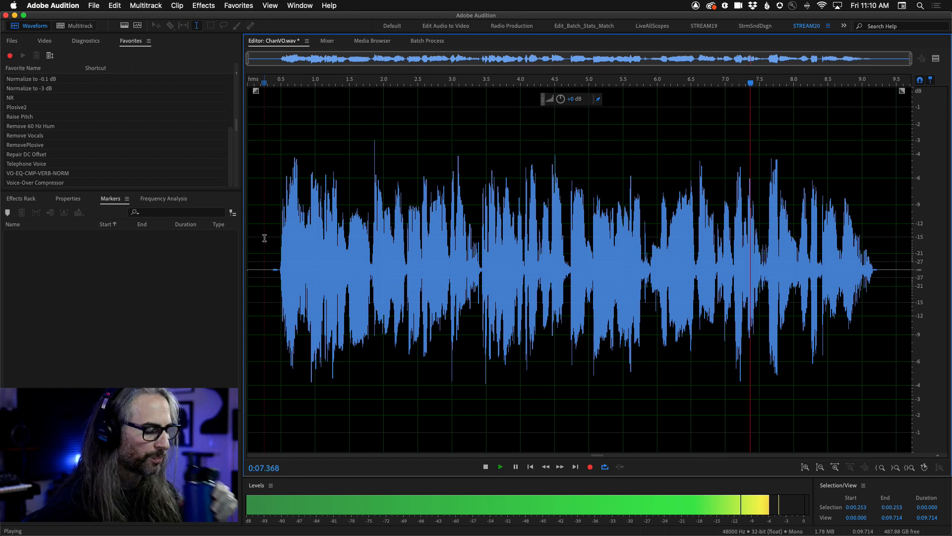
key(space)
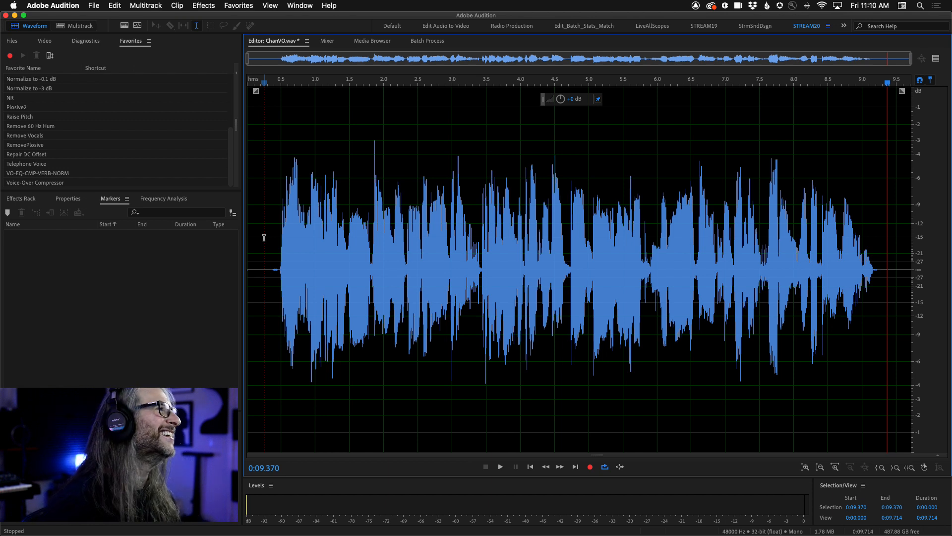
Open LiveVoice.wav in the editor and run the VO-EQ-CMP-VERB-NORM favorite on it.
click(10, 40)
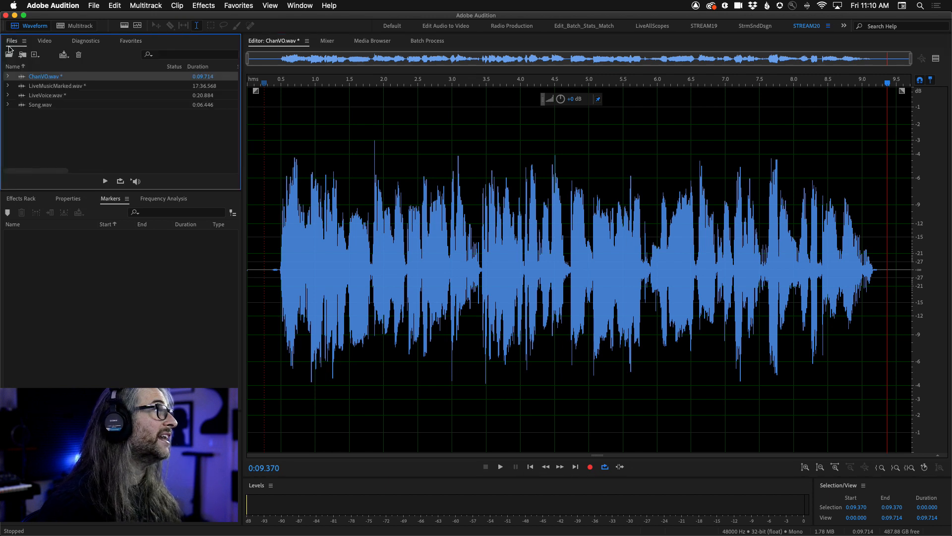
double_click(29, 95)
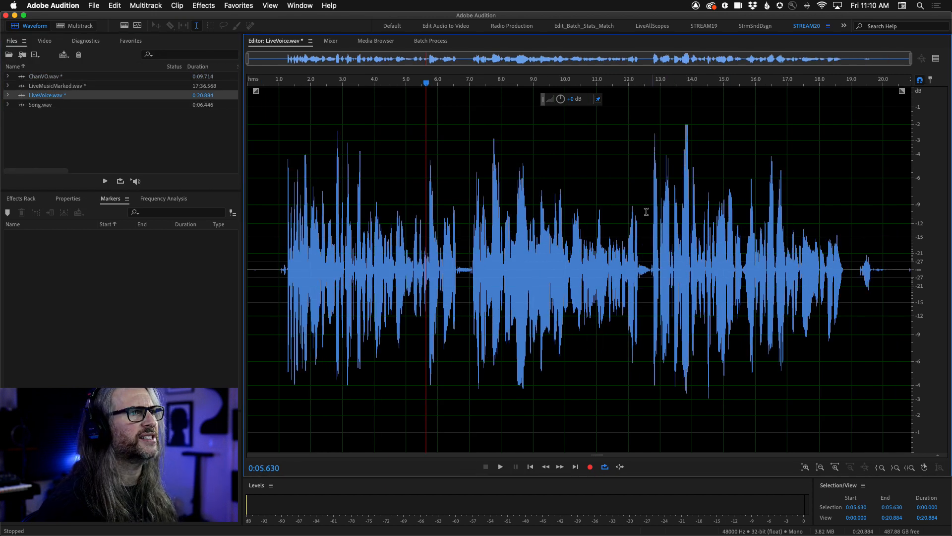
click(276, 218)
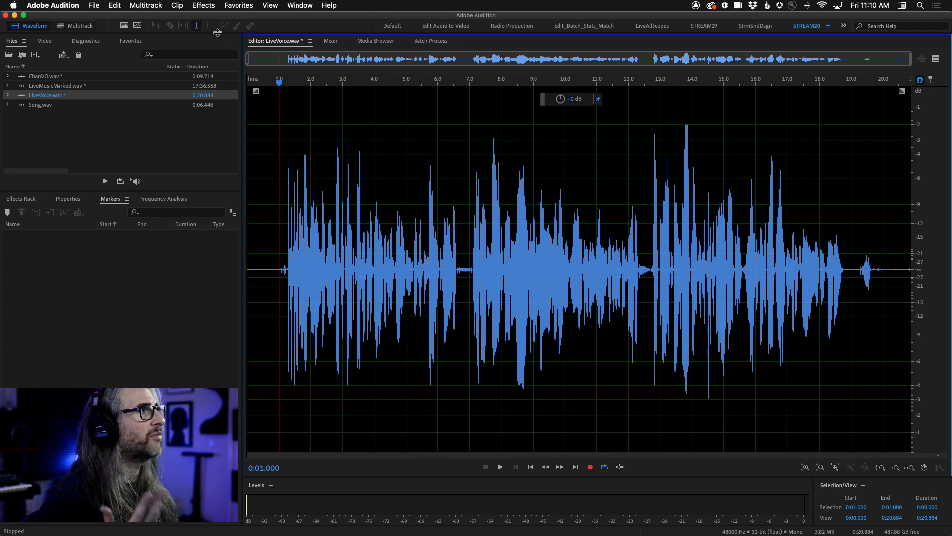
click(129, 41)
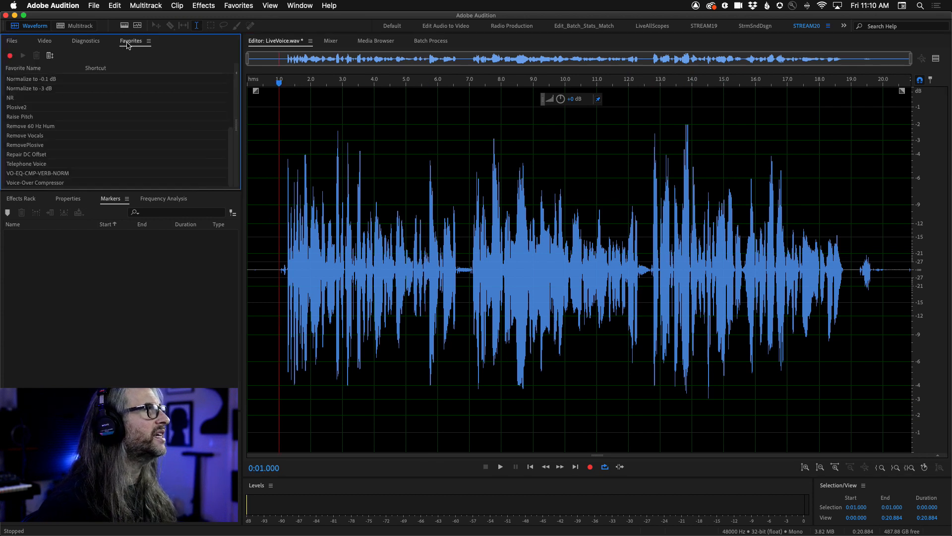
double_click(13, 173)
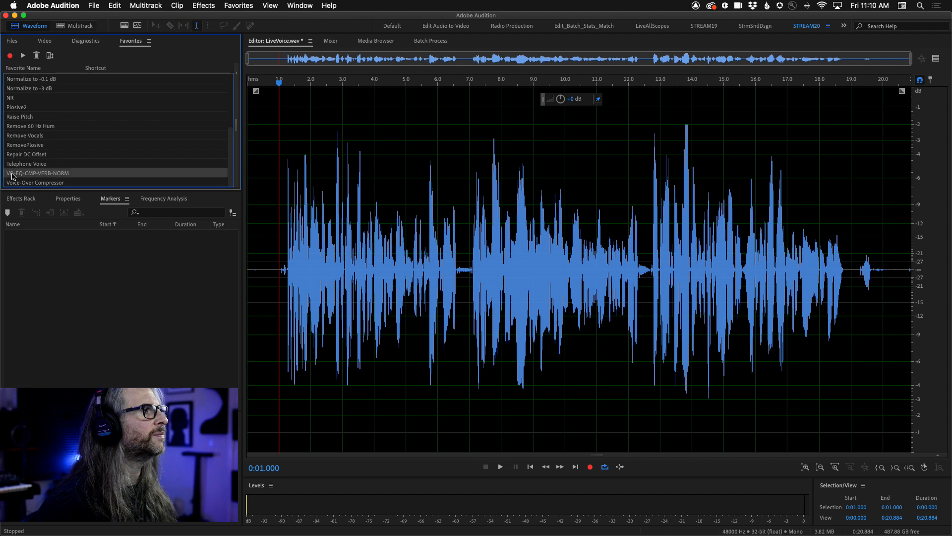
Play back the processed LiveVoice.wav from about the 1-second mark.
click(278, 252)
key(space)
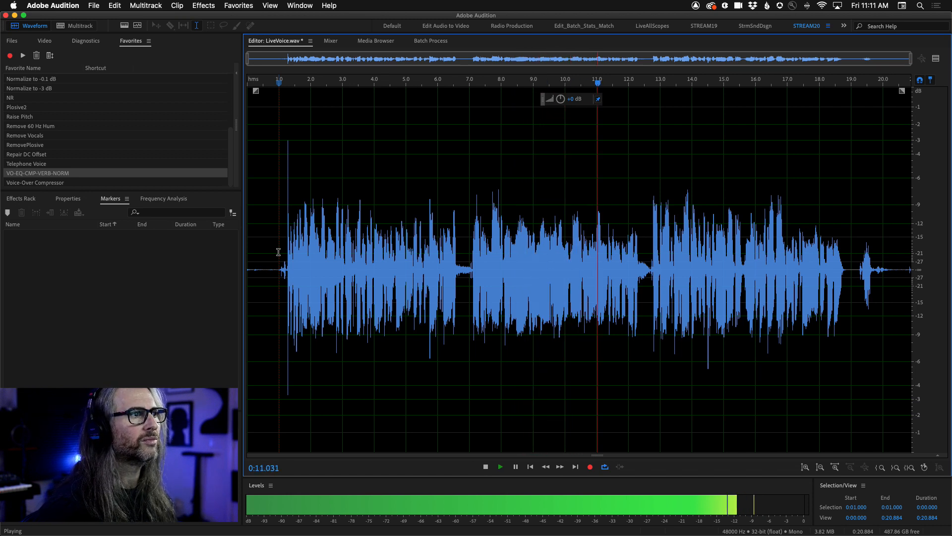
key(space)
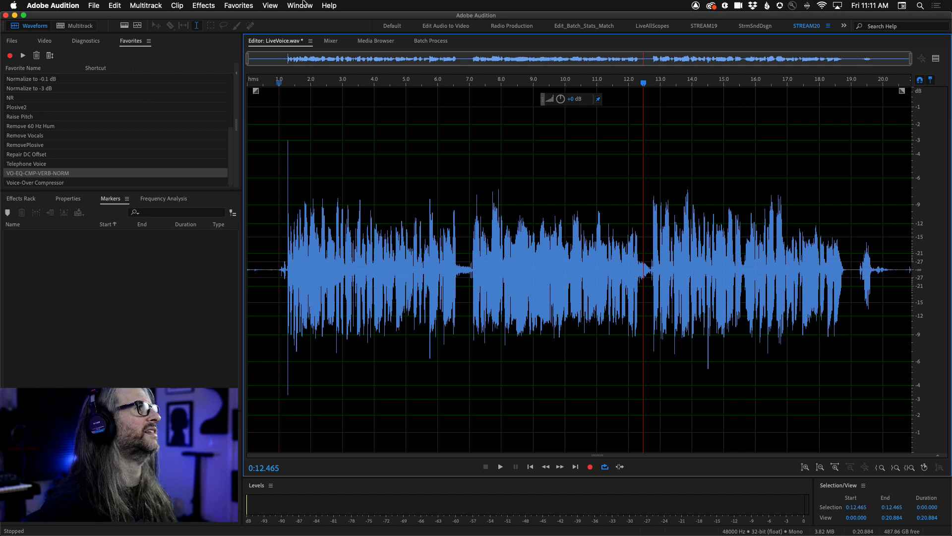
Try out the fade-in and fade-out handles on LiveVoice.wav without keeping a fade.
click(230, 5)
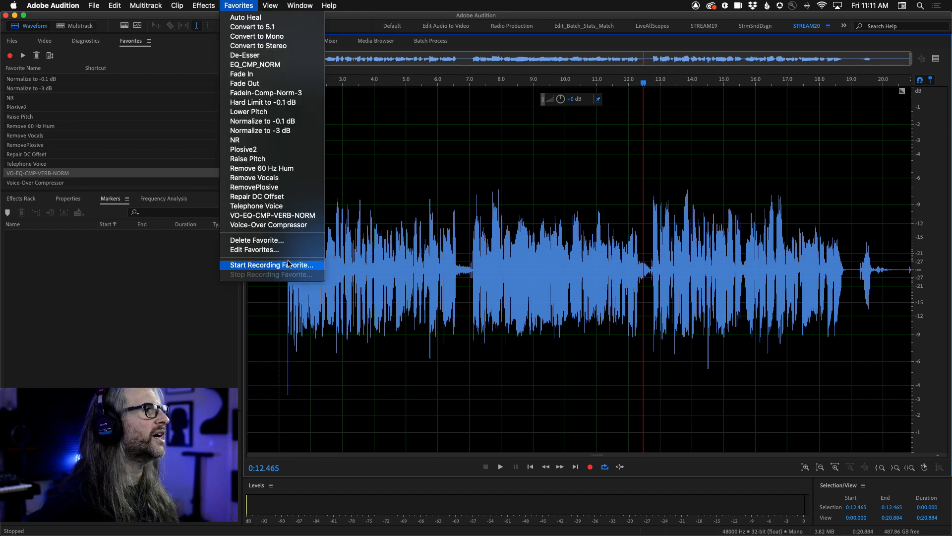
click(270, 5)
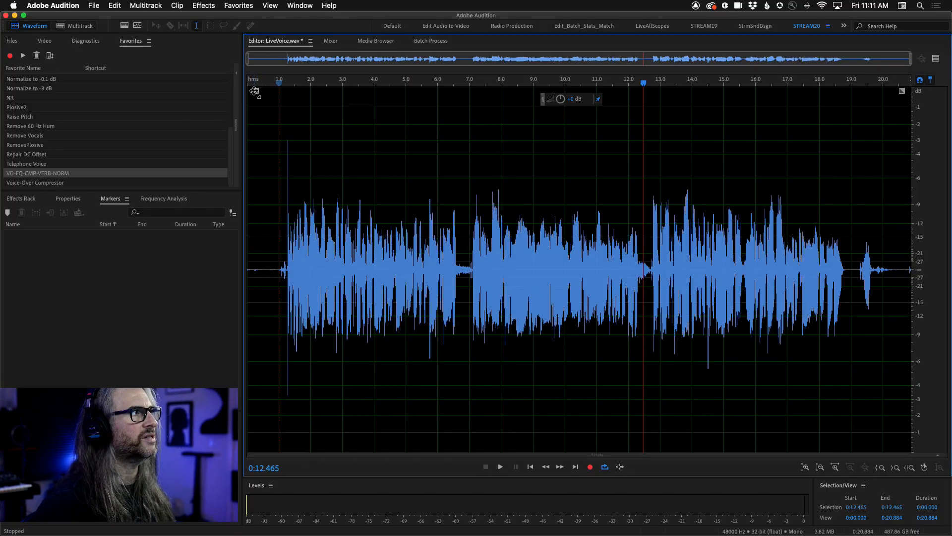
drag(341, 134, 381, 187)
drag(269, 109, 256, 91)
mouse_move(902, 92)
mouse_down()
mouse_move(836, 92)
mouse_move(902, 91)
mouse_up()
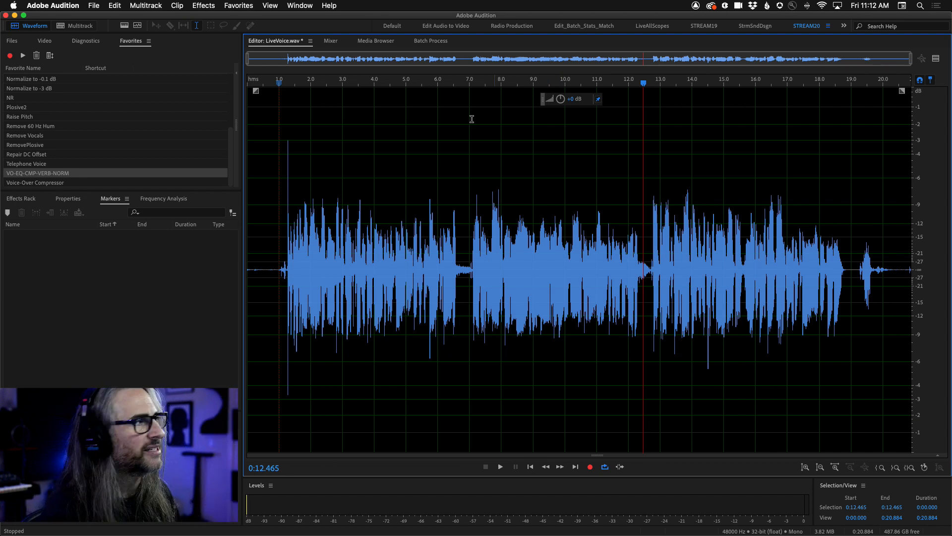
Start recording a new favorite and apply a very short fade-in and fade-out to the ends of LiveVoice.wav.
click(234, 5)
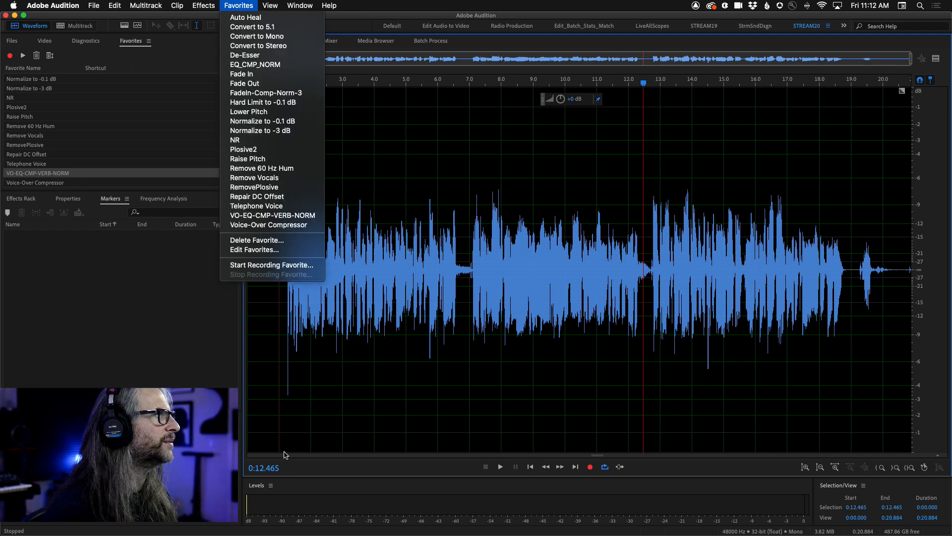
click(278, 265)
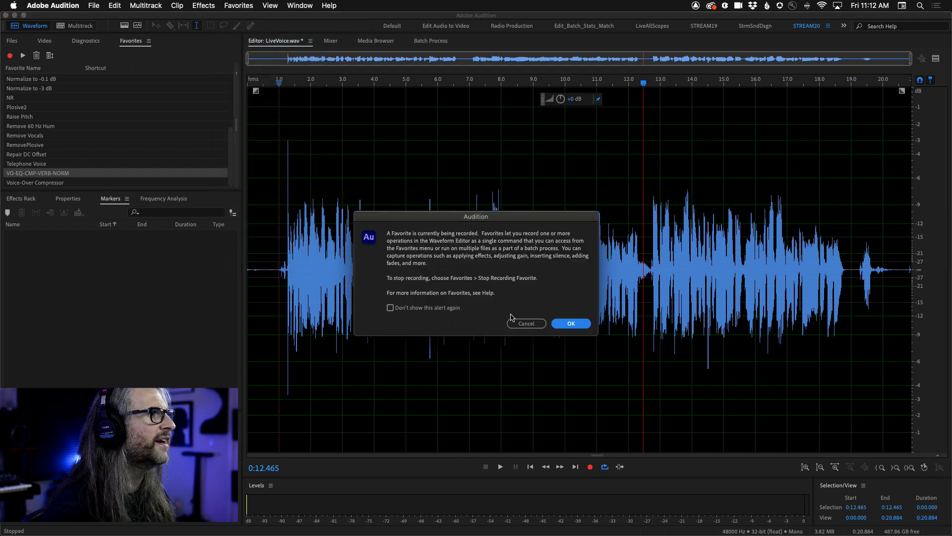
click(569, 323)
drag(254, 90, 259, 134)
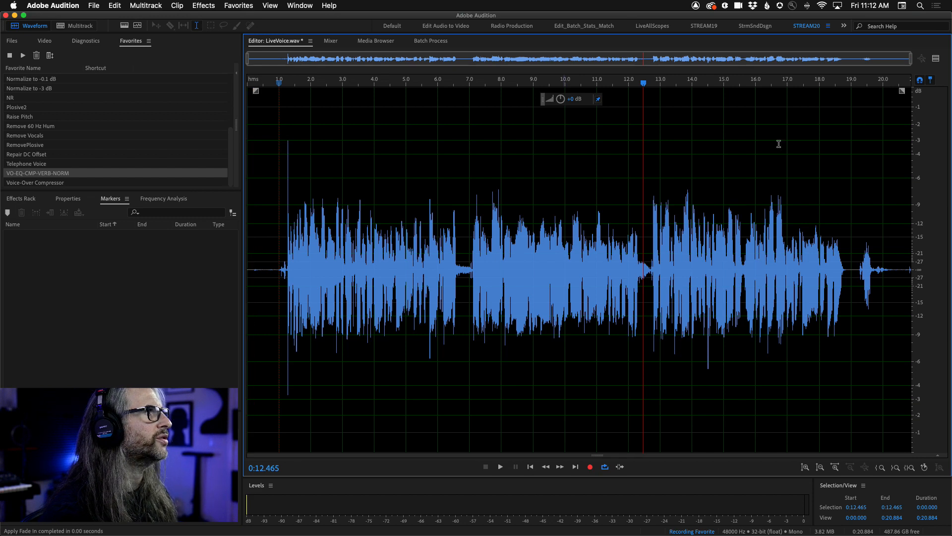
drag(902, 92, 901, 99)
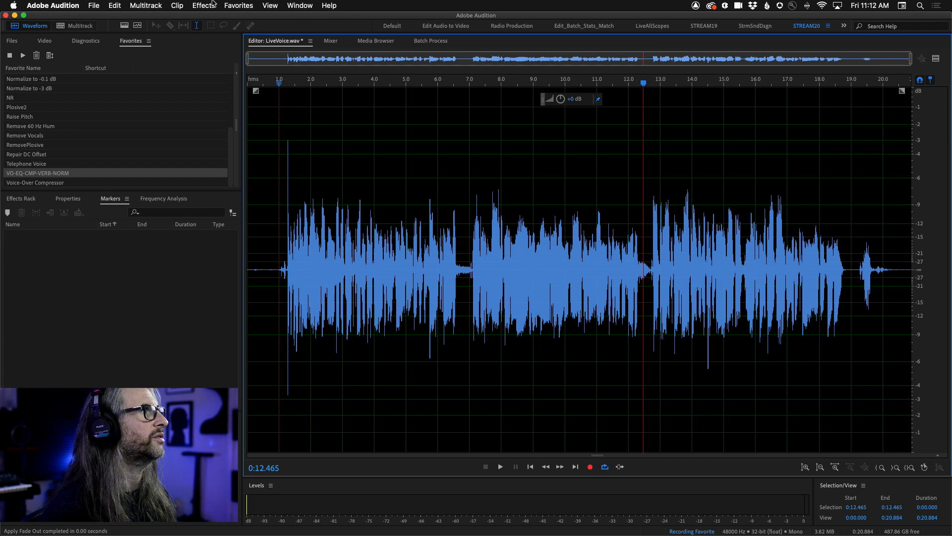
Stop recording the favorite and save it as Fade I/O.
click(238, 5)
click(280, 274)
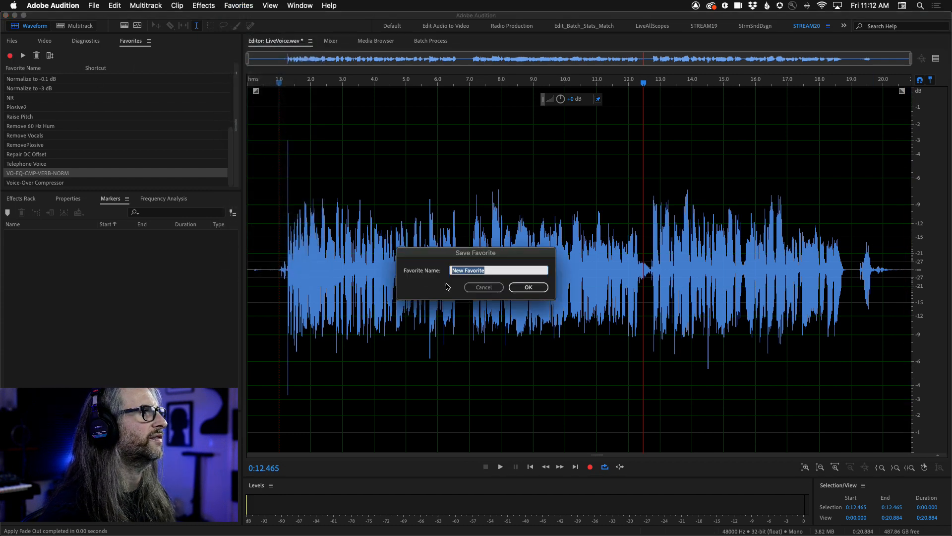
text(Fade I/O)
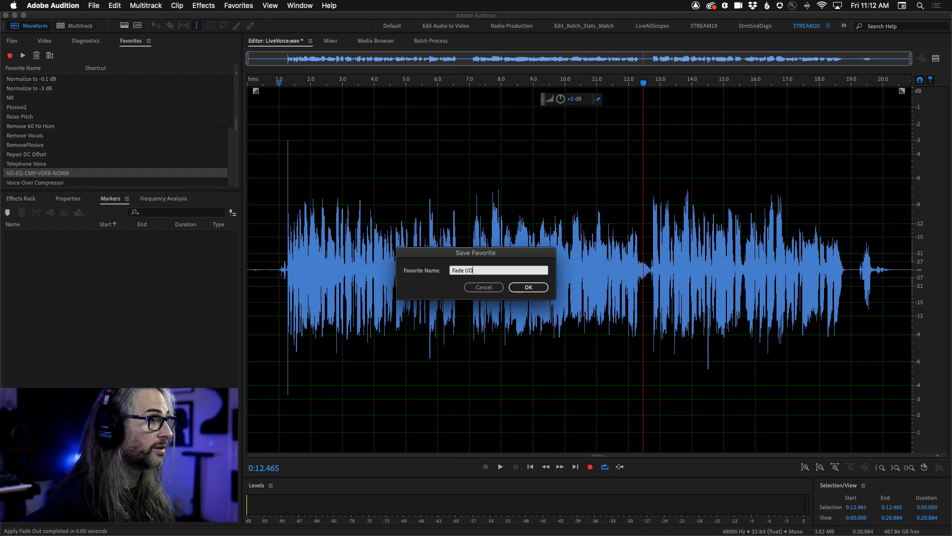
click(529, 290)
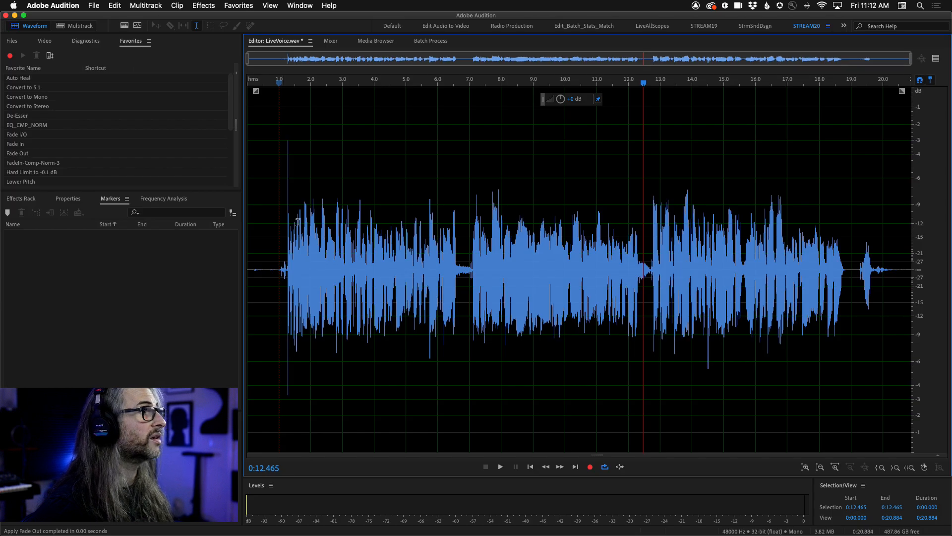
Open Song.wav in the waveform editor and inspect the very beginning of its audio up close.
click(365, 233)
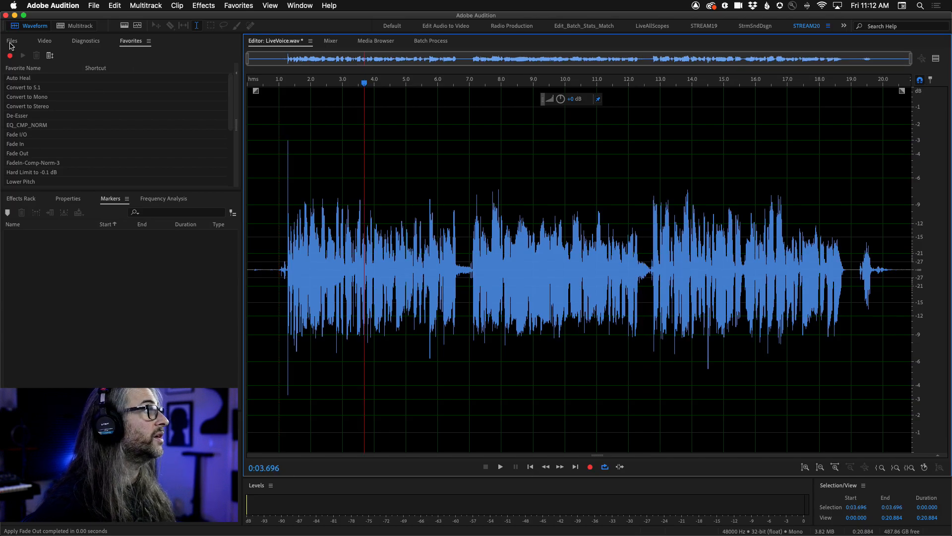
click(11, 40)
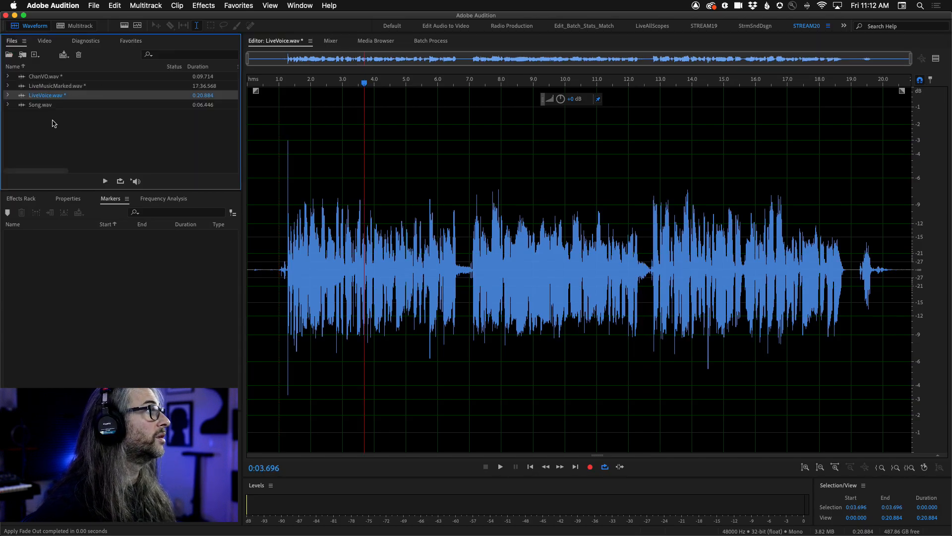
click(42, 78)
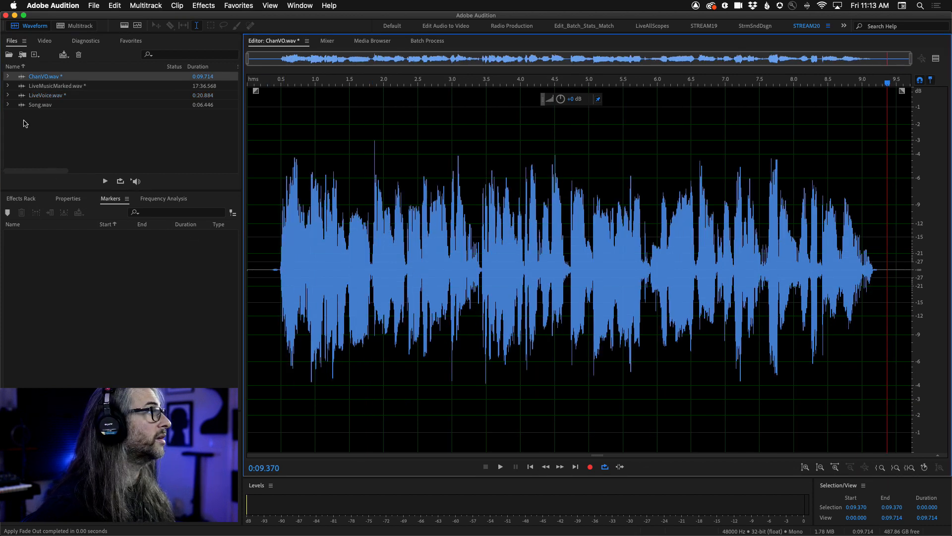
click(21, 105)
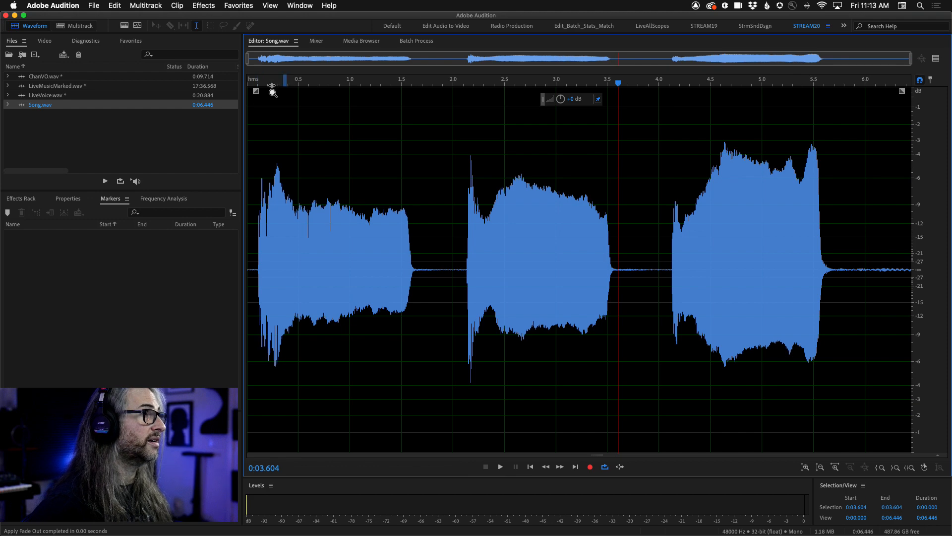
drag(286, 84, 197, 85)
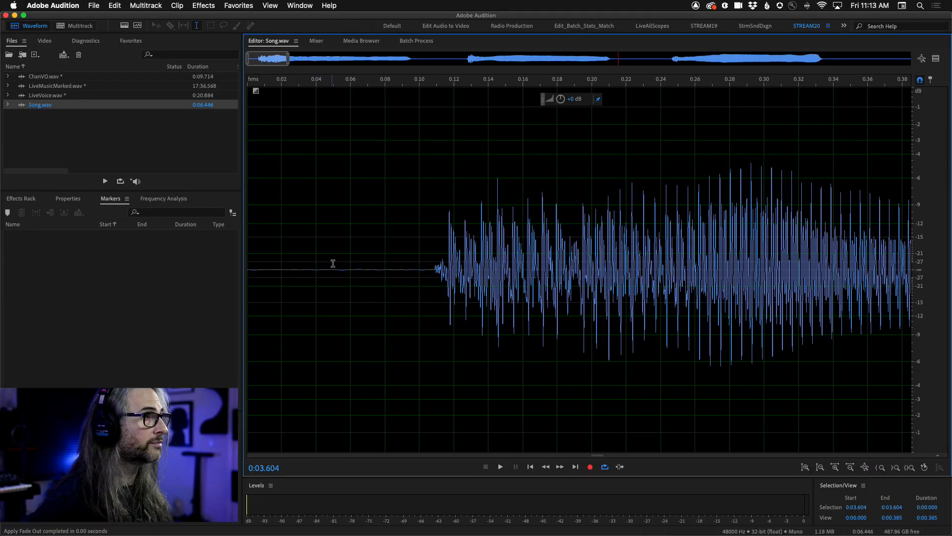
key(backslash)
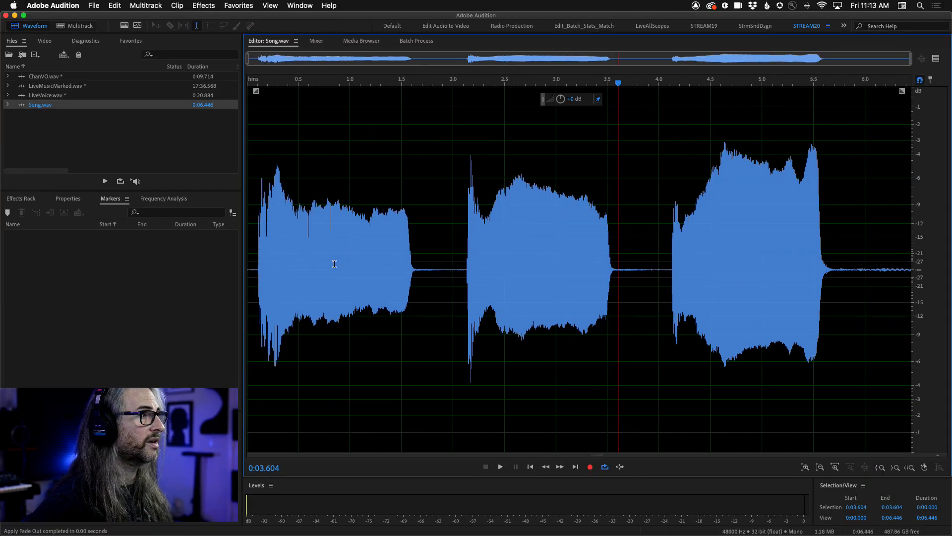
Run the Fade I/O favorite on the whole Song.wav file.
click(140, 44)
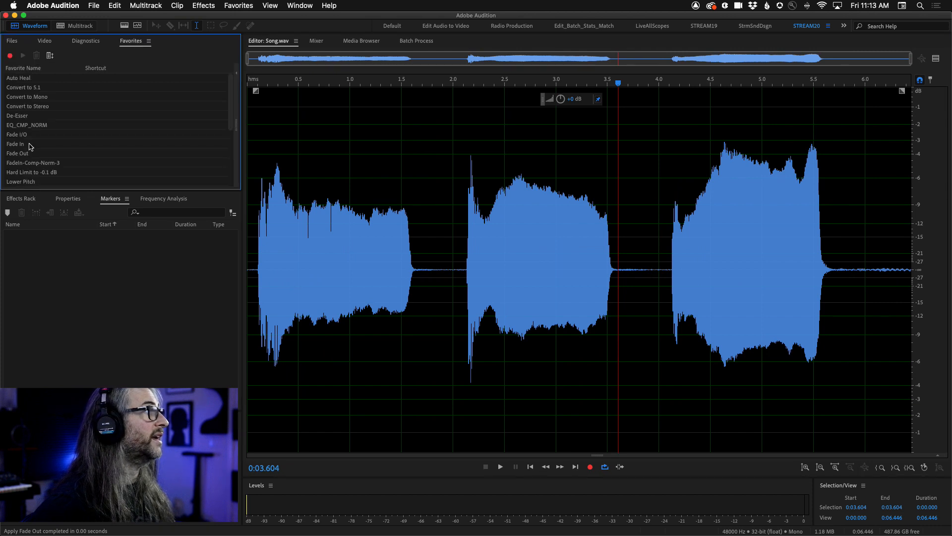
double_click(14, 137)
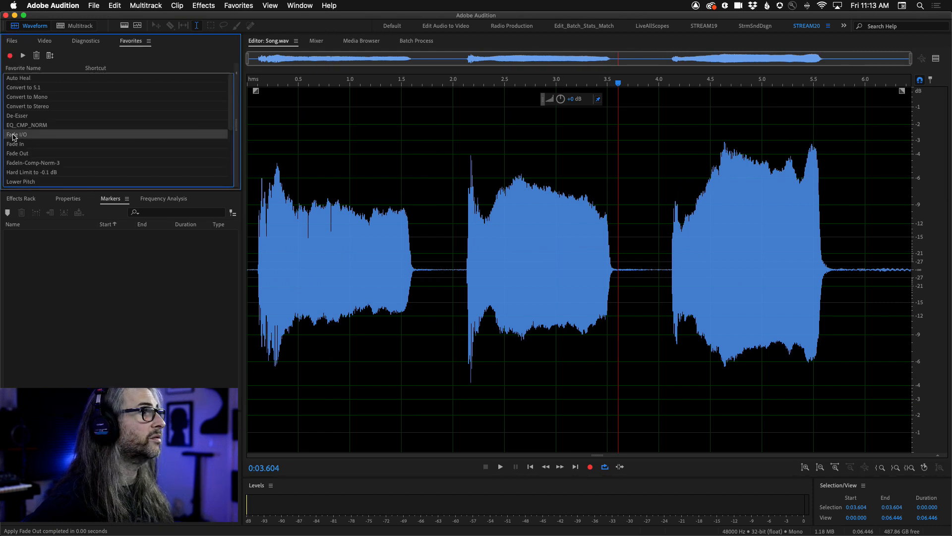
click(670, 251)
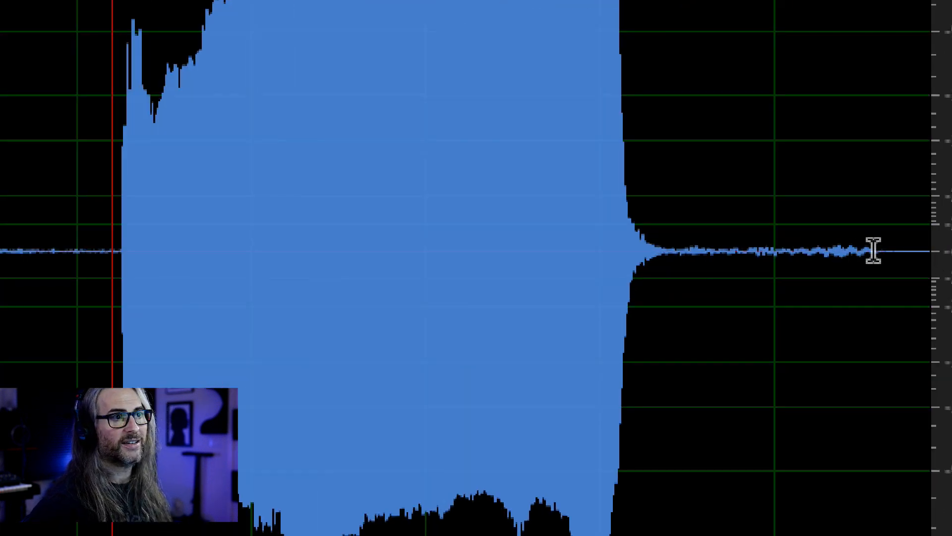
Undo the fade-out part of the Fade I/O favorite on Song.wav and check the available undo and redo entries.
key(ctrl+z)
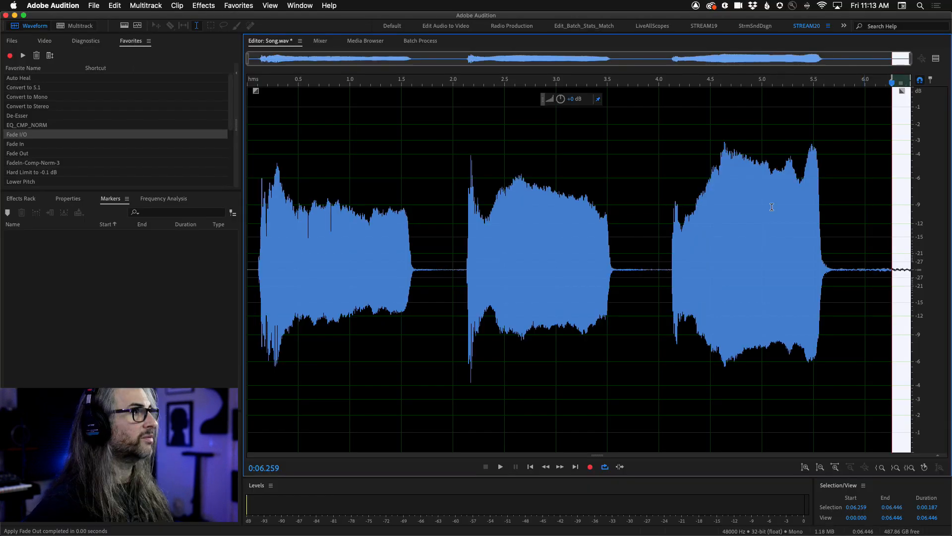
click(118, 5)
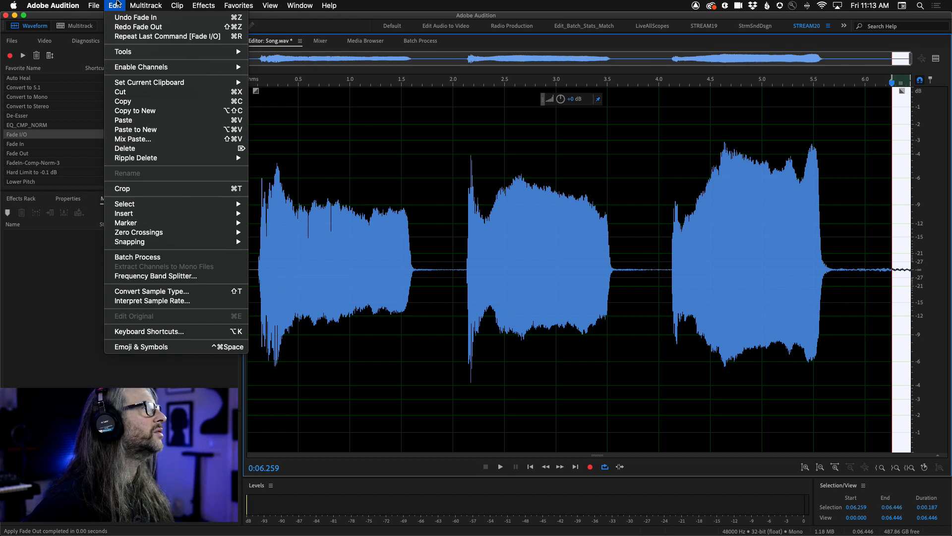
click(118, 4)
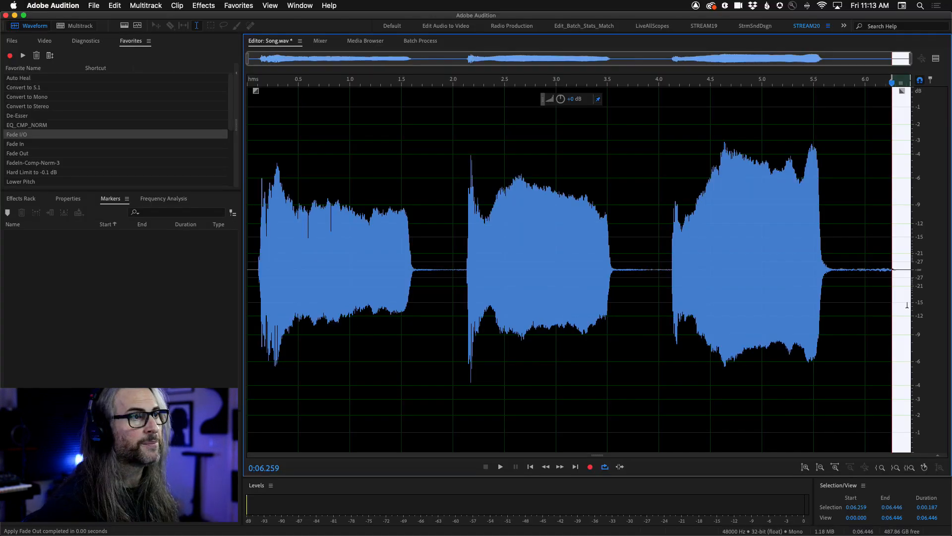
Clear the selection and examine the last few milliseconds of Song.wav, then place the playhead at 0:02.450 in the full waveform.
click(373, 420)
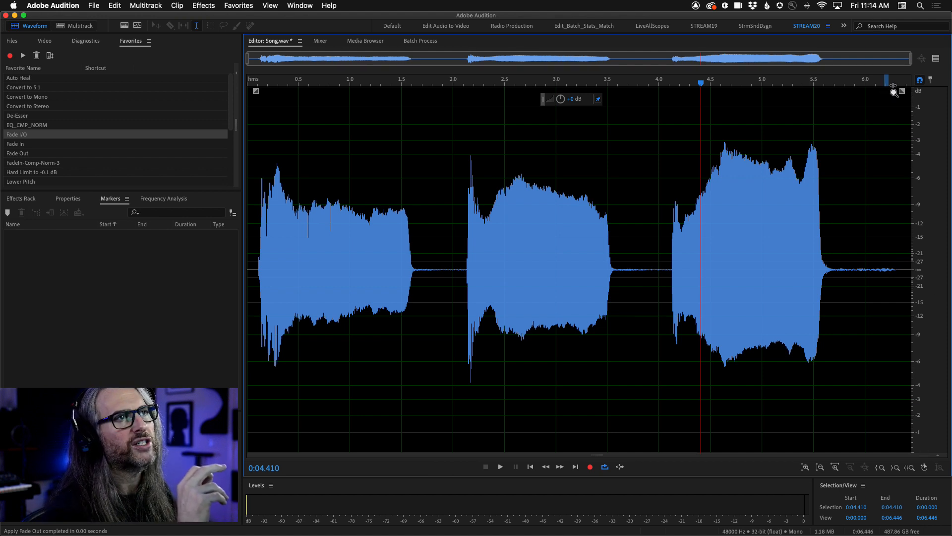
drag(885, 83, 950, 84)
drag(841, 84, 949, 49)
drag(902, 92, 934, 125)
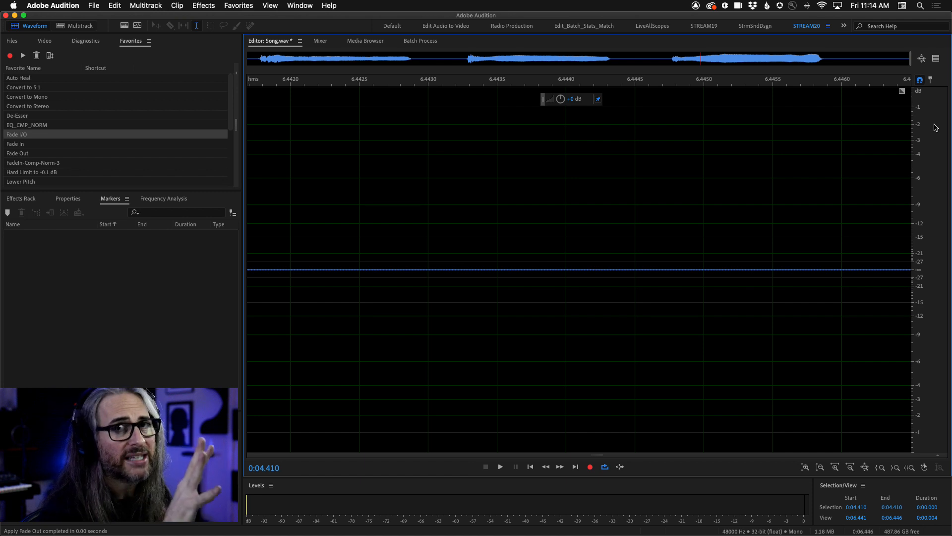
key(backslash)
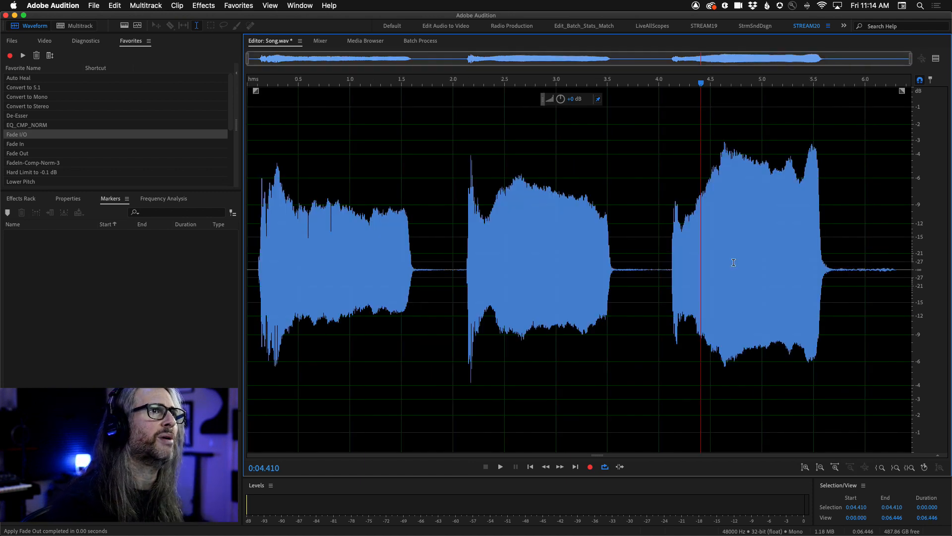
click(499, 266)
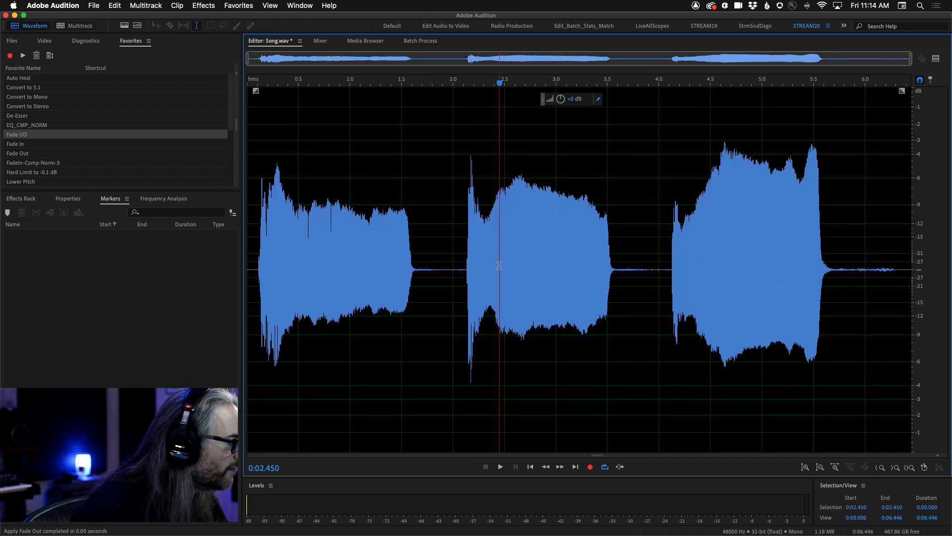
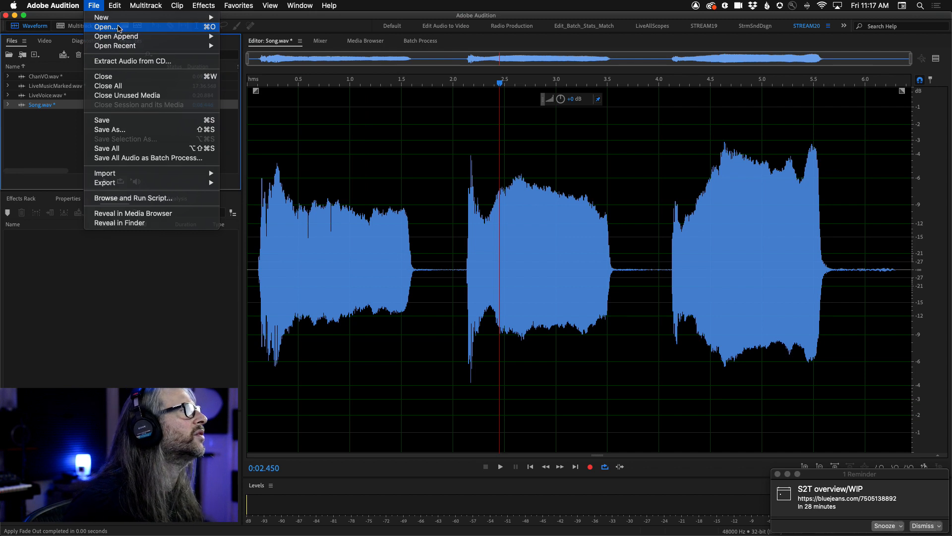
Open the multitrack session BIAS_TTM_Aug2020_03a.sesx from The Toot Toot Monster folder on the 12TB_ARCHIVE drive and dismiss the missing-effects warning.
click(318, 251)
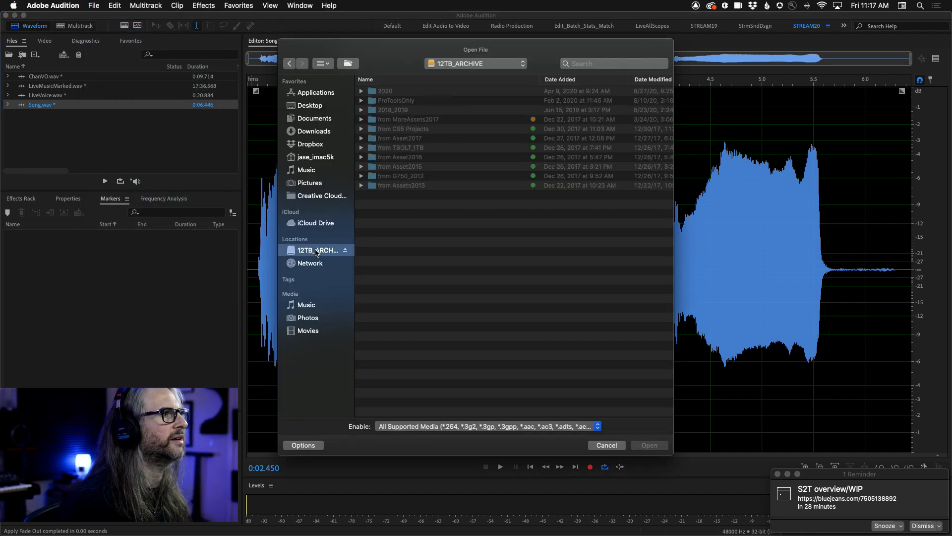
double_click(387, 167)
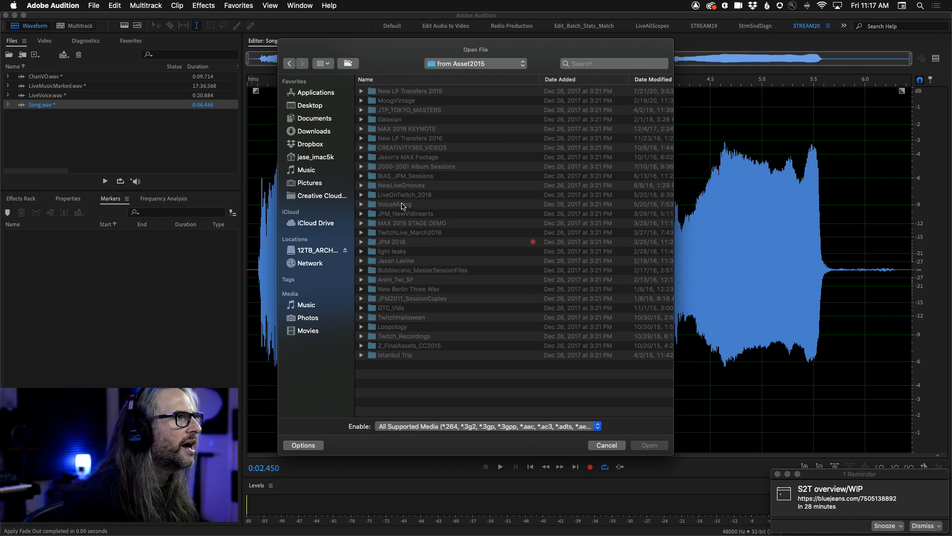
double_click(378, 267)
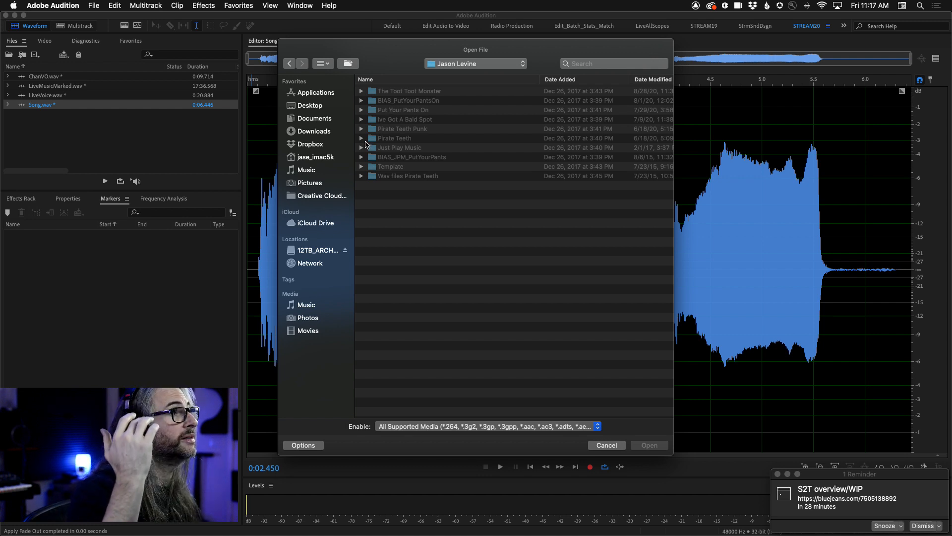
double_click(373, 93)
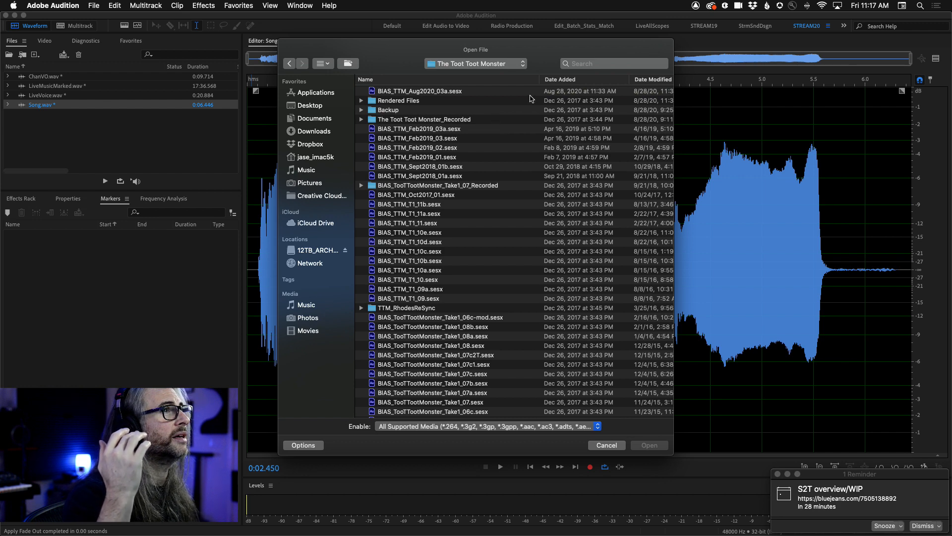
click(434, 90)
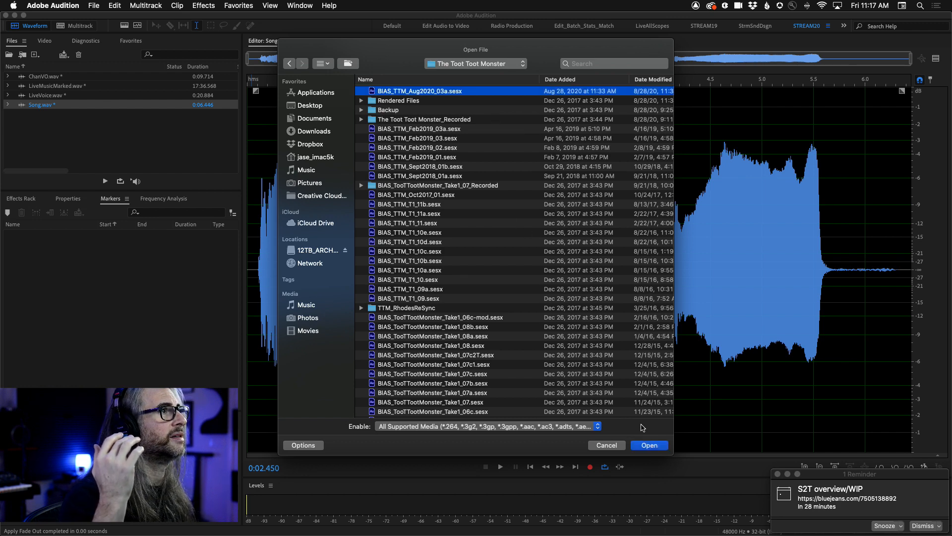
click(654, 445)
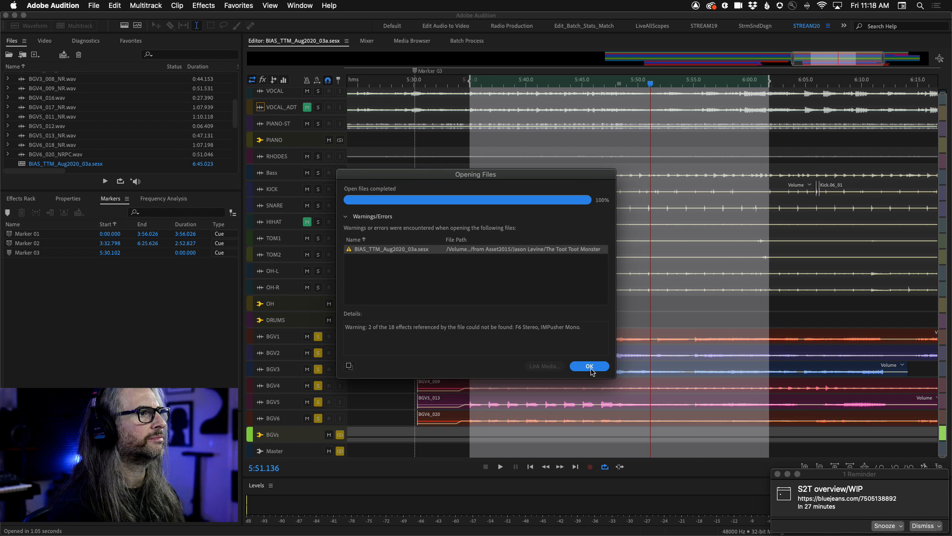
click(591, 366)
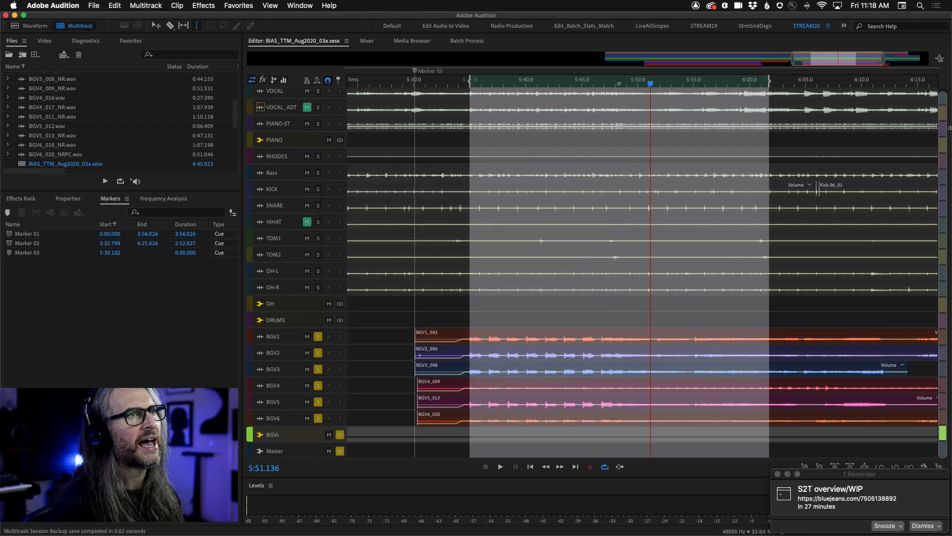
Play the session from near the start of the highlighted time selection, examine all channels in the mixer, and dismiss the calendar reminder.
drag(944, 93, 944, 73)
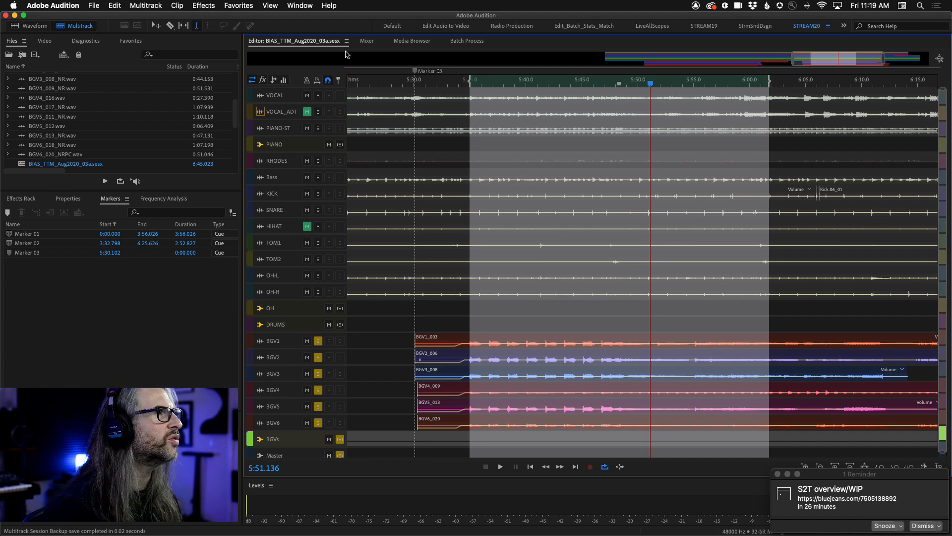
click(364, 43)
click(301, 41)
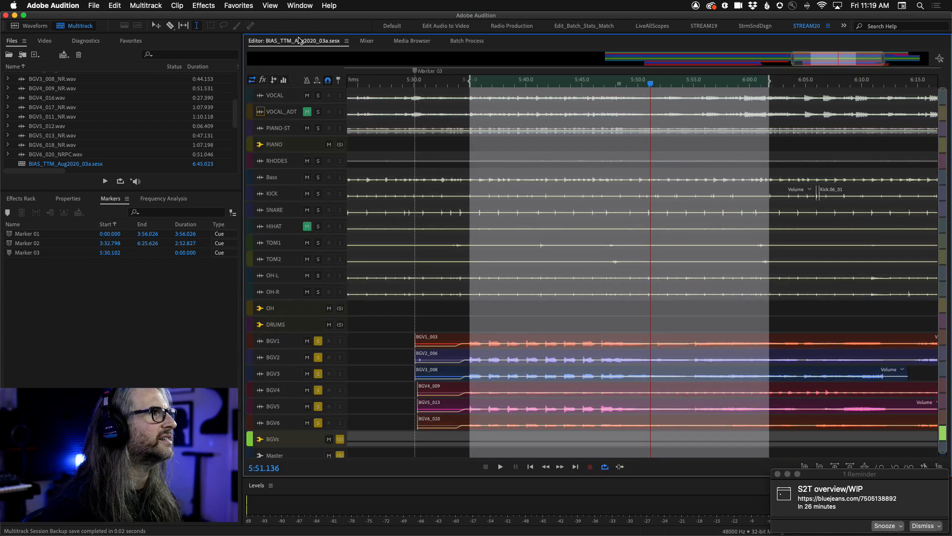
drag(651, 86, 485, 87)
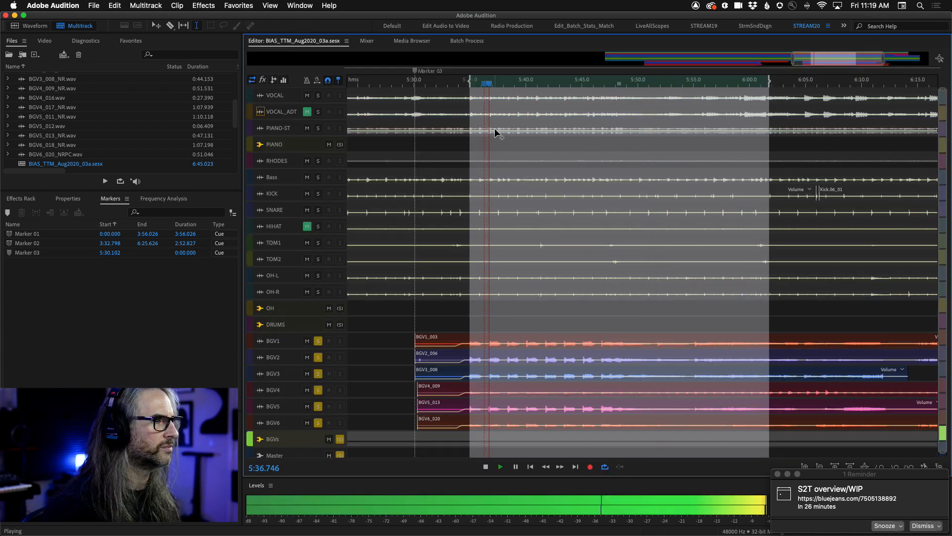
click(367, 41)
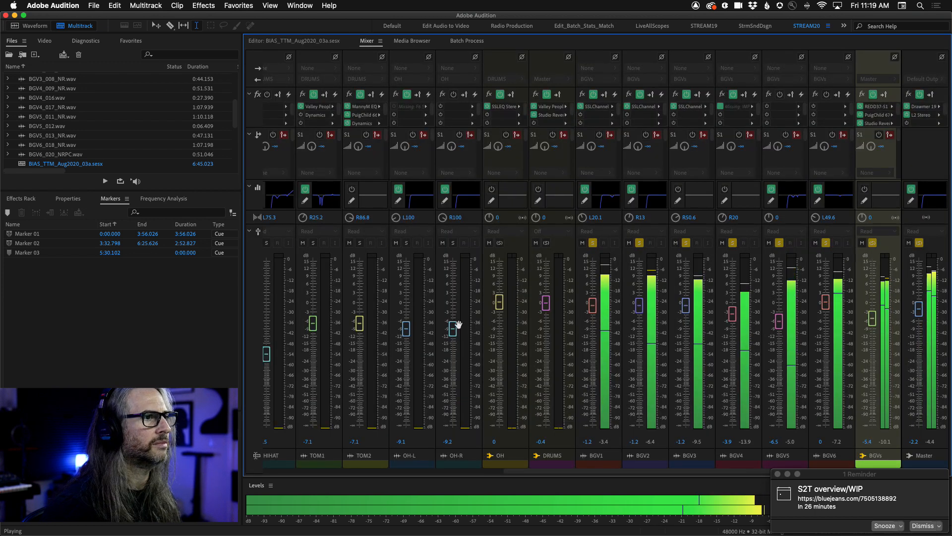
click(416, 472)
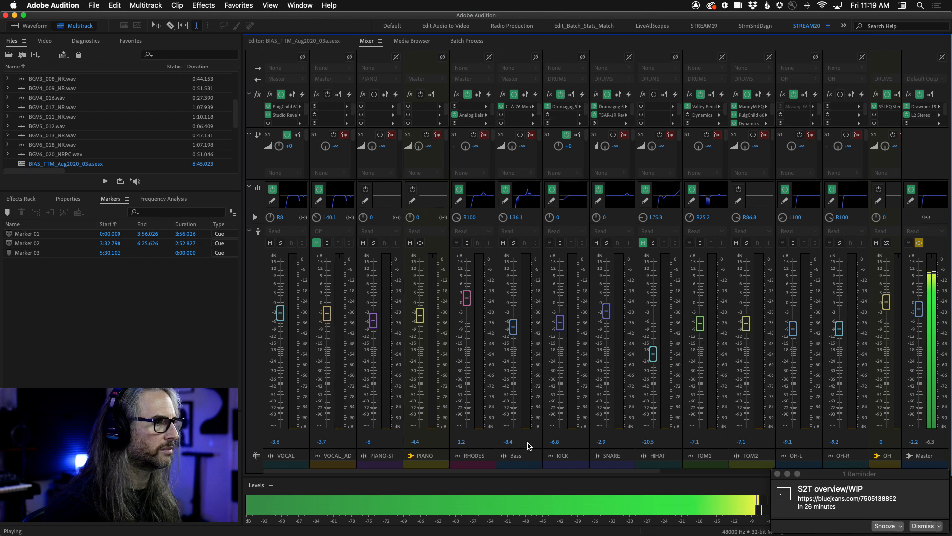
key(space)
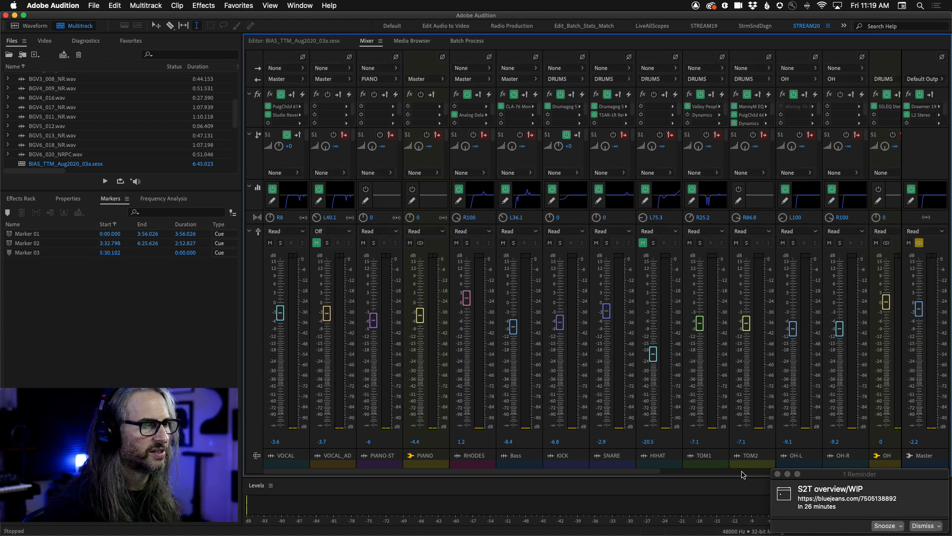
click(743, 472)
click(920, 526)
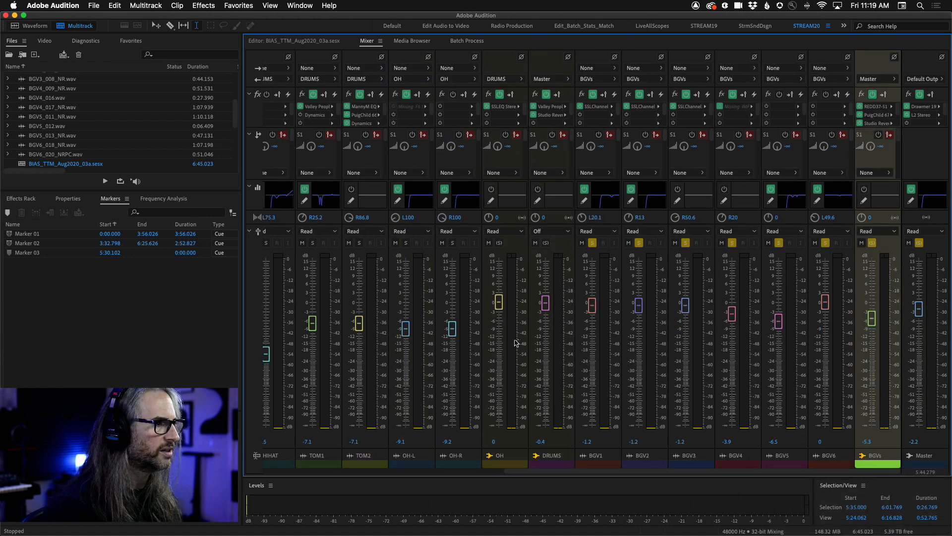
click(444, 473)
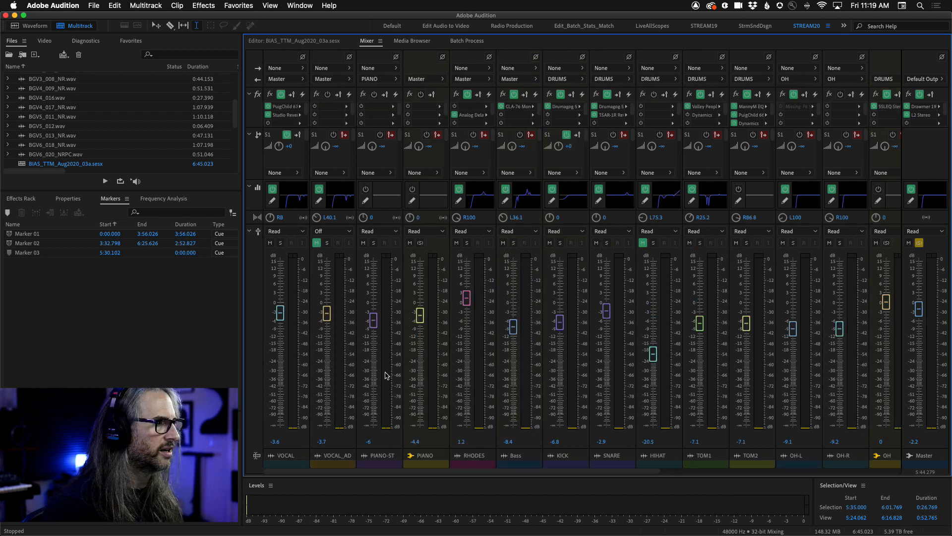
Solo the Bass track, audition it with the PIANO bus during playback, and replace the piano solo with RHODES.
click(423, 248)
click(513, 243)
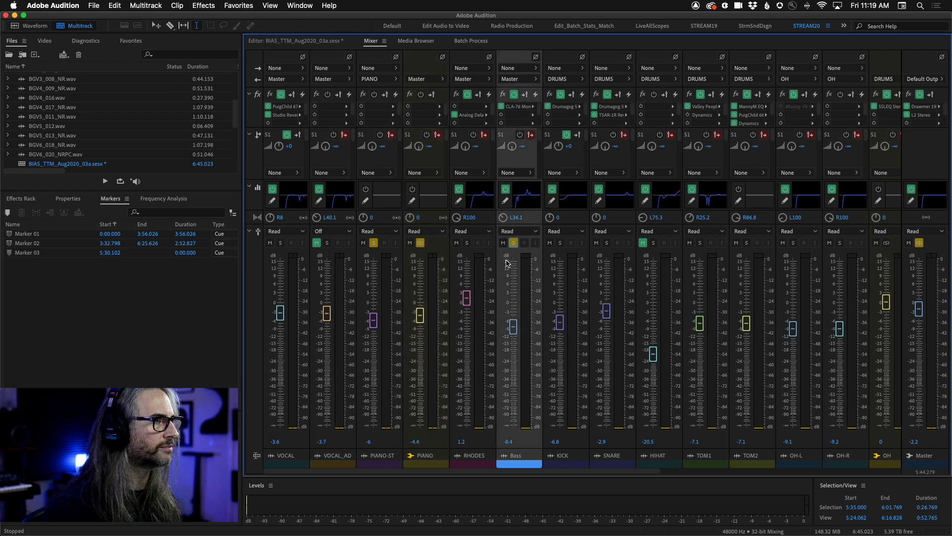
key(space)
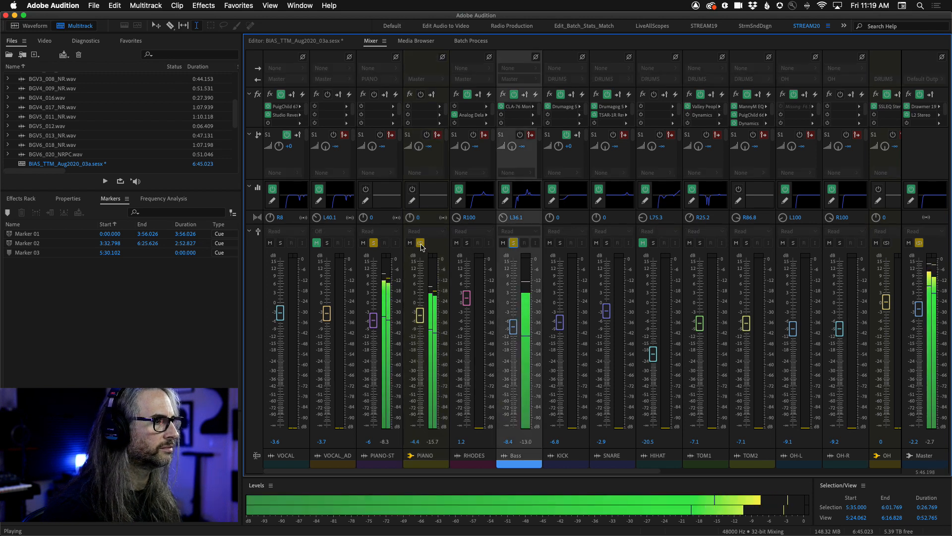
click(420, 244)
click(466, 242)
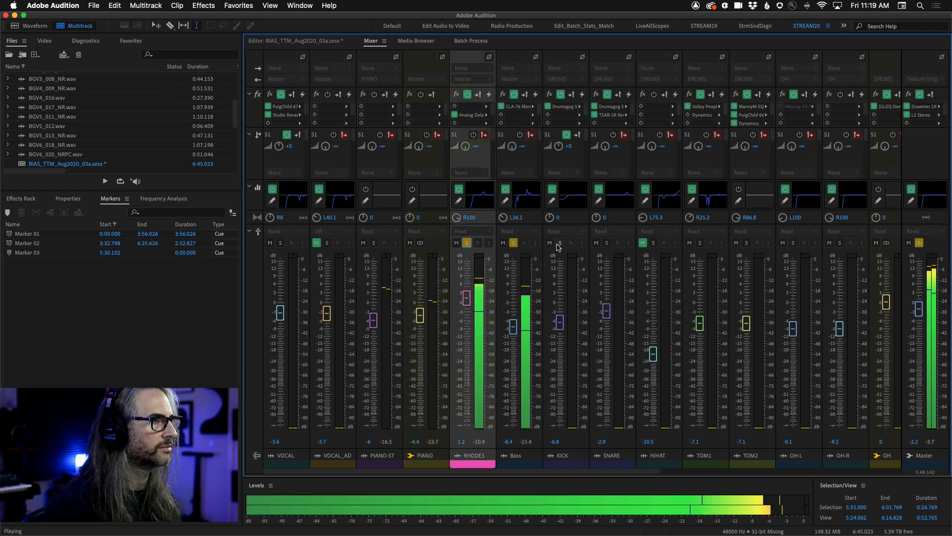
Add the KICK, SNARE, TOM1, TOM2, OH-L and OH-R tracks to the solo, and stop playback in the session editor.
click(560, 243)
click(607, 243)
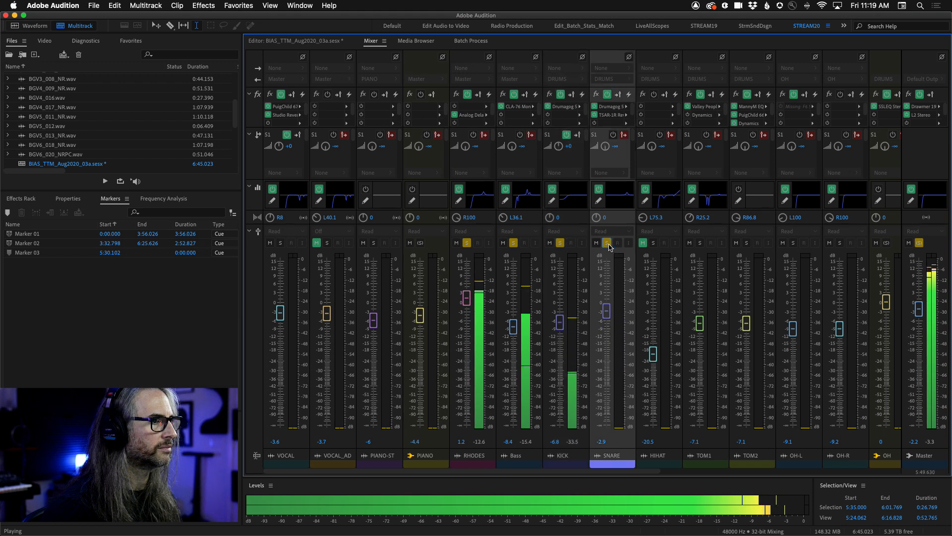
click(701, 242)
click(746, 243)
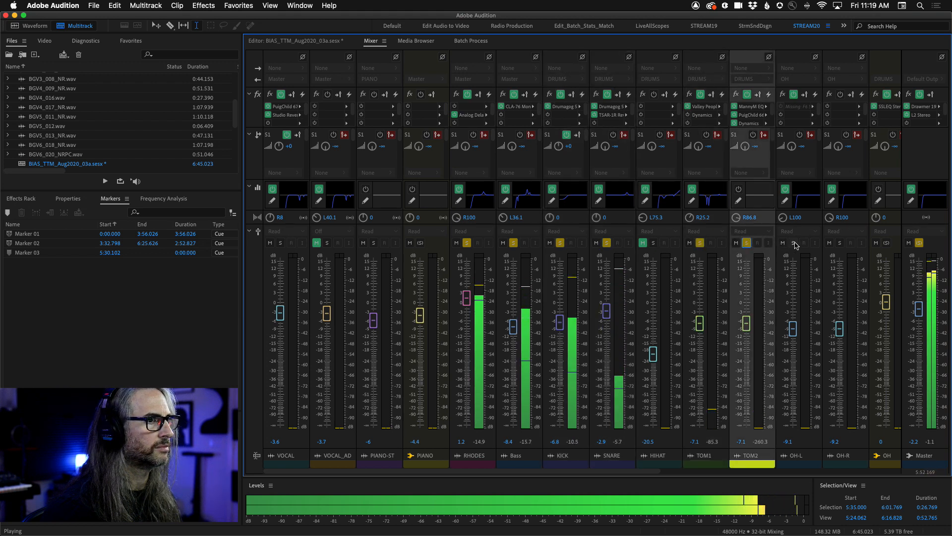
click(793, 242)
click(840, 243)
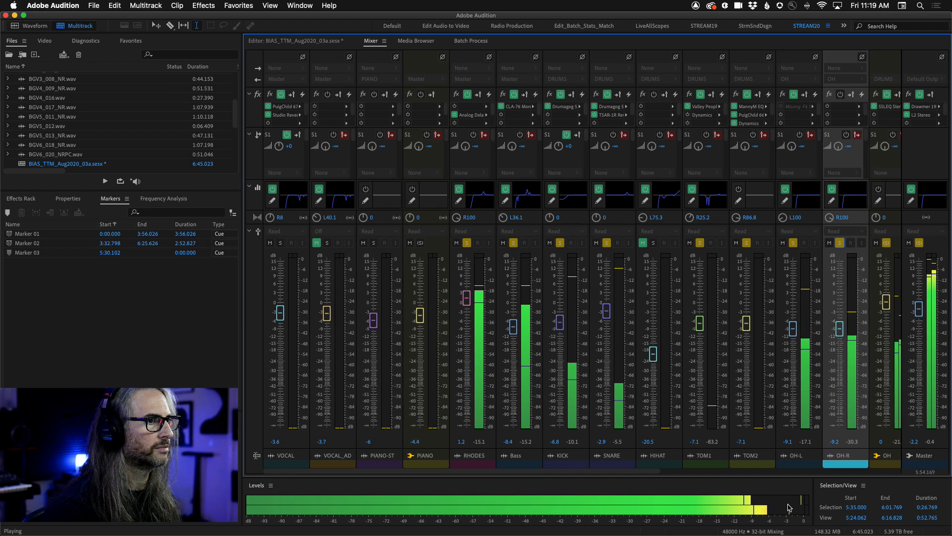
click(811, 472)
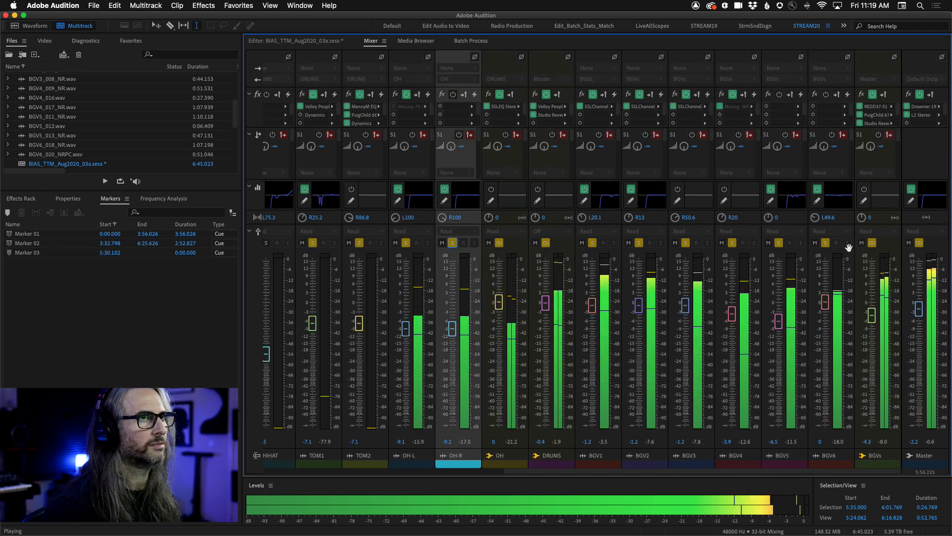
click(287, 41)
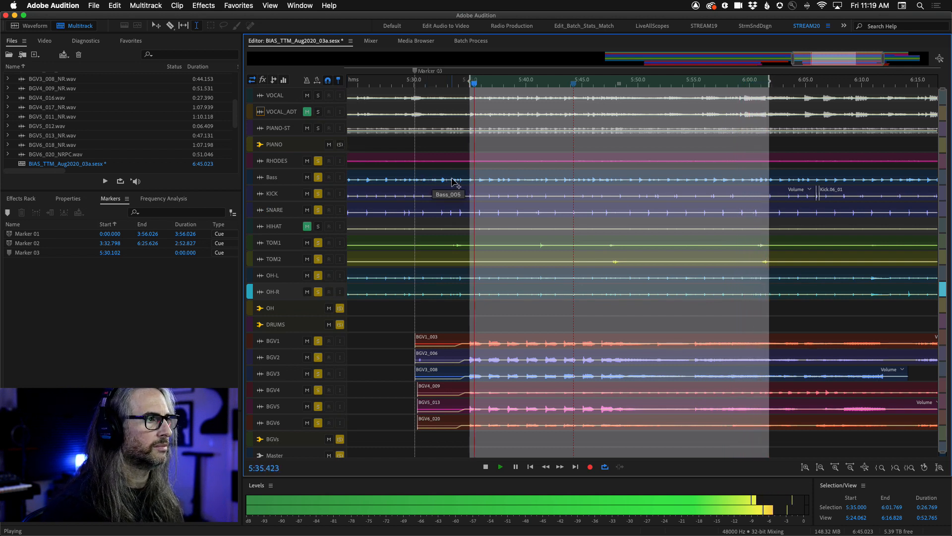
key(space)
Export a mixdown of the time selection to the Desktop as the Wave PCM file BIAS_TTM_Aug2020_03a_mixdown.wav.
click(96, 6)
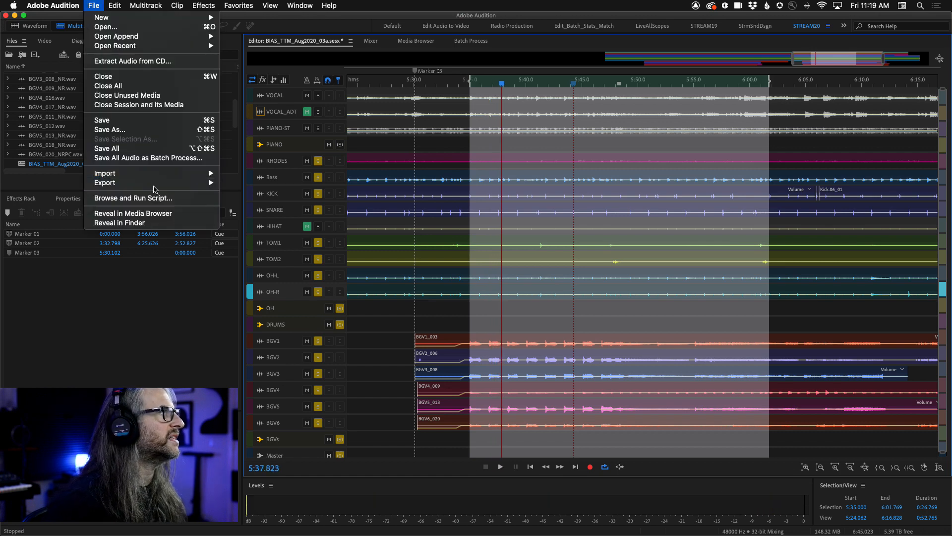
mouse_move(157, 186)
mouse_move(303, 227)
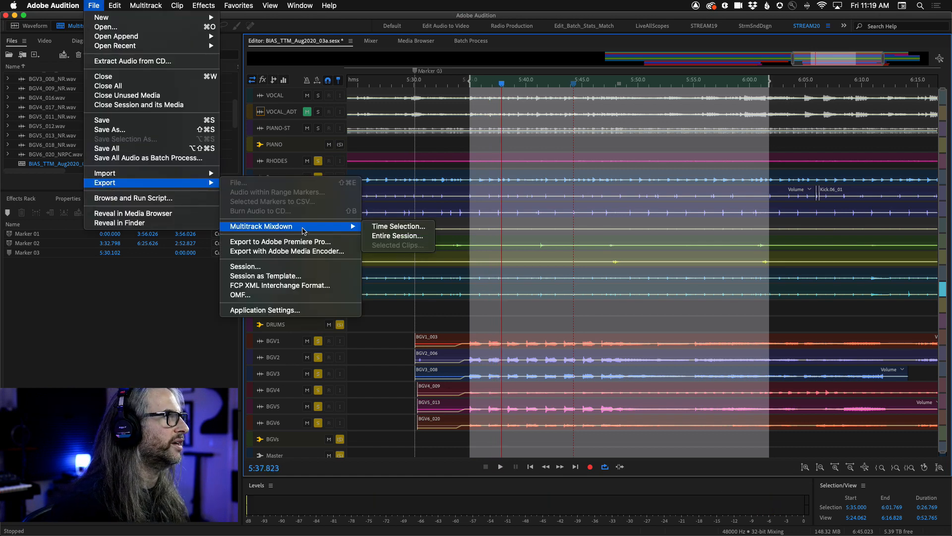
click(417, 227)
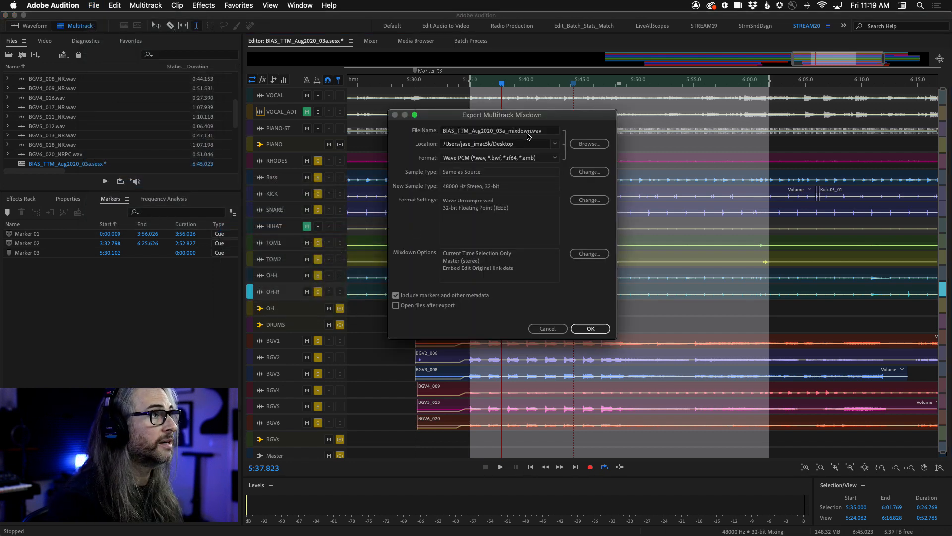
click(595, 330)
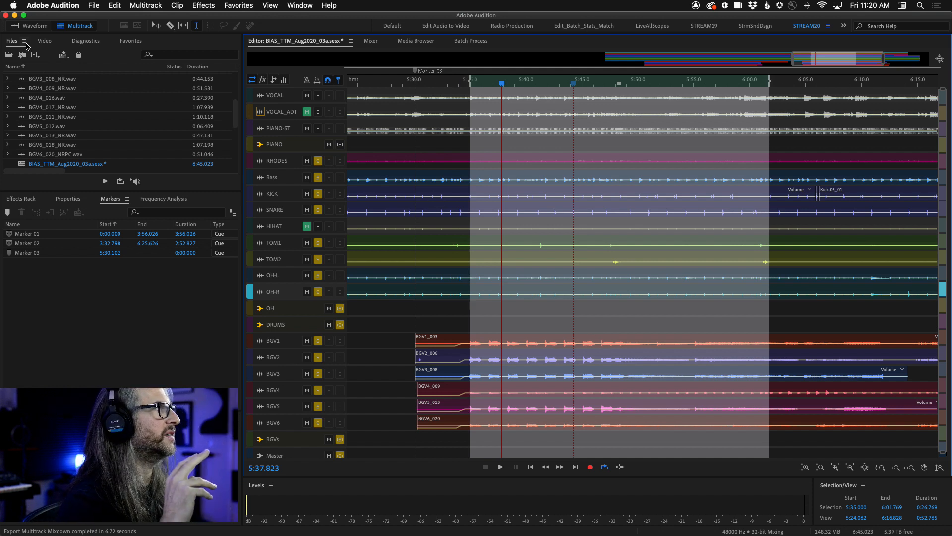
Open the recently exported BIAS_TTM_Aug2020_03a_mixdown.wav in the waveform editor.
drag(234, 114, 237, 175)
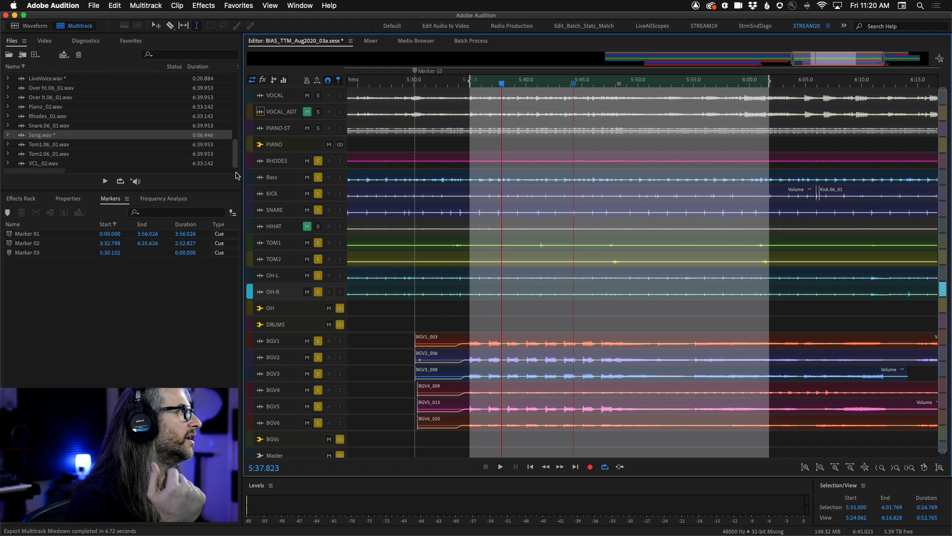
click(94, 6)
mouse_move(101, 45)
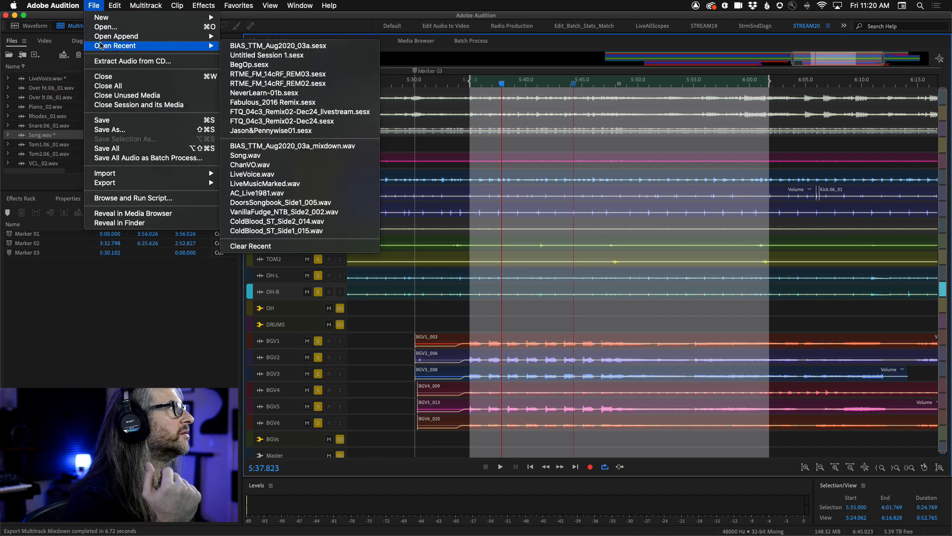
click(341, 146)
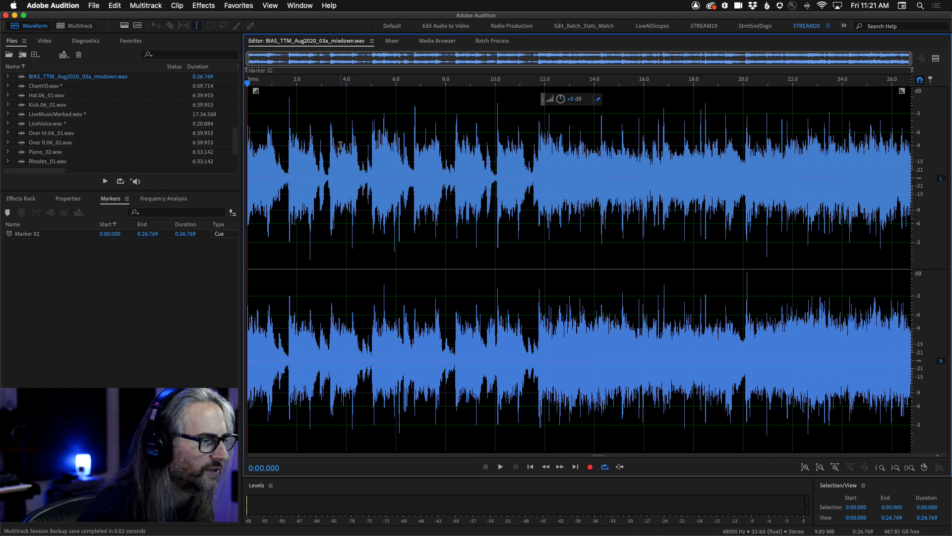
Examine the monitor choices for Mirror Full Screen in the Video preferences, and close the preferences without saving.
click(53, 5)
mouse_move(101, 4)
mouse_move(59, 37)
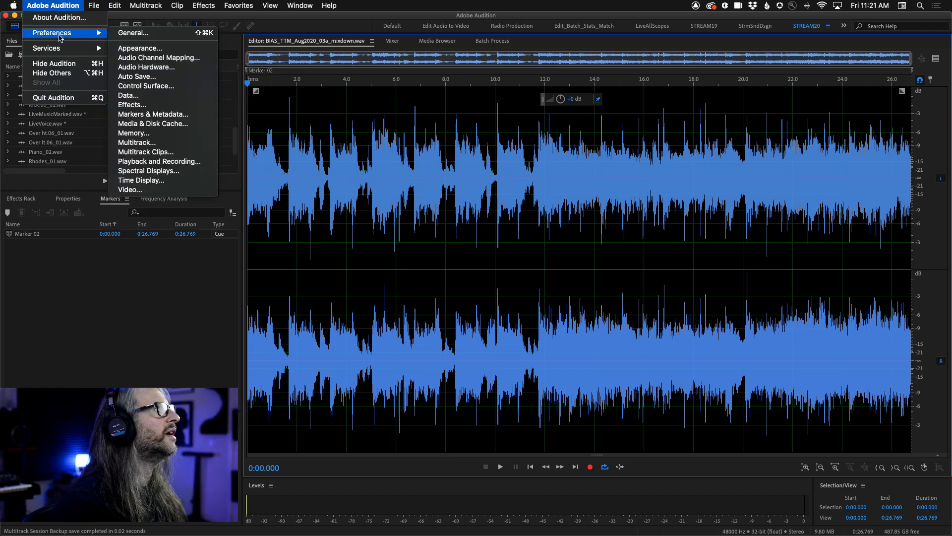
click(148, 189)
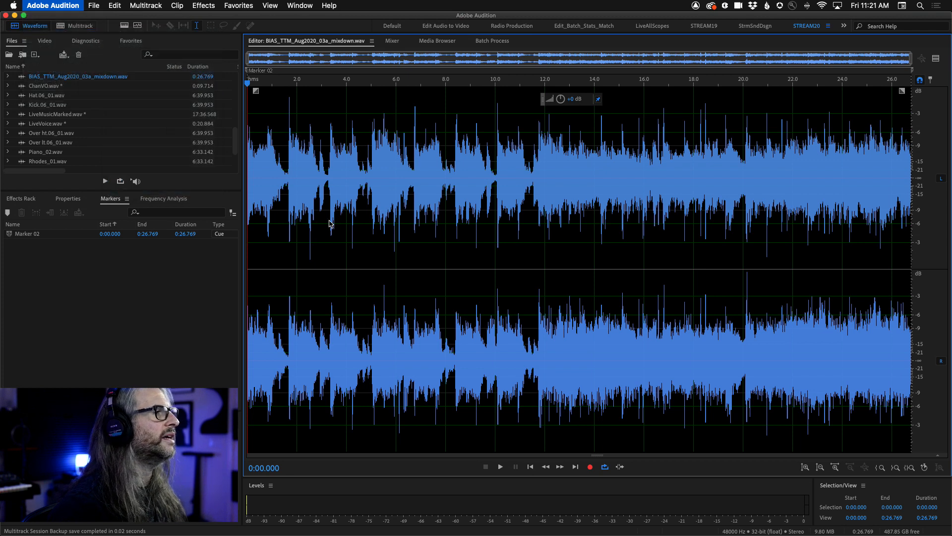
drag(510, 137, 542, 87)
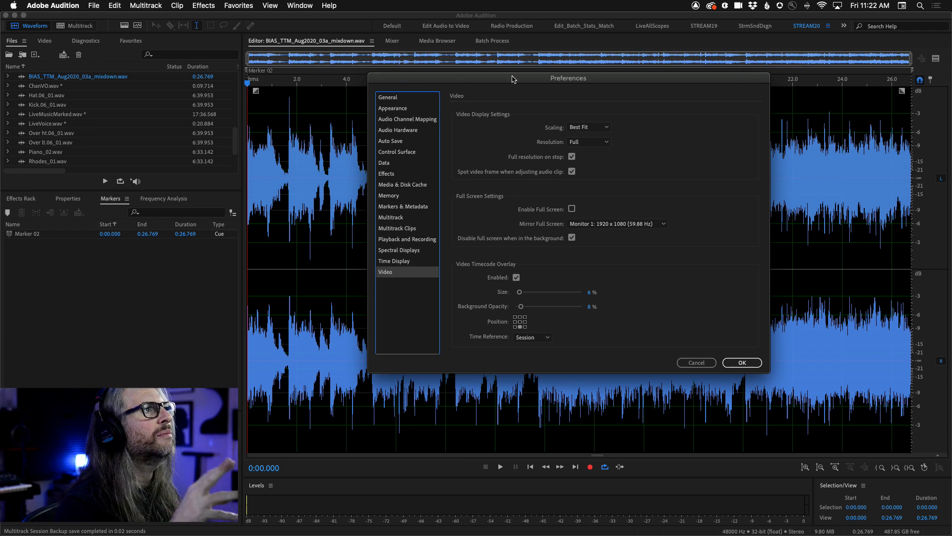
drag(512, 79, 509, 66)
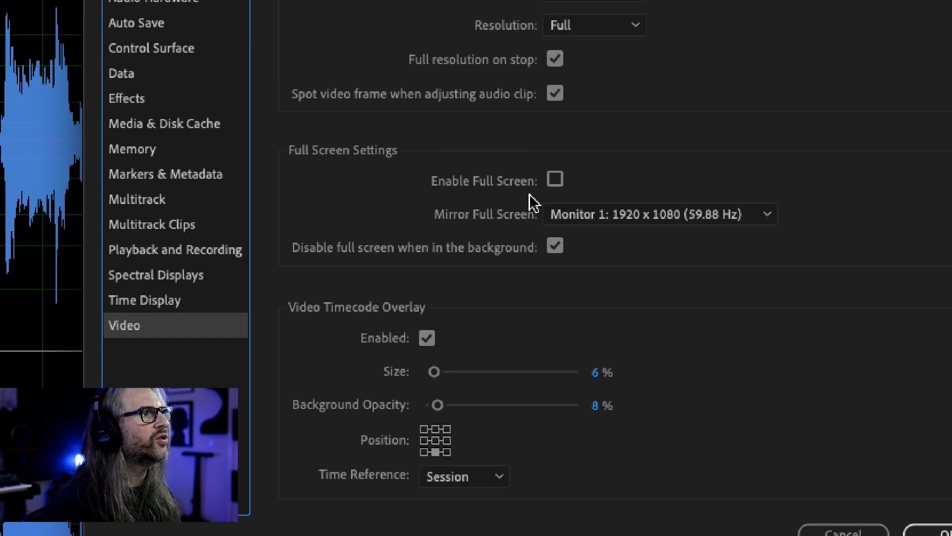
click(638, 222)
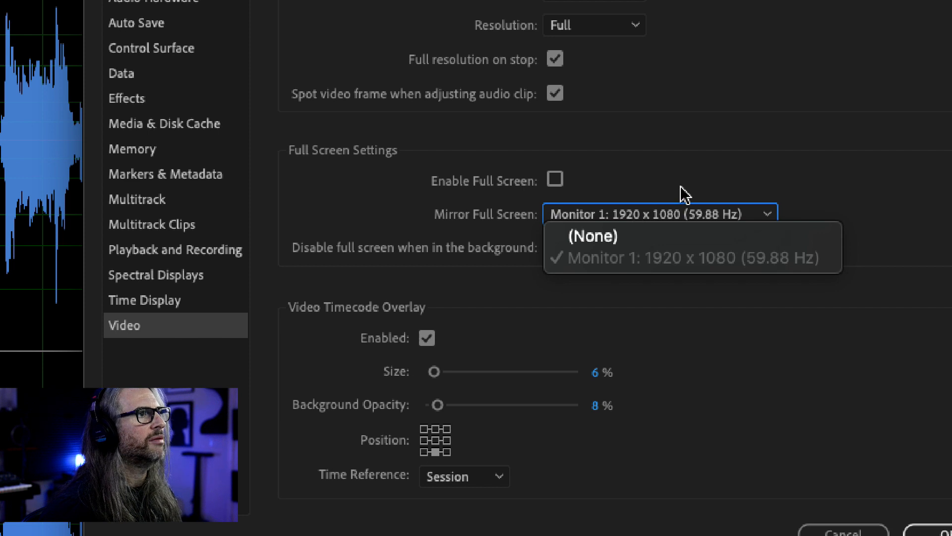
click(668, 165)
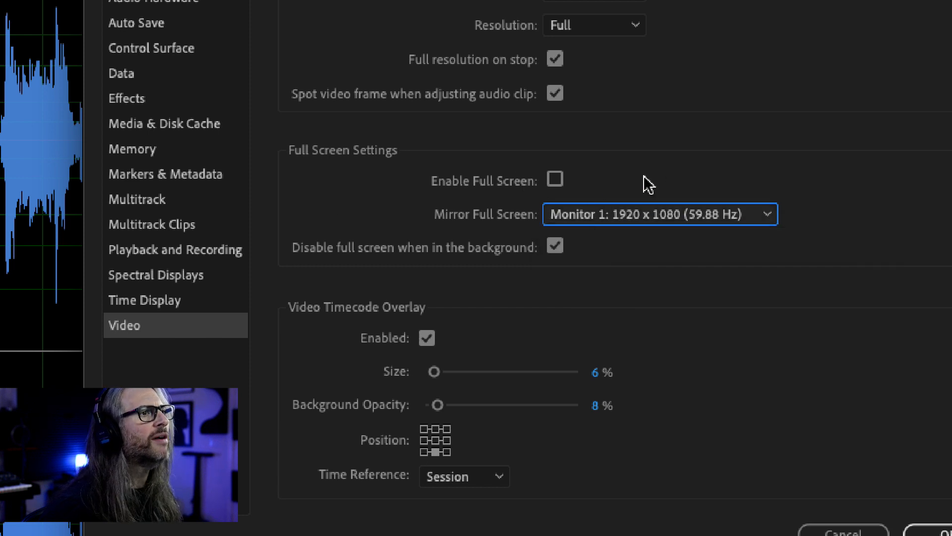
click(673, 213)
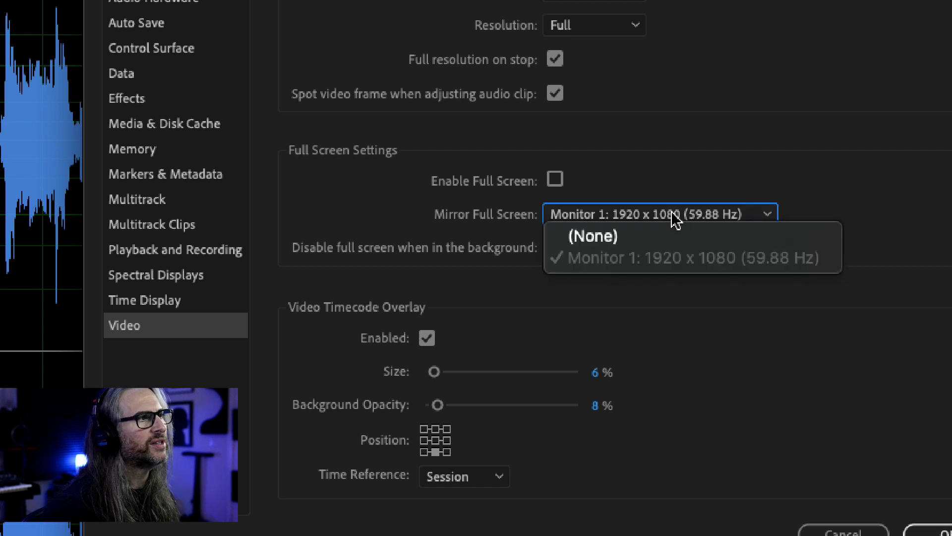
click(675, 173)
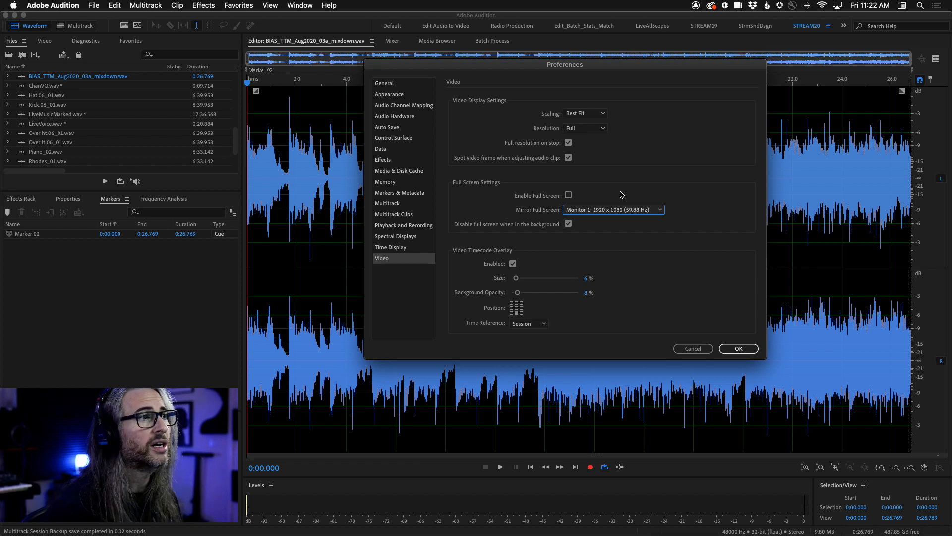
click(685, 352)
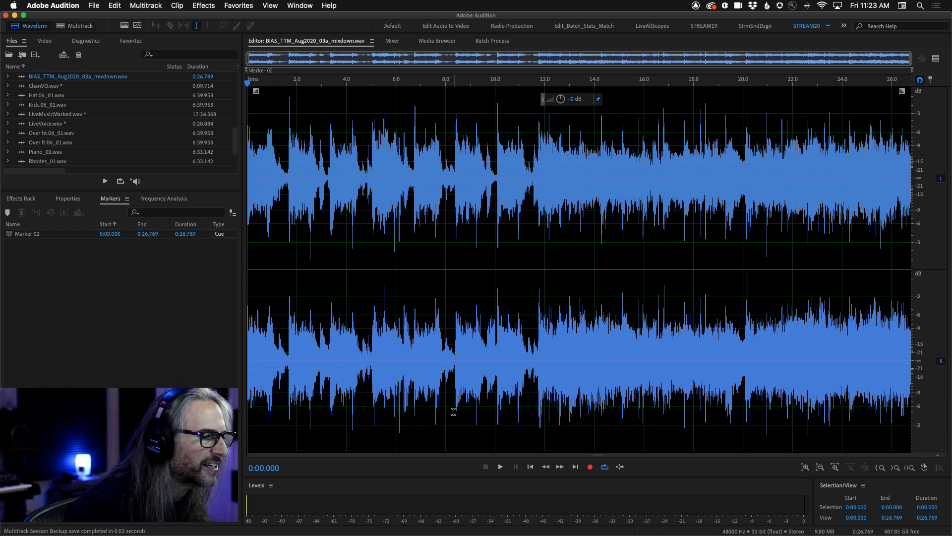
Open the Frequency Band Splitter for the mixdown file and load the 3-Band Pop/Rock preset.
click(145, 6)
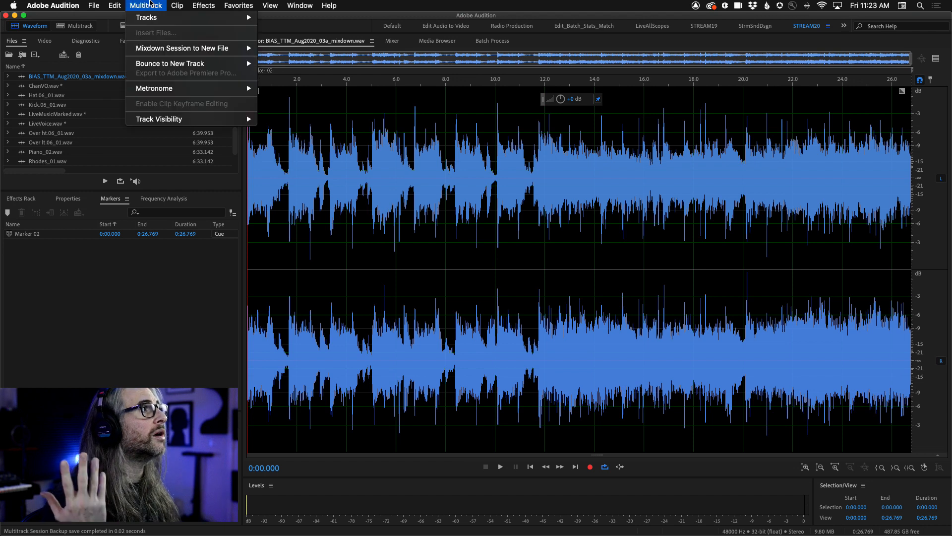
mouse_move(115, 4)
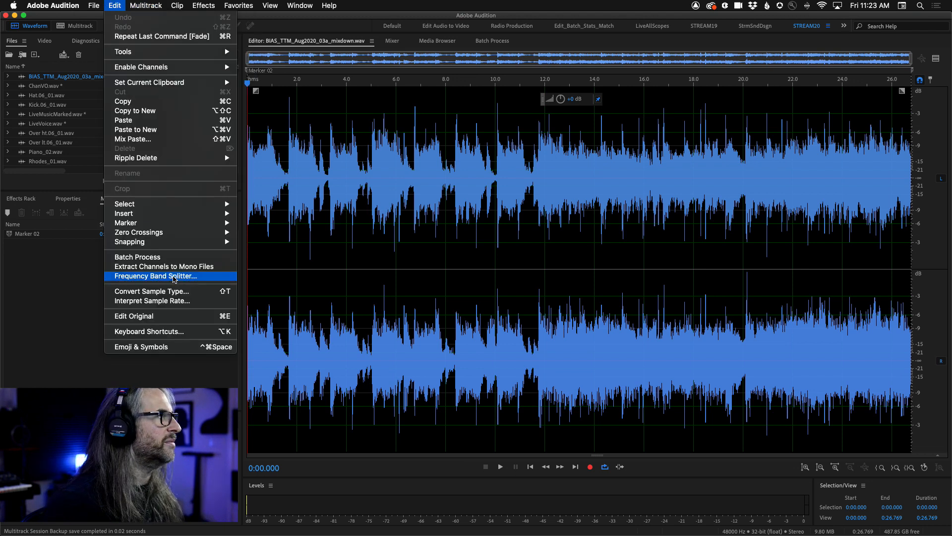
click(203, 275)
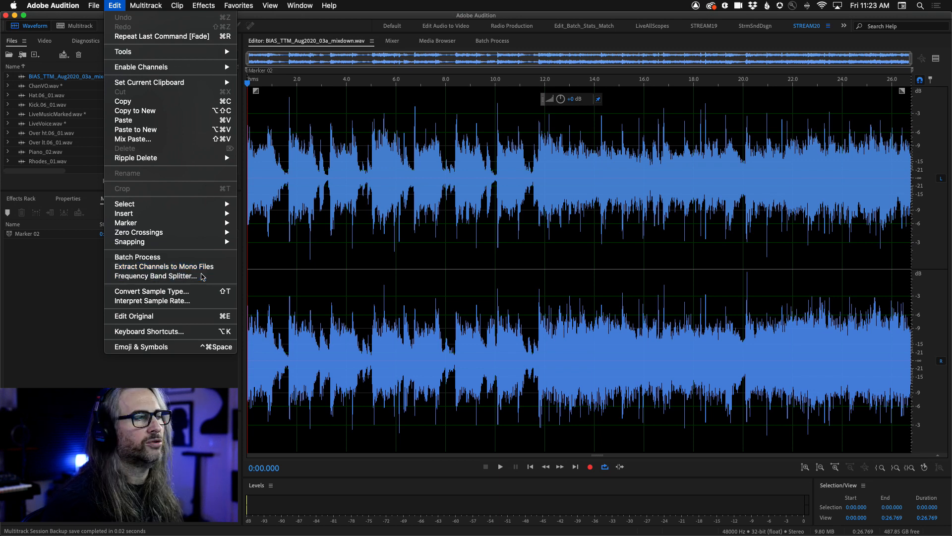
drag(459, 66, 481, 108)
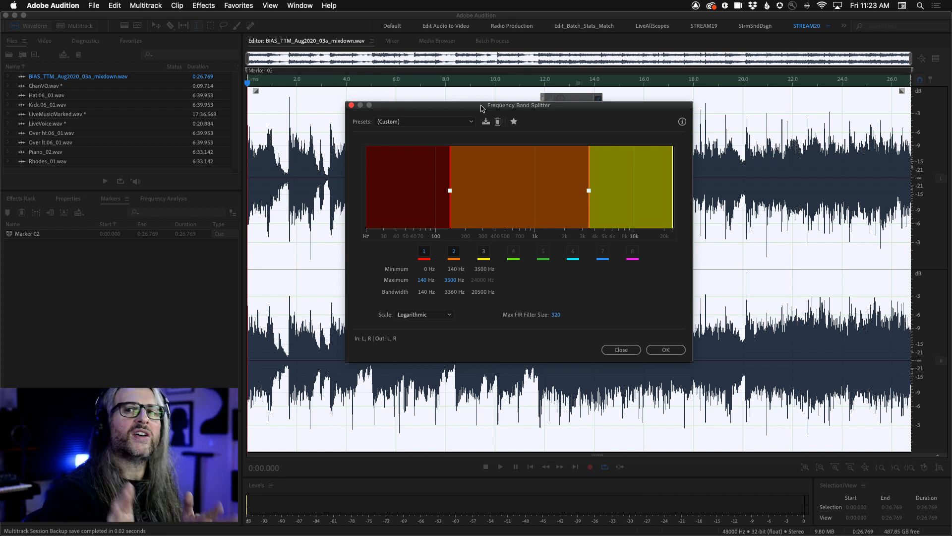
click(467, 122)
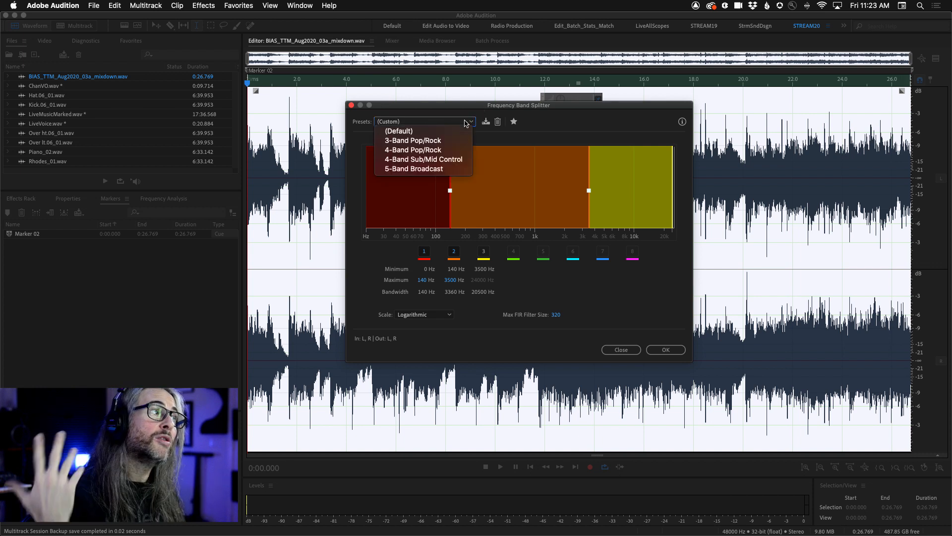
click(438, 142)
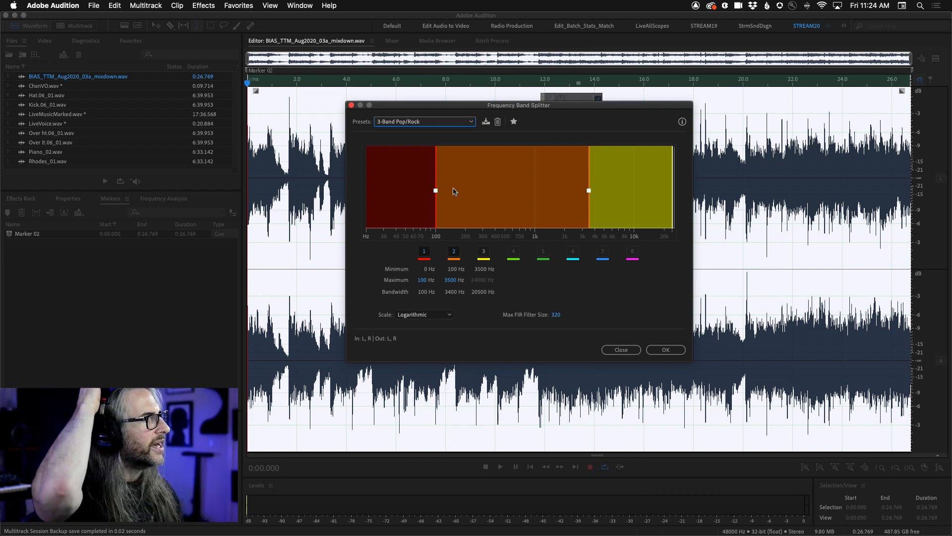
Set the band crossovers to about 127 Hz and 3773 Hz, and split the mixdown into three files.
drag(439, 191, 446, 190)
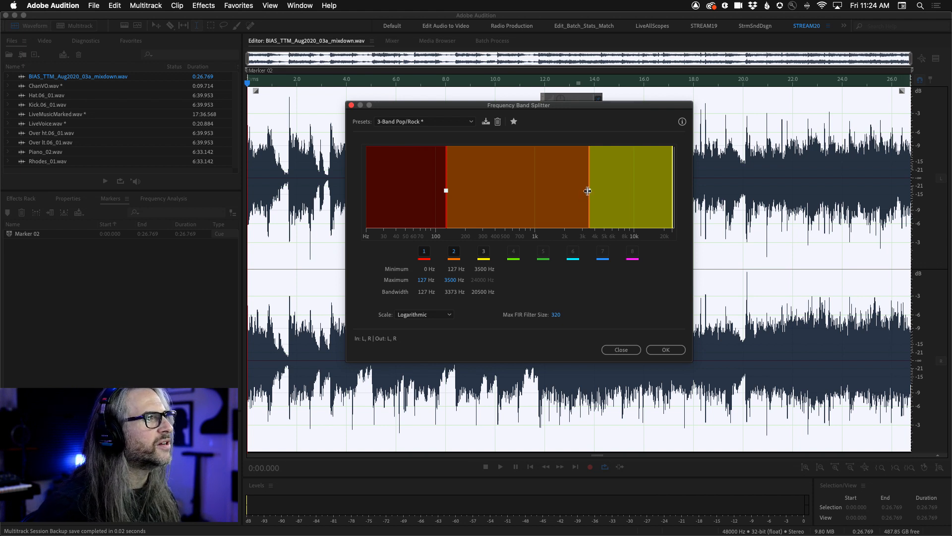
drag(588, 190, 592, 191)
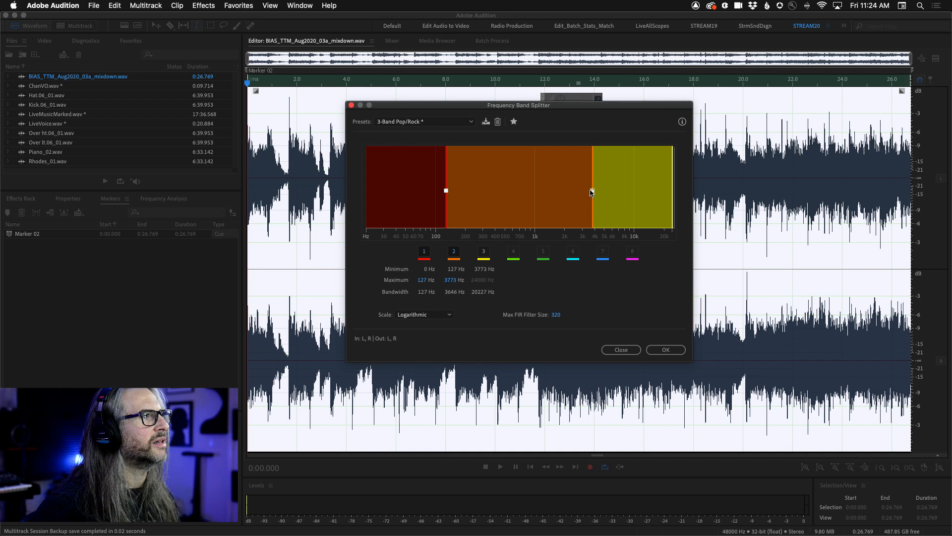
click(664, 349)
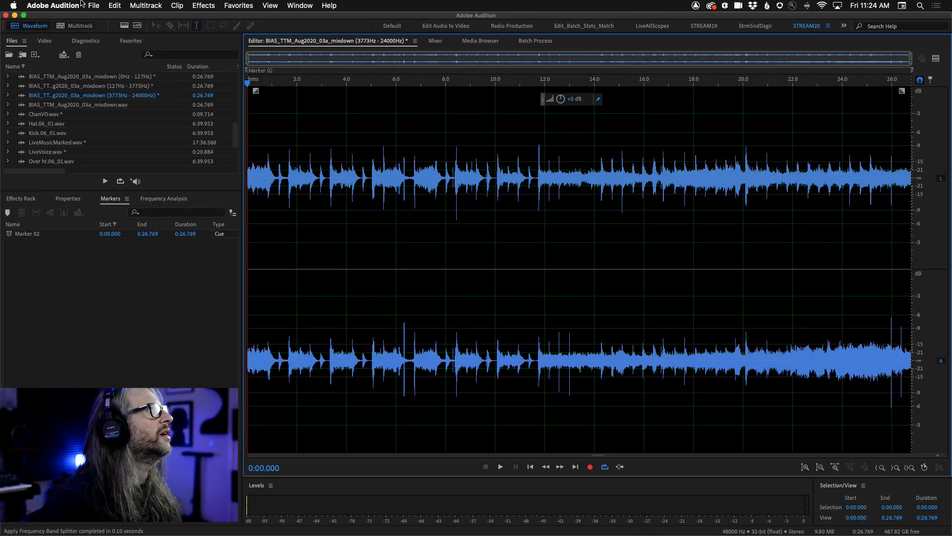
Create the multitrack session Untitled Session 2 at 48000 Hz, 32-bit float, with a stereo master.
click(93, 6)
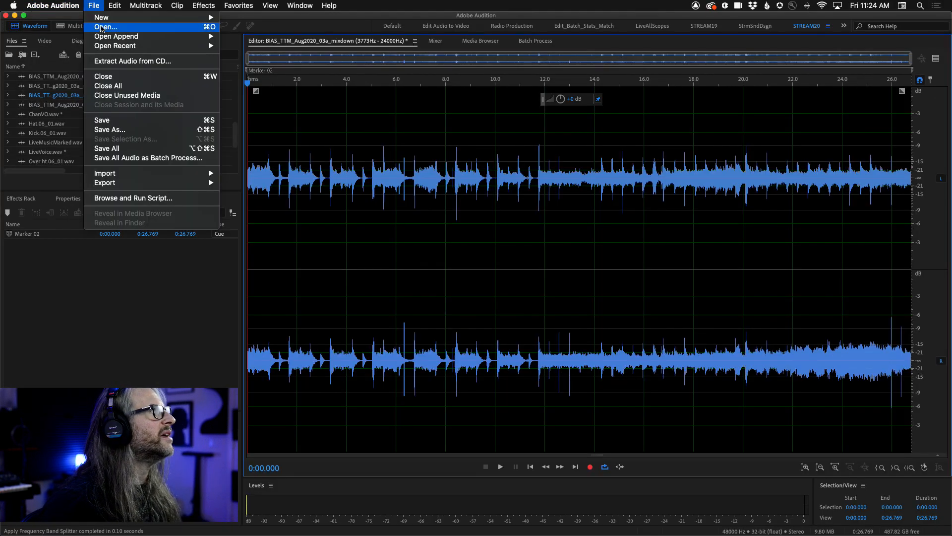
mouse_move(100, 19)
click(279, 20)
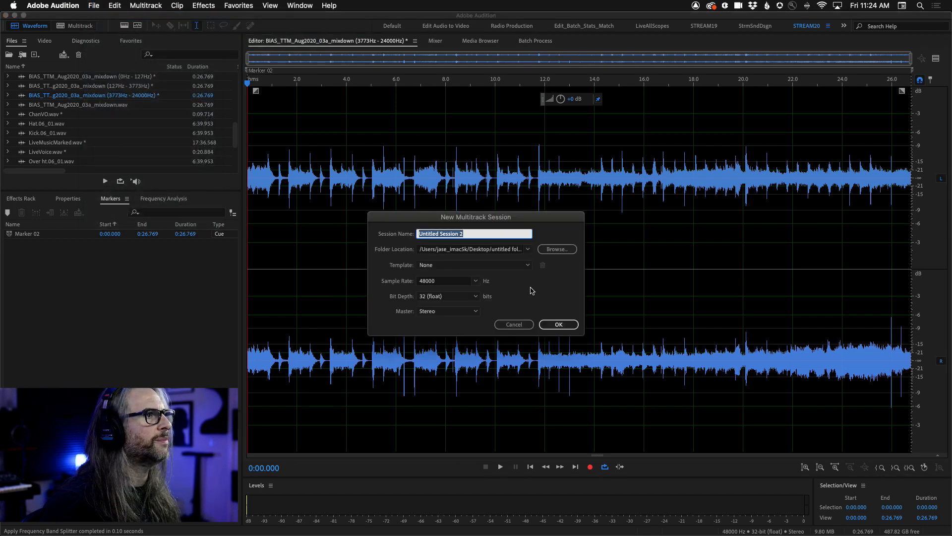
click(548, 251)
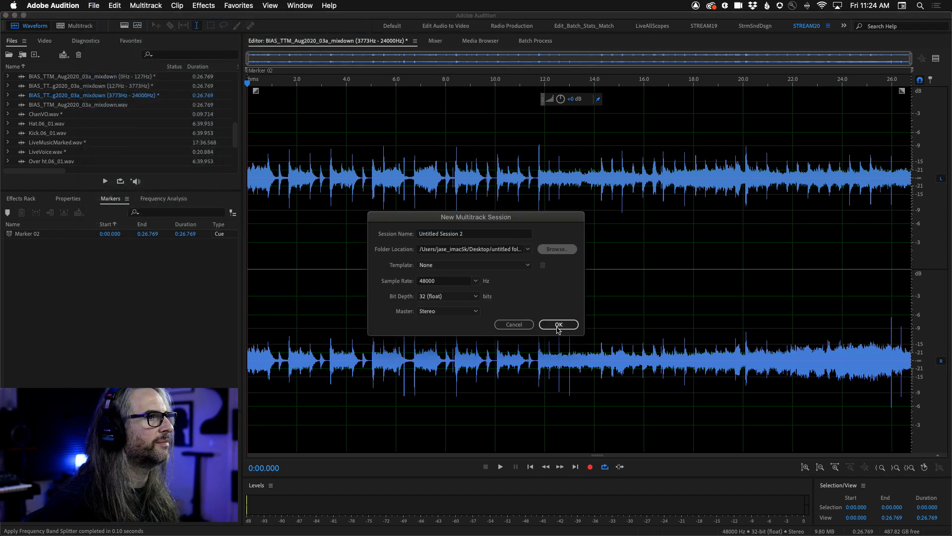
click(770, 525)
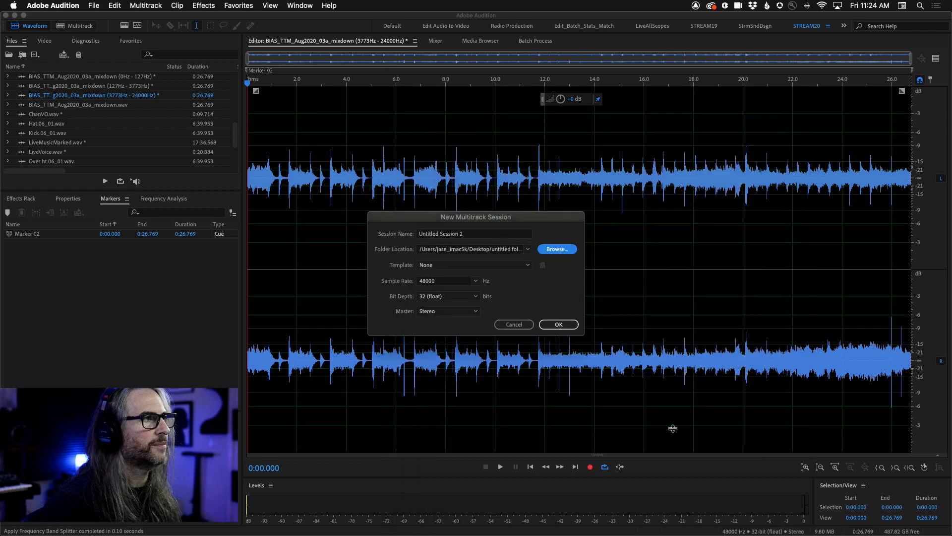
click(557, 325)
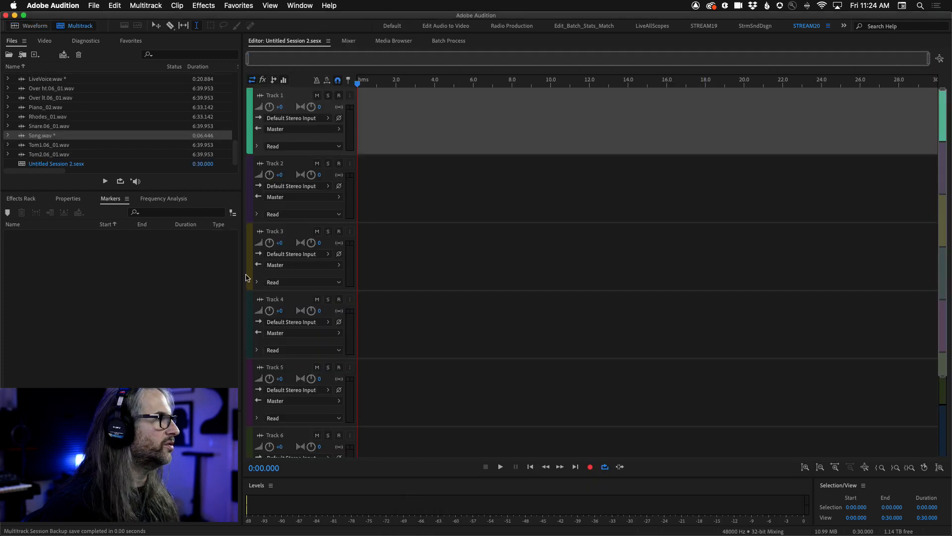
Insert the 0Hz - 127Hz, 127Hz - 3773Hz and 3773Hz - 24000Hz mixdown files at the start of Tracks 1, 2 and 3.
scroll(62, 125, up, 5)
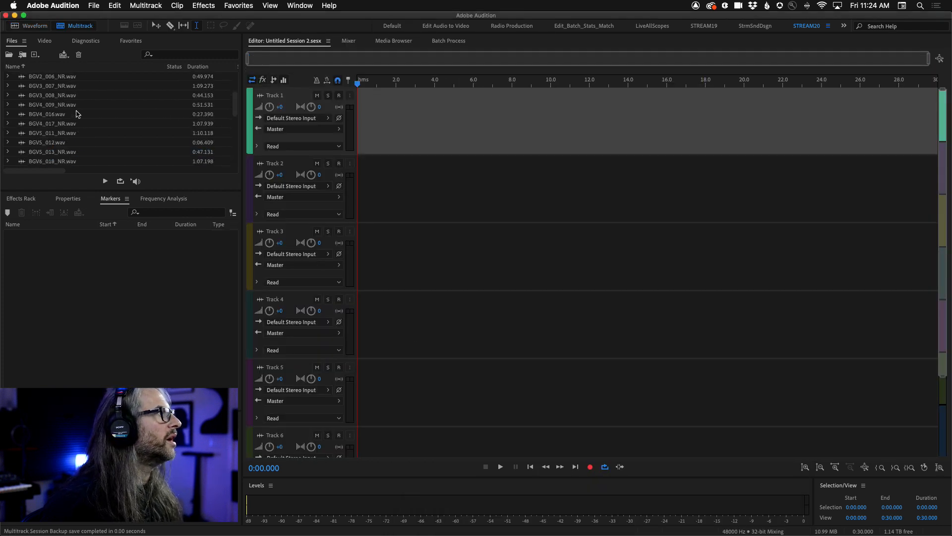
click(83, 114)
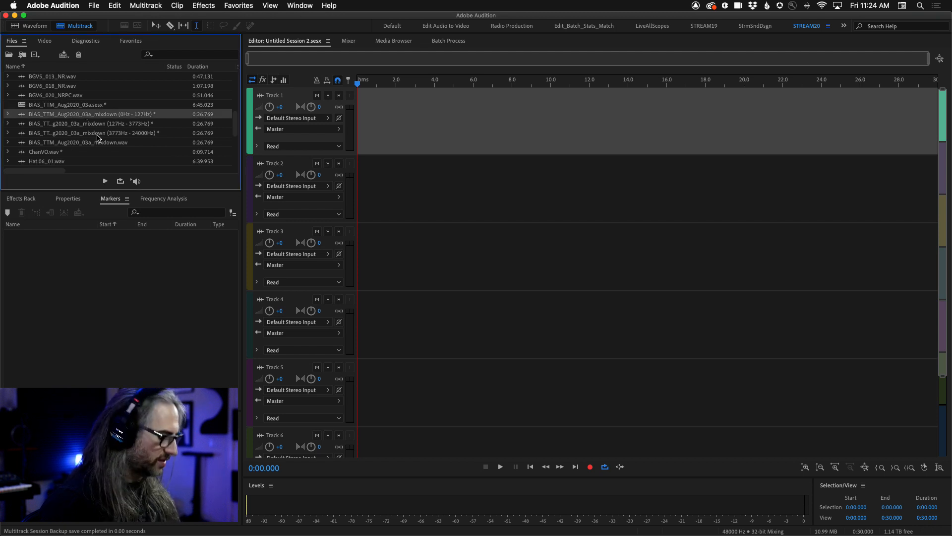
shift+click(91, 133)
drag(14, 117, 347, 120)
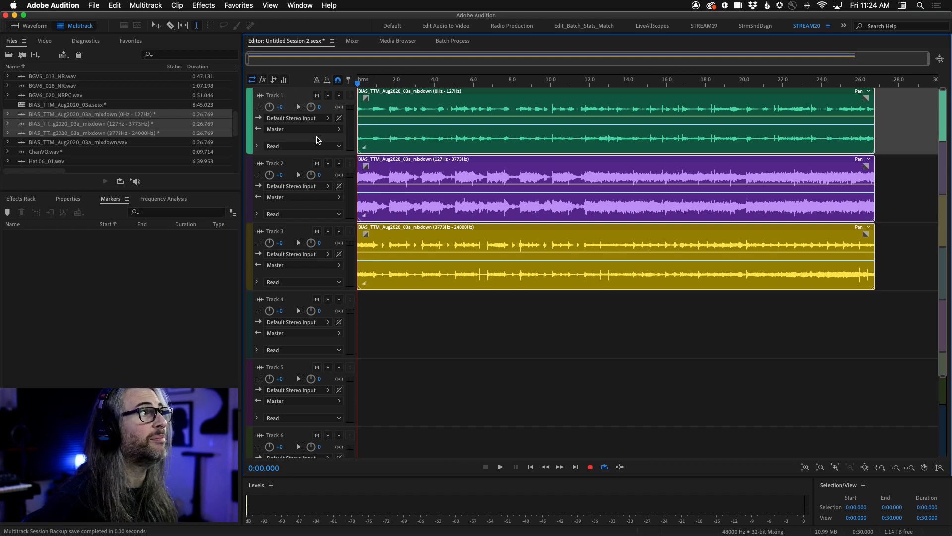
Set the volume of Tracks 1, 2 and 3 to -5 dB each, and deselect the clips.
click(280, 107)
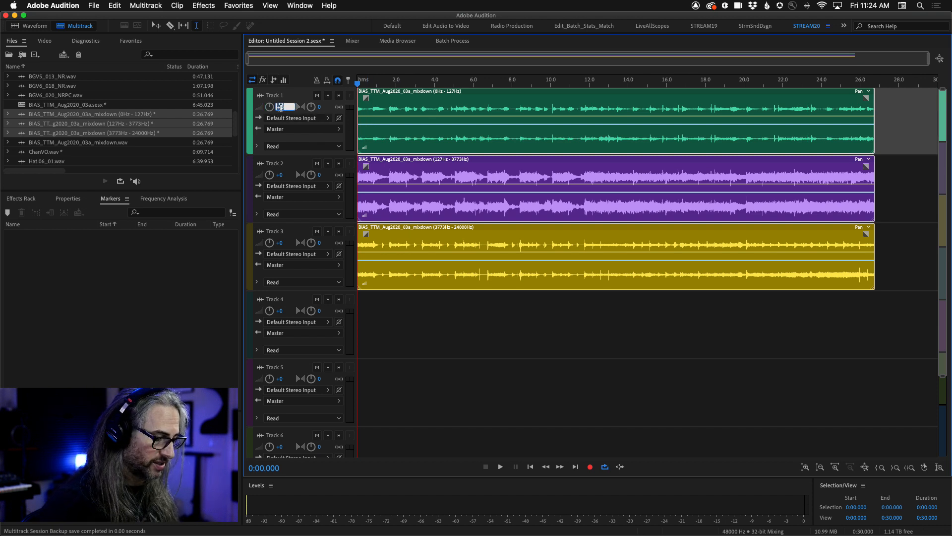
text(-5)
click(278, 175)
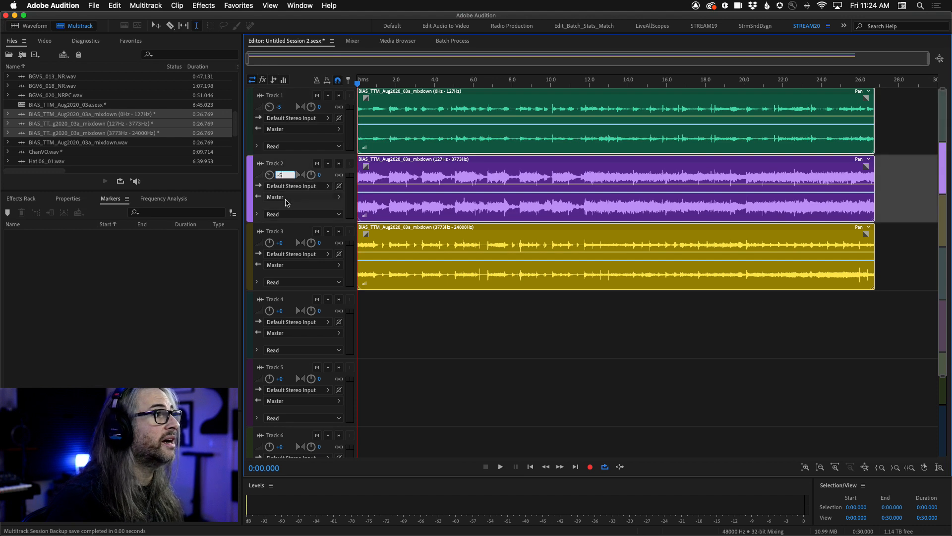
click(280, 244)
text(-5)
drag(413, 308, 396, 273)
Play the session from the beginning, solo Track 1 and set its volume to about -4.8 dB, and clear the solo after stopping.
click(370, 82)
key(Home)
key(g)
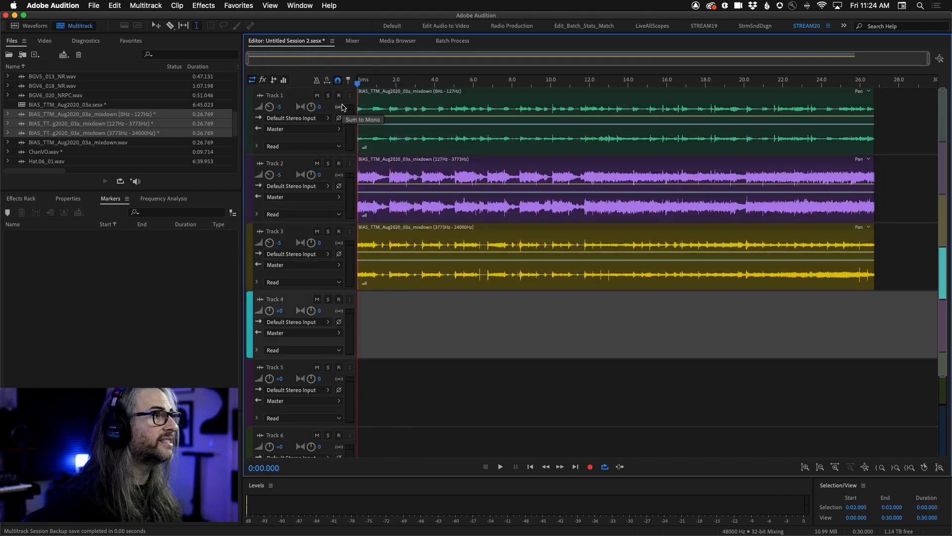
key(space)
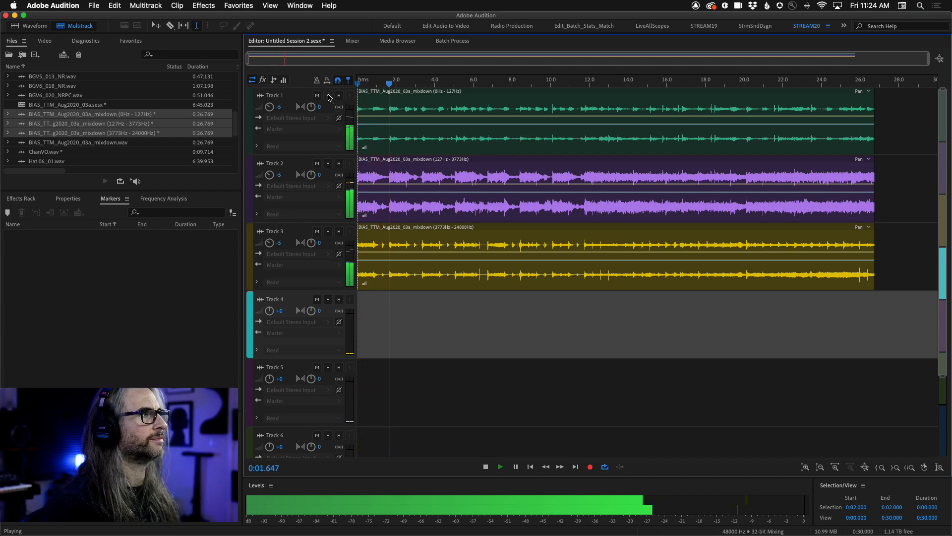
click(328, 95)
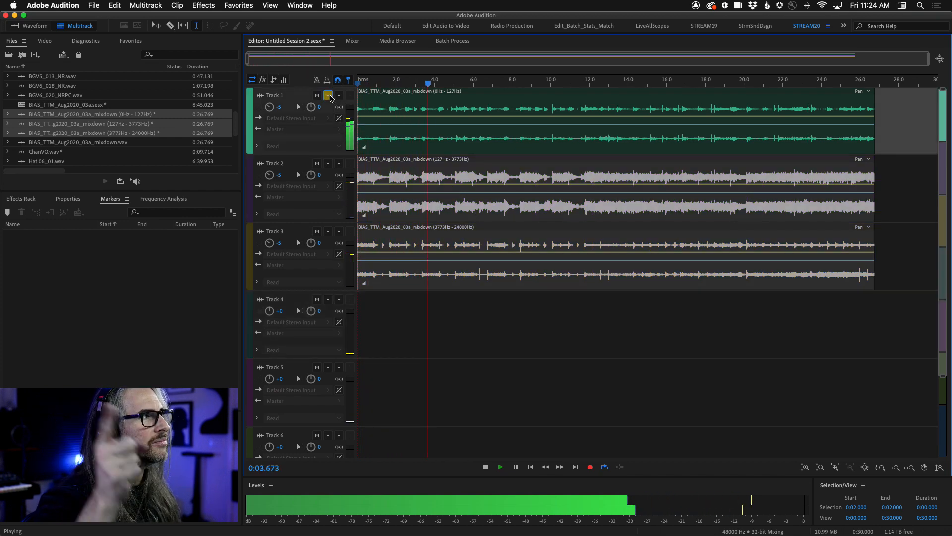
mouse_move(271, 107)
mouse_down()
mouse_move(275, 60)
mouse_move(272, 107)
mouse_up()
key(space)
click(327, 95)
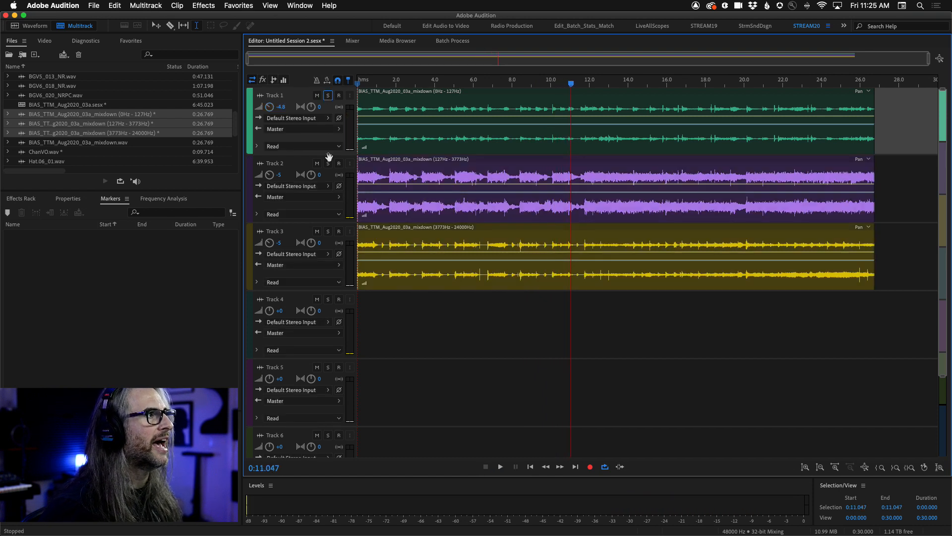
Audition Track 2 soloed while varying its volume, stop playback, set the volume to about -10.2 dB, and clear the solo.
click(328, 164)
key(space)
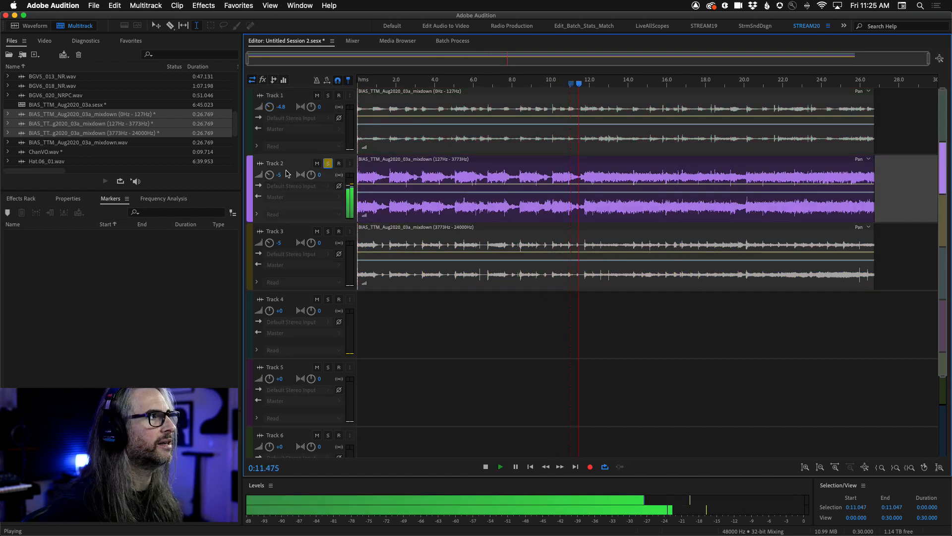
drag(270, 176, 271, 155)
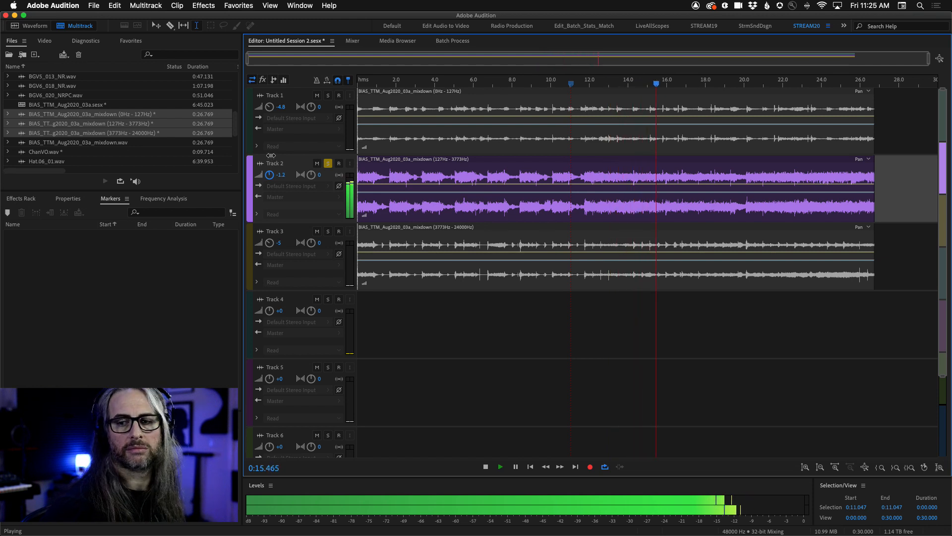
key(space)
drag(270, 175, 269, 191)
click(328, 163)
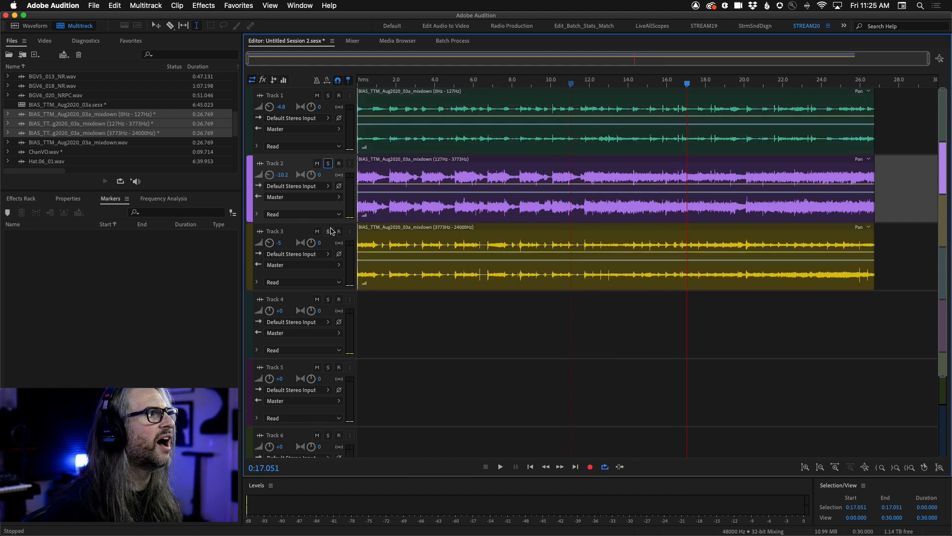
Audition Track 3 soloed, set its volume to about -2.4 dB, stop playback and clear the solo.
click(328, 231)
key(space)
mouse_move(269, 243)
mouse_down()
mouse_move(270, 219)
mouse_move(269, 246)
mouse_up()
key(space)
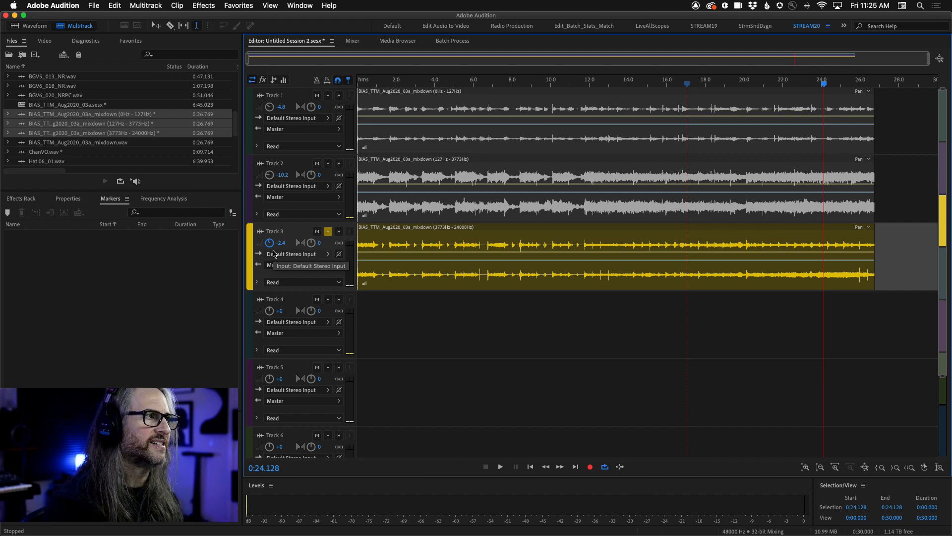
click(329, 231)
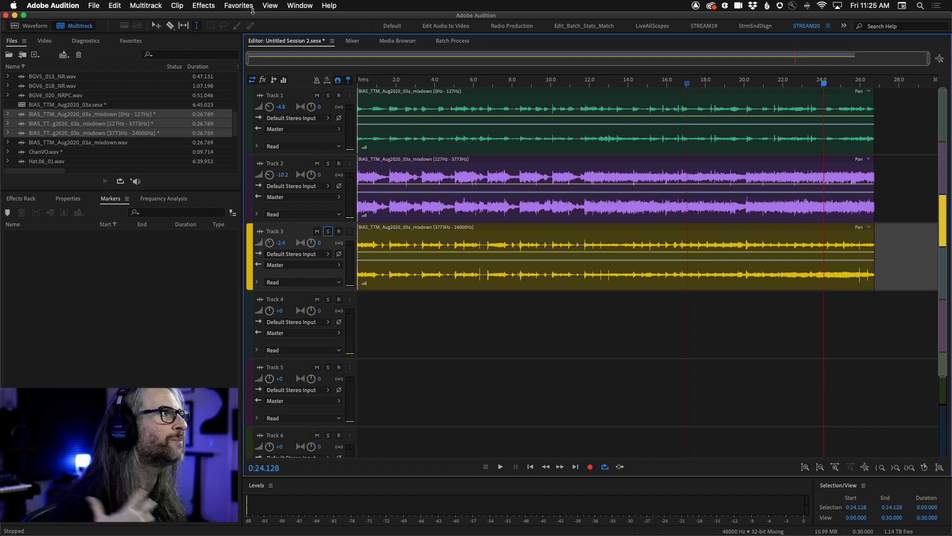
Open Batch Process and add the seven files from BGV1_002_NR.wav through BGV4_009_NR.wav to its file list.
click(298, 6)
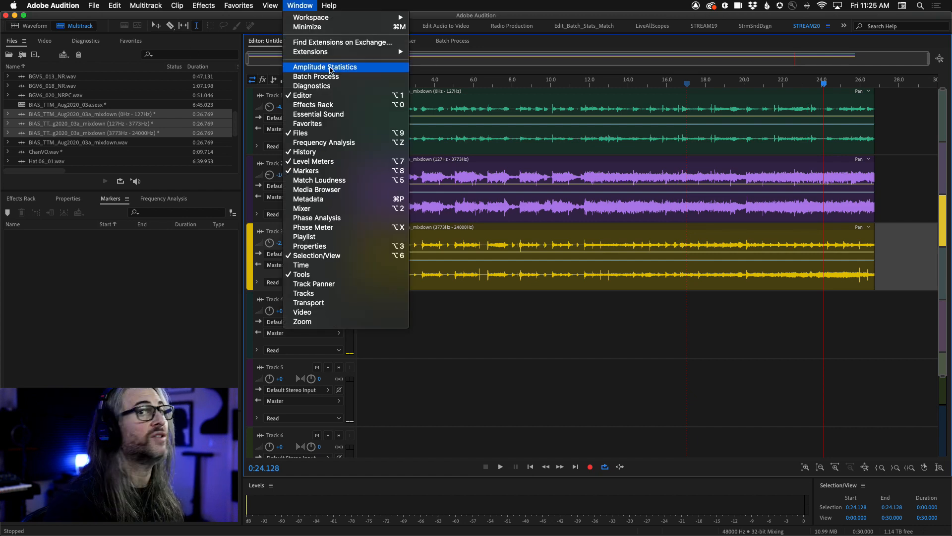
click(336, 79)
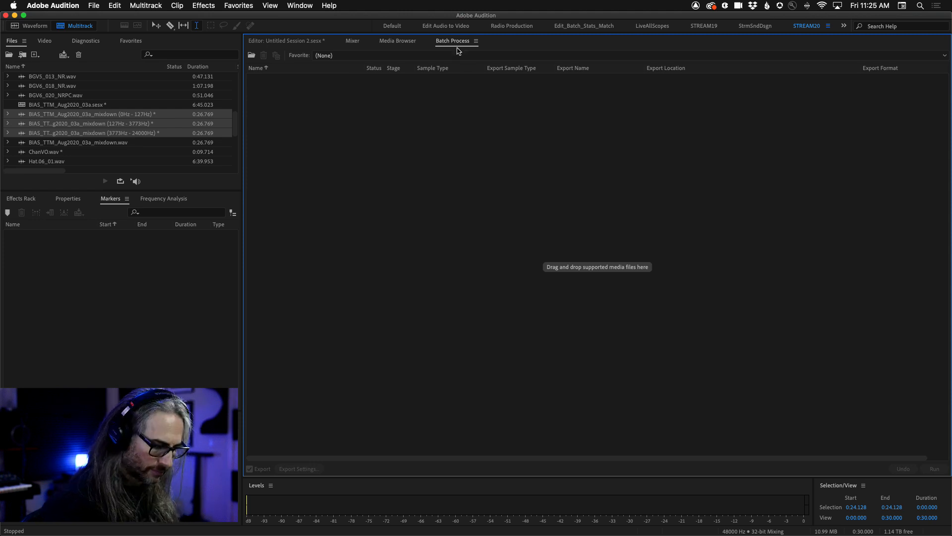
click(300, 5)
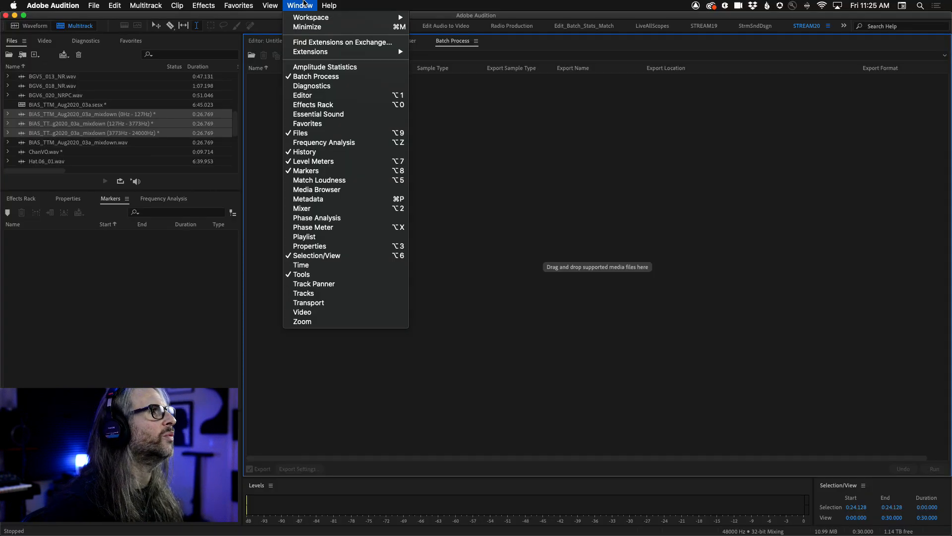
click(297, 5)
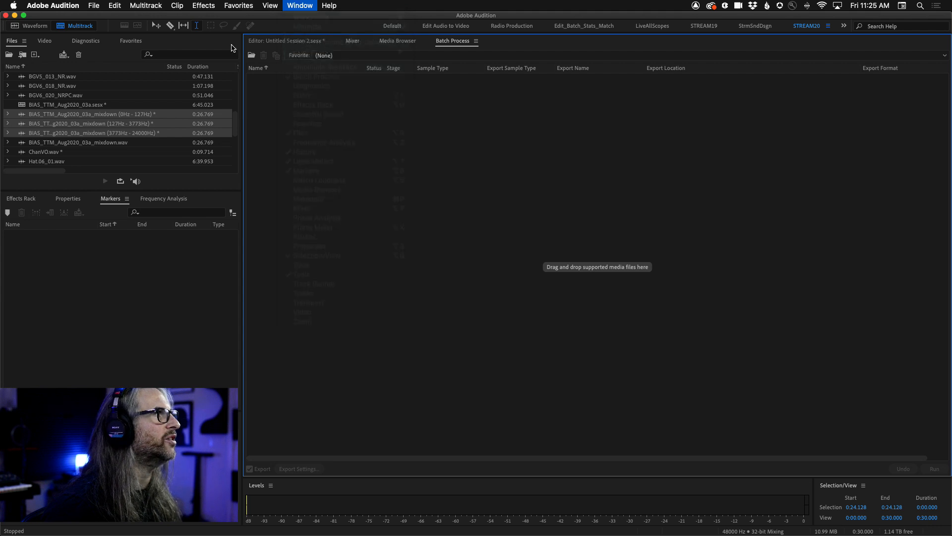
scroll(92, 129, up, 1)
scroll(93, 128, up, 5)
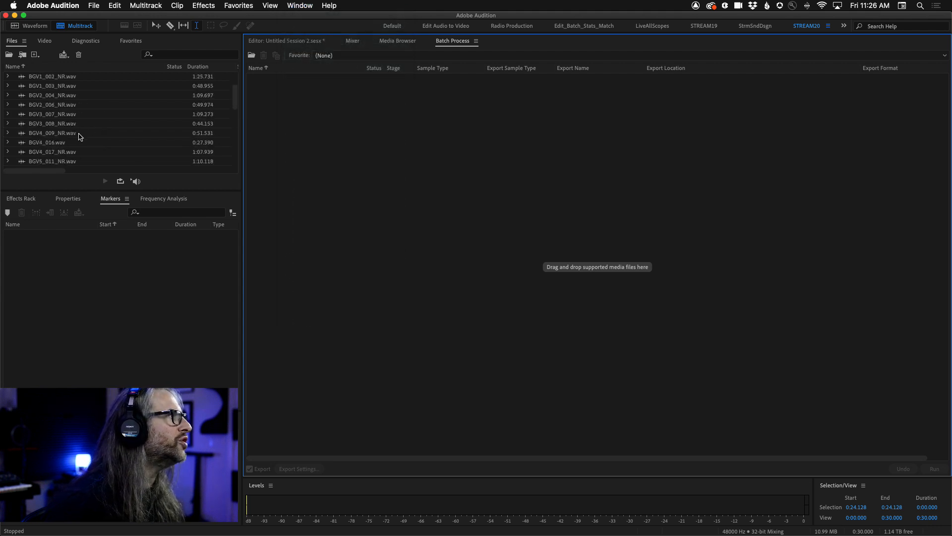
click(75, 133)
shift+click(68, 80)
drag(42, 78, 443, 243)
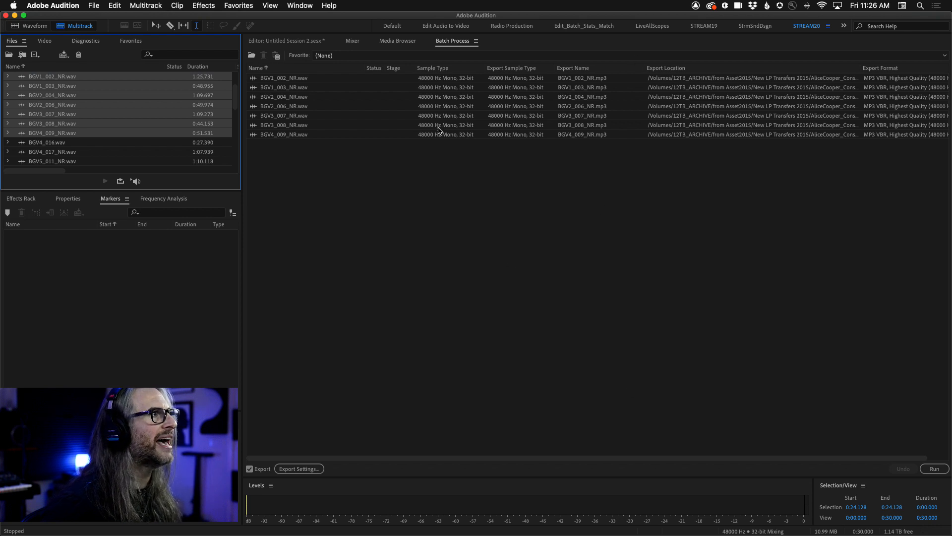
Assign the VO-EQ-CMP-VERB-NORM favorite to the batch and set its export location to the Desktop's untitled folder.
click(410, 56)
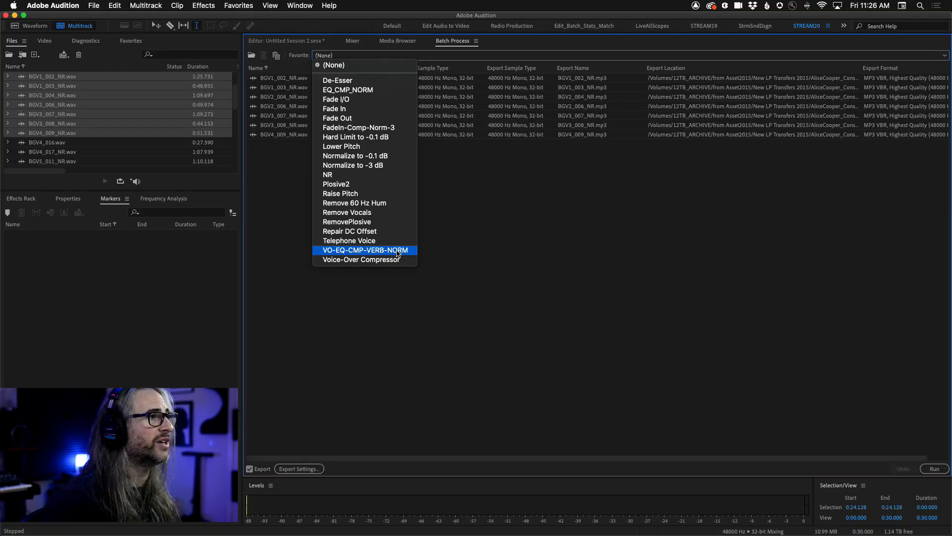
click(396, 251)
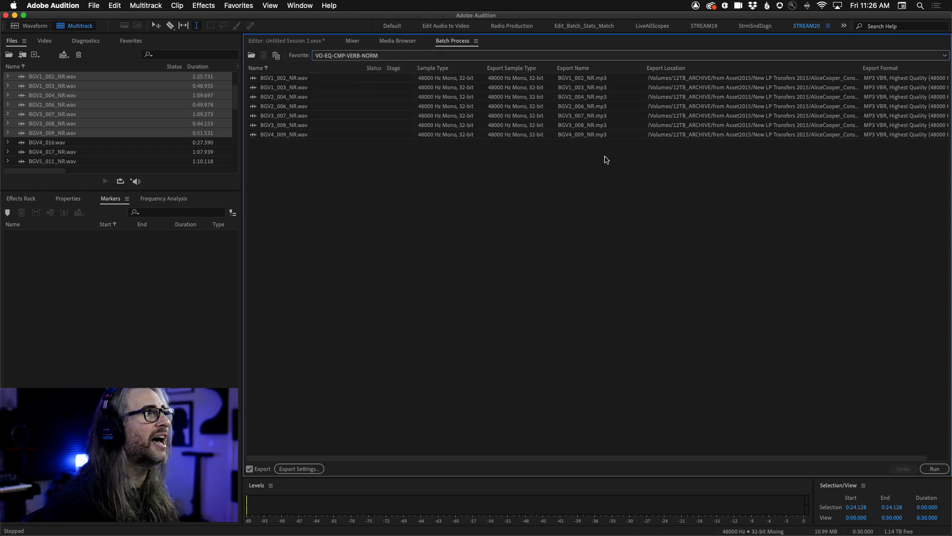
click(302, 468)
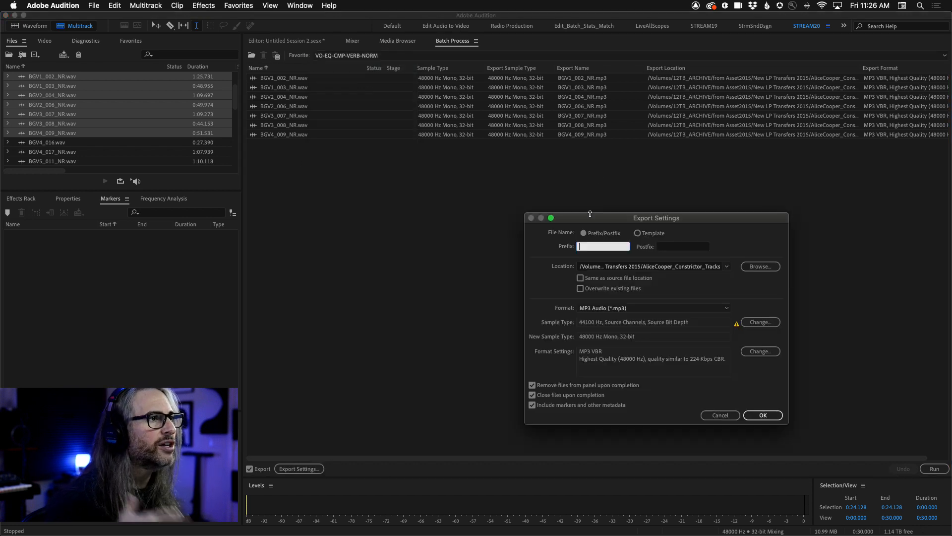
drag(612, 215, 480, 101)
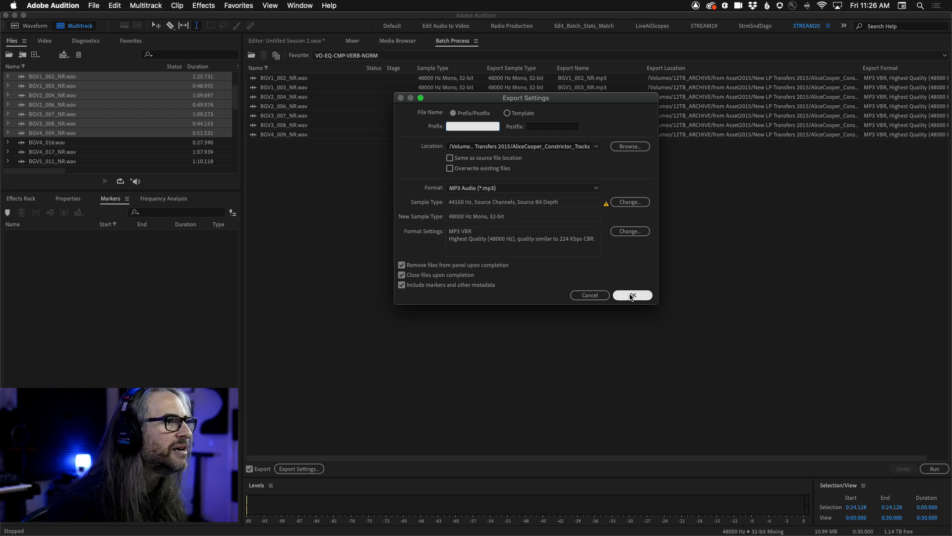
click(621, 147)
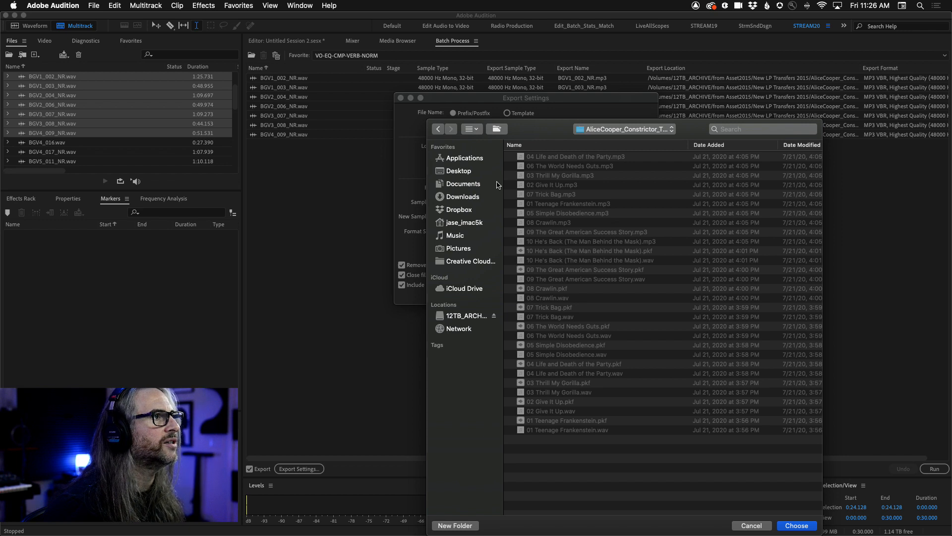
click(459, 171)
double_click(549, 158)
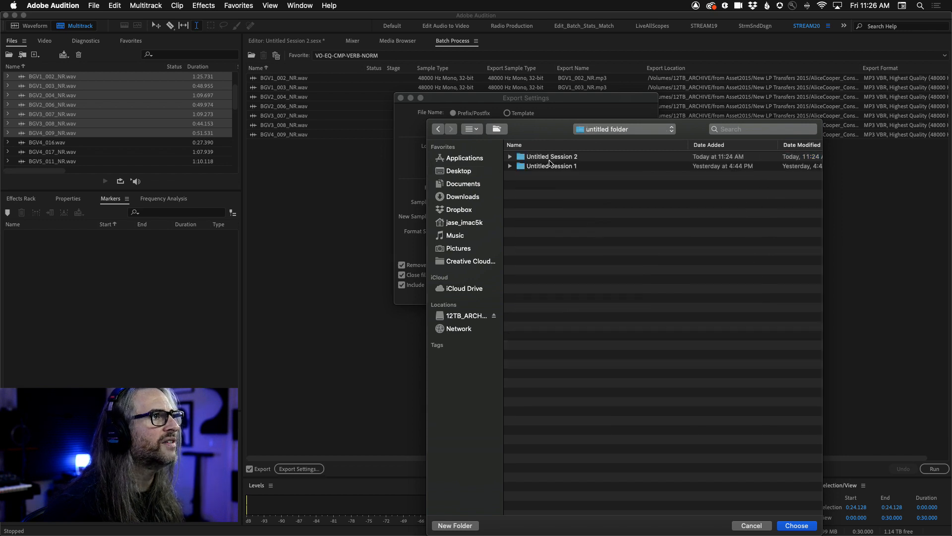
click(797, 526)
click(645, 296)
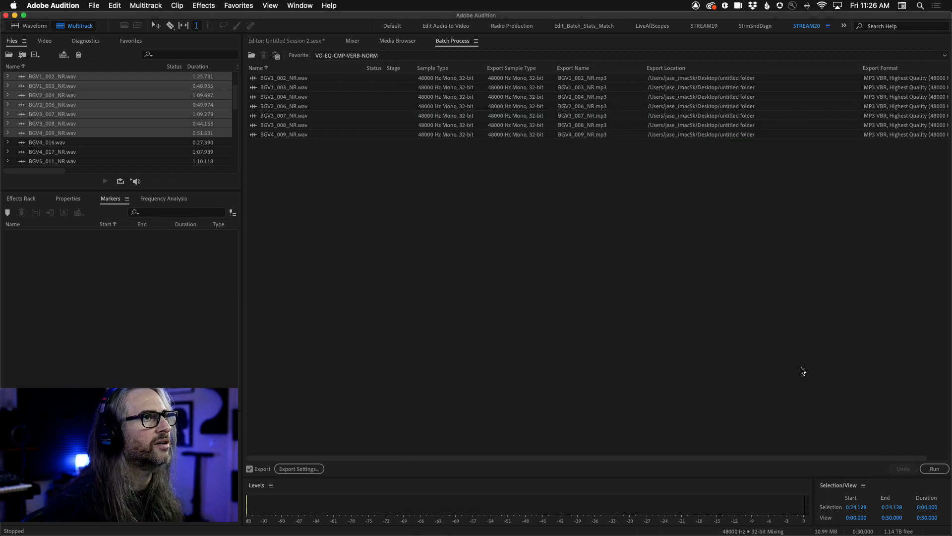
Run the batch process, agree to set the clips referenced in multitrack sessions offline, and dismiss the file import dialog.
click(934, 469)
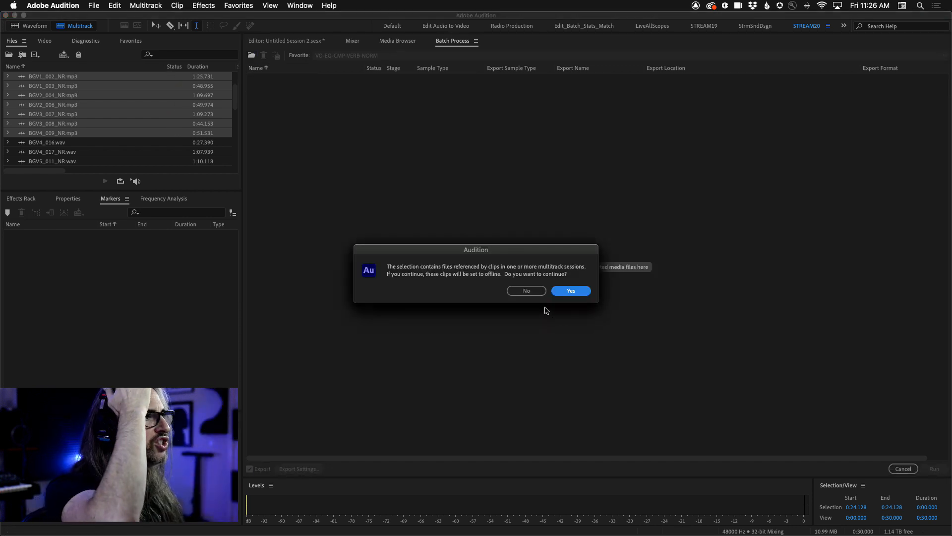
click(518, 293)
click(567, 292)
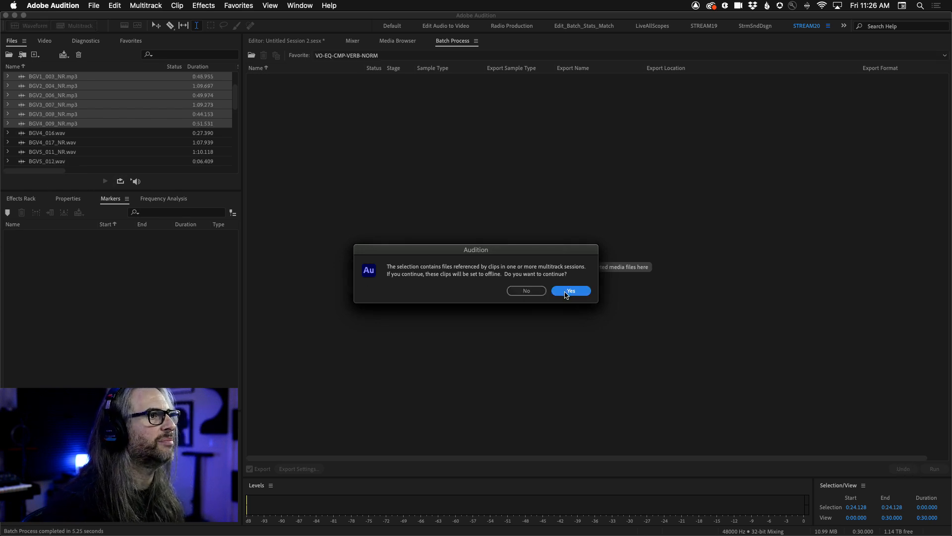
click(557, 295)
click(557, 294)
click(558, 294)
double_click(558, 294)
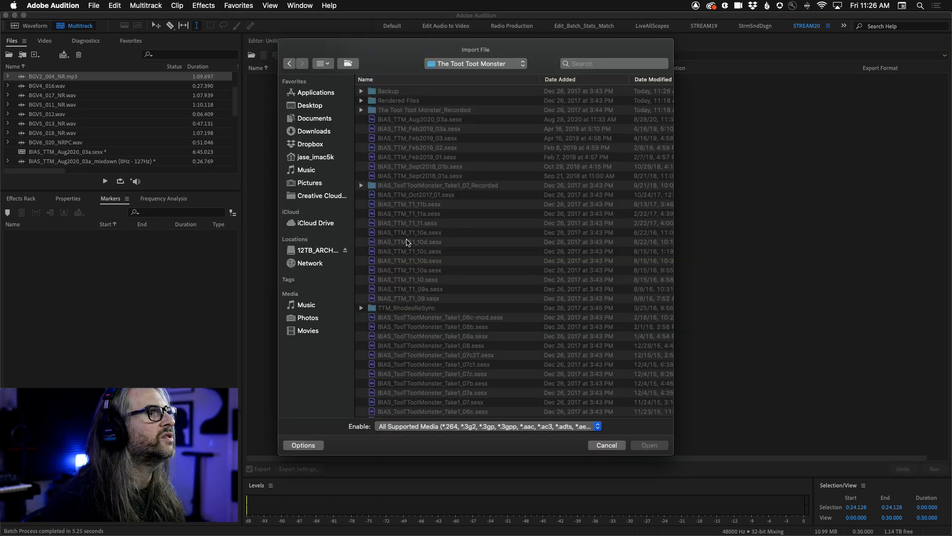
click(595, 443)
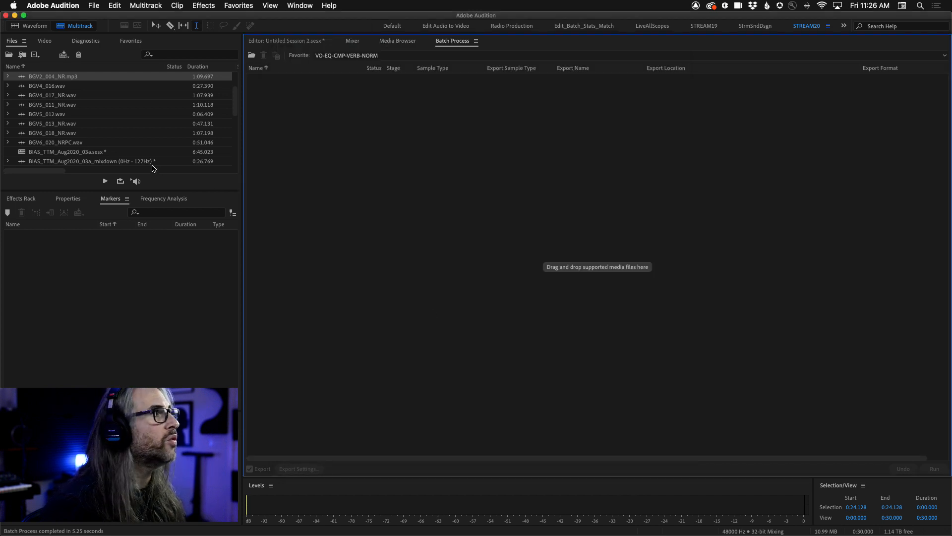